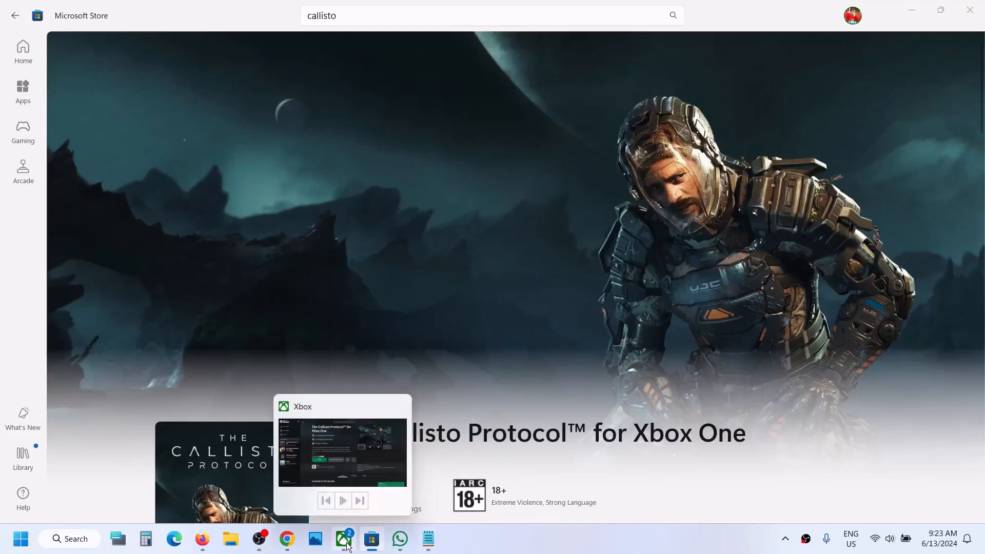
Open the Xbox support page linked under "Run Gaming Service Repair Tool" in the Word document in Chrome
{"action": "left_click", "coordinate": [351, 543]}
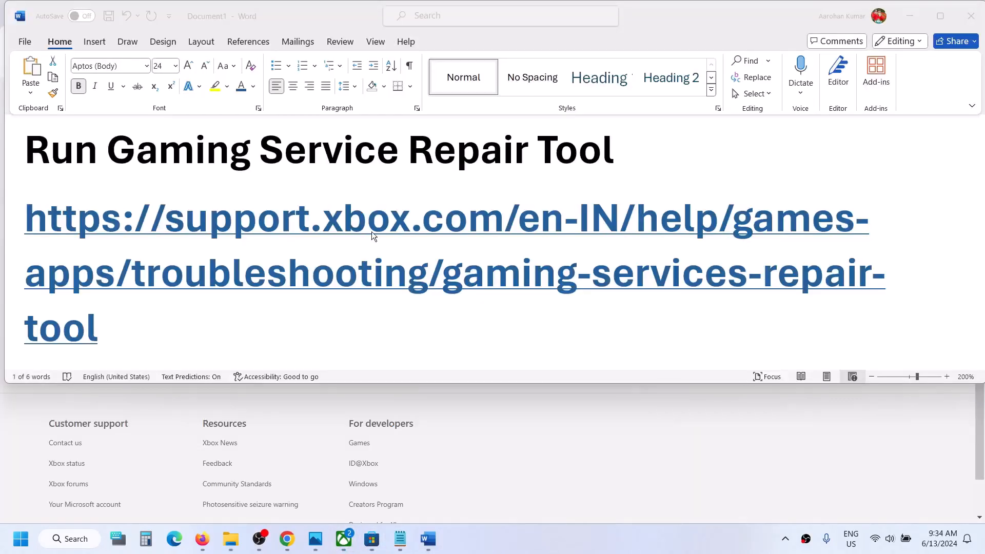
{"action": "triple_click", "coordinate": [92, 325]}
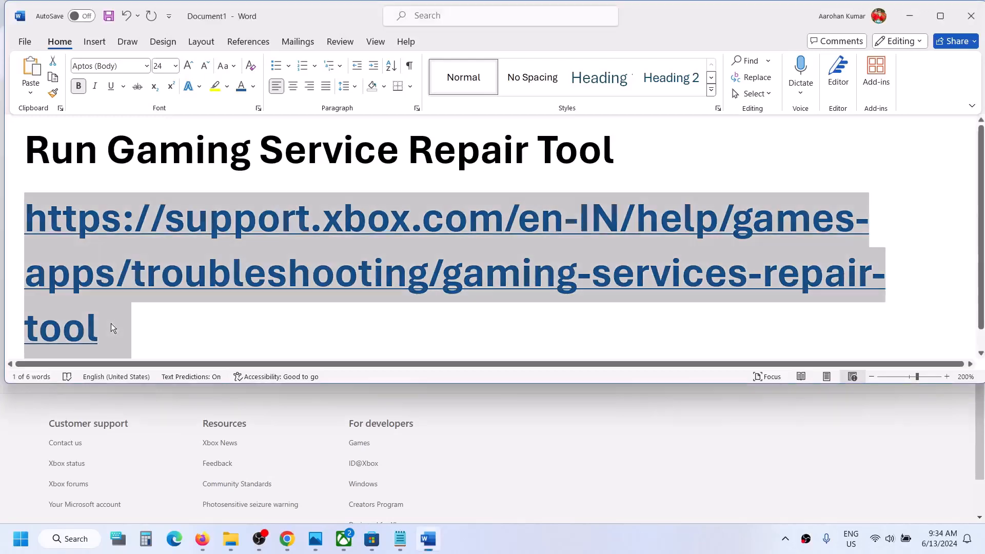
{"action": "right_click", "coordinate": [41, 242]}
{"action": "left_click", "coordinate": [109, 235]}
{"action": "left_click", "coordinate": [37, 430]}
{"action": "scroll", "coordinate": [247, 288], "scroll_direction": "up", "scroll_amount": 5}
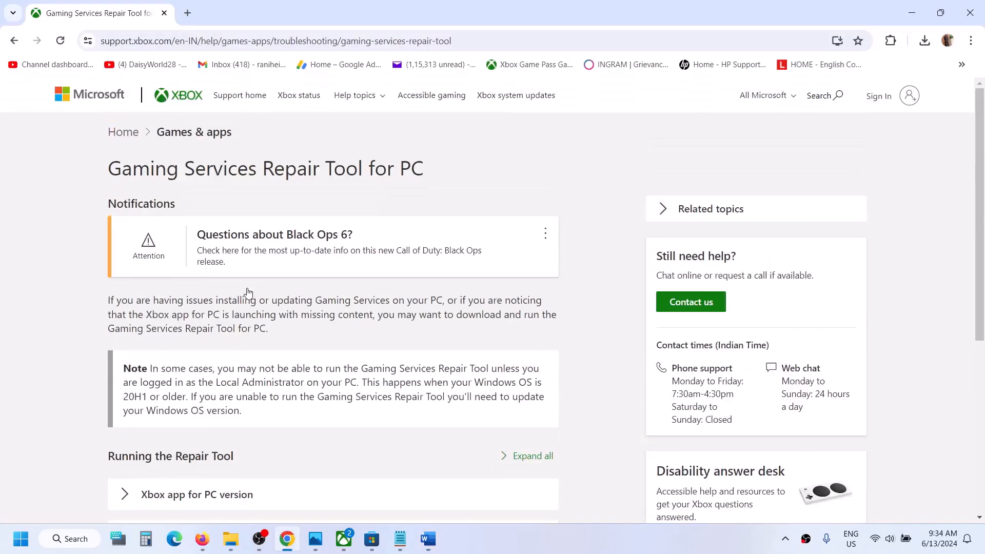
Expand the Downloadable version instructions and download the Gaming Services Repair Tool for PC
{"action": "scroll", "coordinate": [298, 240], "scroll_direction": "down", "scroll_amount": 3}
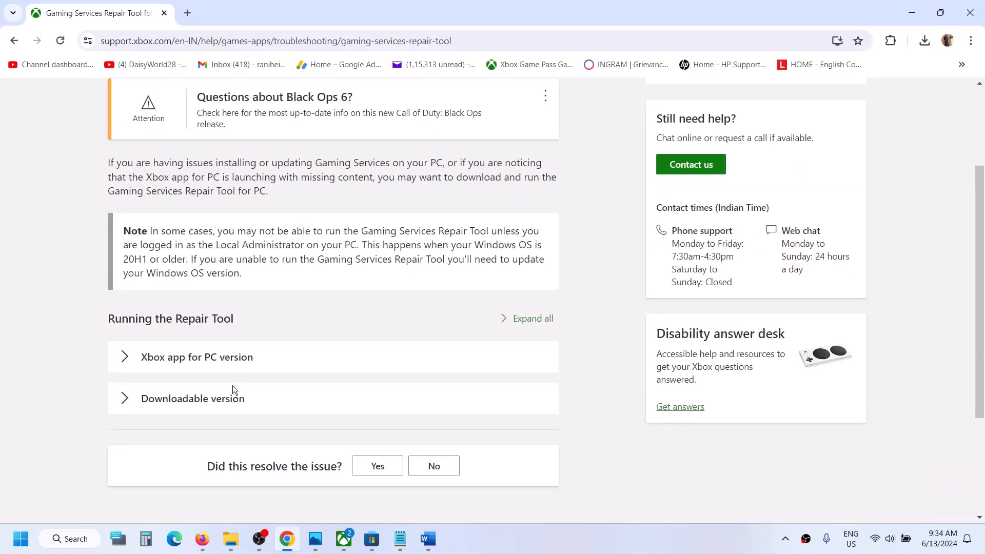
{"action": "left_click", "coordinate": [202, 406]}
{"action": "scroll", "coordinate": [203, 410], "scroll_direction": "down", "scroll_amount": 2}
{"action": "scroll", "coordinate": [204, 410], "scroll_direction": "down", "scroll_amount": 9}
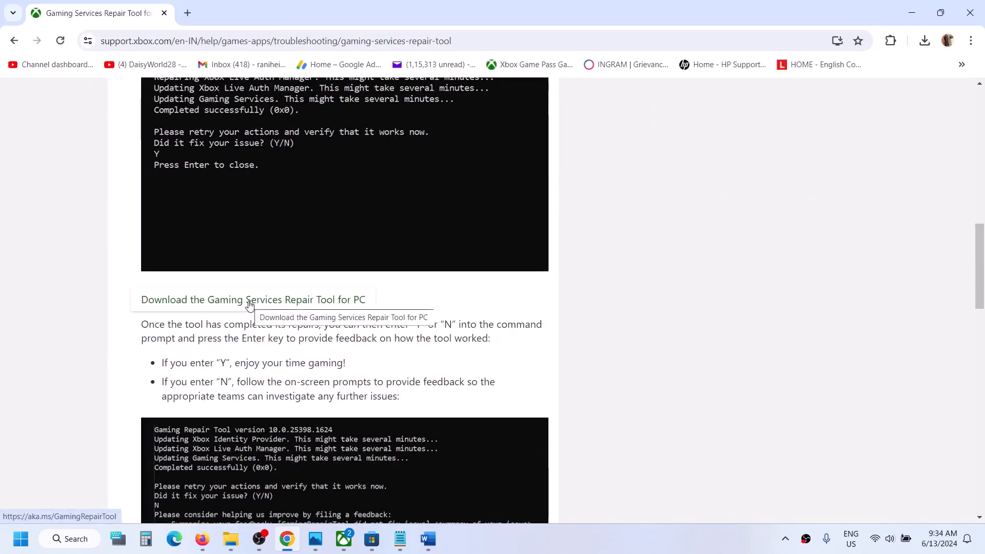
{"action": "left_click", "coordinate": [250, 305]}
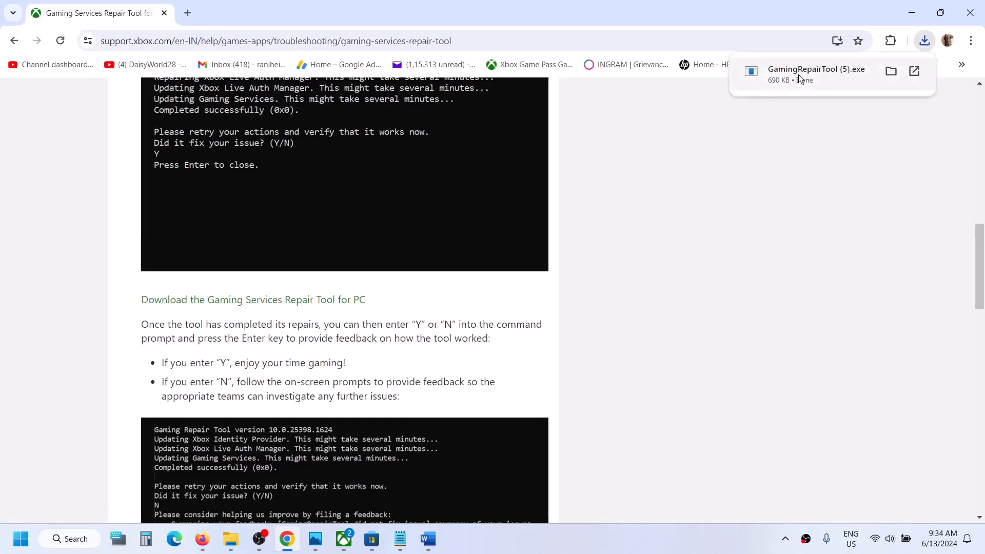
Run the downloaded GamingRepairTool (5).exe with permission to change the device, review its output and close its window
{"action": "left_click", "coordinate": [798, 74]}
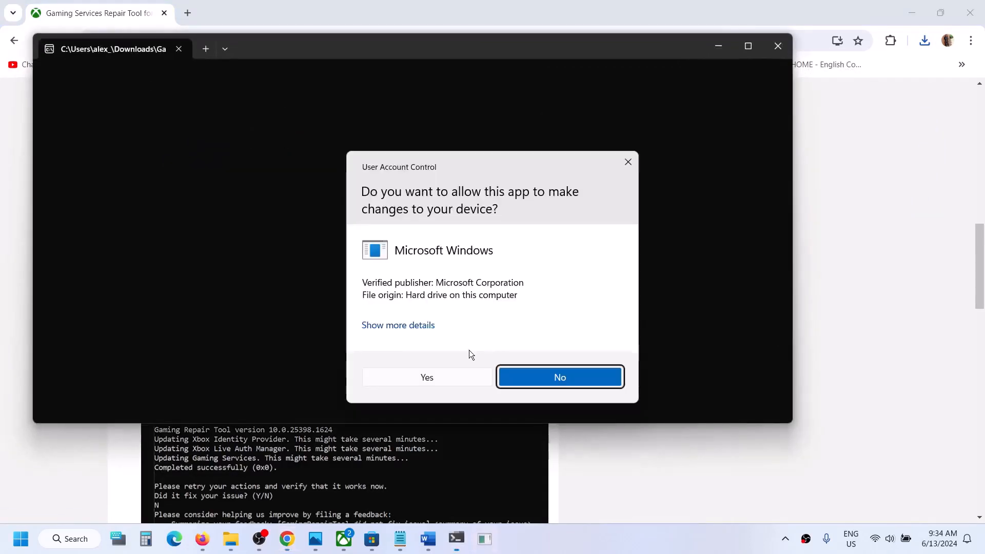
{"action": "left_click", "coordinate": [430, 380]}
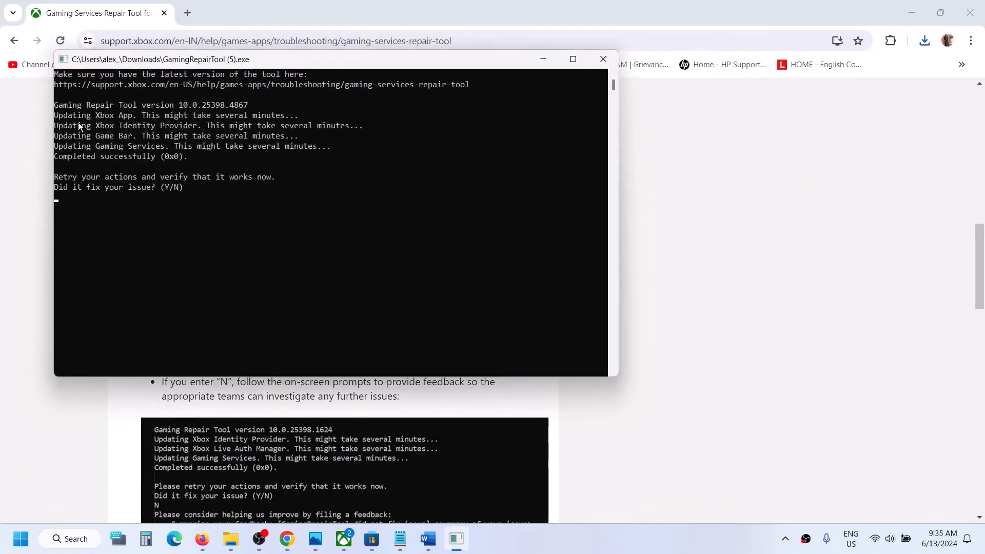
{"action": "left_click_drag", "start_coordinate": [73, 117], "coordinate": [53, 153]}
{"action": "left_click", "coordinate": [199, 149]}
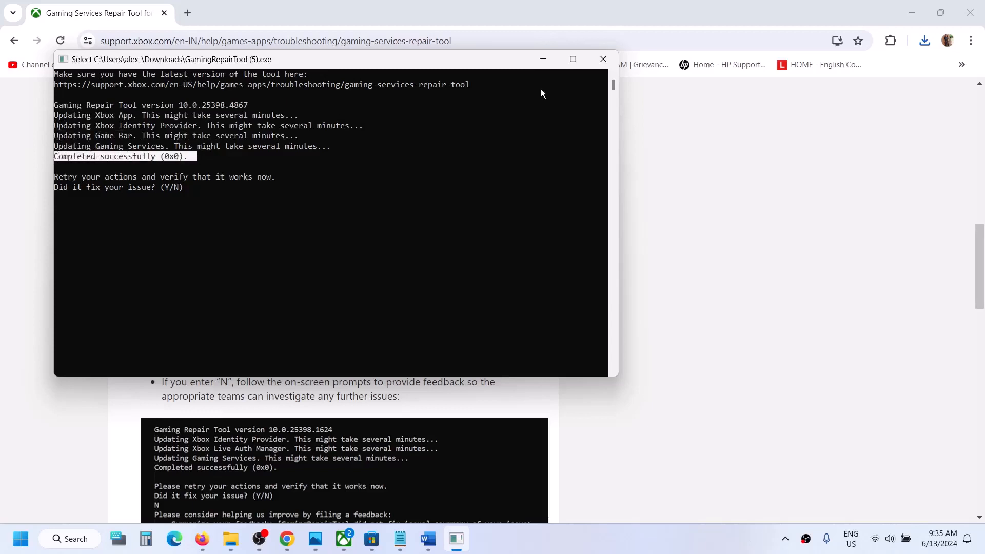
{"action": "left_click", "coordinate": [603, 60]}
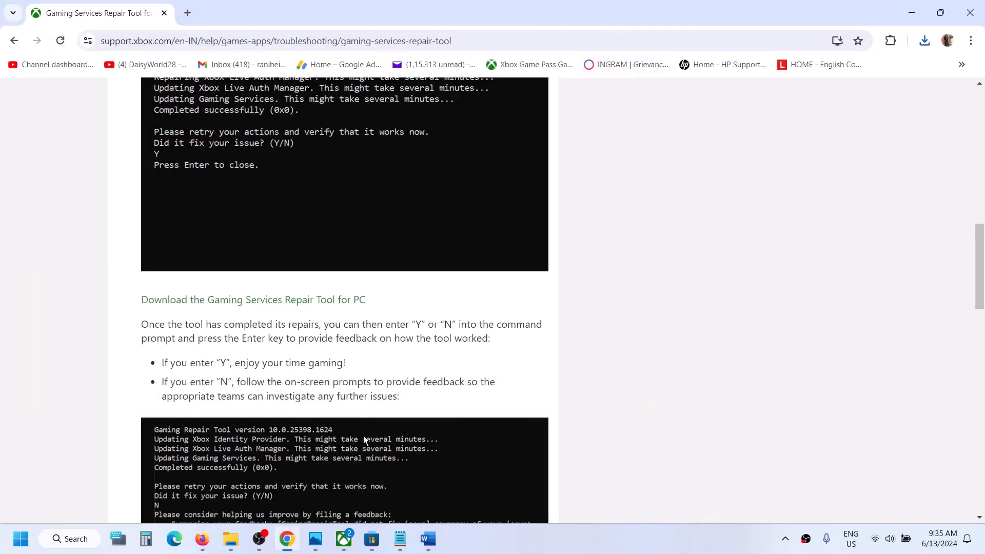
Switch to the Xbox app, run the Gaming Services Repair Tool from its support options and close the completed repair
{"action": "left_click", "coordinate": [343, 538]}
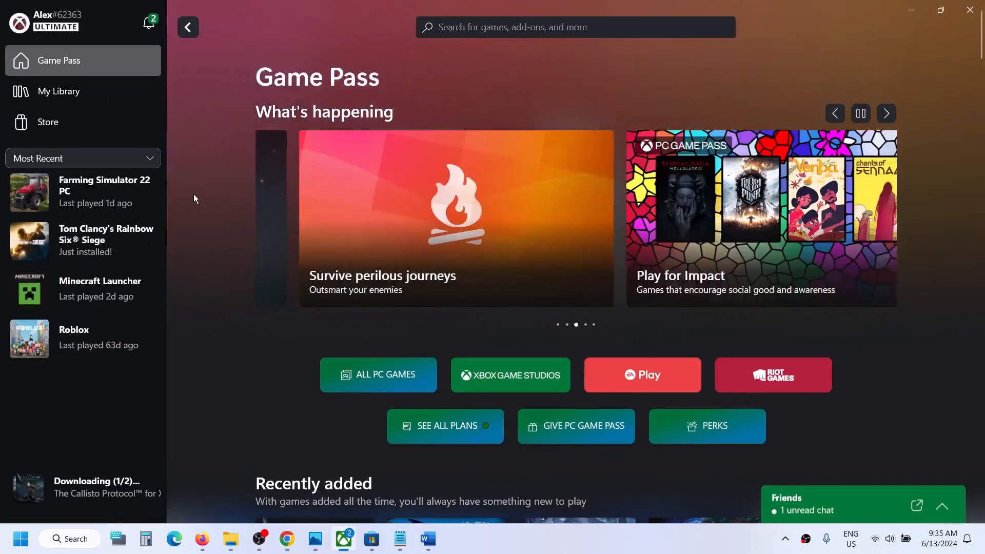
{"action": "left_click", "coordinate": [79, 21]}
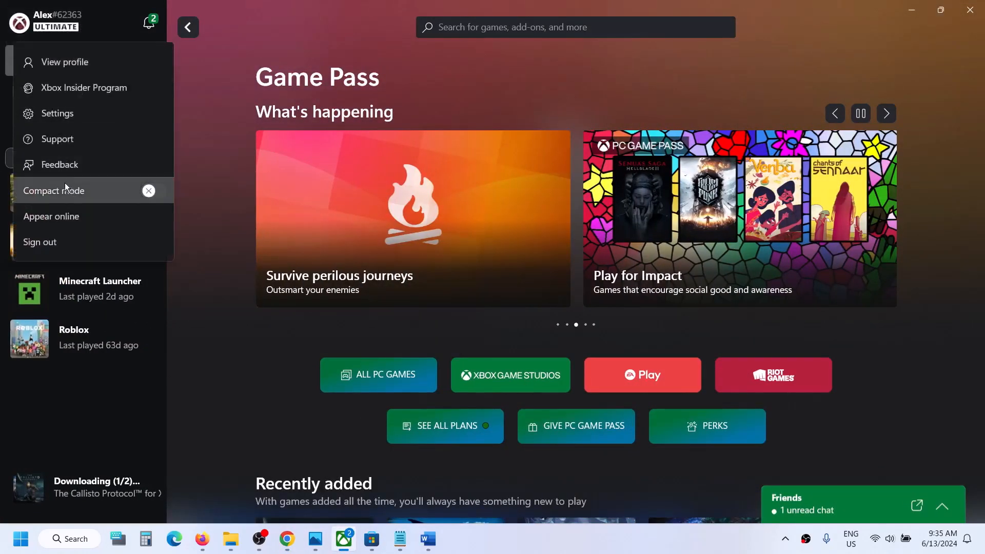
{"action": "left_click", "coordinate": [53, 140]}
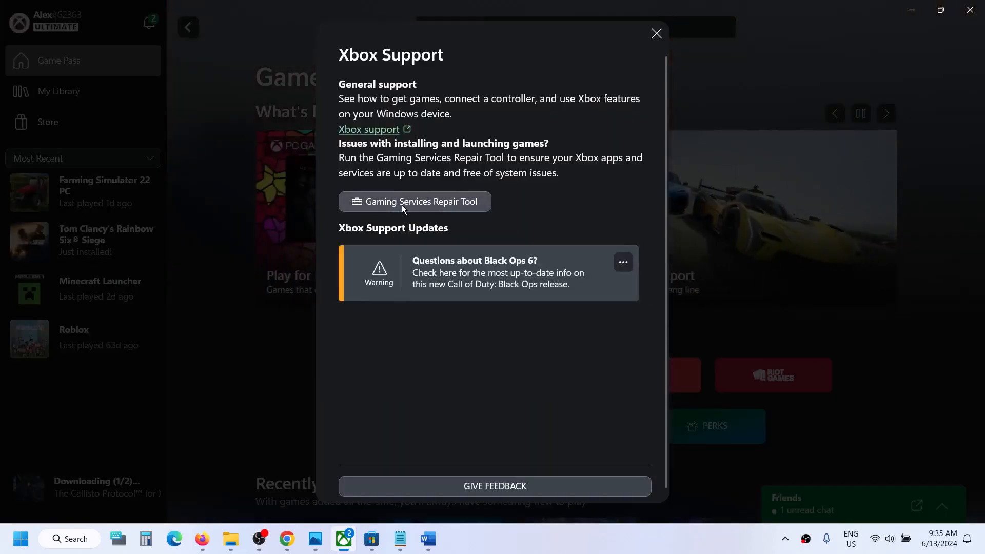
{"action": "left_click", "coordinate": [402, 205]}
{"action": "left_click", "coordinate": [570, 345]}
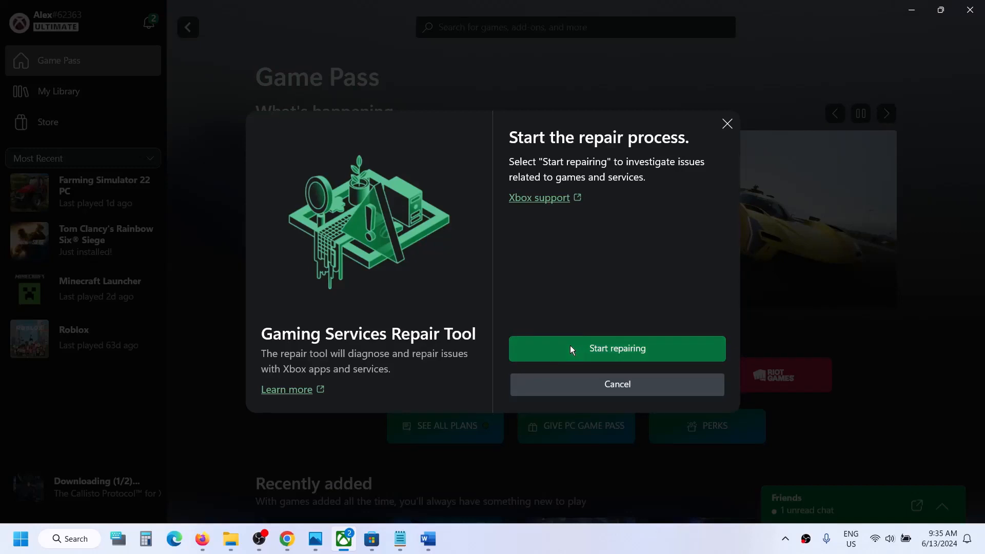
{"action": "left_click", "coordinate": [440, 382]}
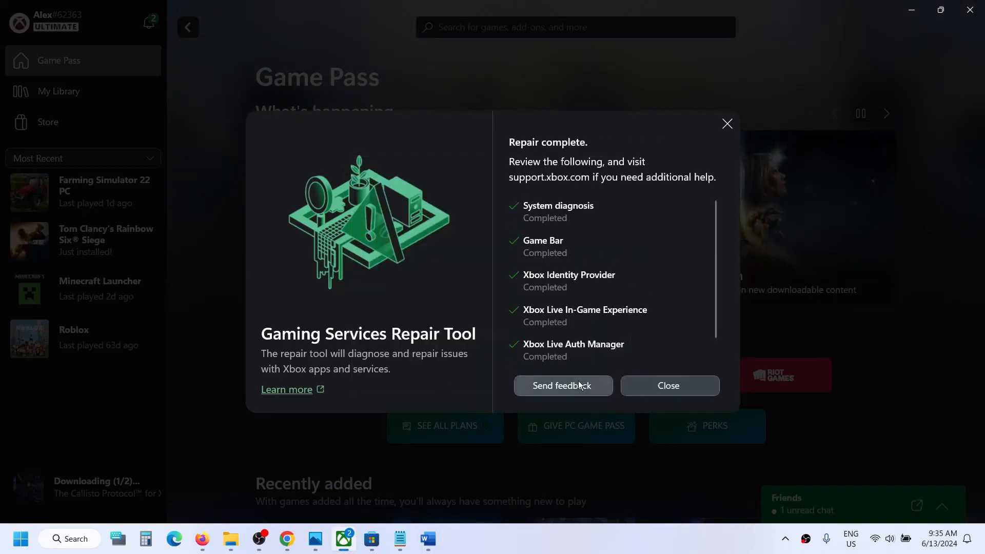
{"action": "left_click", "coordinate": [668, 386]}
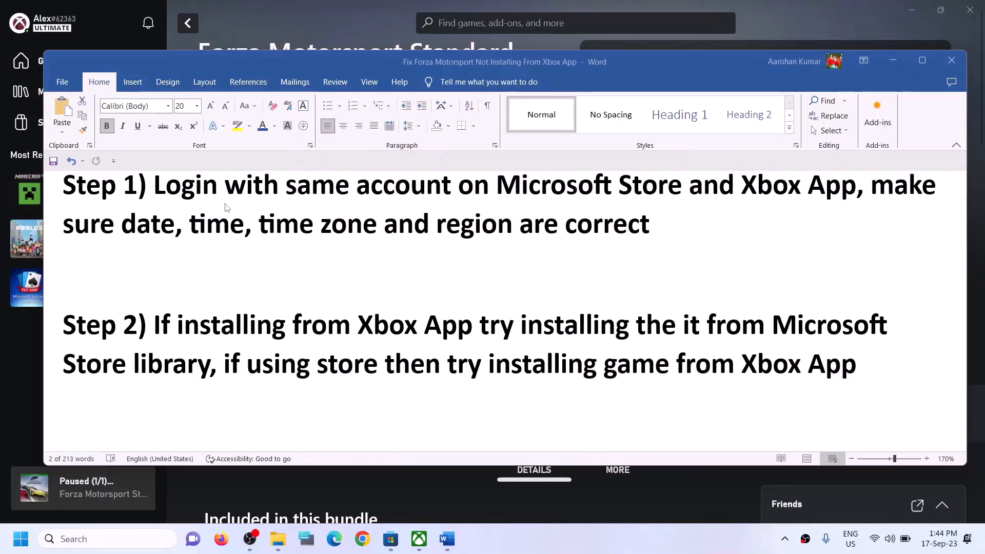
Highlight the same-account login instruction in Step 1, then switch to the Microsoft Store and sign out of its account
{"action": "left_click", "coordinate": [158, 185]}
{"action": "left_click_drag", "start_coordinate": [159, 186], "coordinate": [856, 186]}
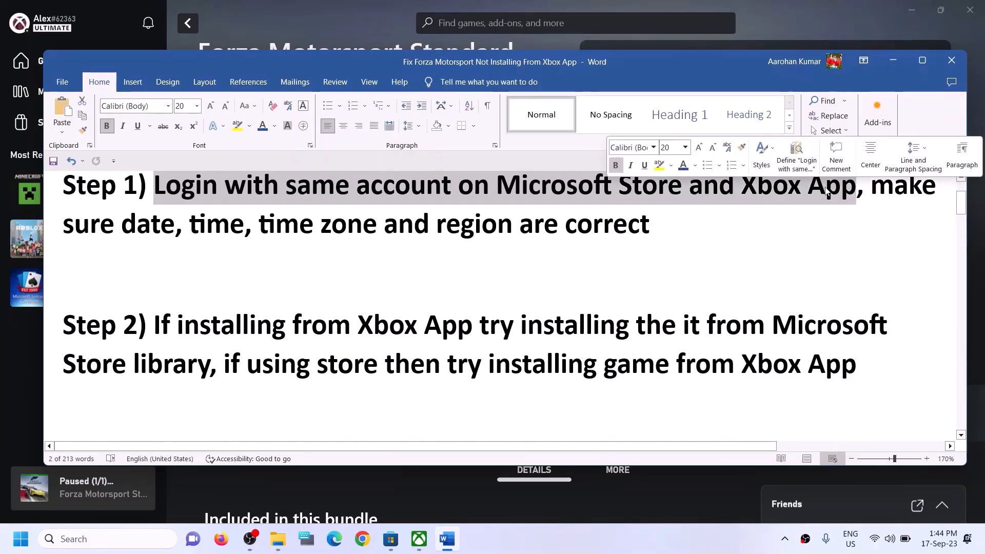
{"action": "left_click", "coordinate": [398, 545]}
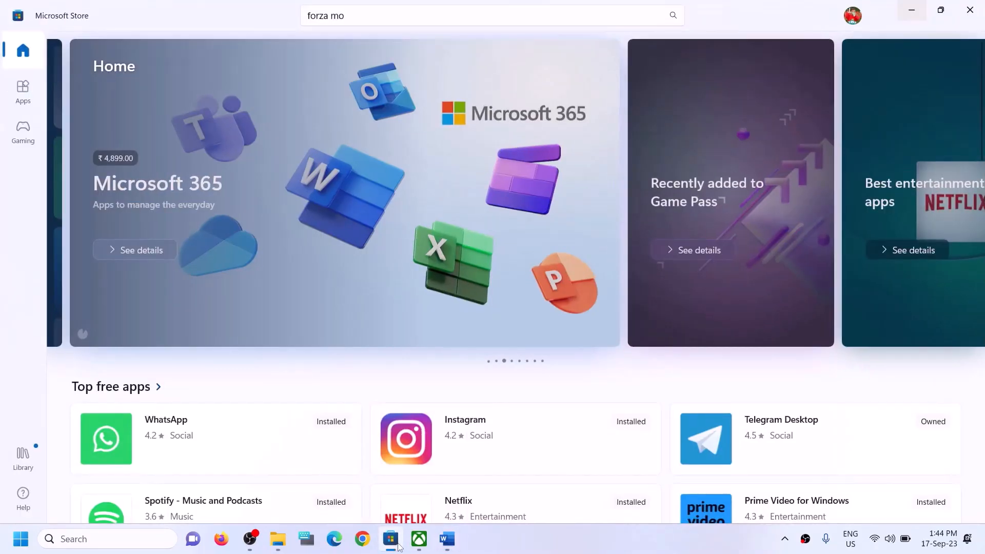
{"action": "left_click", "coordinate": [854, 17]}
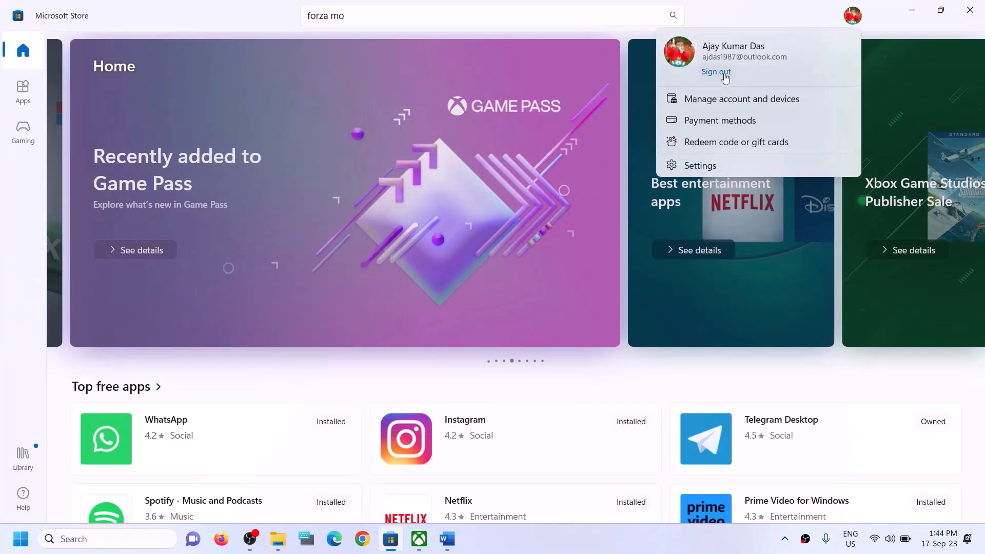
{"action": "left_click", "coordinate": [724, 76]}
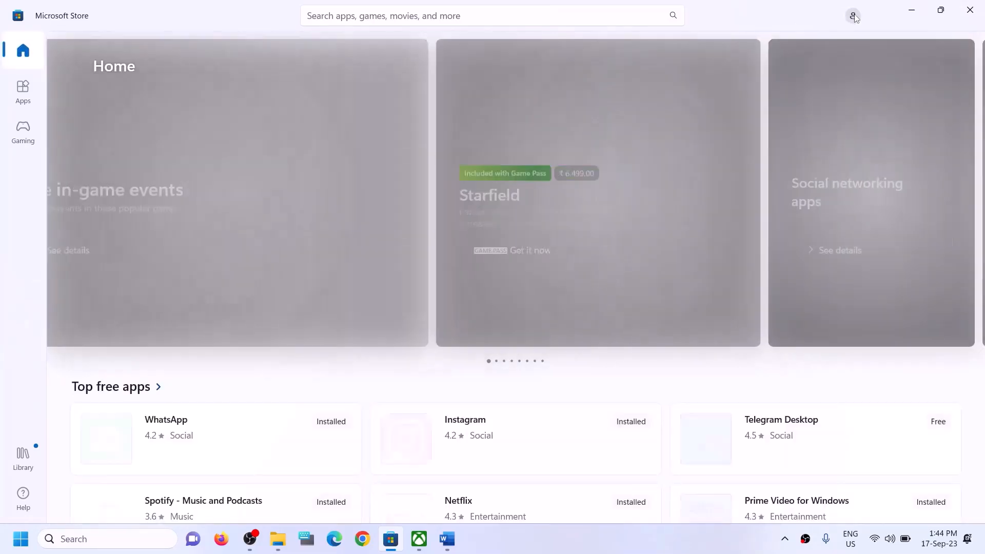
Sign back in to the Microsoft Store with the saved Outlook account, entering the account's Windows PIN
{"action": "left_click", "coordinate": [852, 16]}
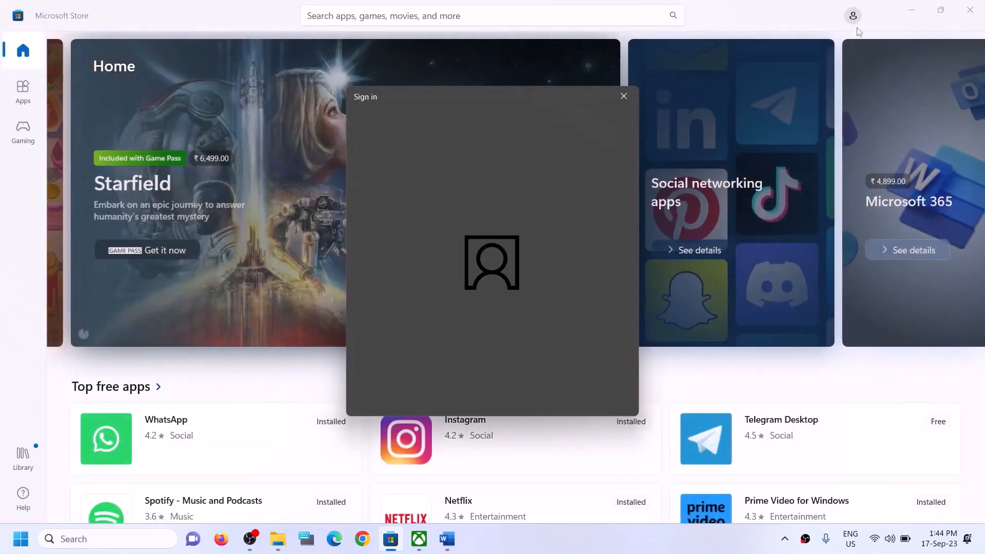
{"action": "left_click", "coordinate": [435, 237]}
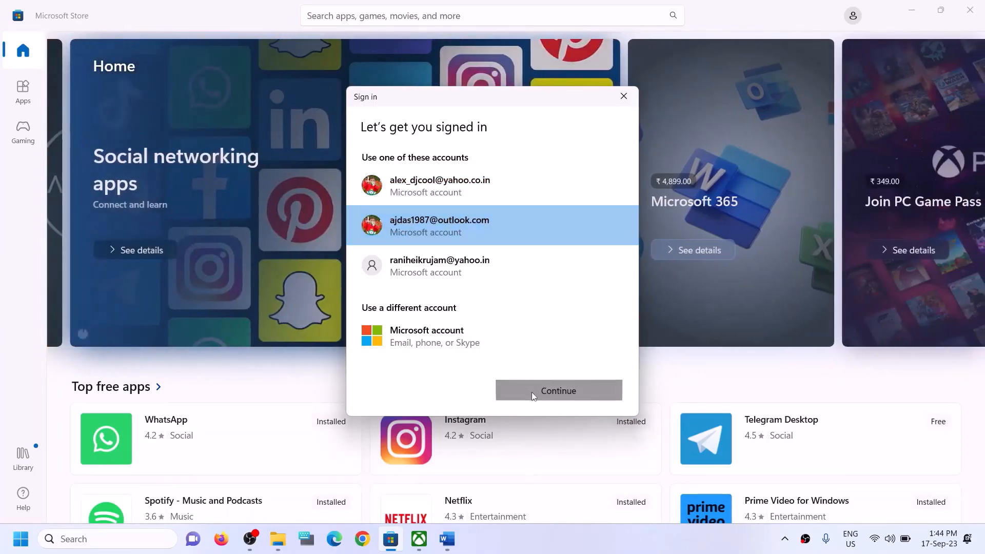
{"action": "left_click", "coordinate": [532, 392]}
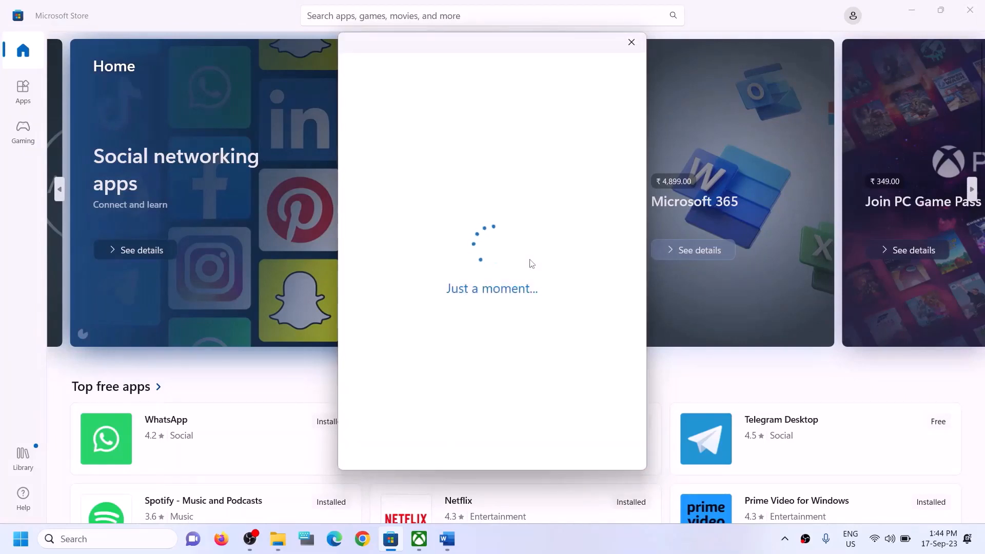
{"action": "type", "text": "***"}
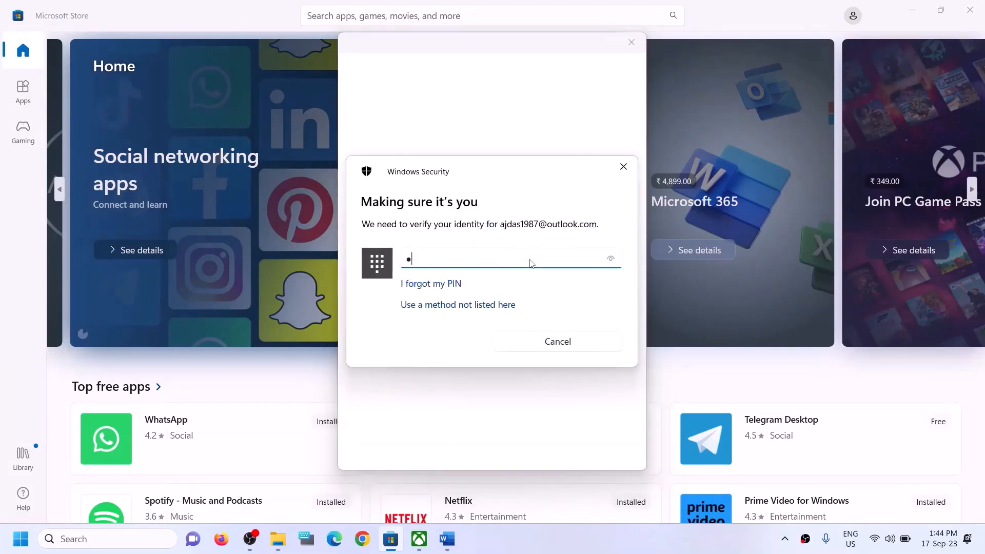
{"action": "type", "text": "*"}
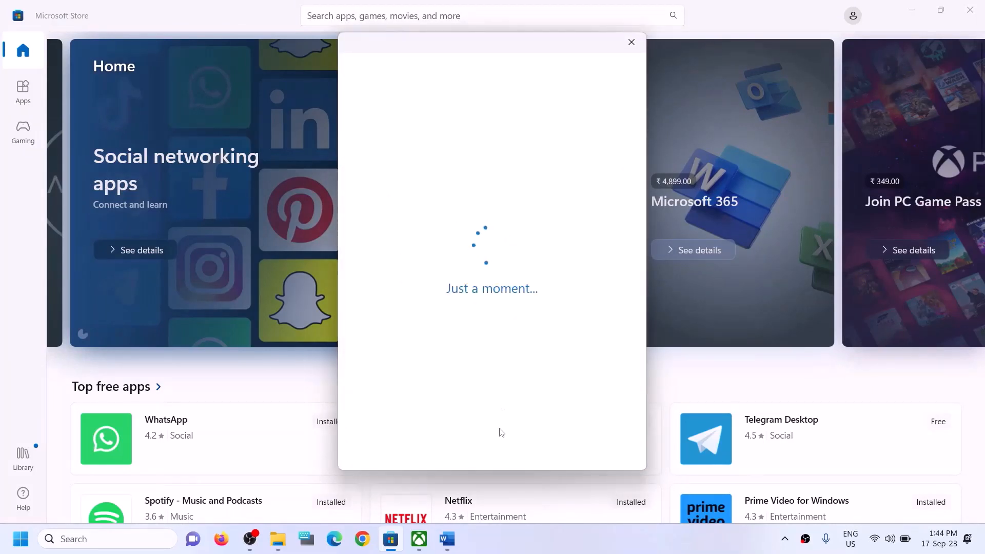
Switch to the Xbox app and sign out of the current profile
{"action": "left_click", "coordinate": [419, 539]}
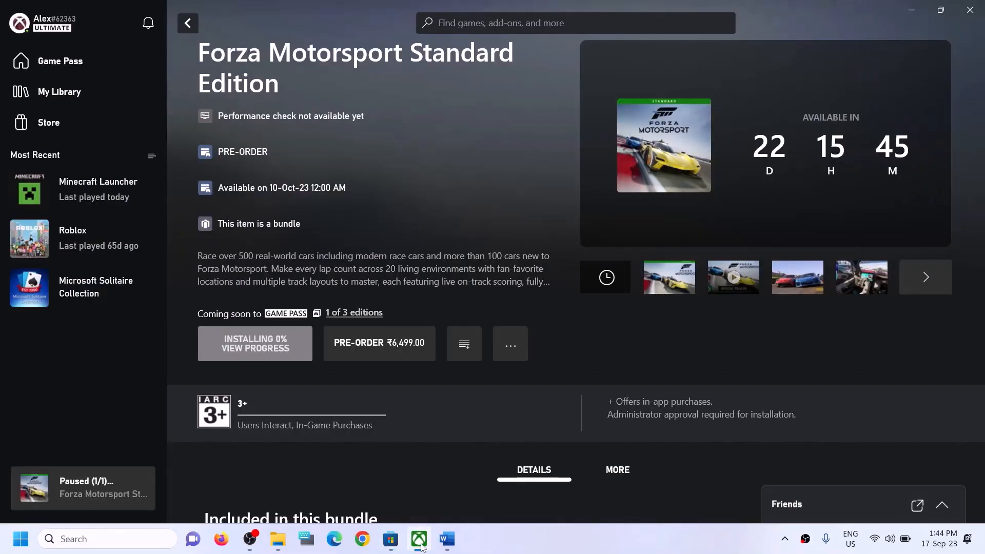
{"action": "left_click", "coordinate": [55, 28]}
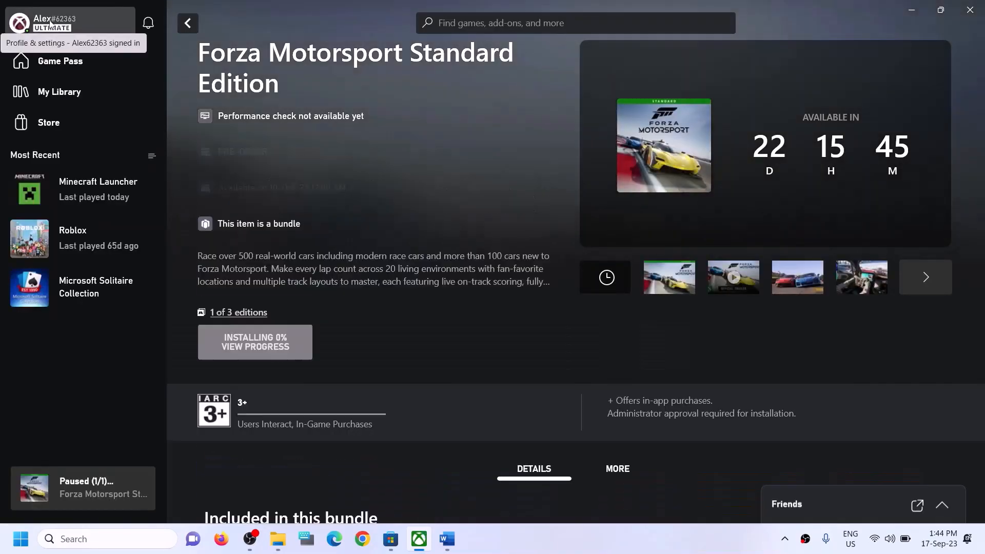
{"action": "left_click", "coordinate": [50, 22]}
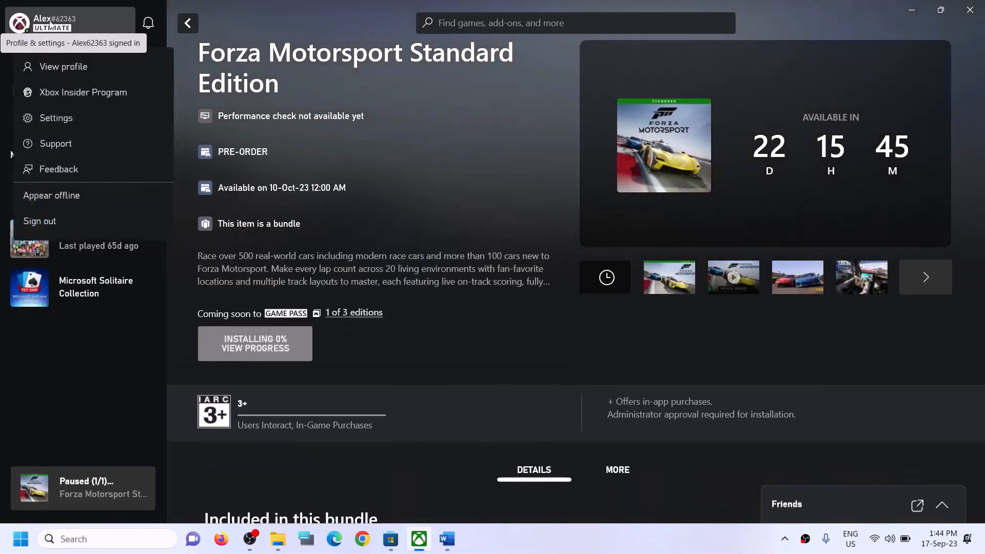
{"action": "left_click", "coordinate": [36, 223]}
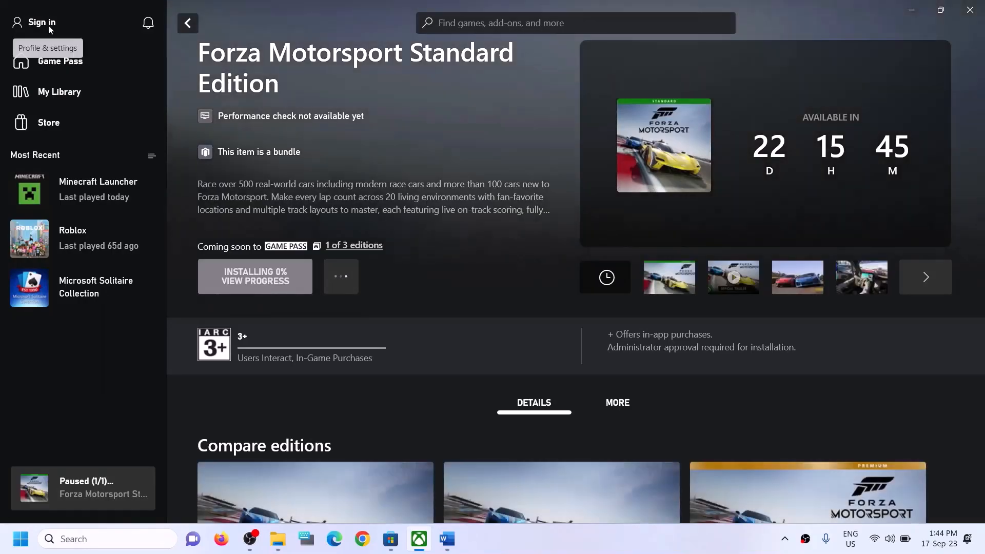
Sign in to the Xbox app by switching to the same saved Outlook account used in the Microsoft Store
{"action": "left_click", "coordinate": [49, 25]}
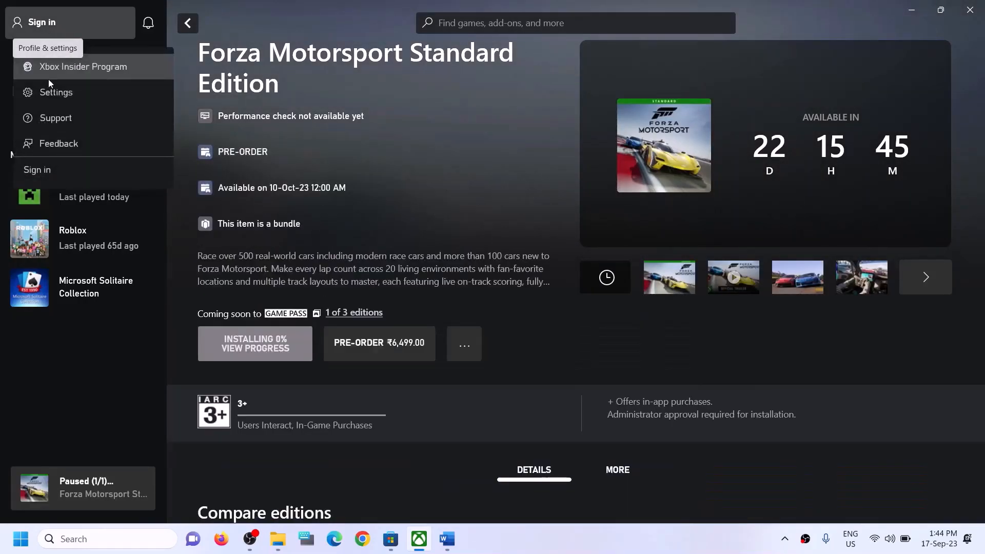
{"action": "left_click", "coordinate": [65, 172]}
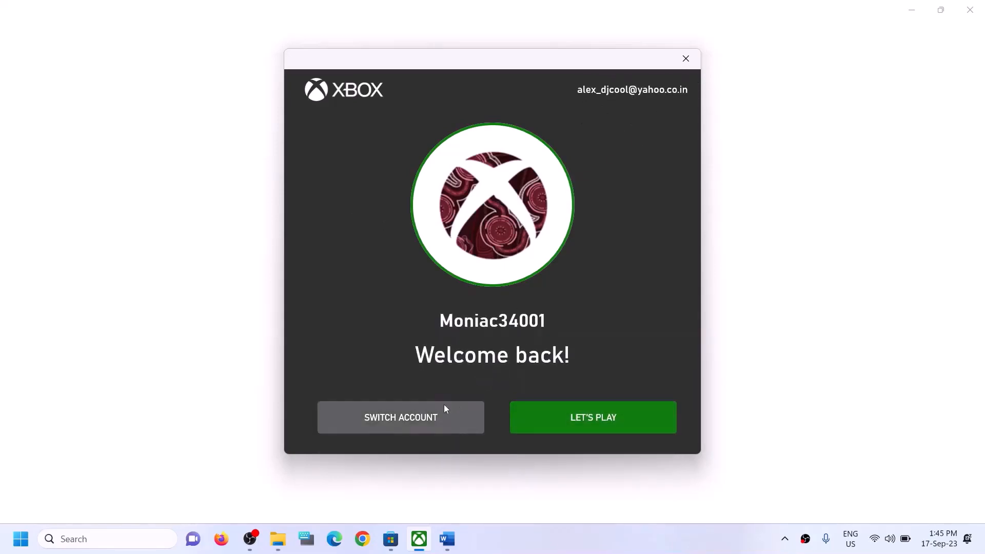
{"action": "left_click", "coordinate": [393, 416]}
{"action": "left_click", "coordinate": [421, 223]}
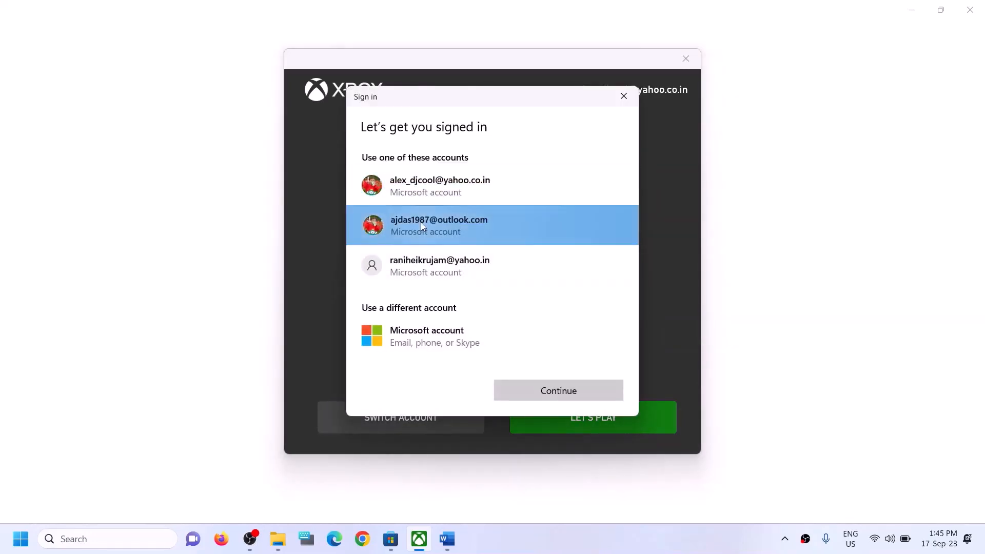
{"action": "left_click", "coordinate": [566, 396]}
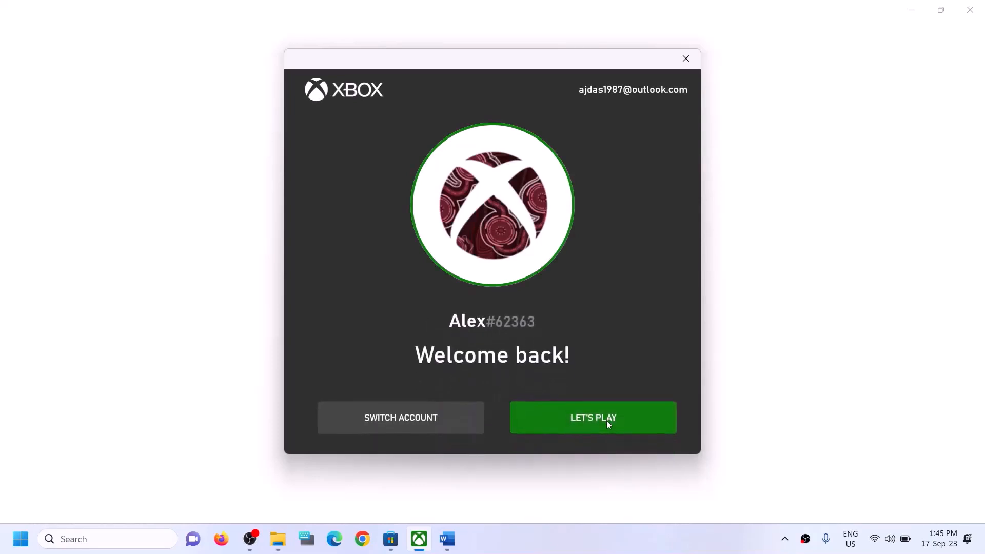
{"action": "left_click", "coordinate": [555, 420]}
Return to the Word document and highlight the Step 2 advice about installing from the Microsoft Store library
{"action": "left_click", "coordinate": [447, 550]}
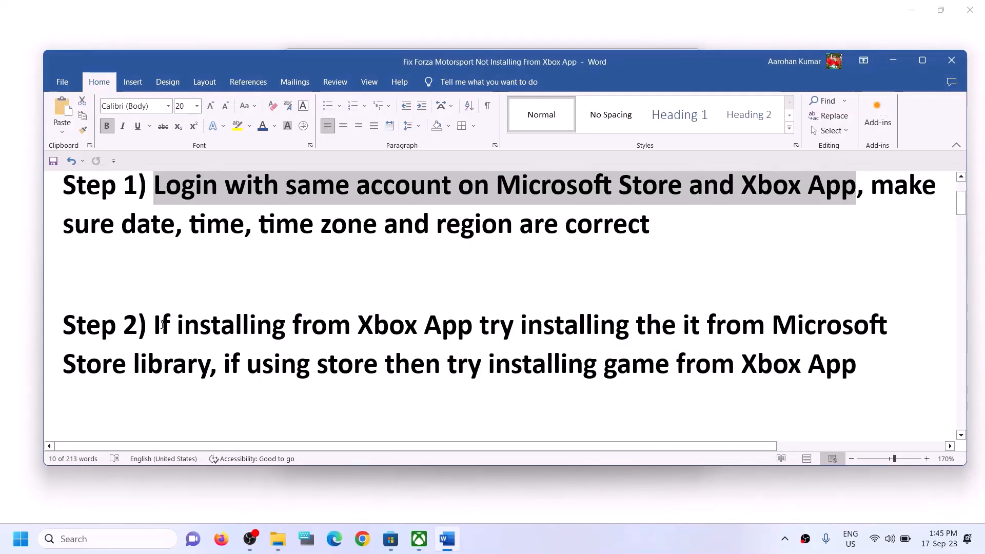
{"action": "left_click_drag", "start_coordinate": [157, 327], "coordinate": [211, 370]}
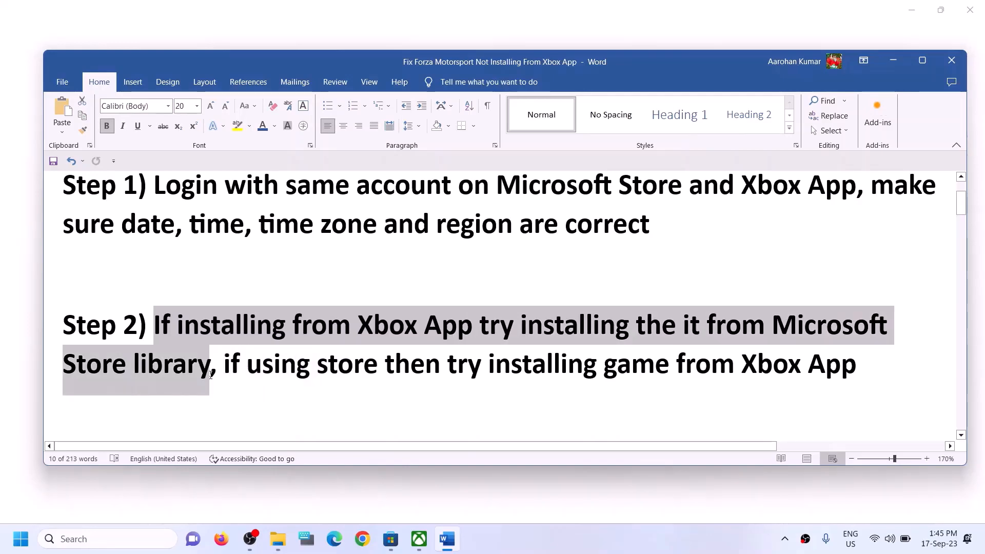
Open the Microsoft Store library, compare it with the Xbox app's Forza Motorsport page, and look through the library list for the game
{"action": "mouse_move", "coordinate": [420, 545]}
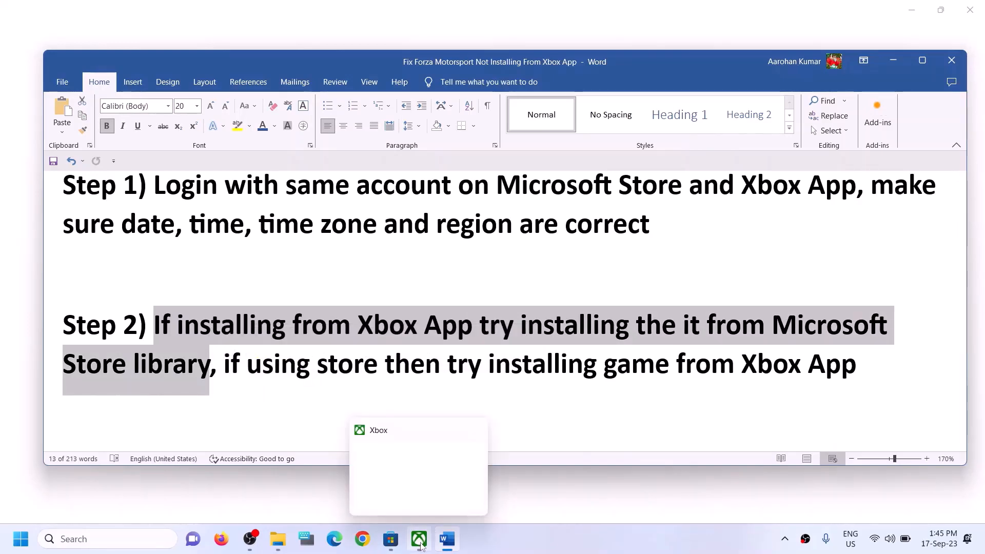
{"action": "left_click", "coordinate": [391, 545]}
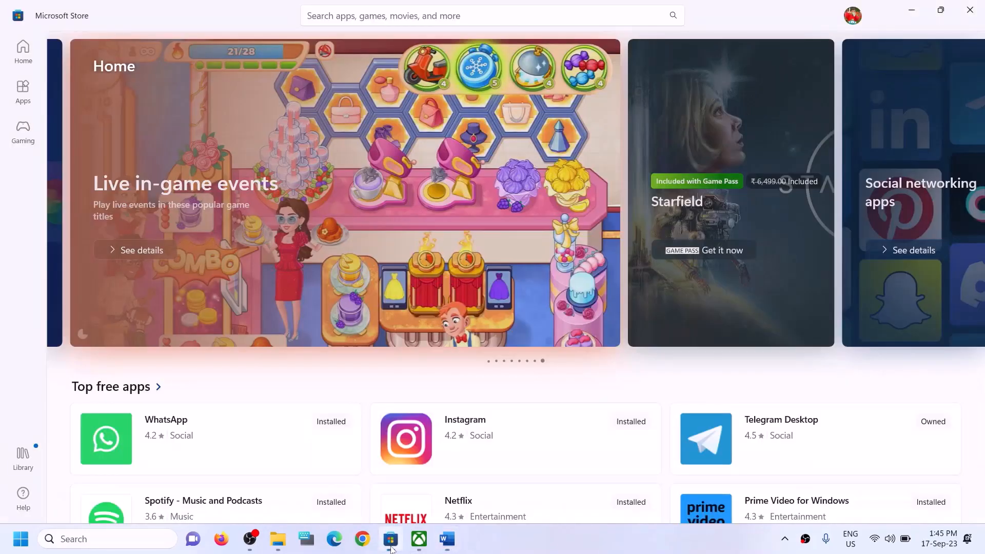
{"action": "left_click", "coordinate": [26, 461]}
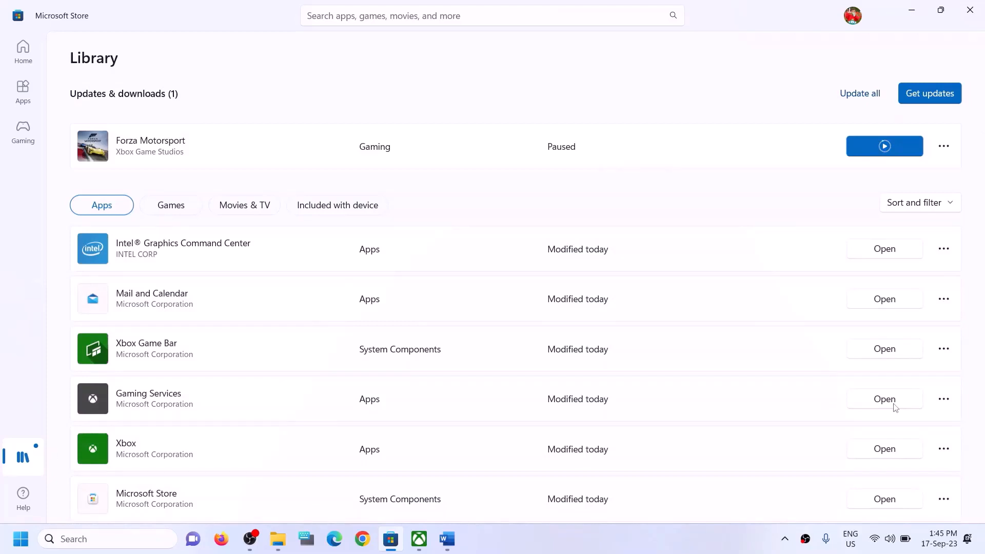
{"action": "left_click", "coordinate": [419, 539]}
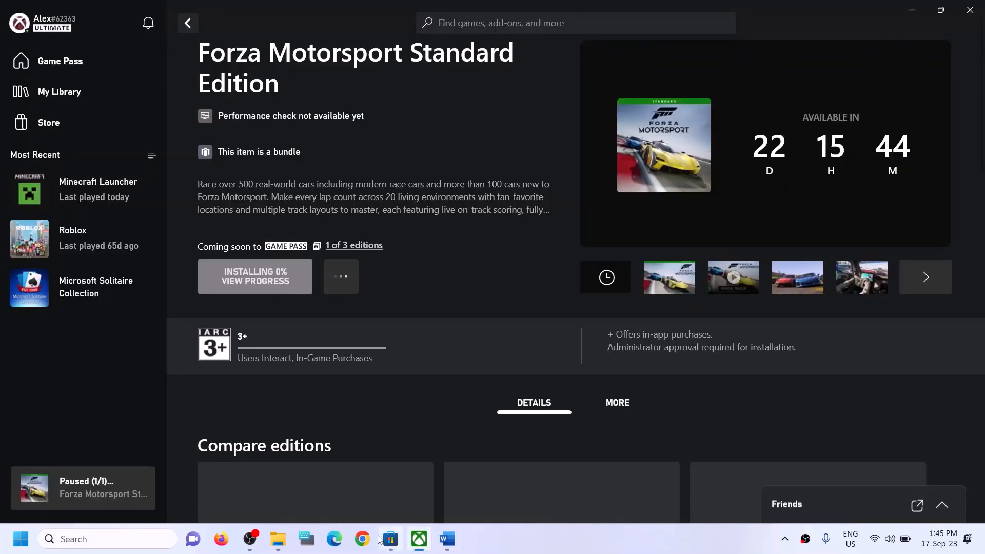
{"action": "left_click", "coordinate": [391, 539]}
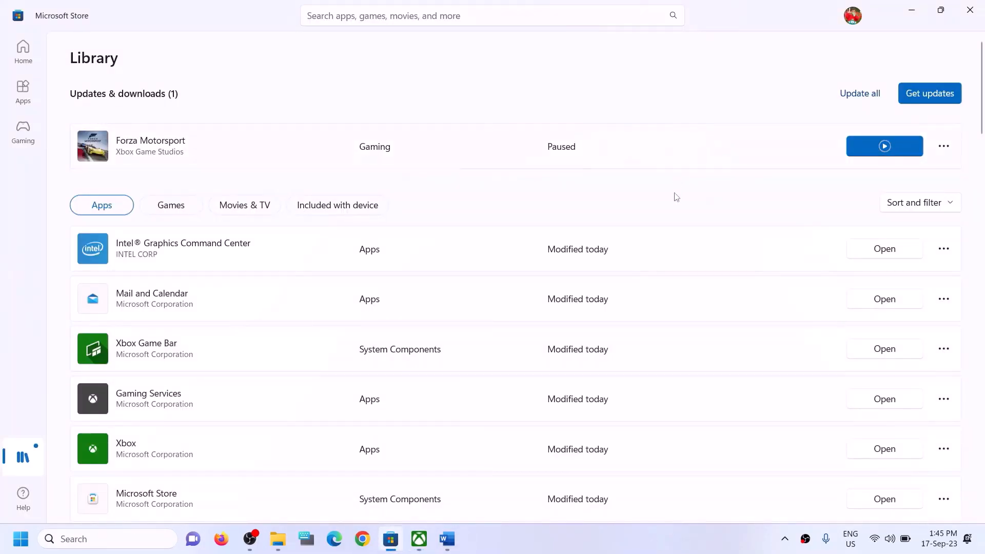
{"action": "scroll", "coordinate": [712, 347], "scroll_direction": "down", "scroll_amount": 5}
{"action": "scroll", "coordinate": [711, 354], "scroll_direction": "down", "scroll_amount": 5}
{"action": "scroll", "coordinate": [709, 406], "scroll_direction": "up", "scroll_amount": 10}
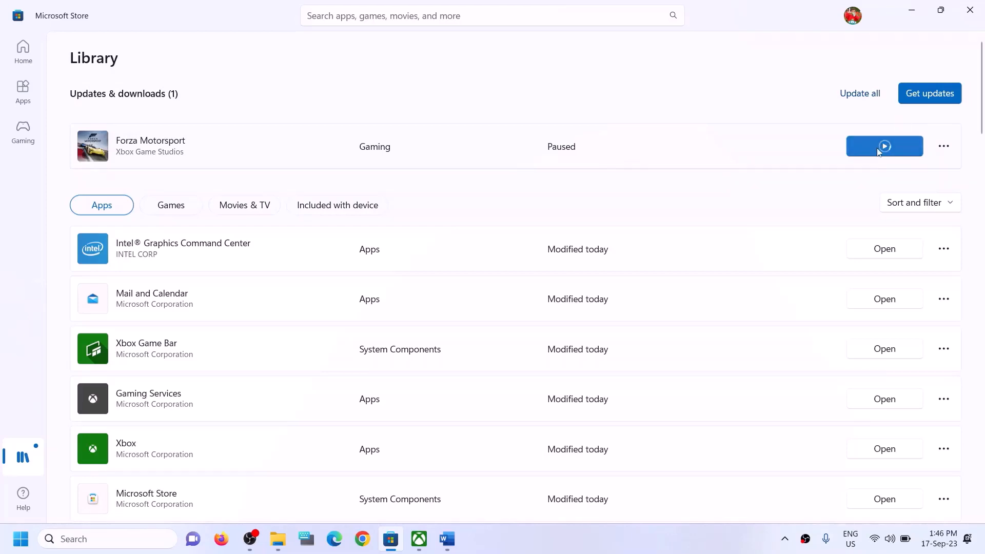
Return to the Word document and highlight the Step 2 advice for Store users about installing the game from the Xbox app
{"action": "left_click", "coordinate": [446, 538]}
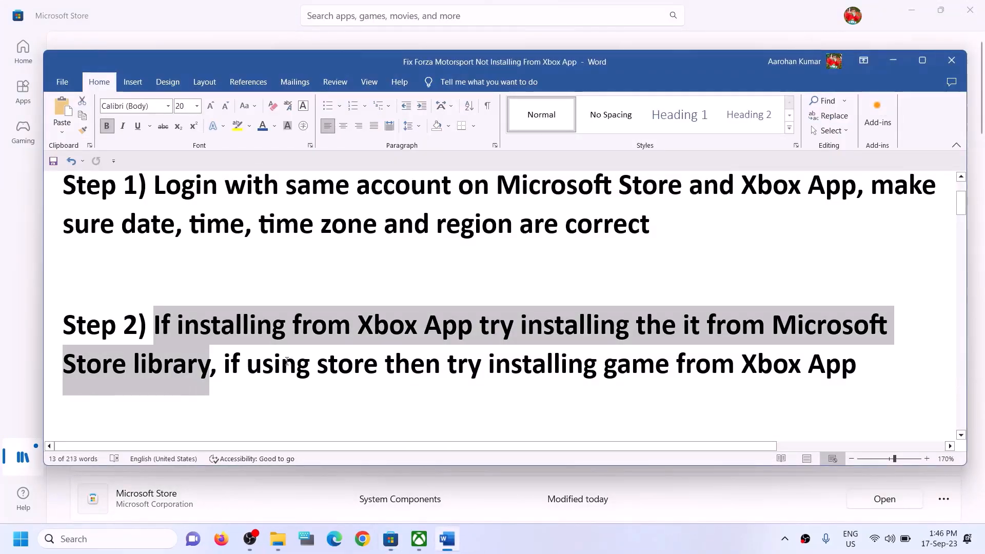
{"action": "left_click_drag", "start_coordinate": [224, 364], "coordinate": [674, 364]}
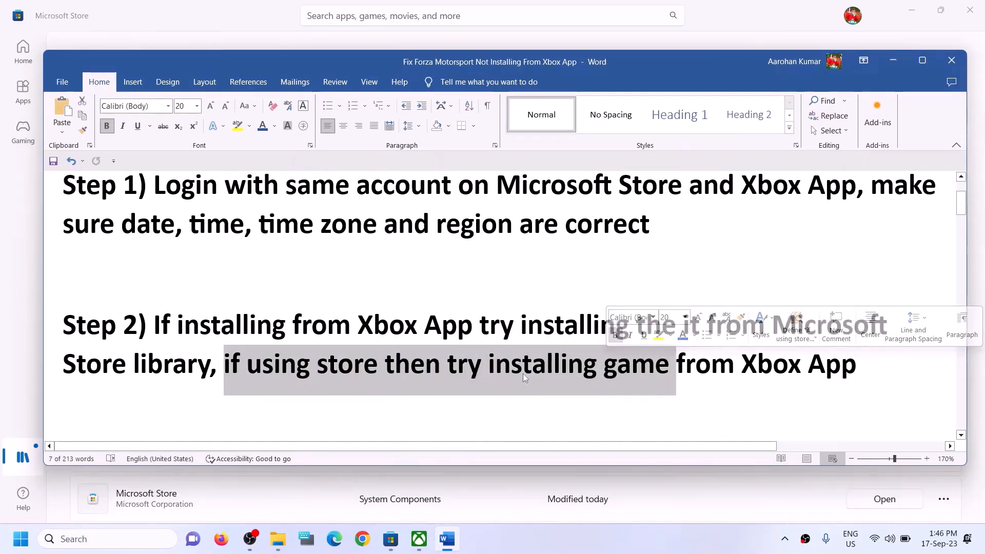
{"action": "left_click", "coordinate": [378, 364]}
{"action": "left_click_drag", "start_coordinate": [225, 365], "coordinate": [345, 365]}
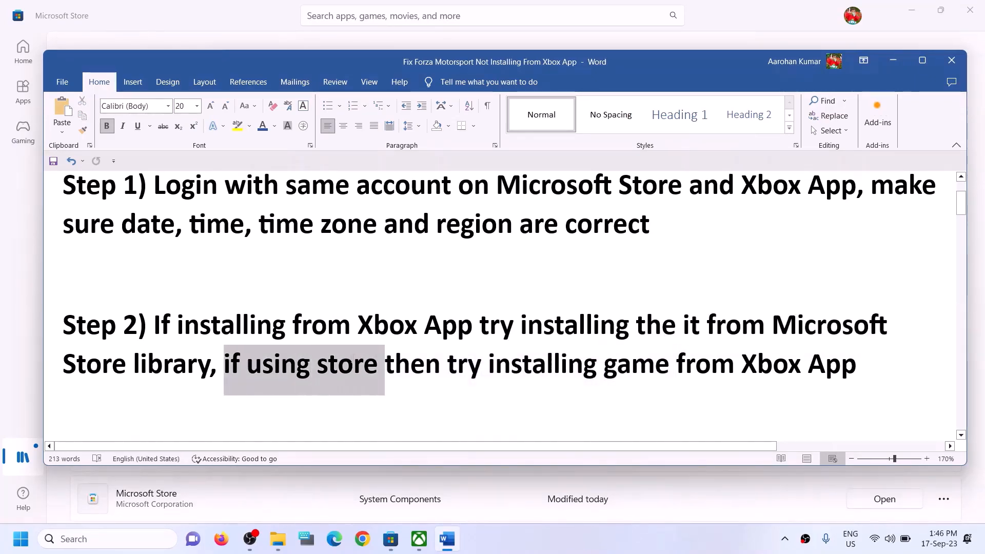
{"action": "left_click_drag", "start_coordinate": [489, 364], "coordinate": [857, 365]}
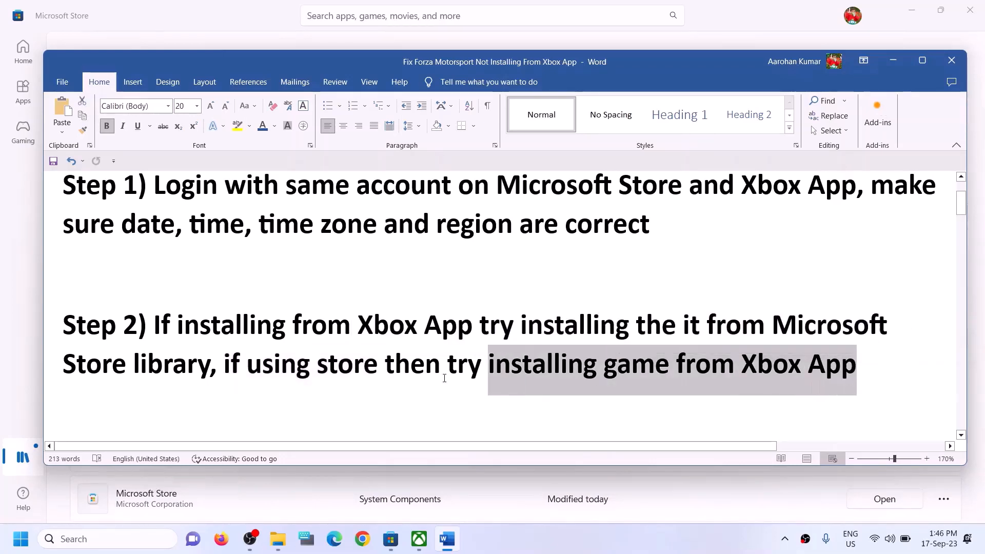
{"action": "left_click", "coordinate": [353, 369]}
Switch from the Microsoft Store library to the Xbox app and search for "forza", closing the suggestions without picking a game
{"action": "left_click", "coordinate": [251, 12]}
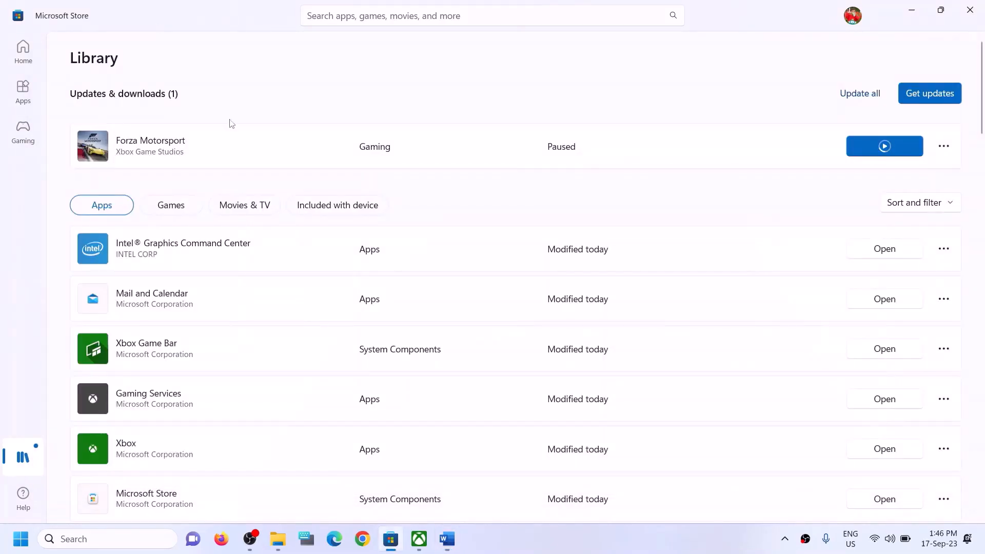
{"action": "left_click", "coordinate": [419, 538]}
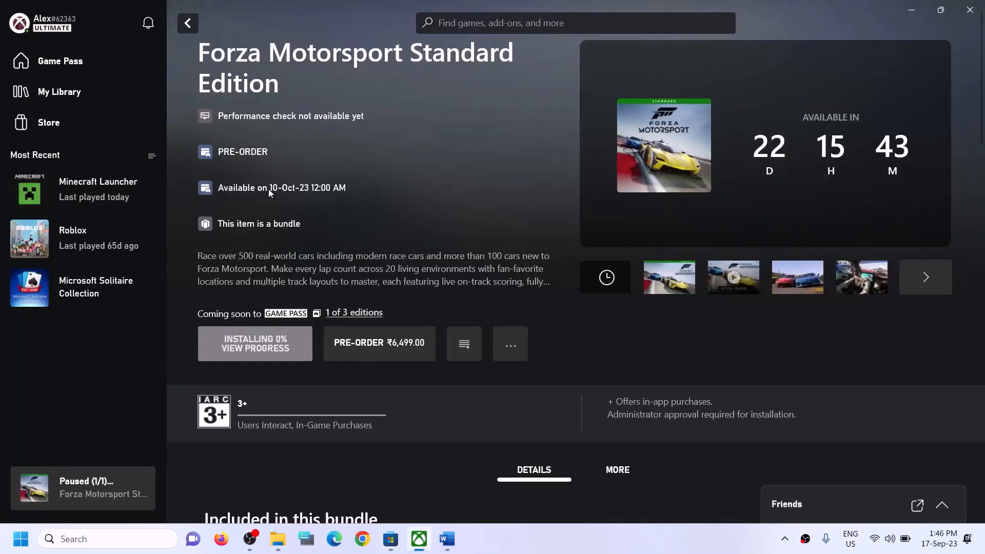
{"action": "left_click", "coordinate": [510, 21]}
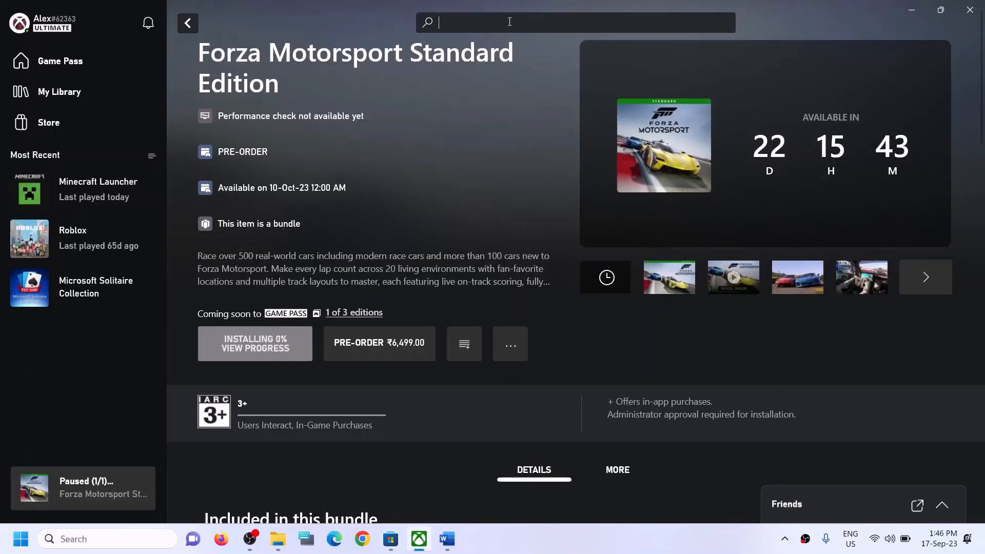
{"action": "type", "text": "forza"}
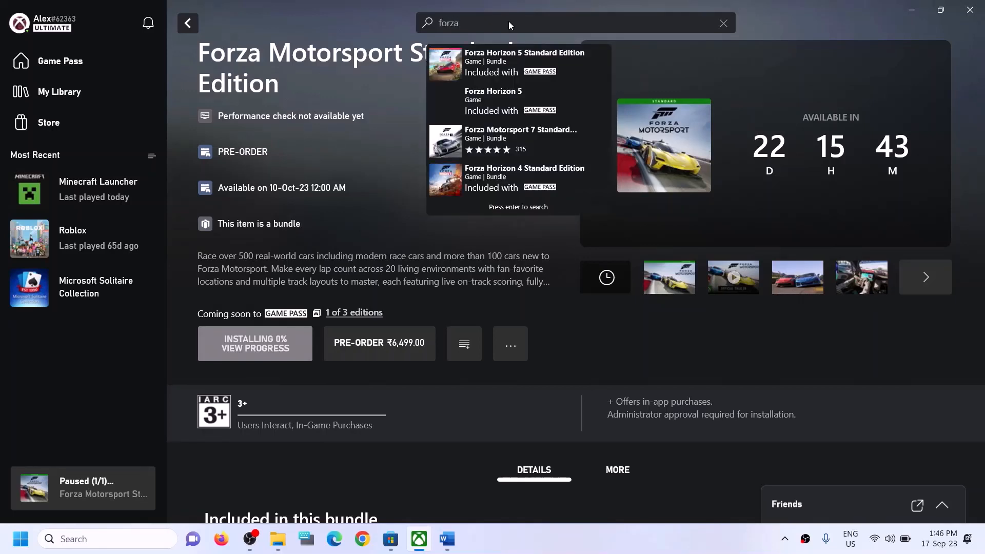
{"action": "left_click", "coordinate": [405, 220]}
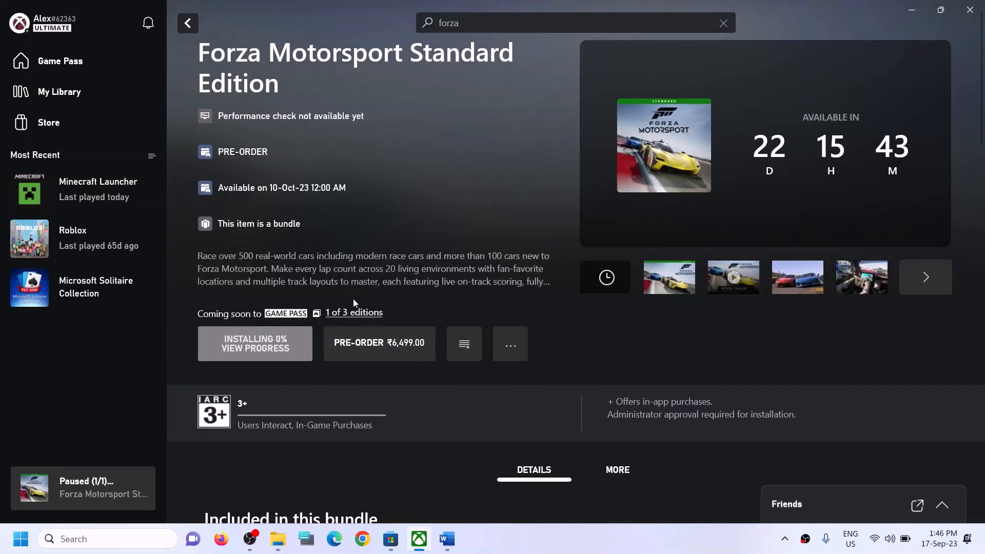
Search Windows for "xbox" and dismiss the search without opening an app
{"action": "left_click", "coordinate": [113, 539]}
{"action": "type", "text": "xbox"}
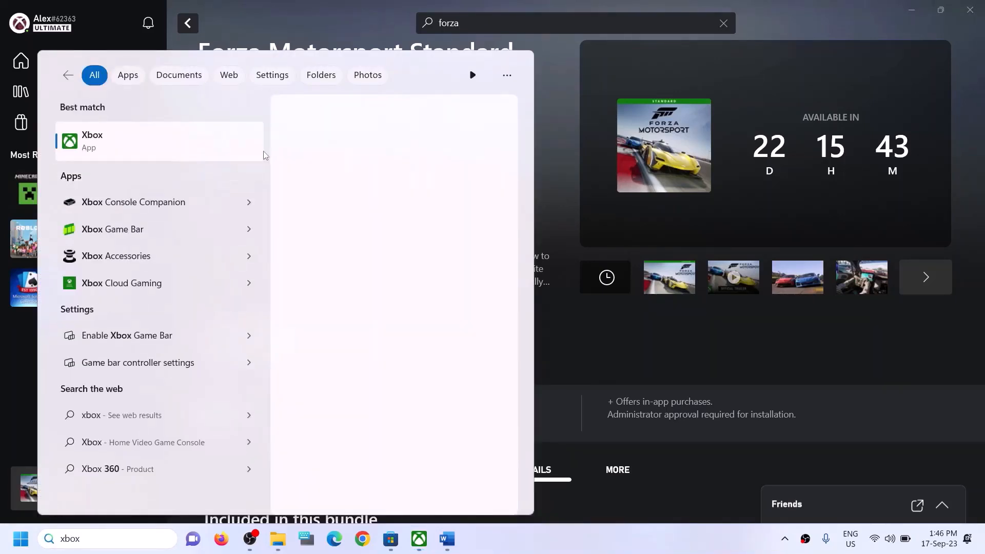
{"action": "left_click", "coordinate": [552, 131]}
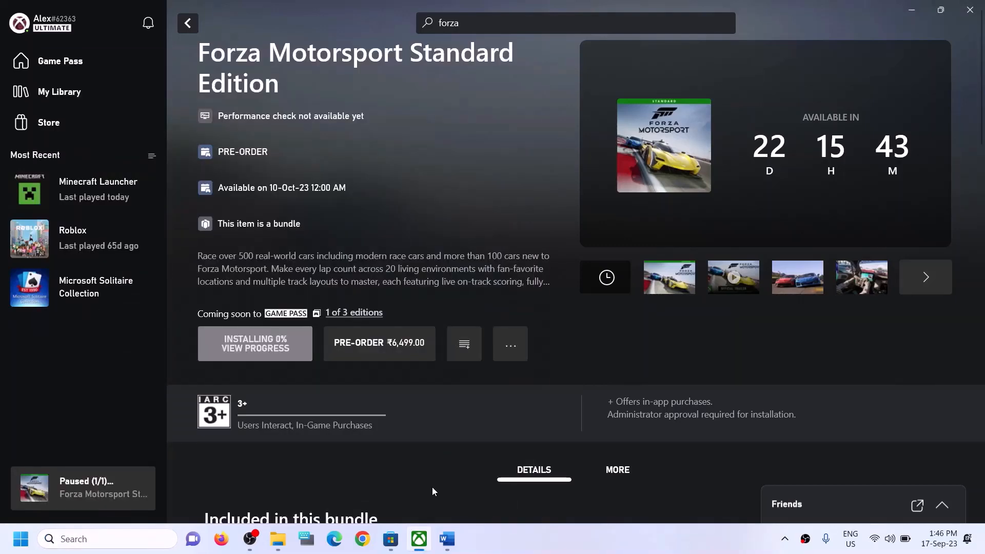
Copy the full Get-AppxPackage -AllUsers PowerShell command listed under Step 3 of the Word document
{"action": "left_click", "coordinate": [446, 539]}
{"action": "scroll", "coordinate": [366, 337], "scroll_direction": "down", "scroll_amount": 5}
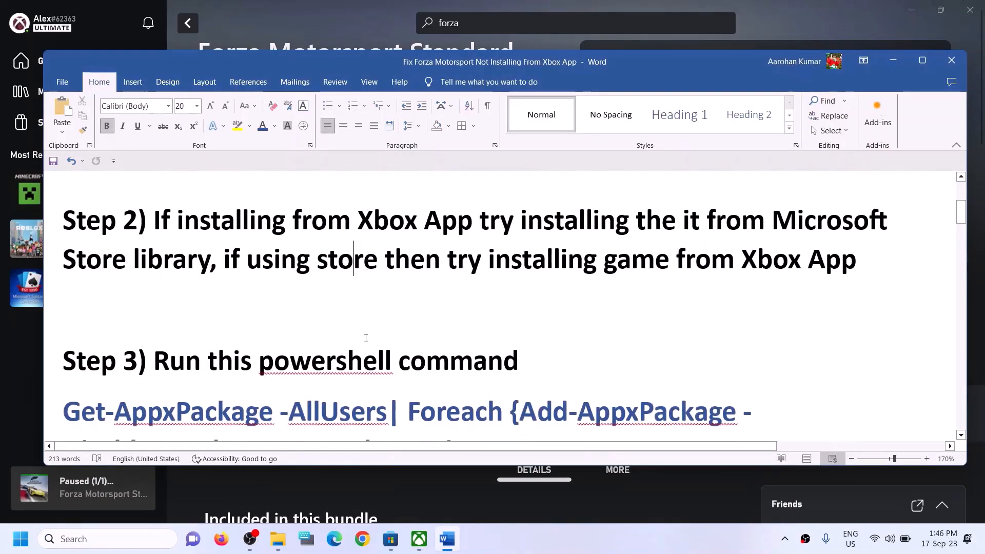
{"action": "left_click_drag", "start_coordinate": [589, 392], "coordinate": [63, 307]}
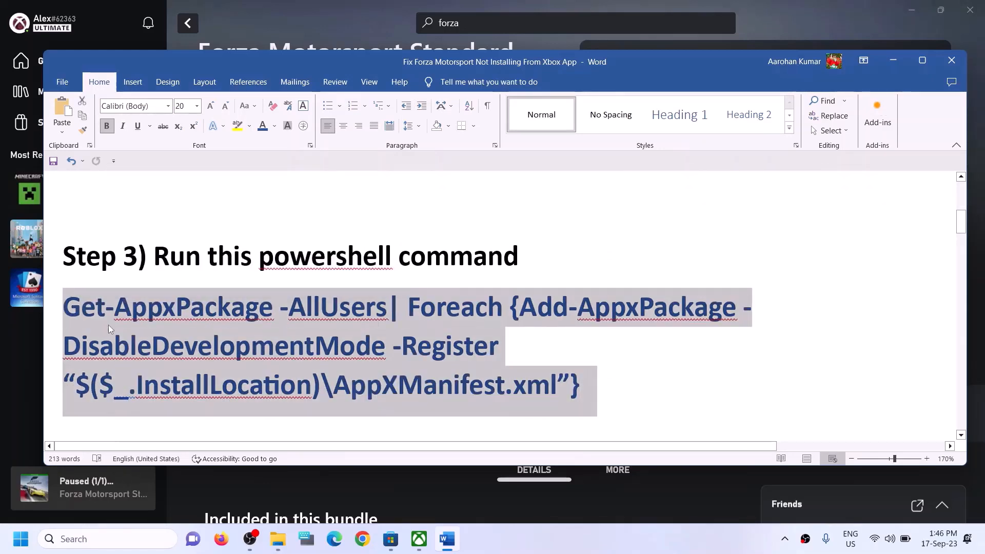
{"action": "right_click", "coordinate": [102, 328]}
{"action": "left_click", "coordinate": [123, 171]}
Launch Windows PowerShell as administrator, allow it to make changes, and run the copied Get-AppxPackage command
{"action": "left_click", "coordinate": [101, 544]}
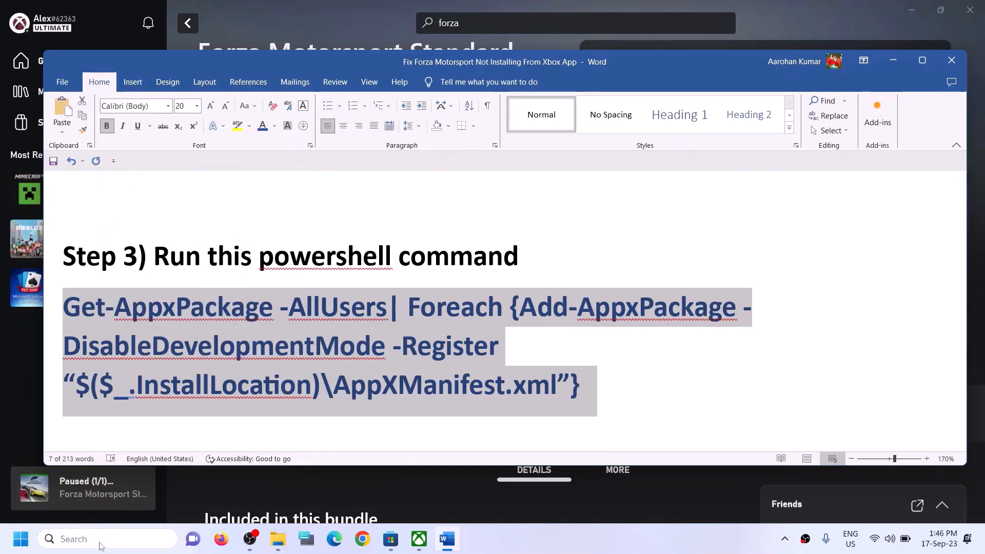
{"action": "type", "text": "power"}
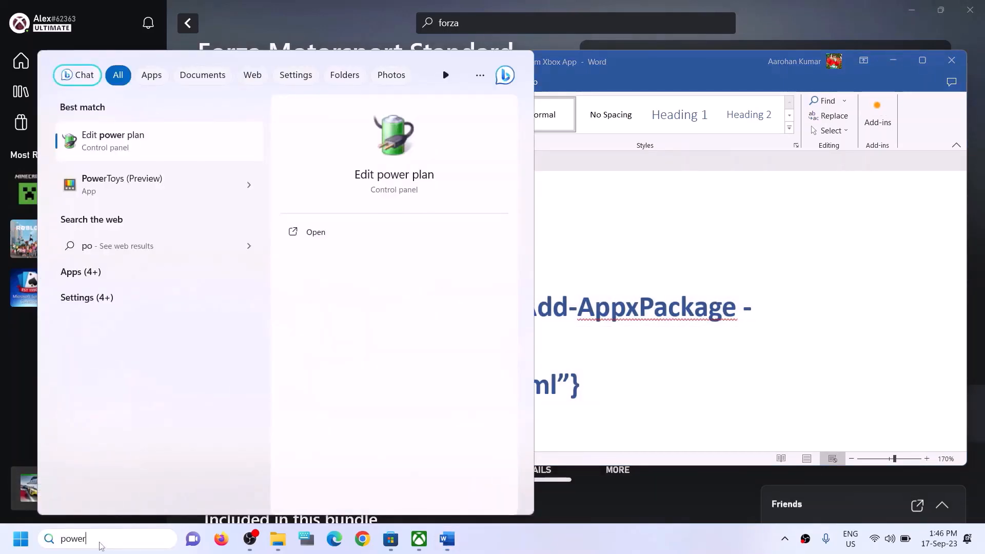
{"action": "type", "text": "shell"}
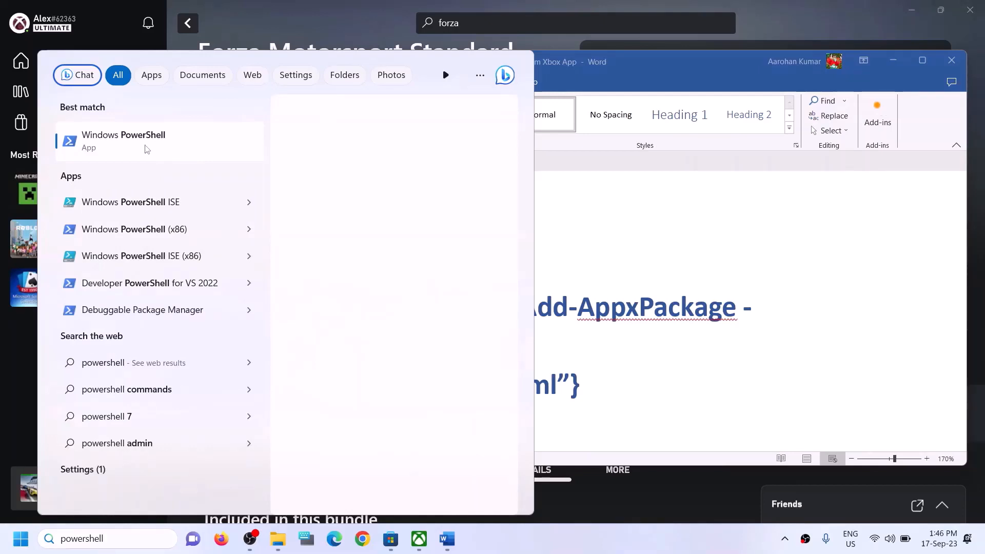
{"action": "right_click", "coordinate": [221, 162]}
{"action": "left_click", "coordinate": [415, 183]}
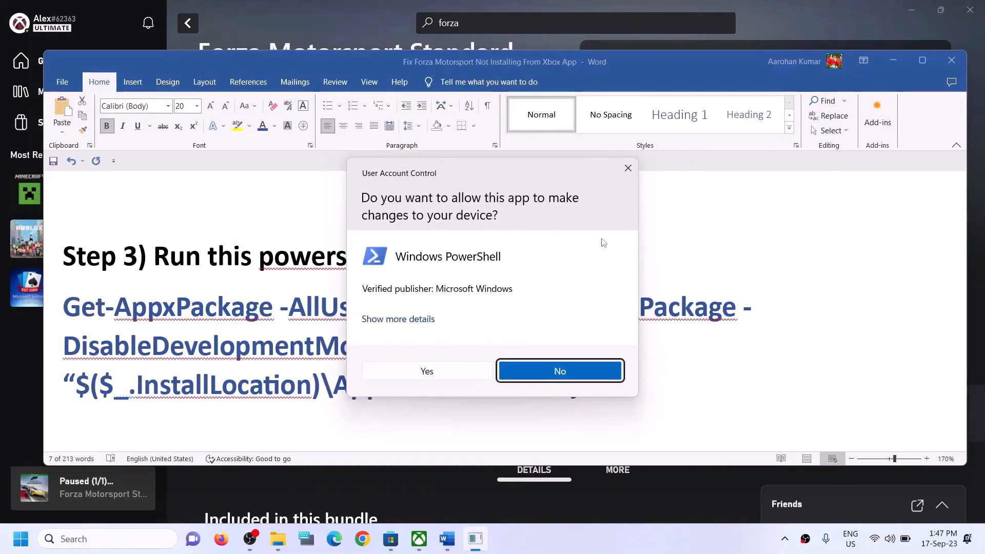
{"action": "left_click", "coordinate": [395, 377]}
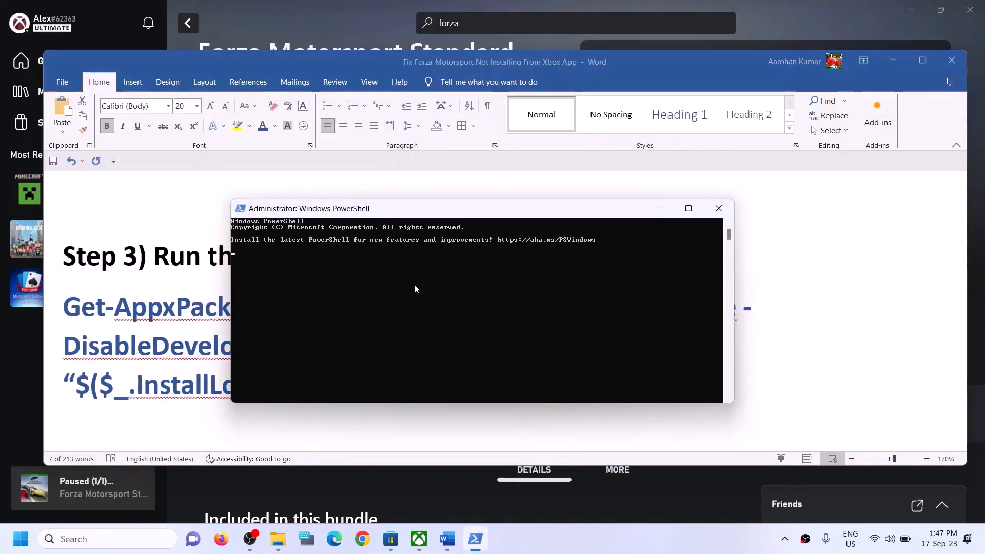
{"action": "key", "text": "ctrl+v"}
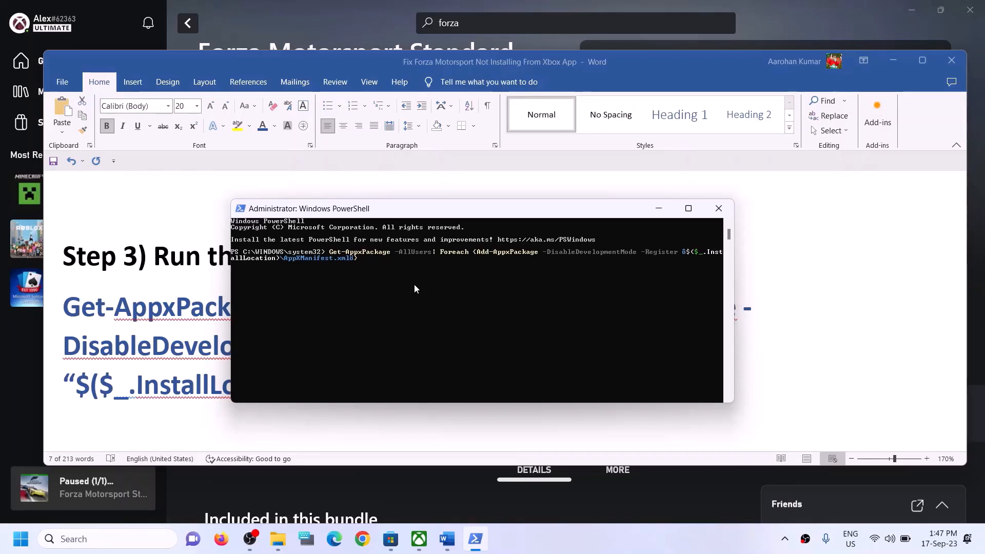
{"action": "key", "text": "Return"}
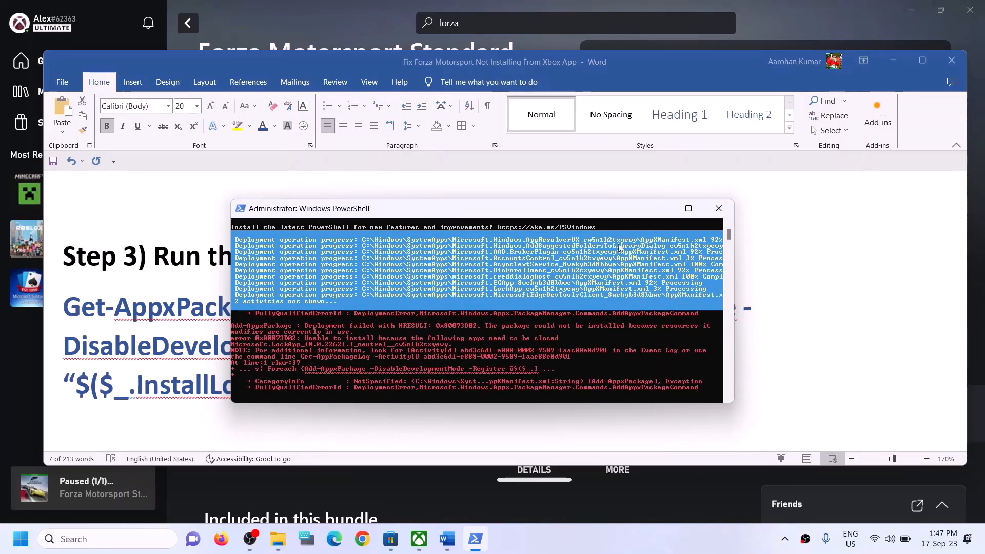
Return to the Word document and highlight the Step 4 instruction "Delete Microsoft Store Local Cache Files"
{"action": "left_click", "coordinate": [820, 280]}
{"action": "triple_click", "coordinate": [275, 274]}
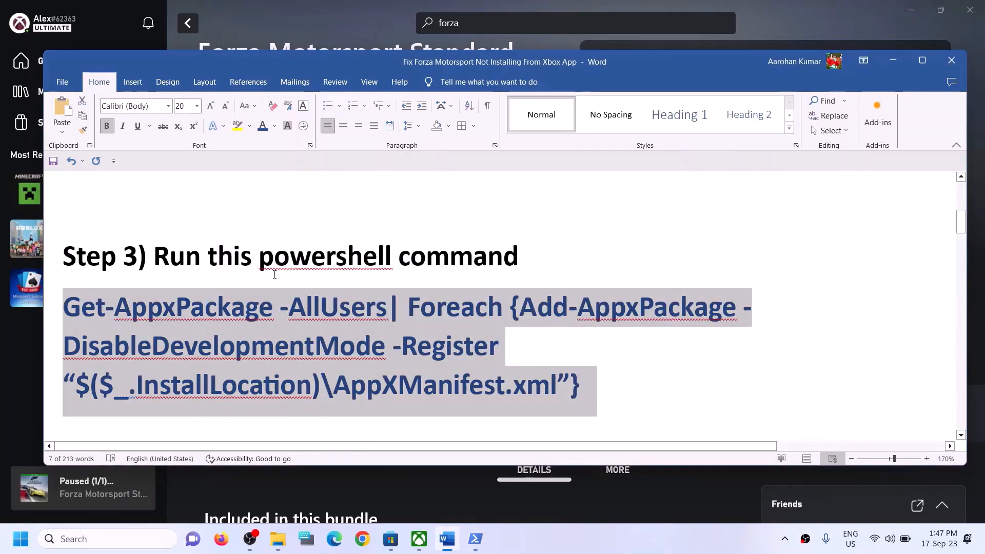
{"action": "scroll", "coordinate": [304, 320], "scroll_direction": "down", "scroll_amount": 5}
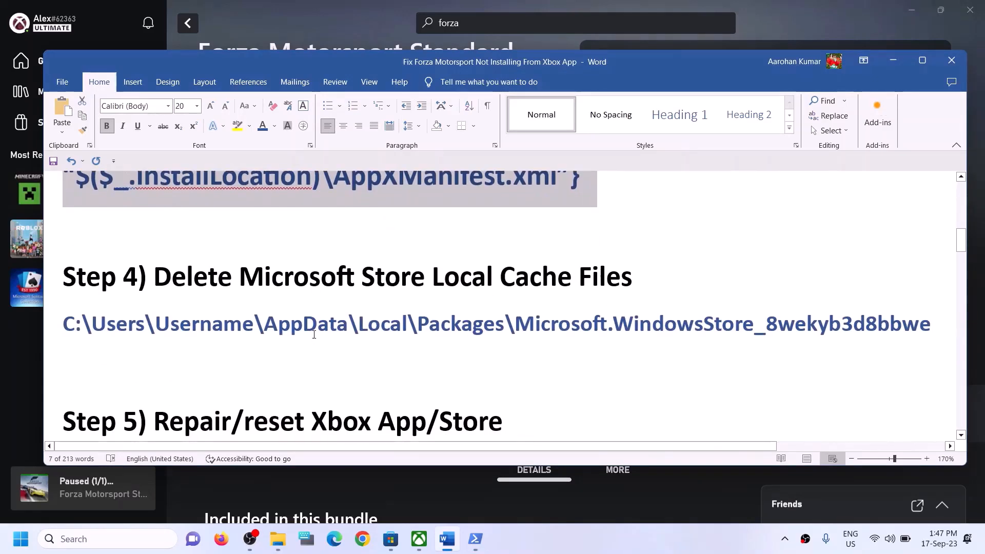
{"action": "left_click_drag", "start_coordinate": [154, 328], "coordinate": [631, 330]}
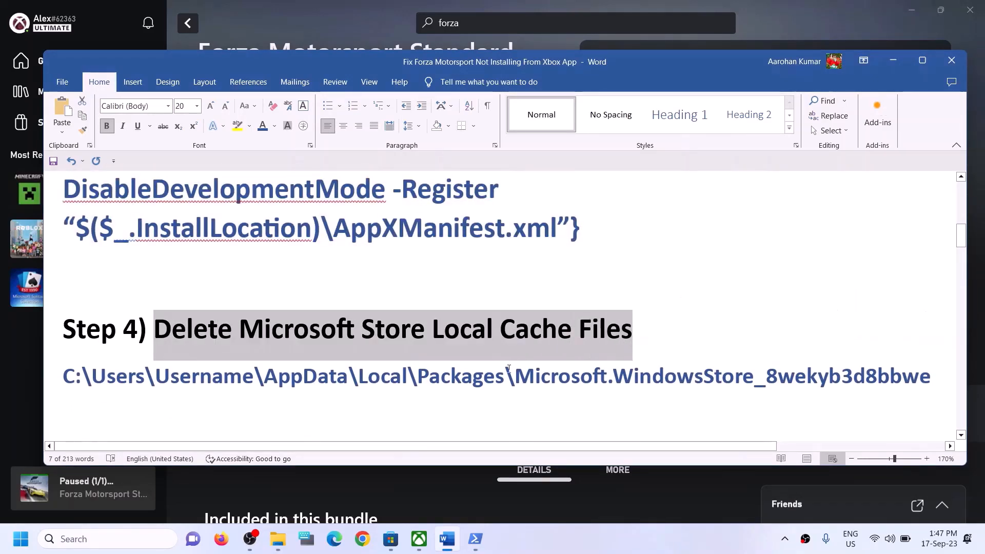
Switch to File Explorer and browse from This PC to the C:\Users\Test folder
{"action": "left_click", "coordinate": [281, 536]}
{"action": "left_click", "coordinate": [66, 309]}
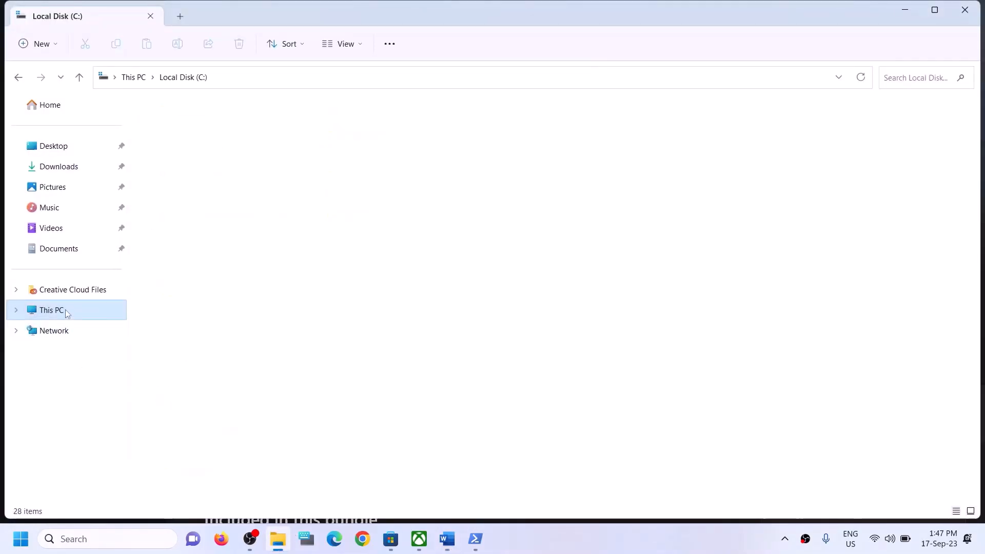
{"action": "double_click", "coordinate": [155, 229]}
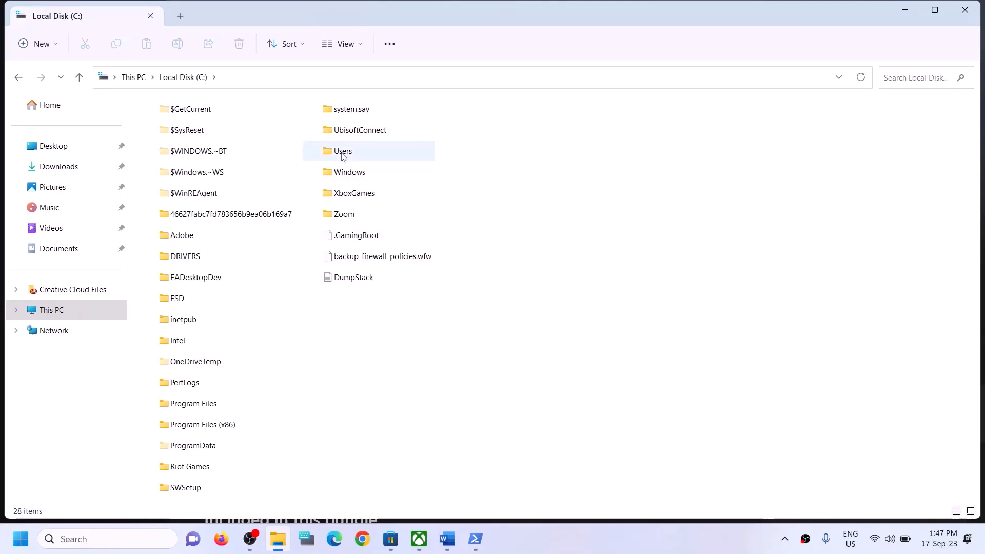
{"action": "left_click", "coordinate": [367, 151]}
{"action": "double_click", "coordinate": [355, 153]}
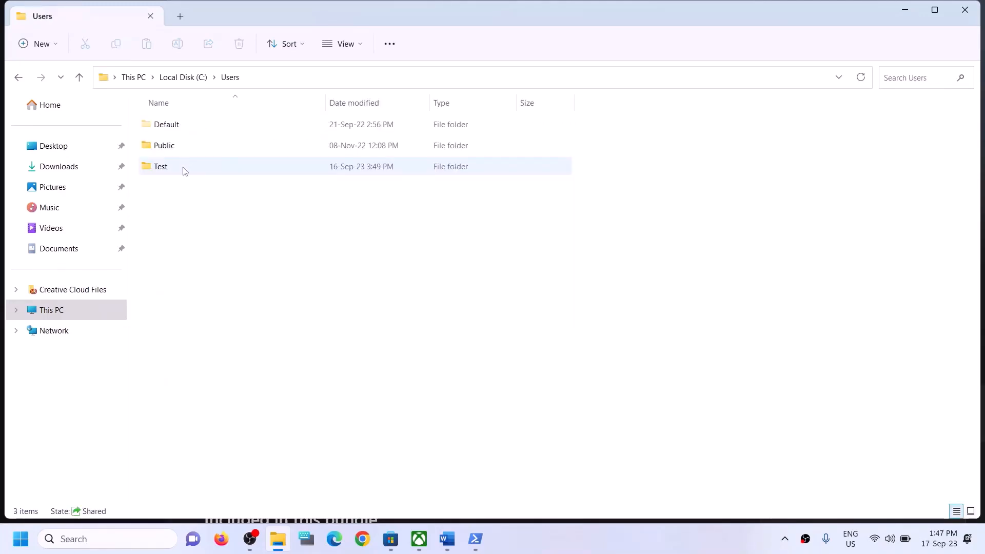
{"action": "left_click", "coordinate": [187, 165]}
{"action": "double_click", "coordinate": [187, 165]}
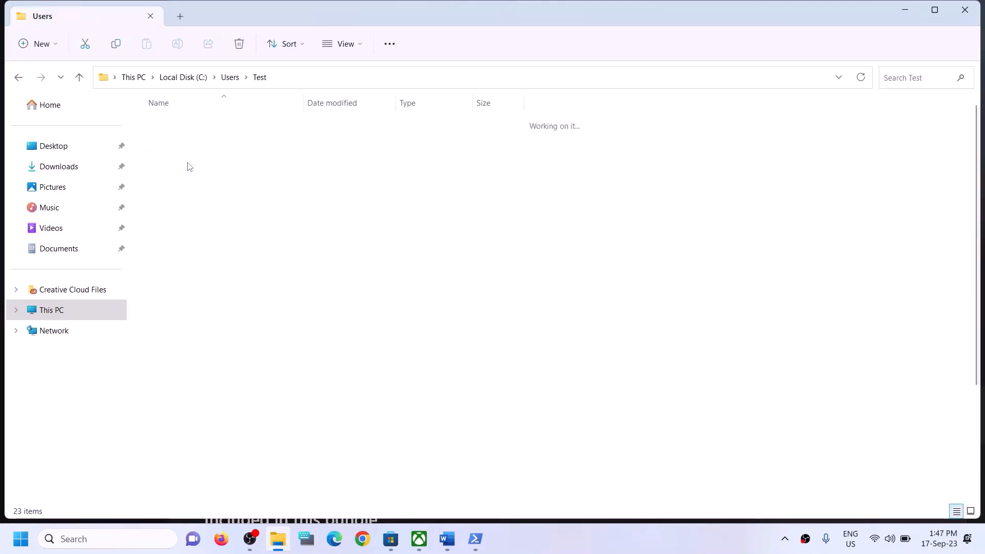
Check that hidden items are set to show in the C:\Users\Test folder so AppData is listed
{"action": "left_click", "coordinate": [193, 253]}
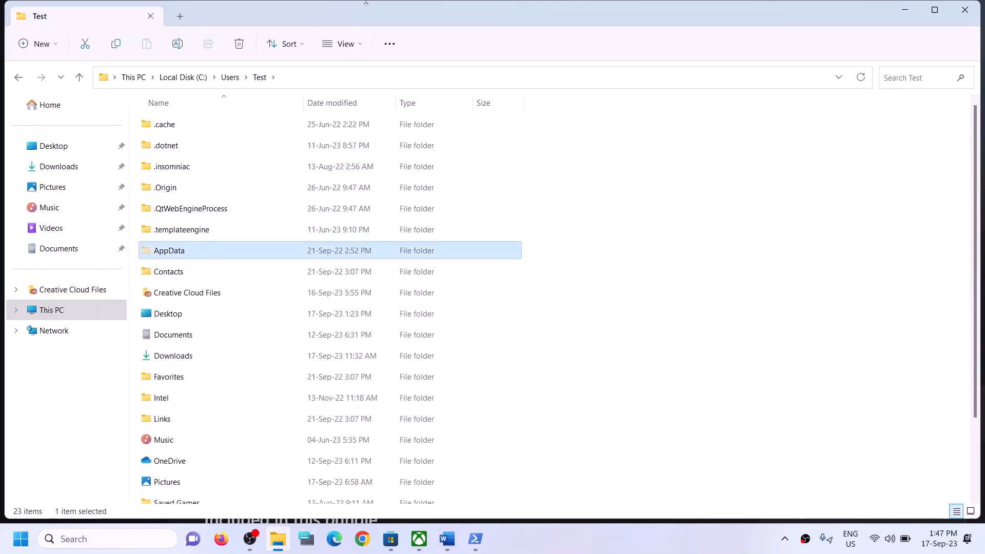
{"action": "left_click", "coordinate": [358, 42]}
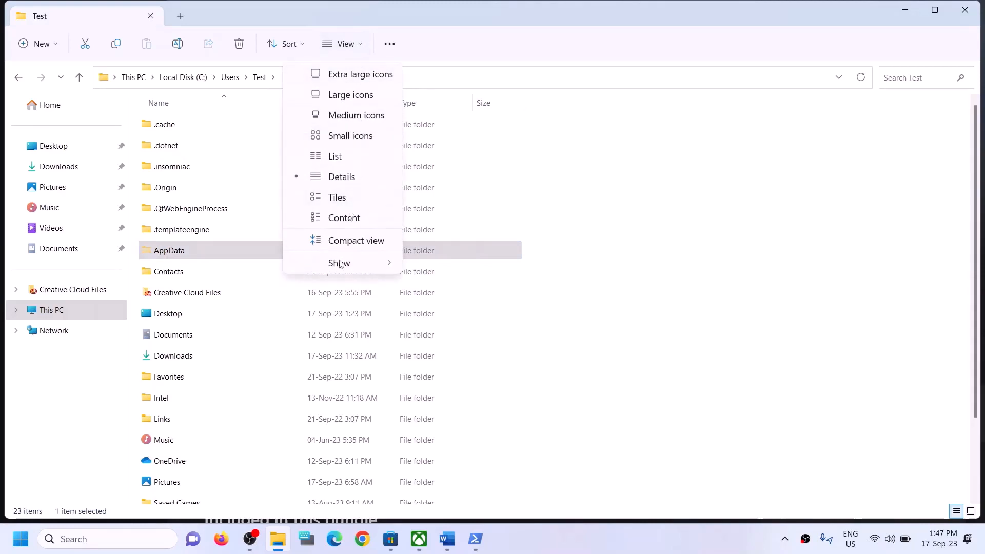
{"action": "mouse_move", "coordinate": [340, 263]}
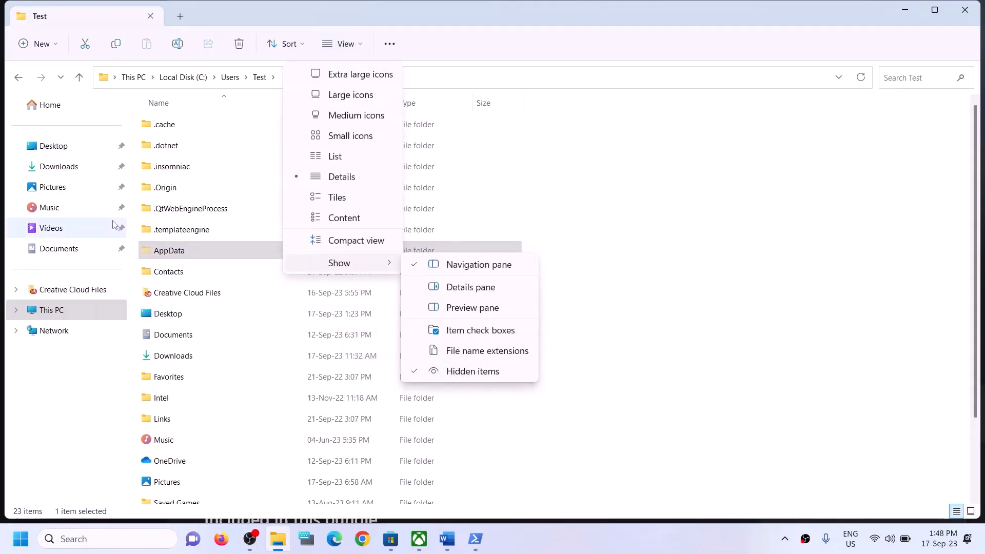
{"action": "left_click", "coordinate": [183, 253]}
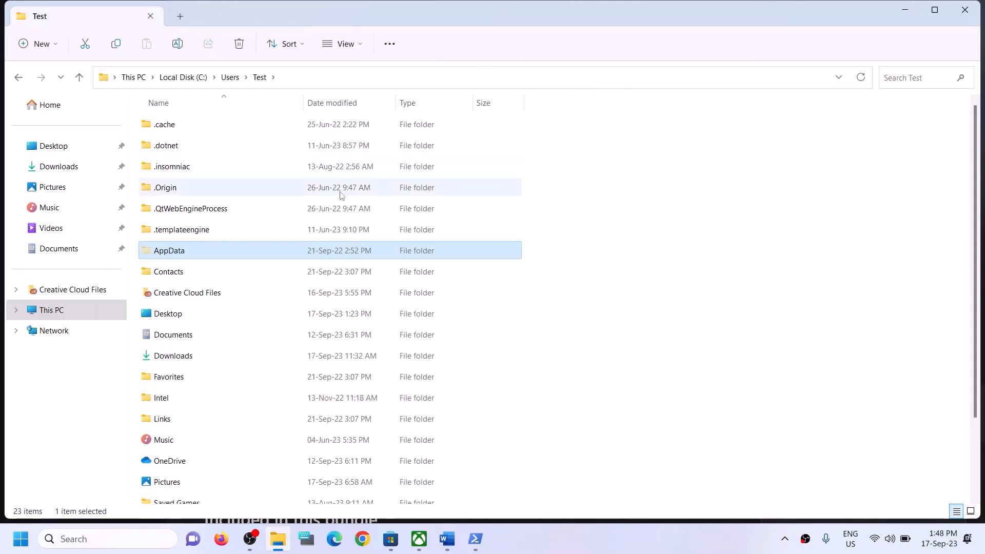
Browse from the Test folder through AppData and Local to the Packages folder
{"action": "left_click", "coordinate": [163, 255]}
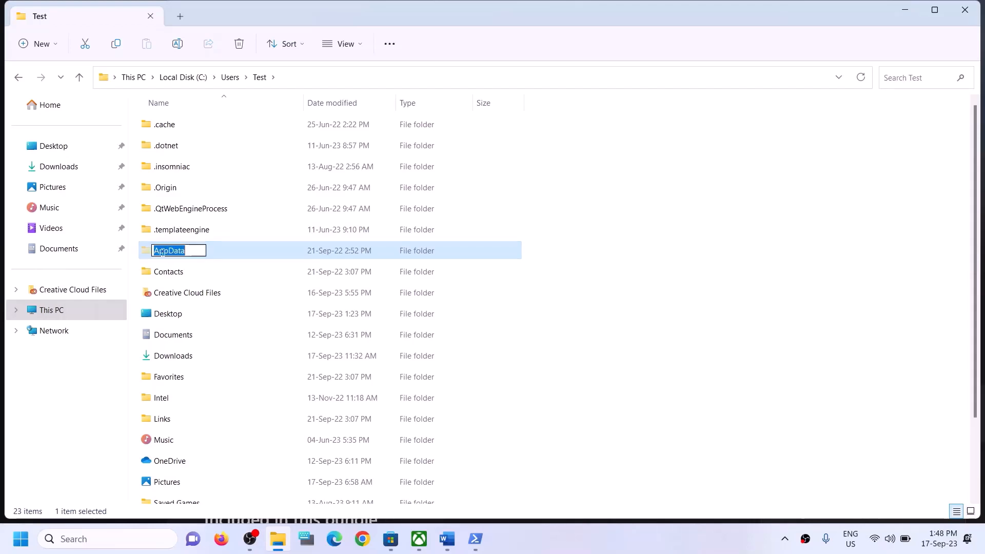
{"action": "left_click", "coordinate": [210, 249]}
{"action": "double_click", "coordinate": [211, 248]}
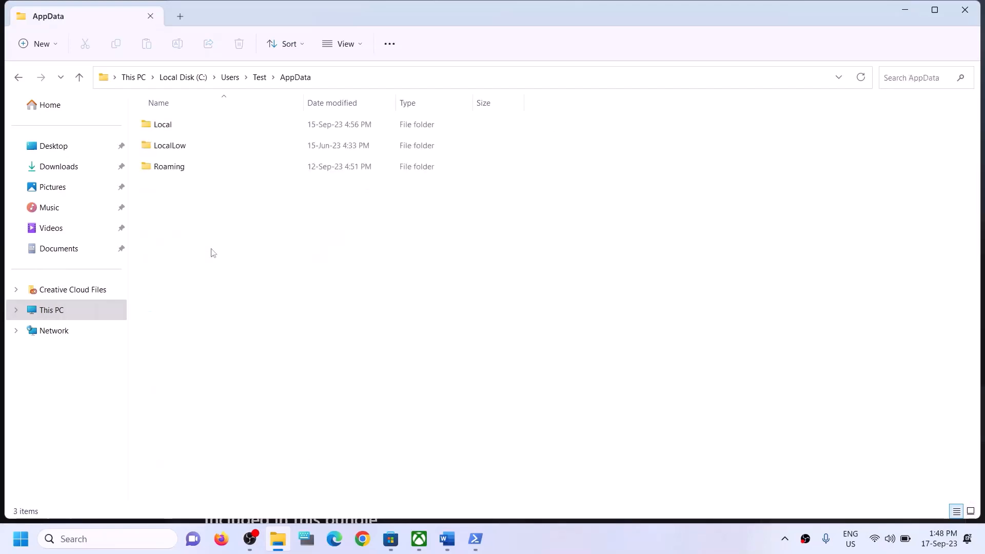
{"action": "left_click", "coordinate": [207, 126]}
{"action": "double_click", "coordinate": [209, 124]}
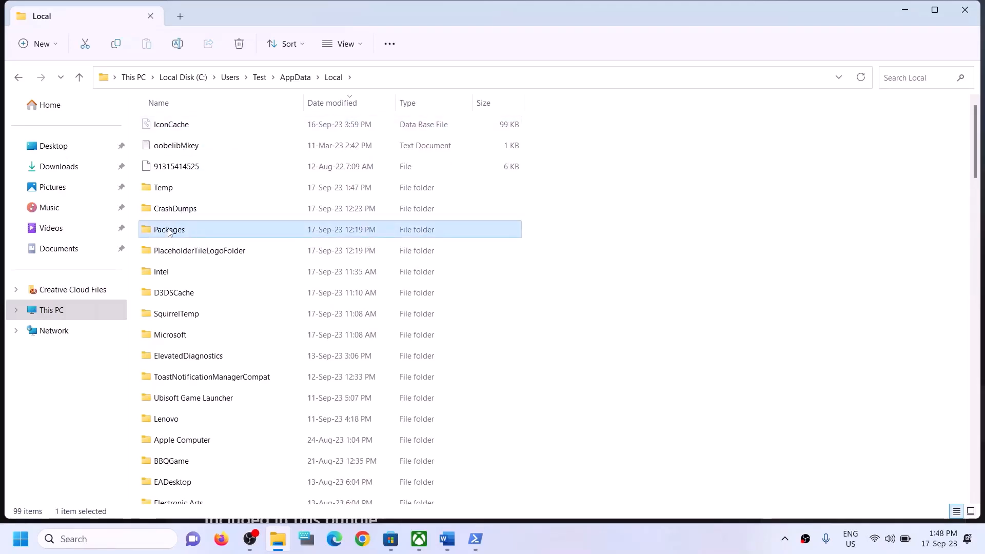
{"action": "left_click", "coordinate": [199, 236]}
{"action": "double_click", "coordinate": [200, 237]}
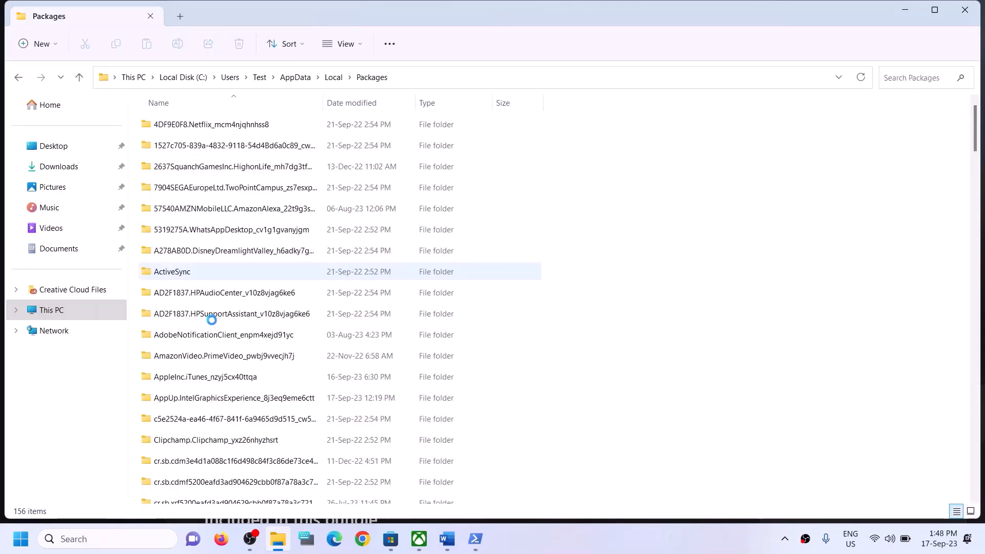
Locate the Microsoft.WindowsStore_8wekyb3d8bbwe folder inside Packages and open it
{"action": "left_click", "coordinate": [207, 314]}
{"action": "scroll", "coordinate": [222, 338], "scroll_direction": "down", "scroll_amount": 3}
{"action": "scroll", "coordinate": [222, 338], "scroll_direction": "down", "scroll_amount": 20}
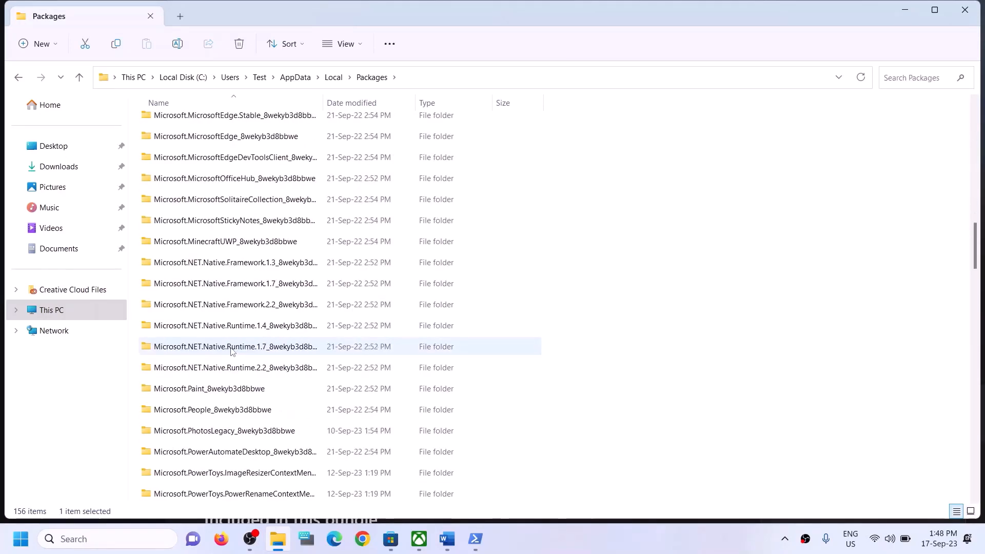
{"action": "scroll", "coordinate": [231, 351], "scroll_direction": "down", "scroll_amount": 15}
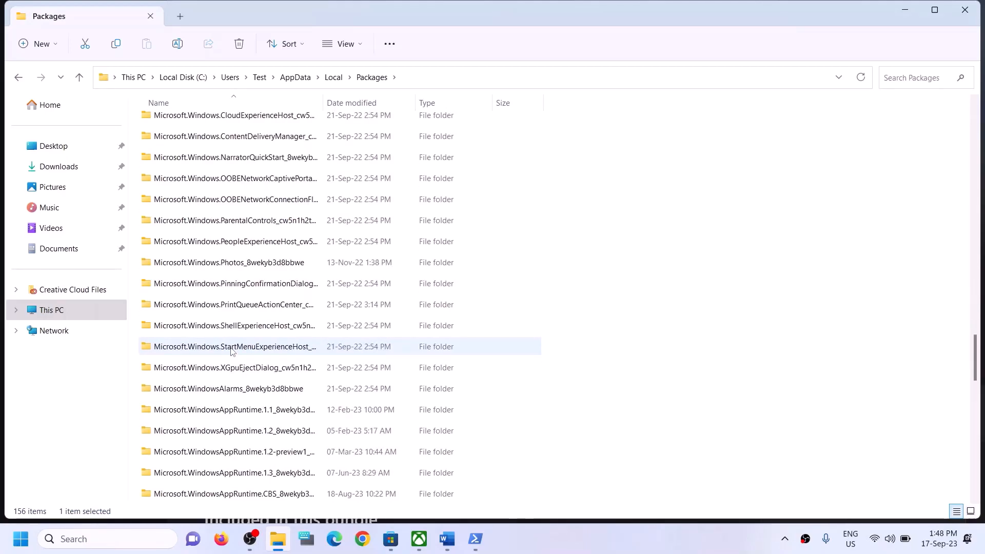
{"action": "scroll", "coordinate": [242, 351], "scroll_direction": "down", "scroll_amount": 3}
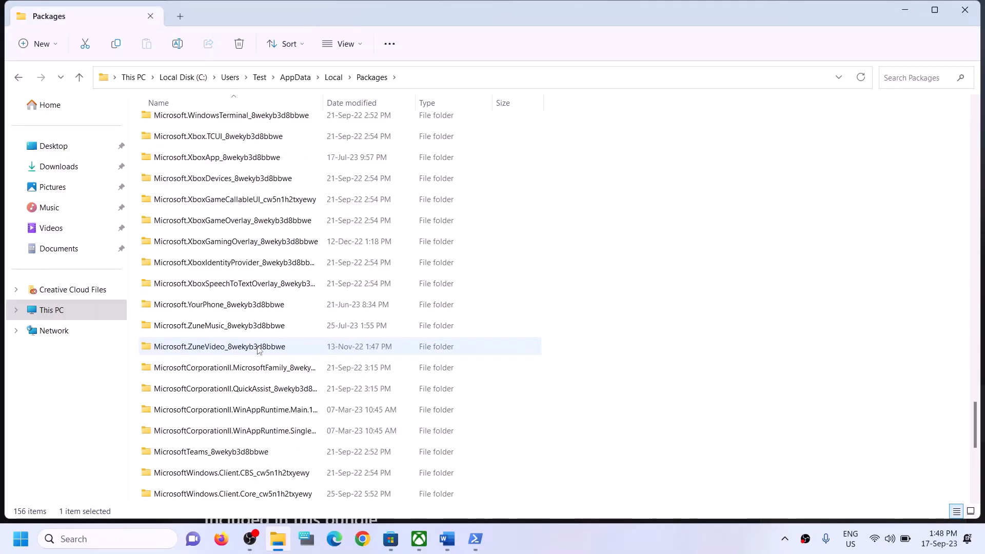
{"action": "scroll", "coordinate": [258, 350], "scroll_direction": "up", "scroll_amount": 1}
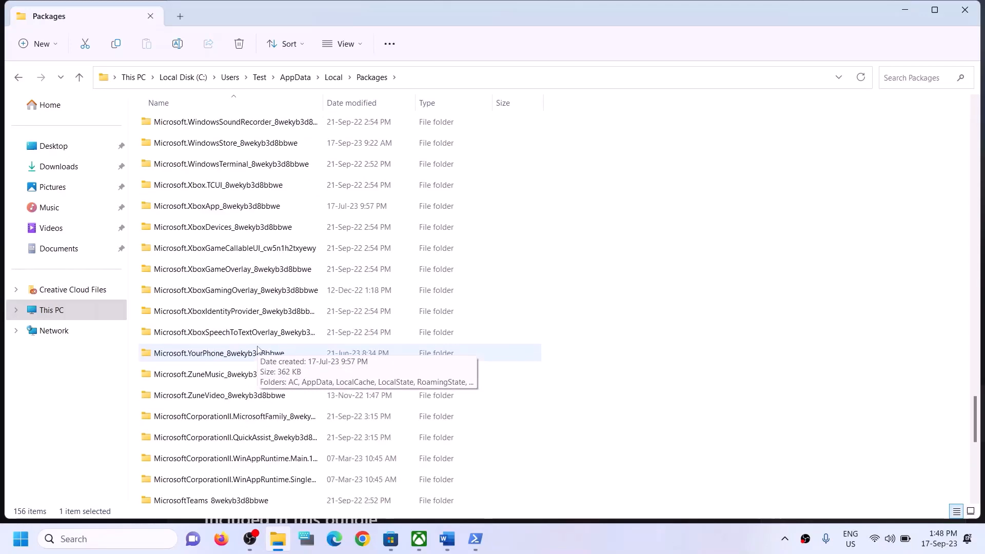
{"action": "scroll", "coordinate": [258, 349], "scroll_direction": "down", "scroll_amount": 5}
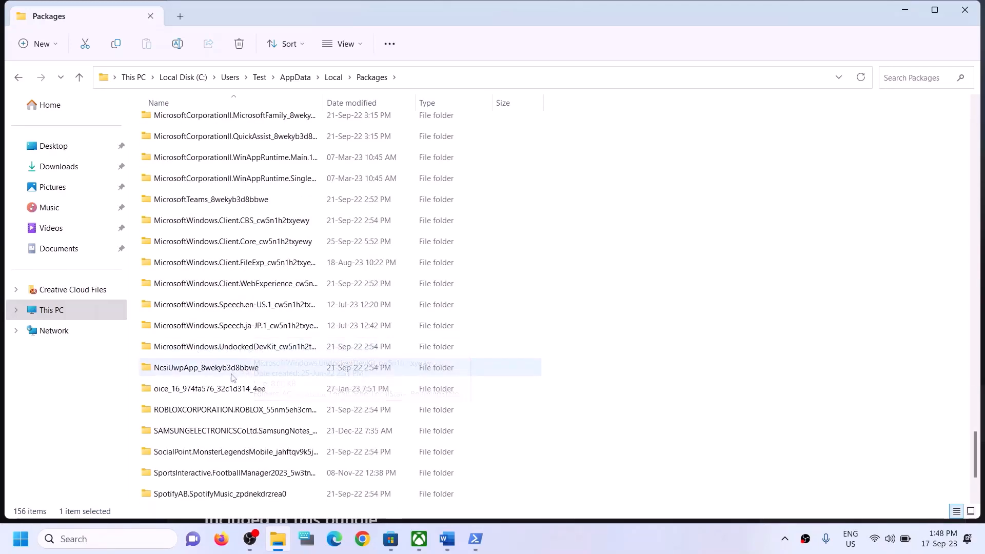
{"action": "scroll", "coordinate": [231, 409], "scroll_direction": "down", "scroll_amount": 2}
{"action": "scroll", "coordinate": [231, 379], "scroll_direction": "up", "scroll_amount": 1}
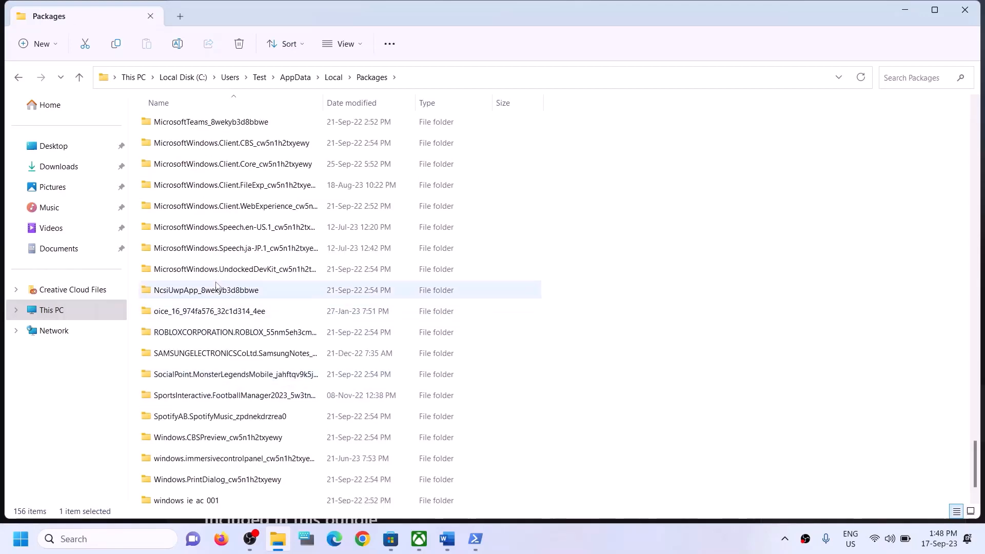
{"action": "scroll", "coordinate": [260, 227], "scroll_direction": "up", "scroll_amount": 2}
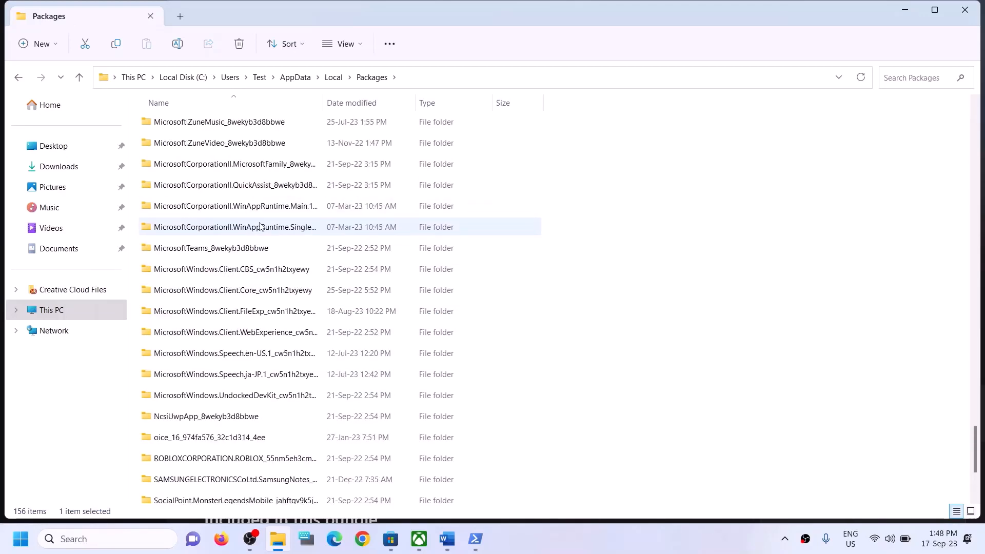
{"action": "left_click", "coordinate": [251, 397]}
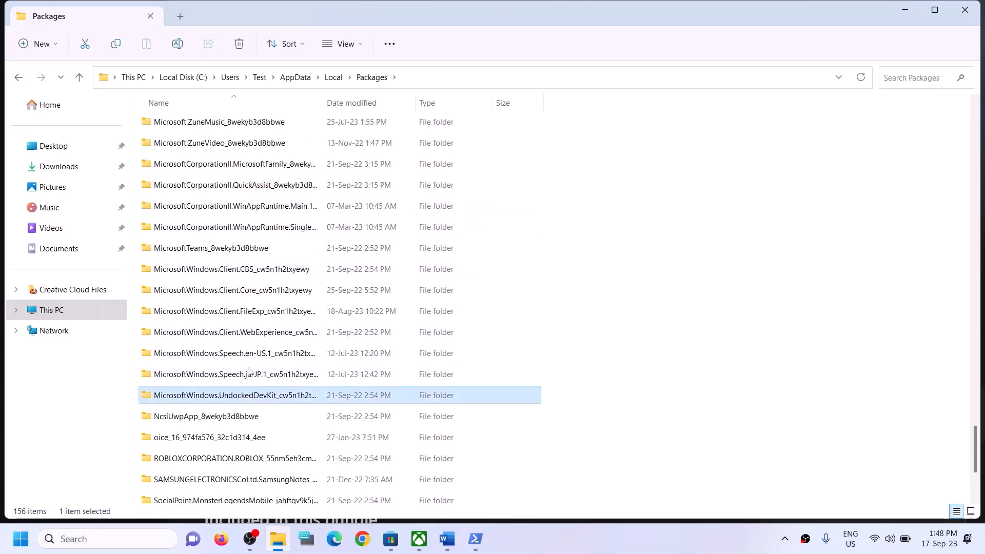
{"action": "left_click", "coordinate": [246, 268]}
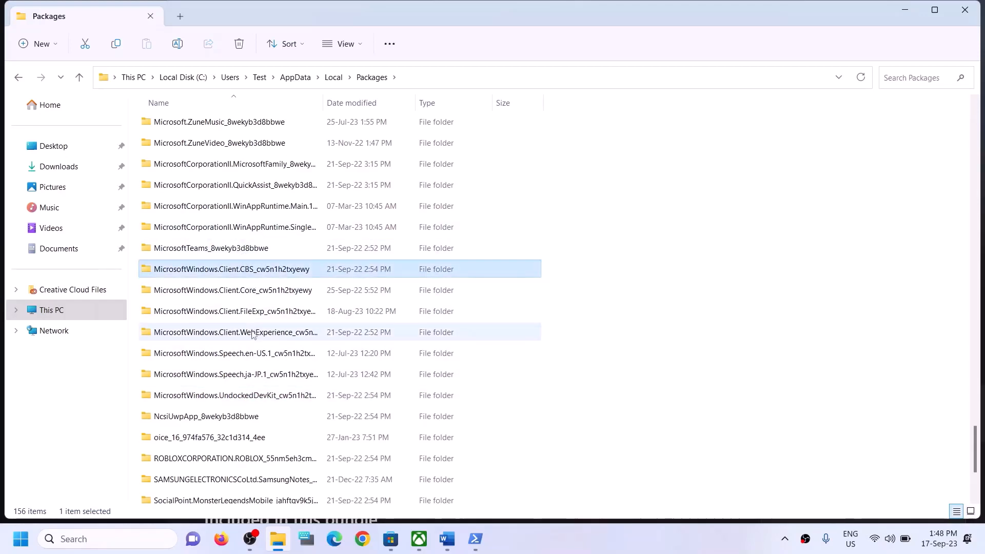
{"action": "left_click", "coordinate": [252, 332]}
{"action": "left_click", "coordinate": [253, 363]}
{"action": "scroll", "coordinate": [262, 377], "scroll_direction": "down", "scroll_amount": 1}
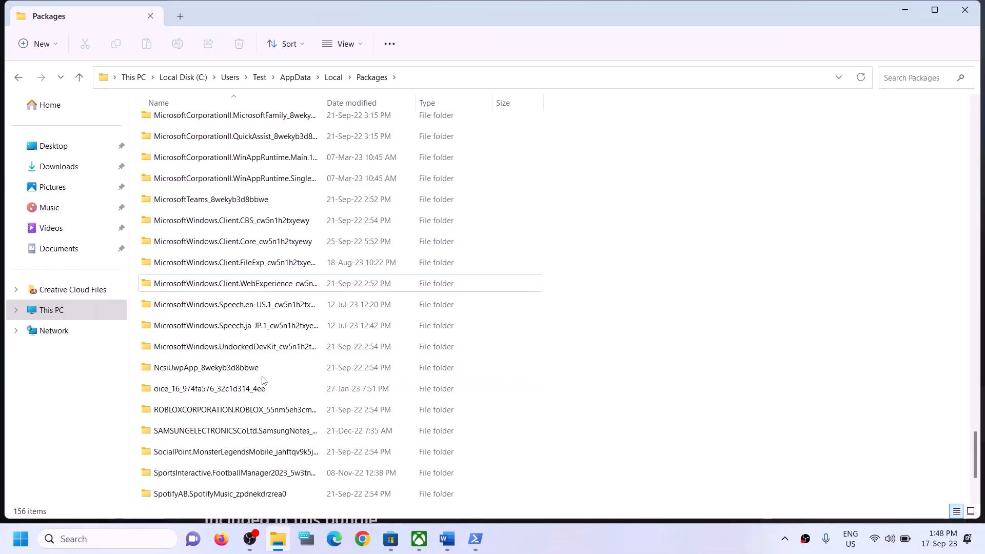
{"action": "scroll", "coordinate": [262, 380], "scroll_direction": "up", "scroll_amount": 2}
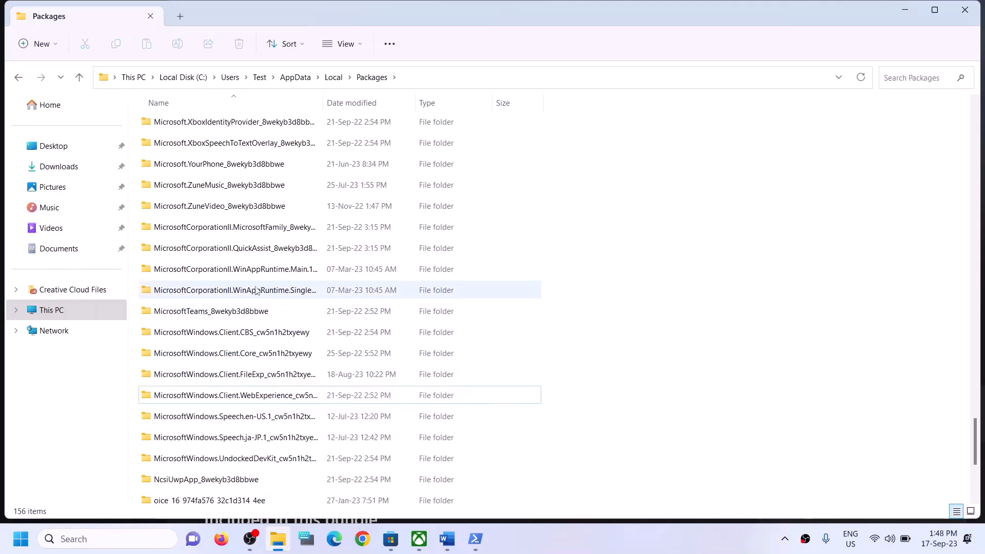
{"action": "scroll", "coordinate": [258, 273], "scroll_direction": "up", "scroll_amount": 2}
{"action": "scroll", "coordinate": [255, 263], "scroll_direction": "up", "scroll_amount": 1}
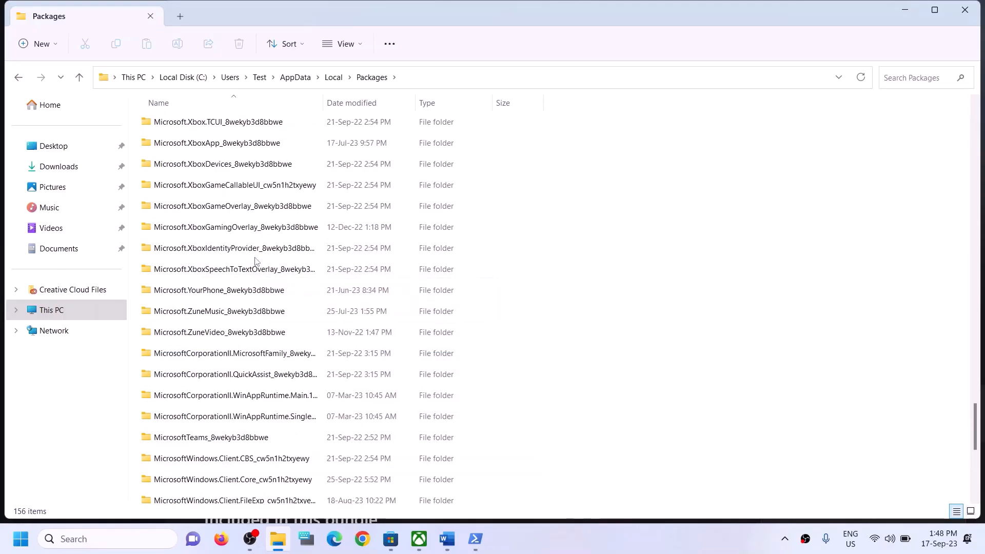
{"action": "scroll", "coordinate": [255, 262], "scroll_direction": "up", "scroll_amount": 3}
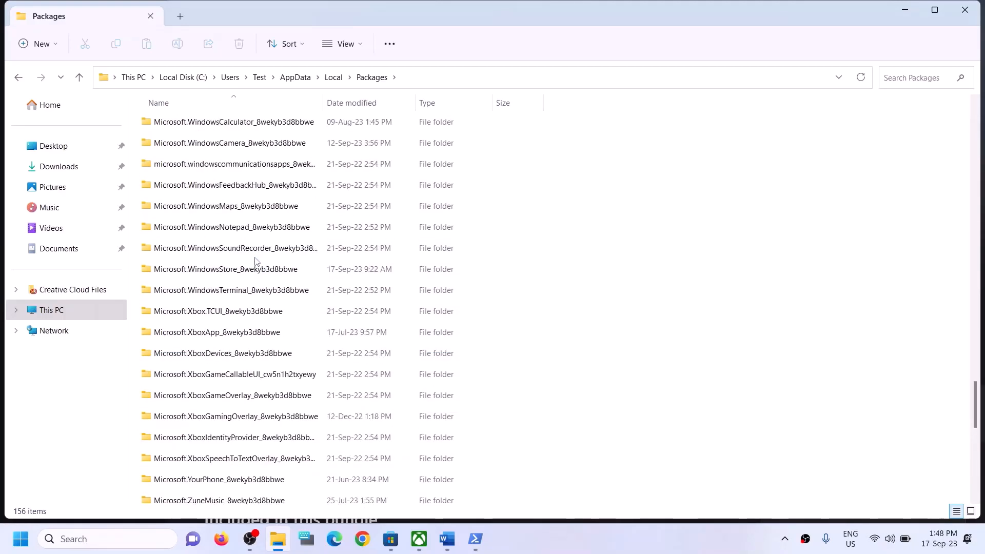
{"action": "left_click", "coordinate": [226, 269]}
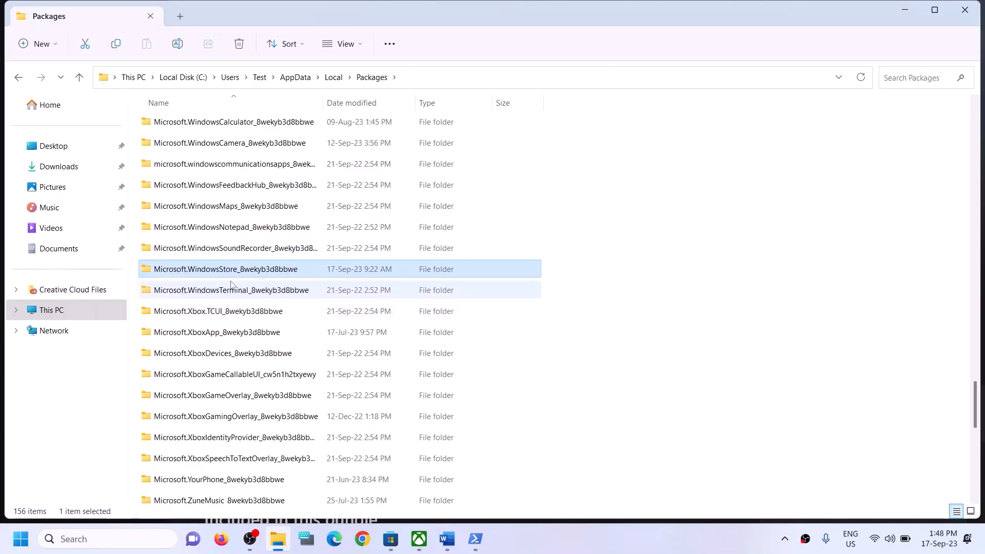
{"action": "double_click", "coordinate": [205, 270]}
Select the LocalCache folder, bring up its available file actions and dismiss them
{"action": "left_click", "coordinate": [168, 173]}
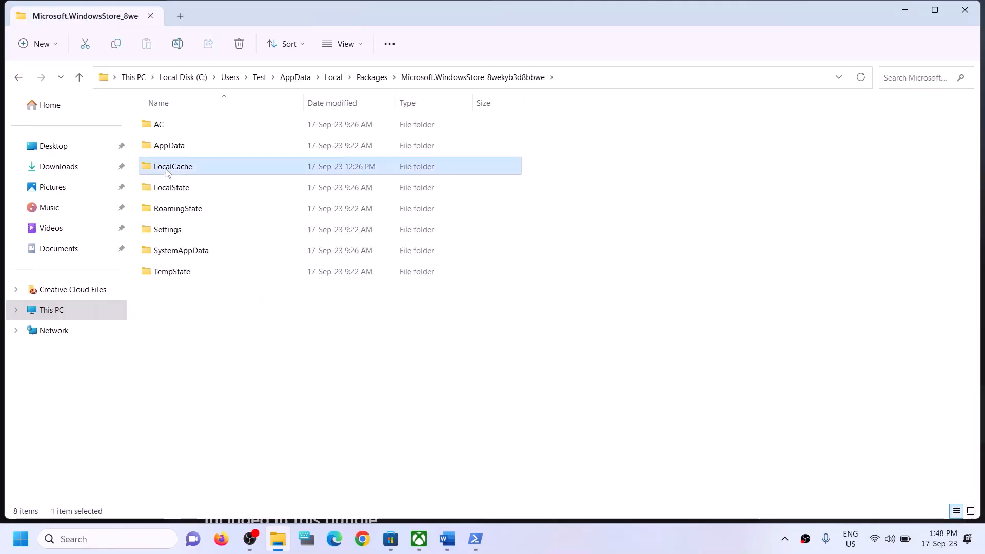
{"action": "right_click", "coordinate": [193, 169]}
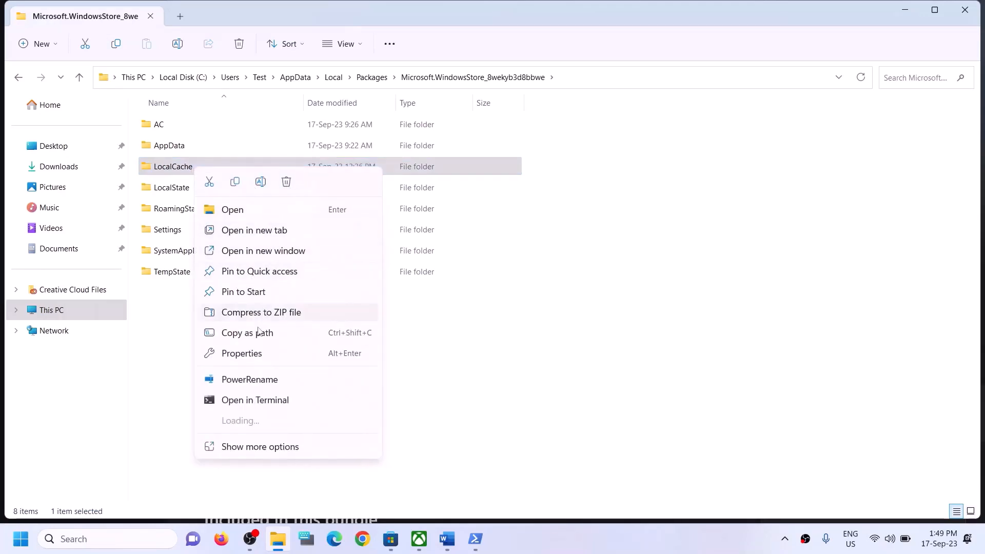
{"action": "key", "text": "Escape"}
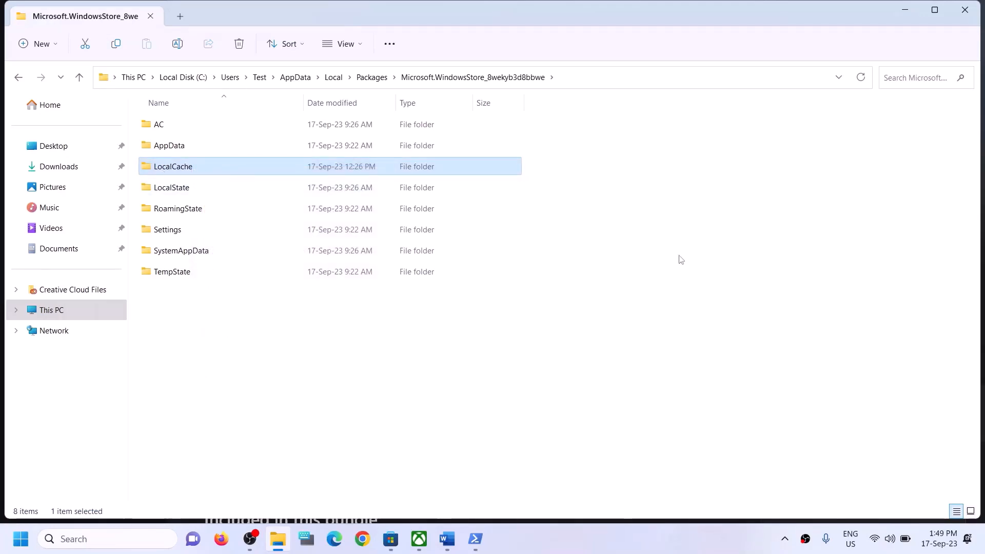
Close File Explorer and highlight the Step 5 instruction "Repair/reset Xbox App/Store" in the Word document
{"action": "left_click", "coordinate": [961, 16]}
{"action": "scroll", "coordinate": [203, 359], "scroll_direction": "down", "scroll_amount": 3}
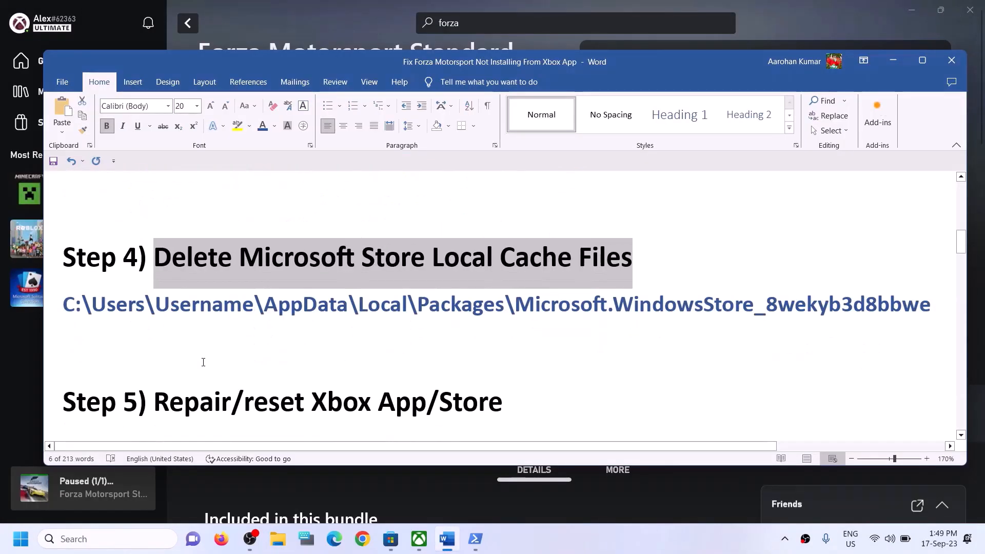
{"action": "scroll", "coordinate": [203, 362], "scroll_direction": "up", "scroll_amount": 1}
{"action": "left_click_drag", "start_coordinate": [155, 370], "coordinate": [455, 384]}
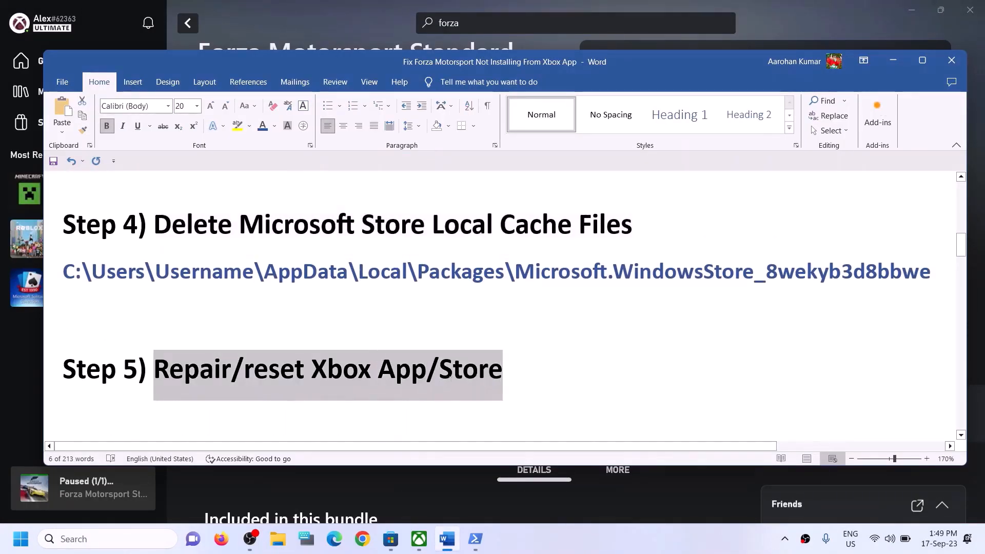
Search Windows for "xbox" and open the app settings of the Xbox app
{"action": "left_click", "coordinate": [136, 540]}
{"action": "type", "text": "xbox"}
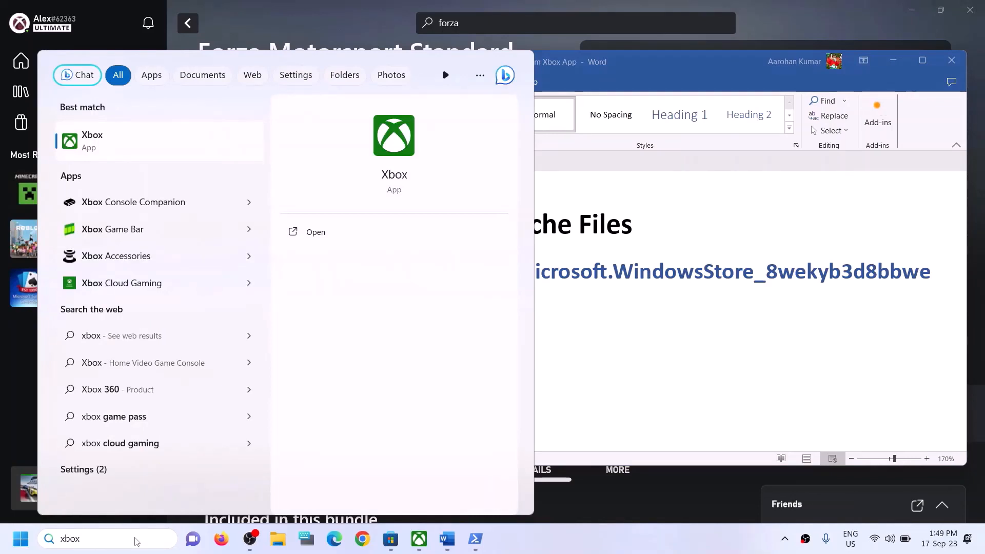
{"action": "right_click", "coordinate": [122, 145]}
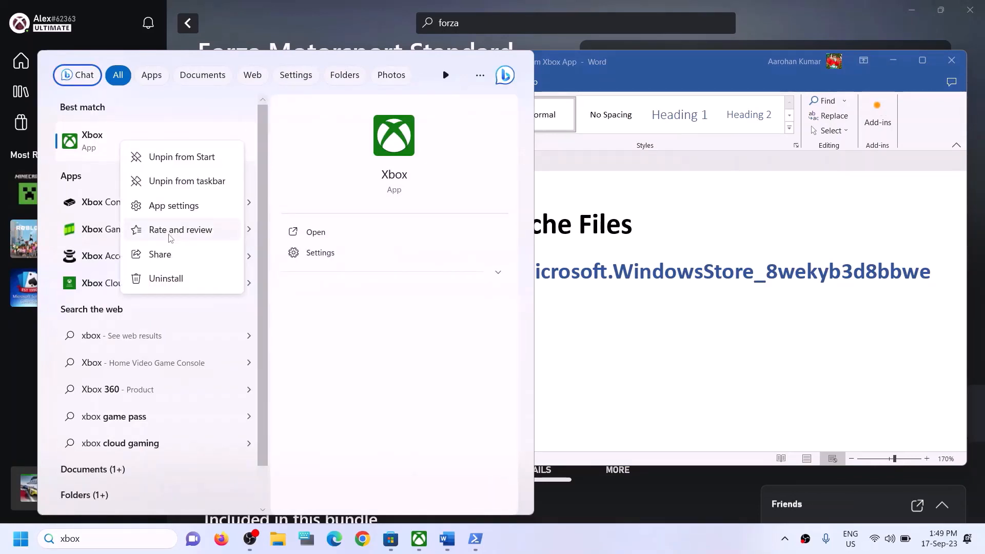
{"action": "left_click", "coordinate": [171, 207]}
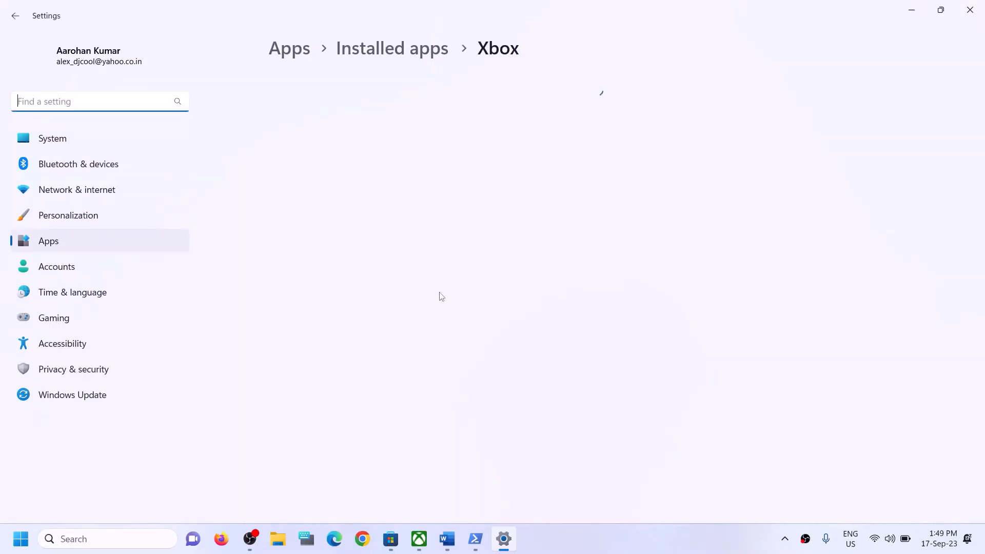
Repair the Xbox app, then reset it and confirm the deletion of its data
{"action": "scroll", "coordinate": [410, 308], "scroll_direction": "down", "scroll_amount": 5}
{"action": "scroll", "coordinate": [477, 333], "scroll_direction": "down", "scroll_amount": 8}
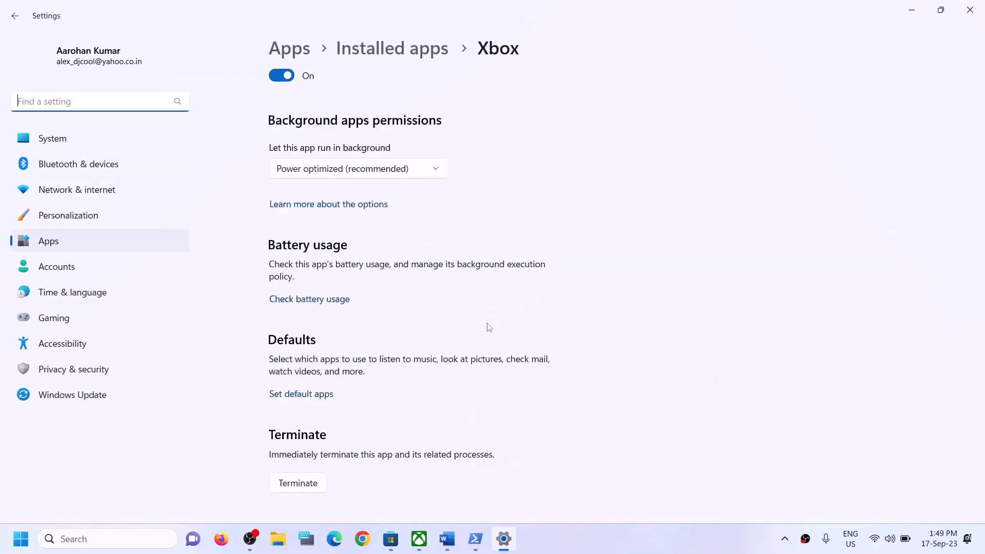
{"action": "scroll", "coordinate": [387, 261], "scroll_direction": "up", "scroll_amount": 3}
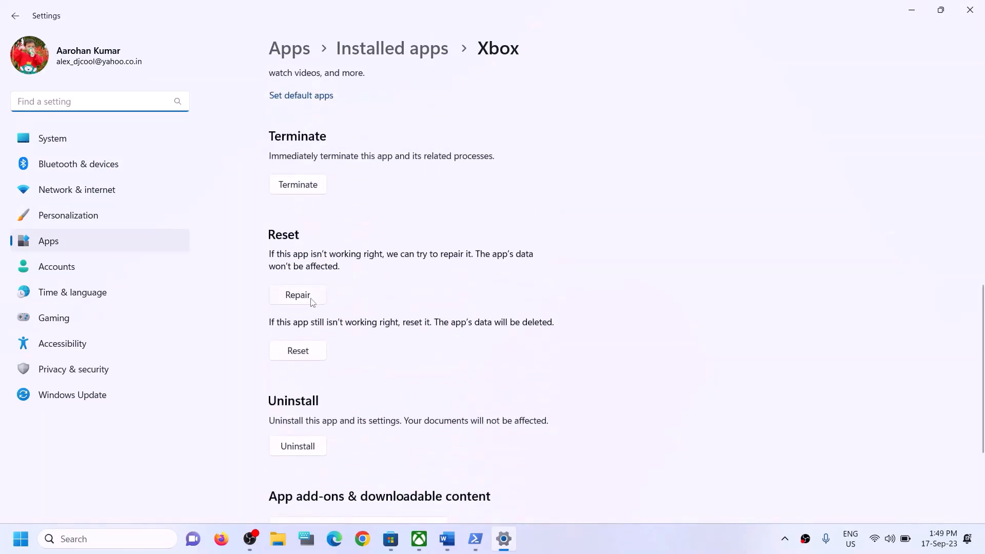
{"action": "left_click", "coordinate": [310, 300]}
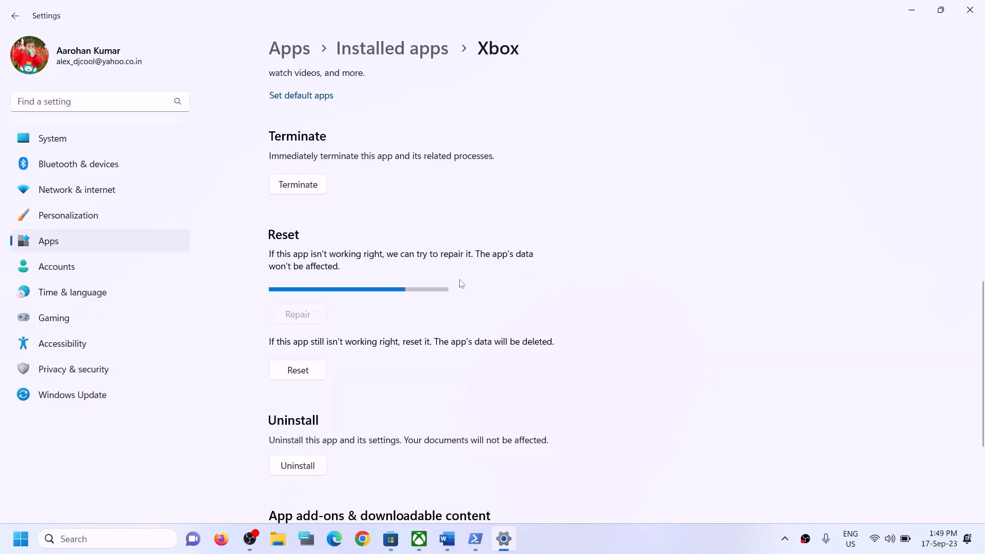
{"action": "left_click", "coordinate": [302, 363]}
{"action": "left_click", "coordinate": [356, 325]}
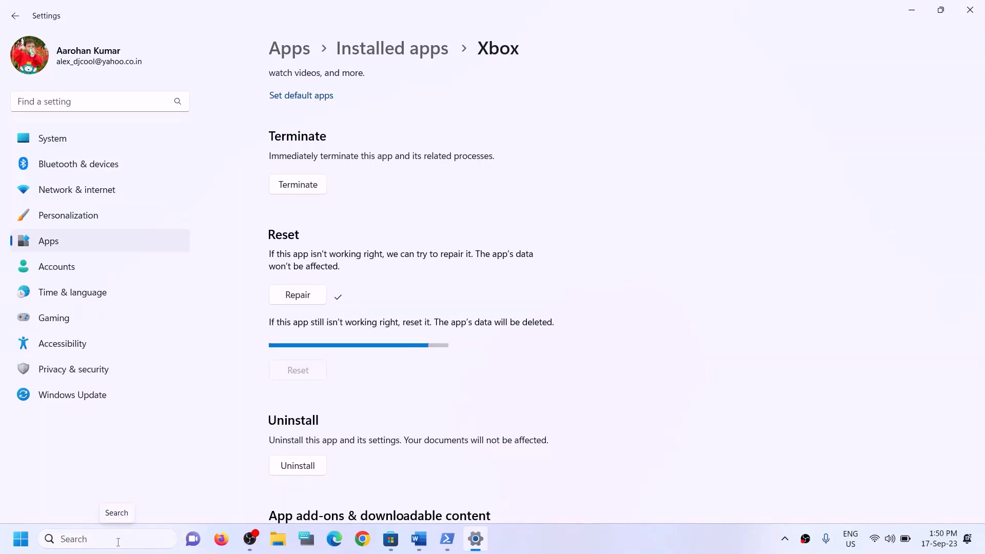
Search Windows for "store" and open the app settings of the Microsoft Store
{"action": "left_click", "coordinate": [118, 540]}
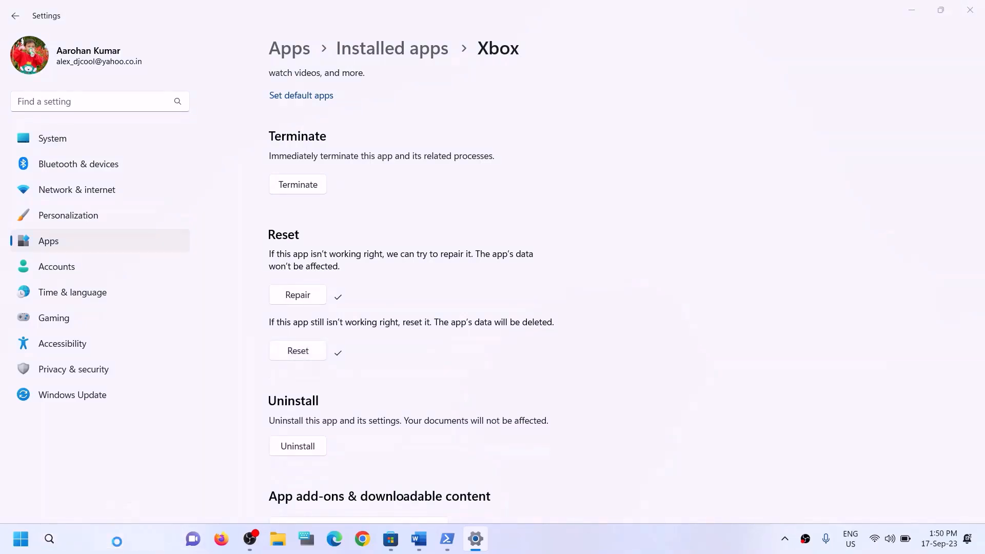
{"action": "type", "text": "store"}
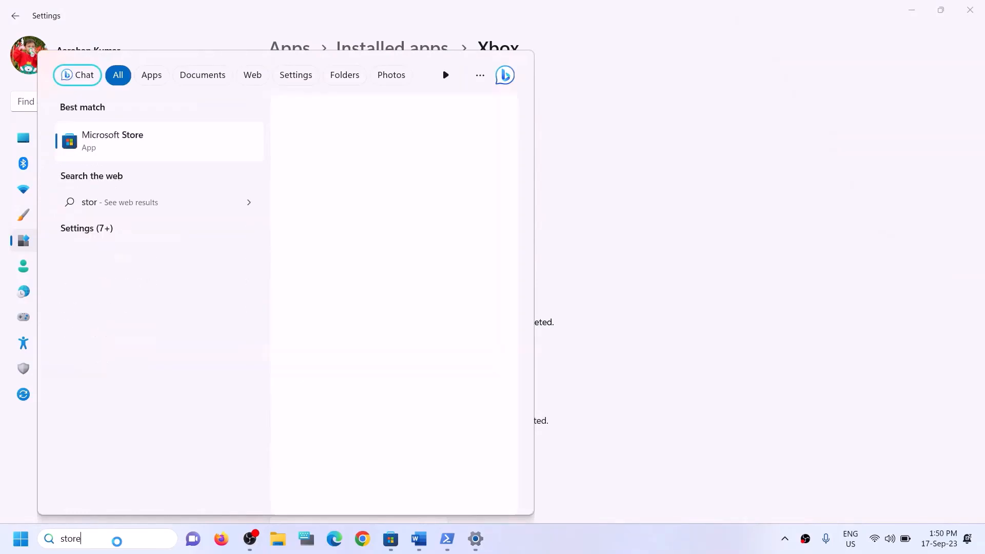
{"action": "right_click", "coordinate": [151, 157]}
{"action": "left_click", "coordinate": [185, 219]}
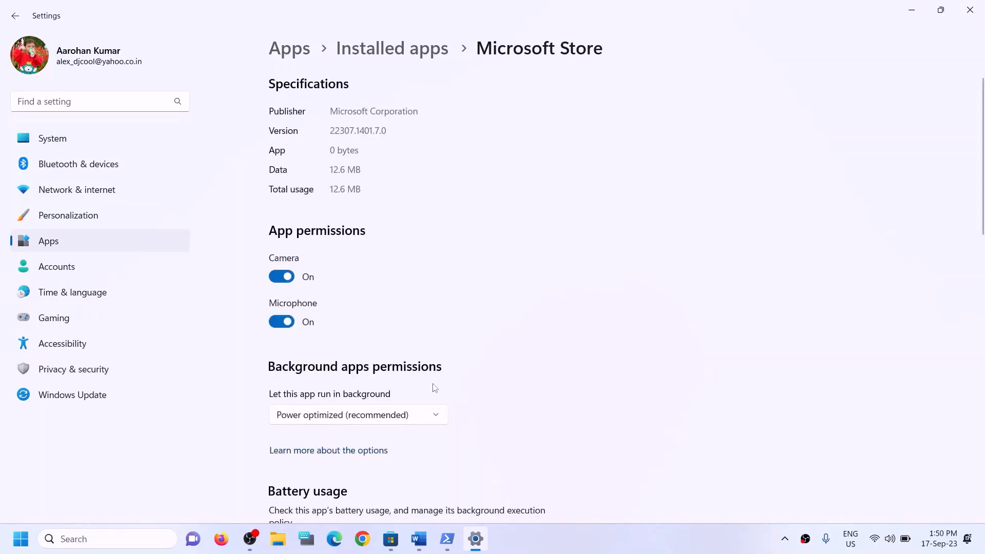
Repair the Microsoft Store app, then reset it and confirm the deletion of its data
{"action": "scroll", "coordinate": [433, 384], "scroll_direction": "down", "scroll_amount": 10}
{"action": "left_click", "coordinate": [298, 309]}
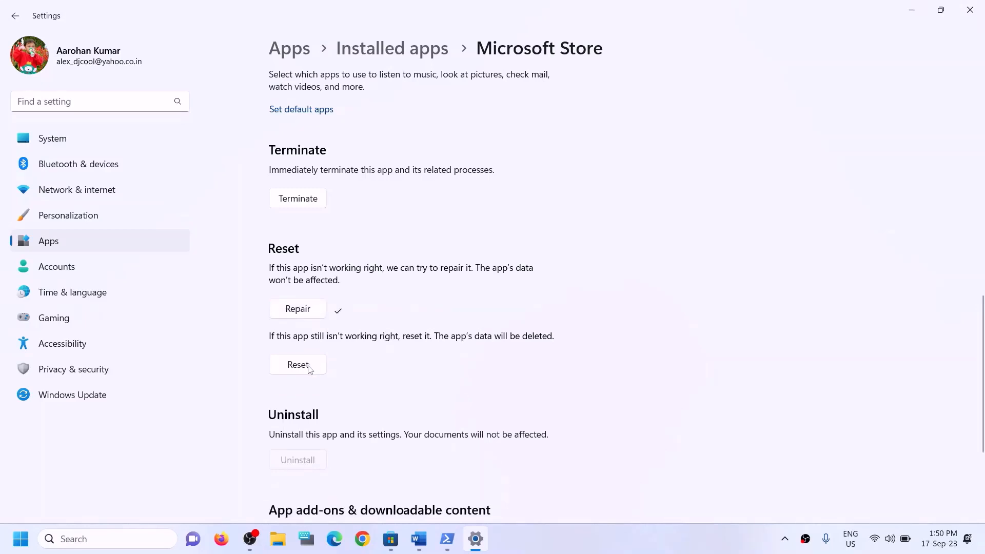
{"action": "left_click", "coordinate": [325, 362]}
{"action": "left_click", "coordinate": [371, 332]}
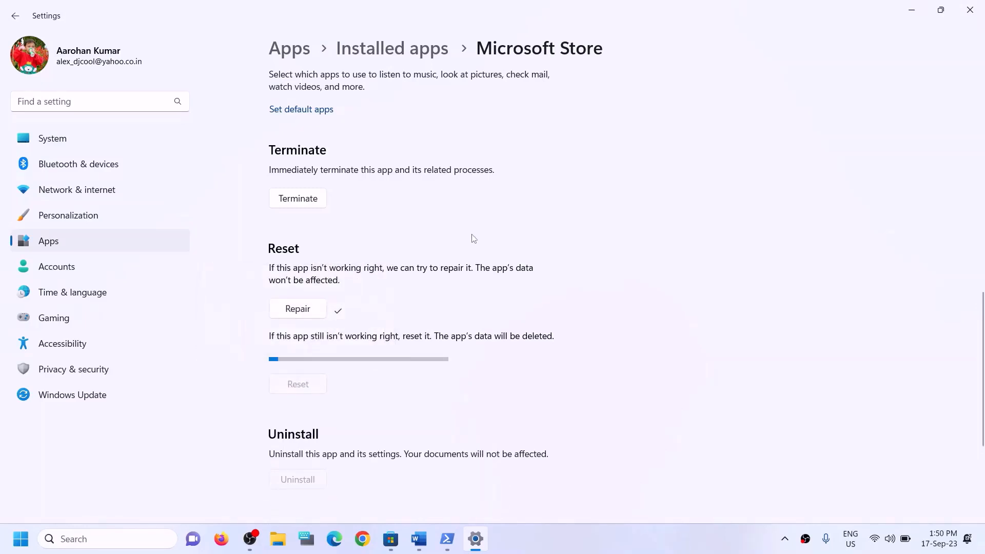
Switch to the Word document and highlight the Step 5 instruction, then the Step 6 instruction "Update Xbox App/Store from store library"
{"action": "left_click", "coordinate": [426, 540]}
{"action": "left_click_drag", "start_coordinate": [154, 371], "coordinate": [501, 370]}
{"action": "scroll", "coordinate": [307, 355], "scroll_direction": "down", "scroll_amount": 3}
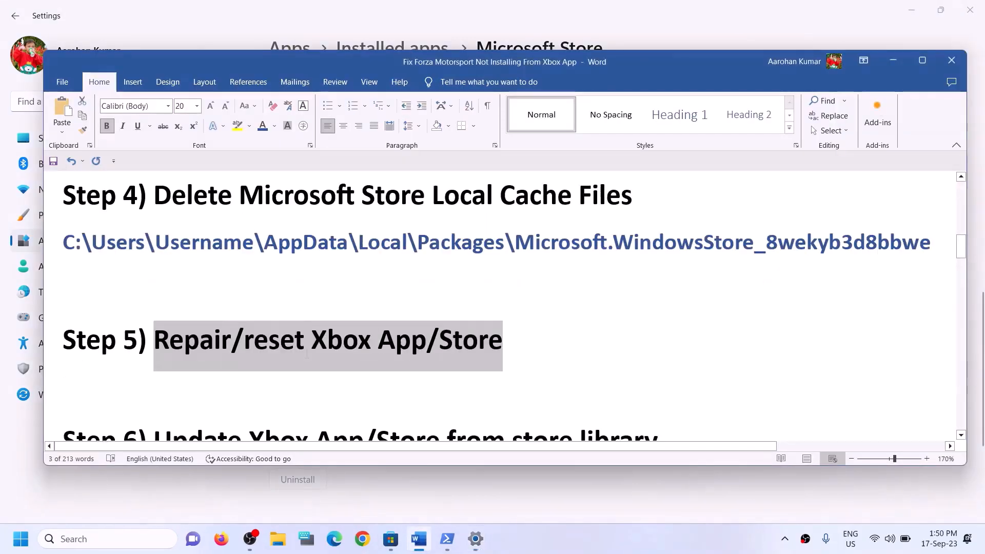
{"action": "left_click_drag", "start_coordinate": [153, 370], "coordinate": [657, 367]}
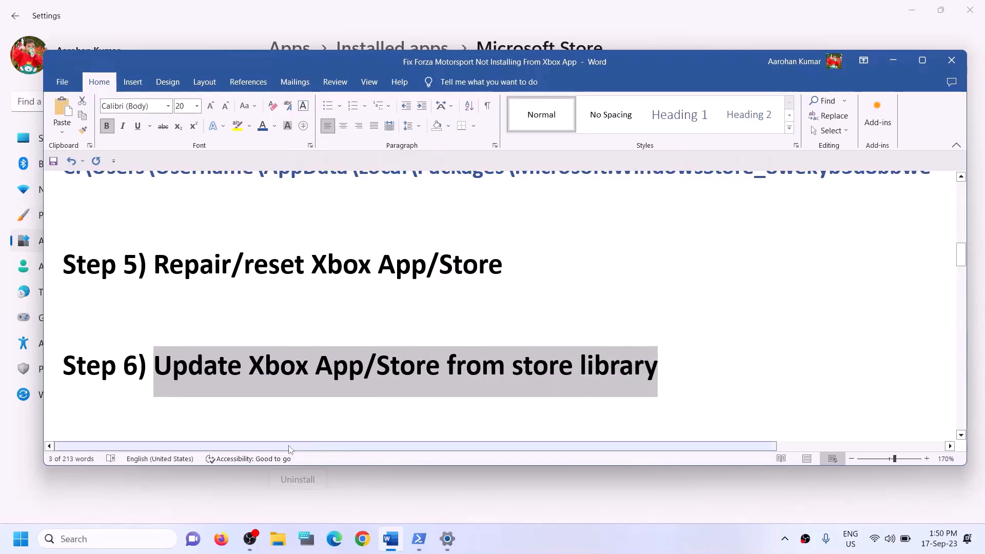
Search Windows for "store", open the Microsoft Store maximized to view its Library's updates and downloads, and close it
{"action": "left_click", "coordinate": [128, 534]}
{"action": "type", "text": "st"}
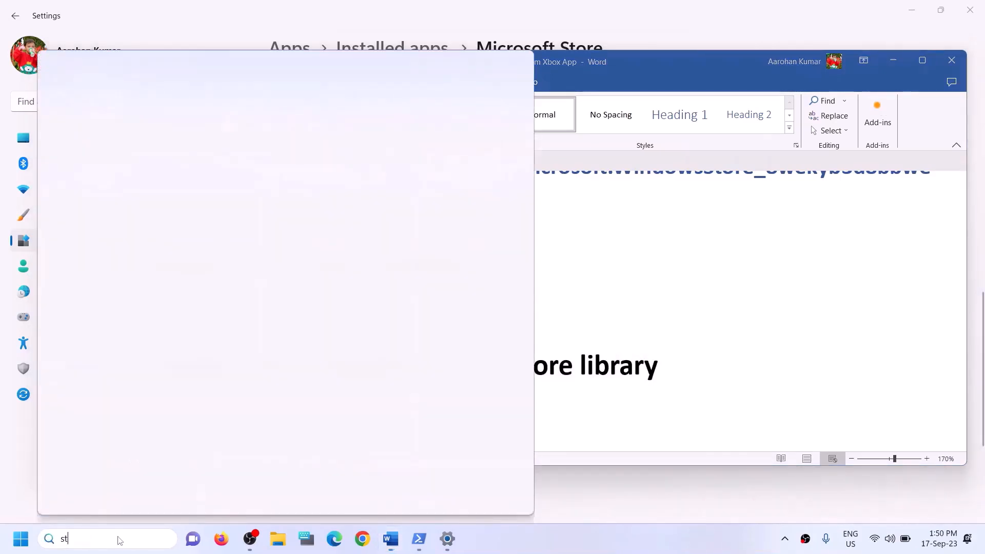
{"action": "type", "text": "ore"}
{"action": "left_click", "coordinate": [120, 175]}
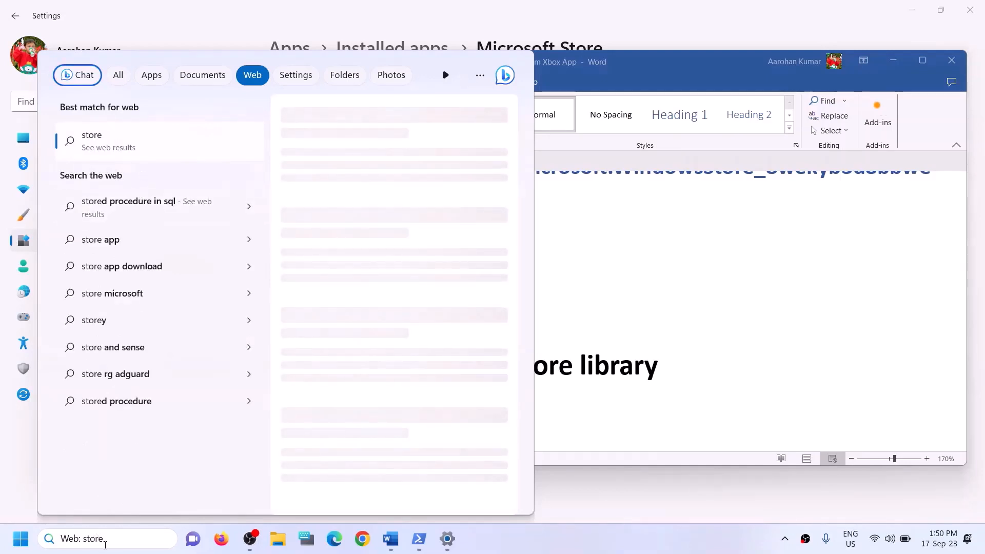
{"action": "left_click_drag", "start_coordinate": [105, 545], "coordinate": [2, 526]}
{"action": "type", "text": "store"}
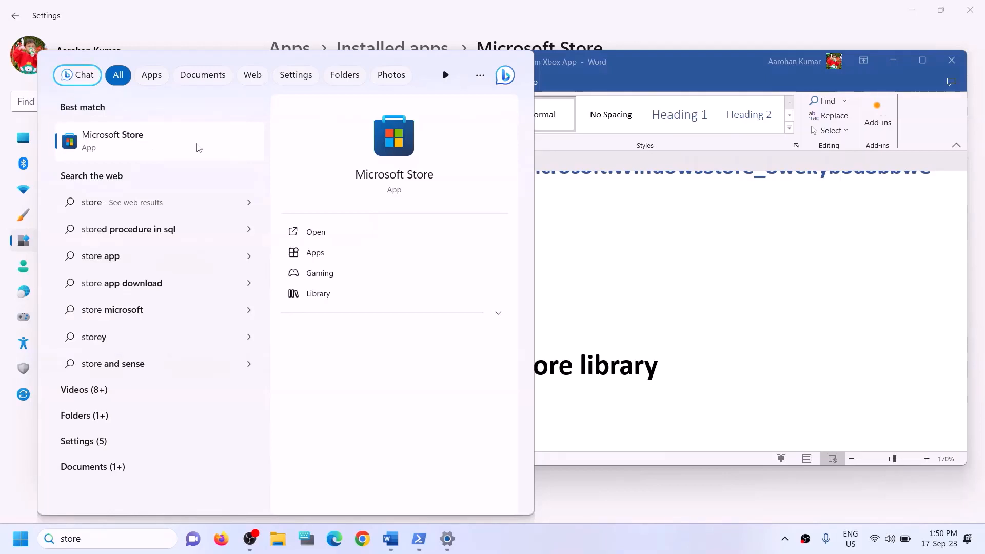
{"action": "left_click", "coordinate": [378, 155]}
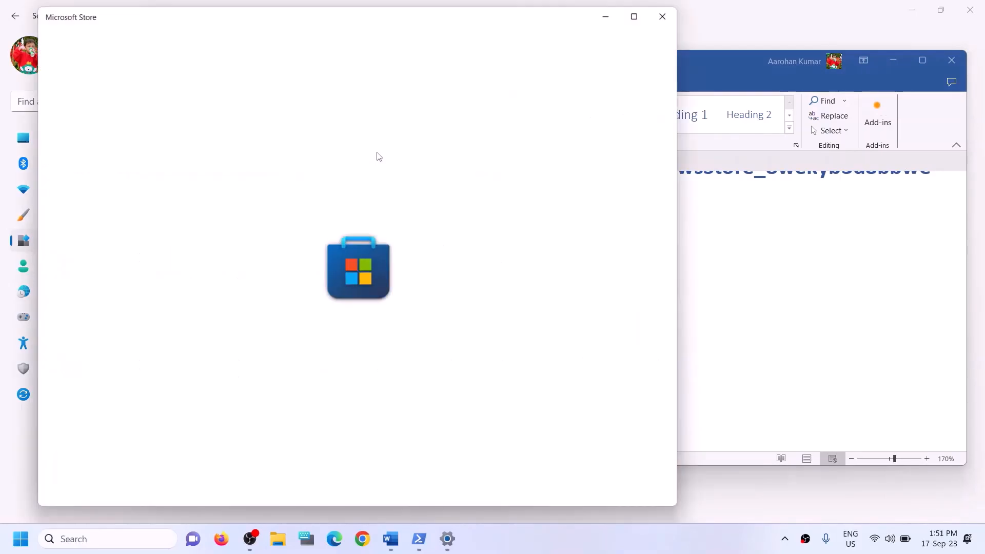
{"action": "left_click", "coordinate": [642, 10]}
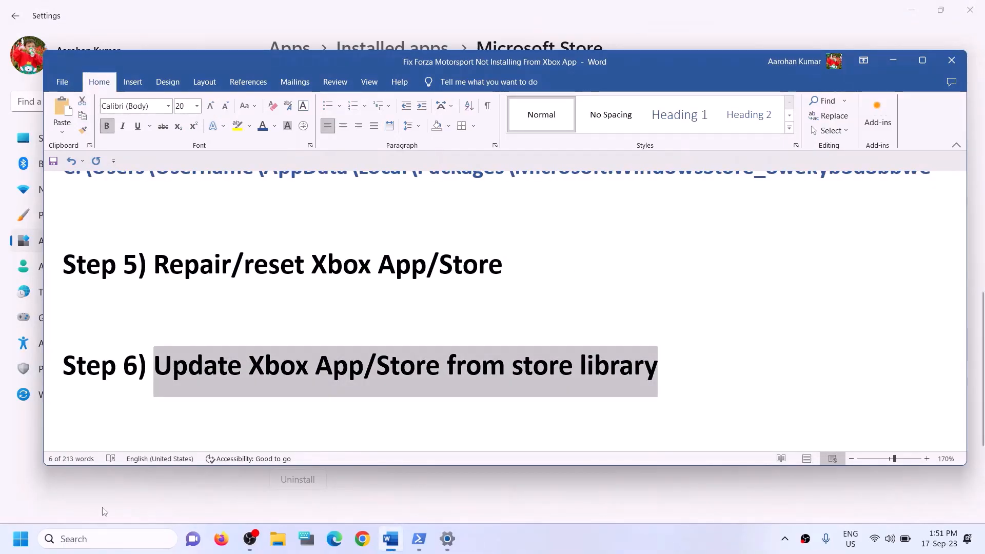
{"action": "left_click", "coordinate": [79, 541]}
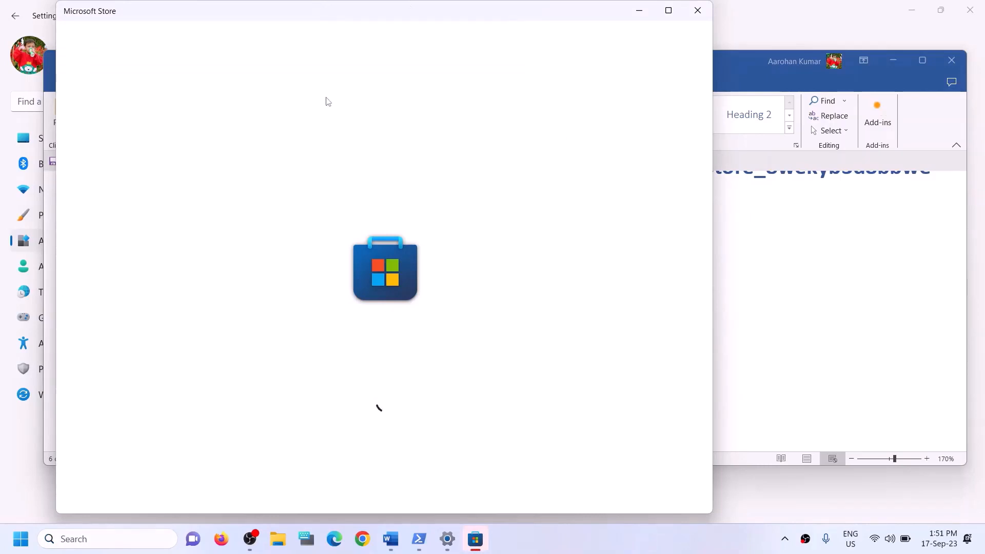
{"action": "left_click", "coordinate": [668, 11]}
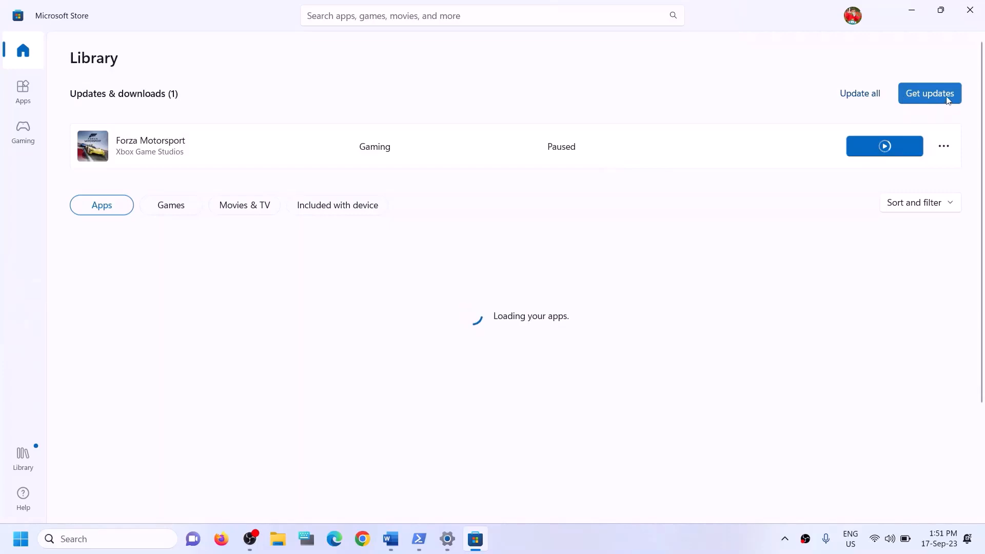
{"action": "left_click", "coordinate": [968, 21]}
Highlight "Xbox identity provider and Gaming services" in Step 7 of the Word document and copy the Xbox identity provider link below it
{"action": "scroll", "coordinate": [377, 331], "scroll_direction": "down", "scroll_amount": 2}
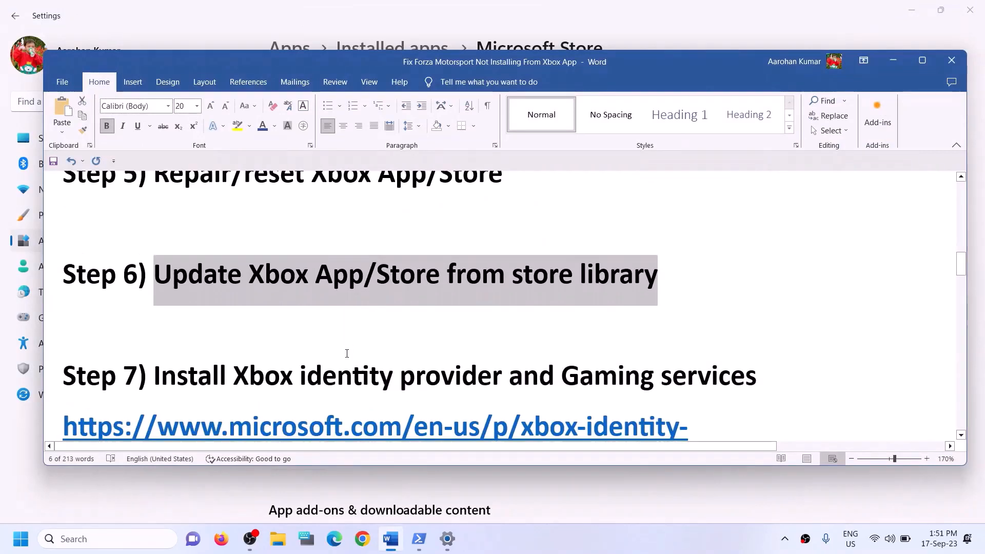
{"action": "scroll", "coordinate": [347, 352], "scroll_direction": "down", "scroll_amount": 2}
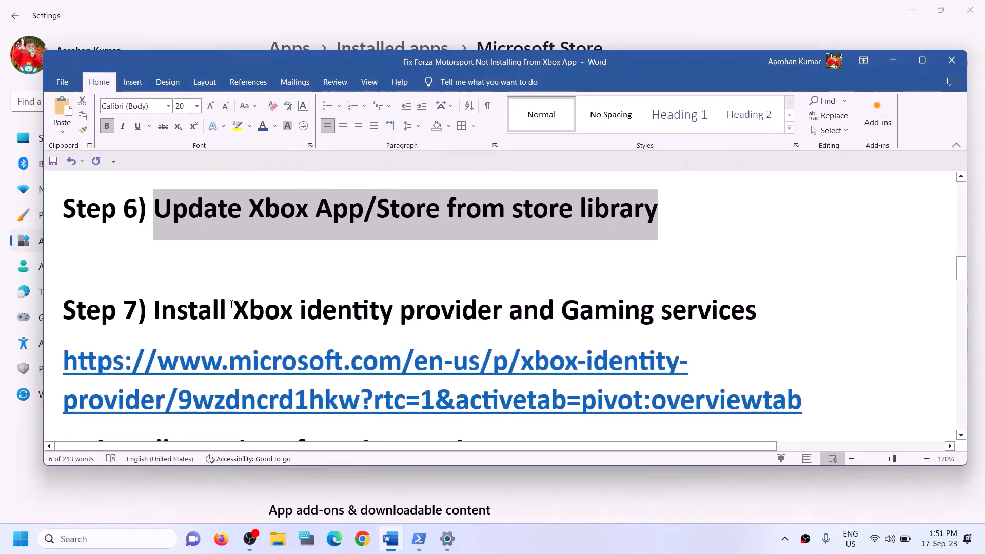
{"action": "left_click_drag", "start_coordinate": [231, 304], "coordinate": [757, 310]}
{"action": "scroll", "coordinate": [307, 312], "scroll_direction": "down", "scroll_amount": 1}
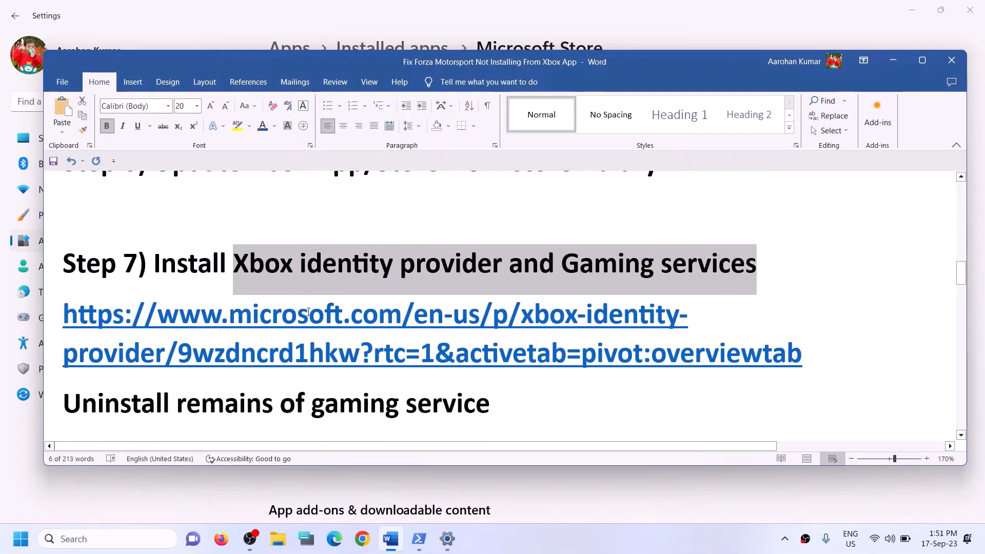
{"action": "left_click_drag", "start_coordinate": [824, 352], "coordinate": [147, 339]}
{"action": "key", "text": "ctrl+c"}
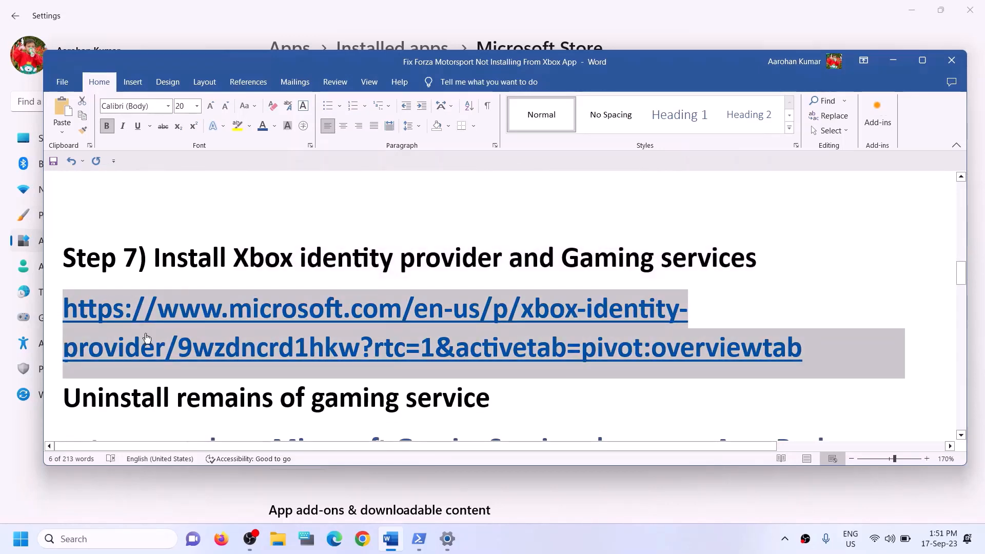
Switch to Chrome and load the copied Xbox identity provider link
{"action": "left_click", "coordinate": [362, 539]}
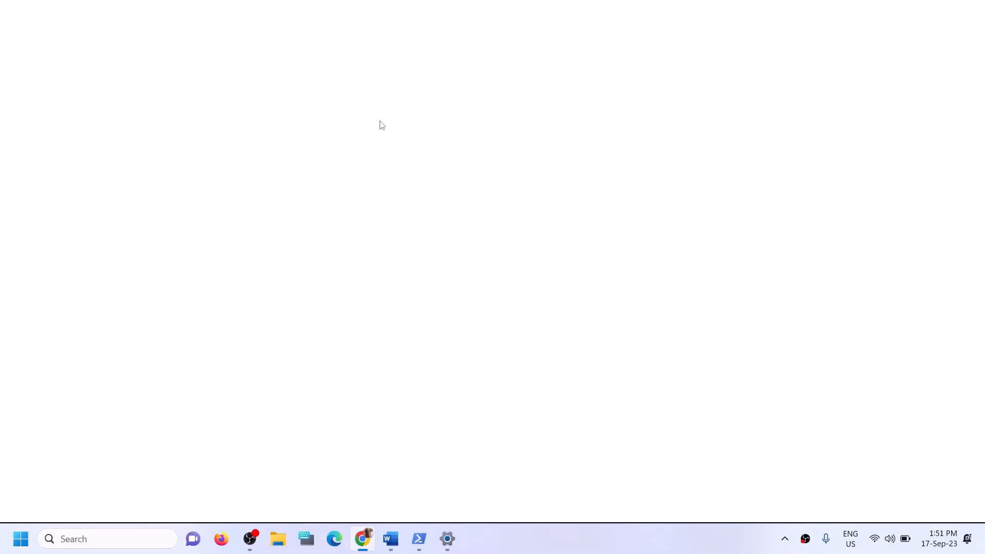
{"action": "key", "text": "ctrl+v"}
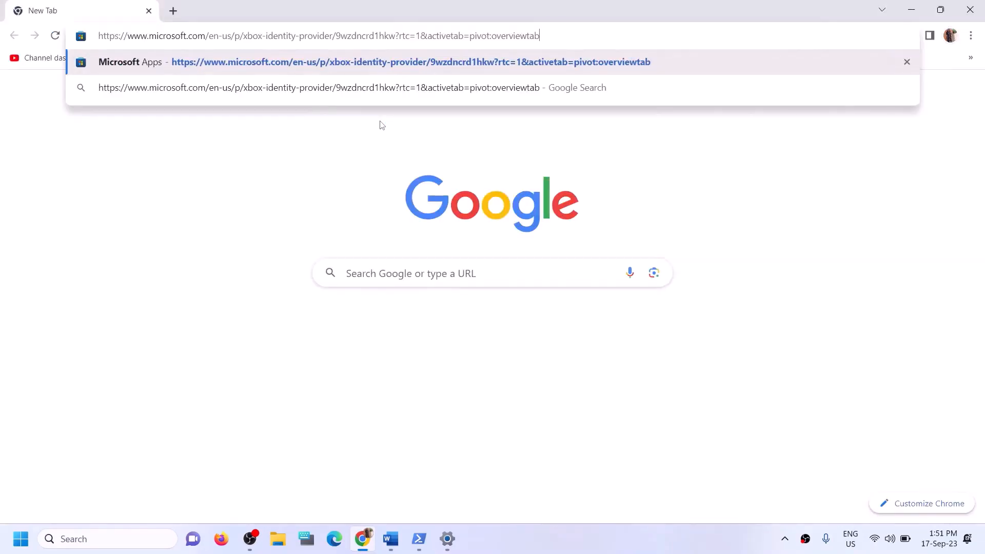
{"action": "key", "text": "Return"}
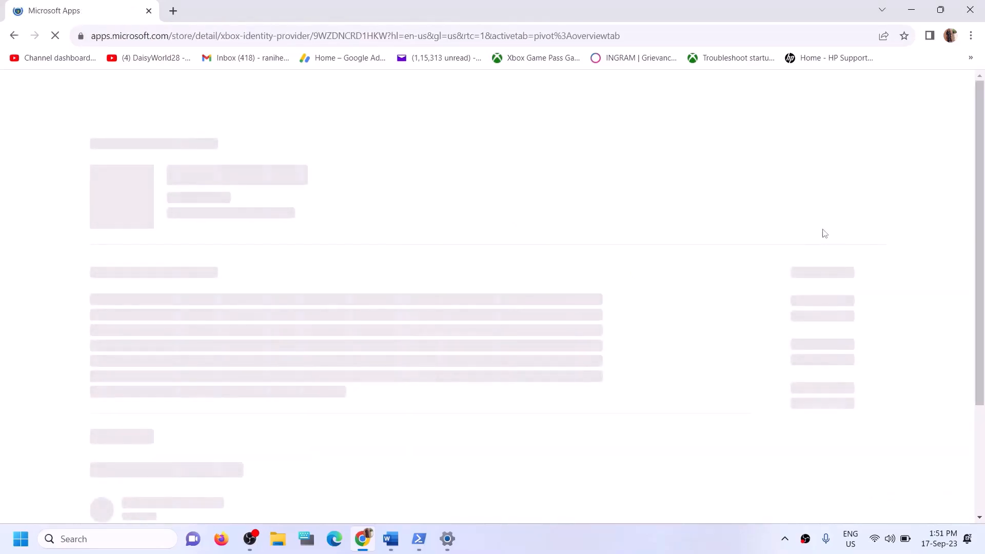
Open the Xbox Identity Provider page in the Microsoft Store app, allowing the browser to launch it, and close the Store window
{"action": "left_click_drag", "start_coordinate": [200, 186], "coordinate": [312, 197]}
{"action": "left_click", "coordinate": [786, 199]}
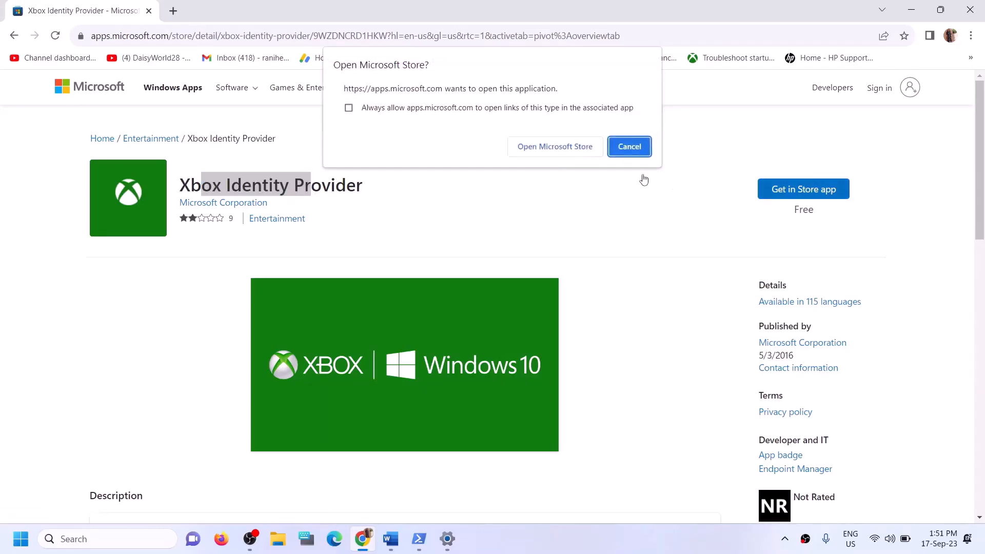
{"action": "left_click", "coordinate": [538, 149]}
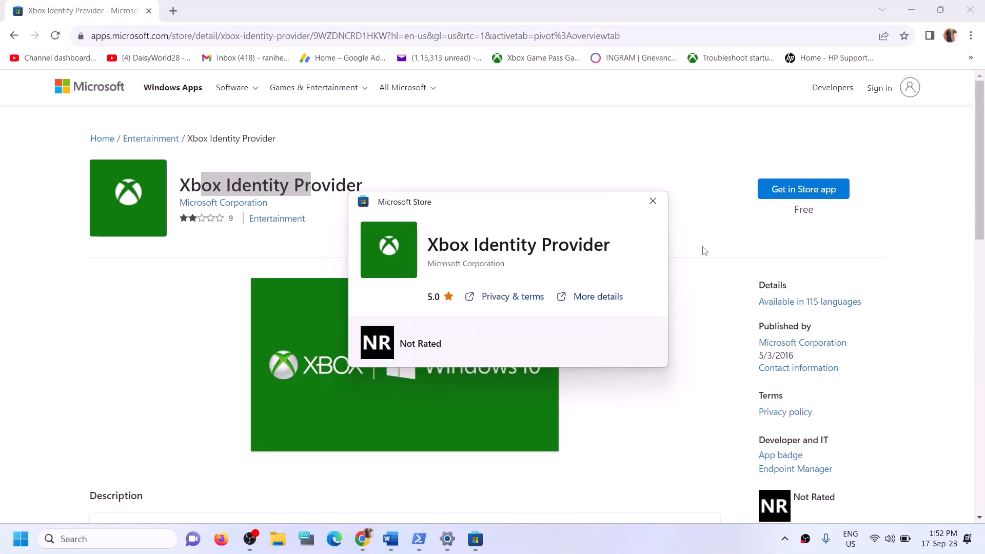
{"action": "left_click", "coordinate": [653, 201]}
Switch to the Word document and copy the command get-appxpackage Microsoft.GamingServices | remove-AppxPackage -allusers
{"action": "left_click", "coordinate": [390, 539]}
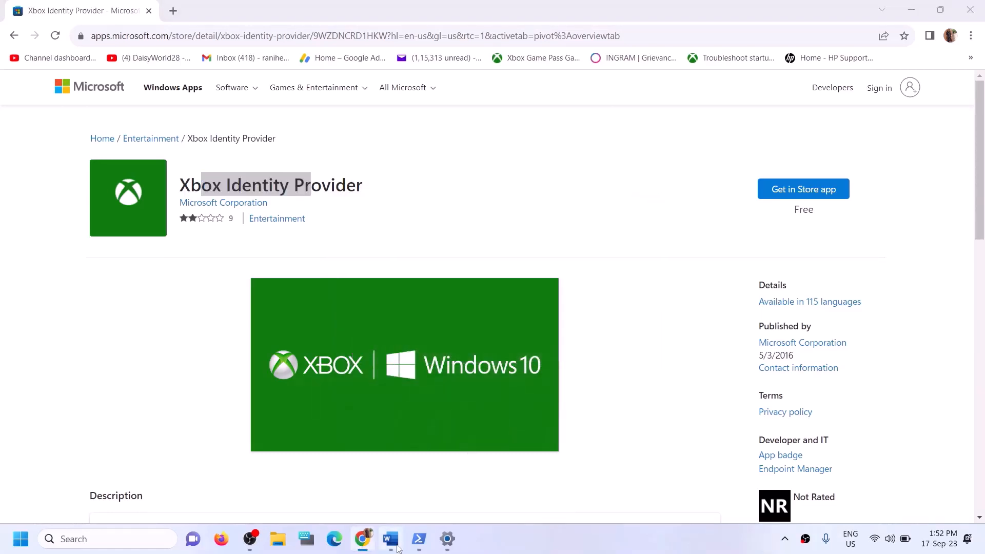
{"action": "scroll", "coordinate": [379, 412], "scroll_direction": "down", "scroll_amount": 3}
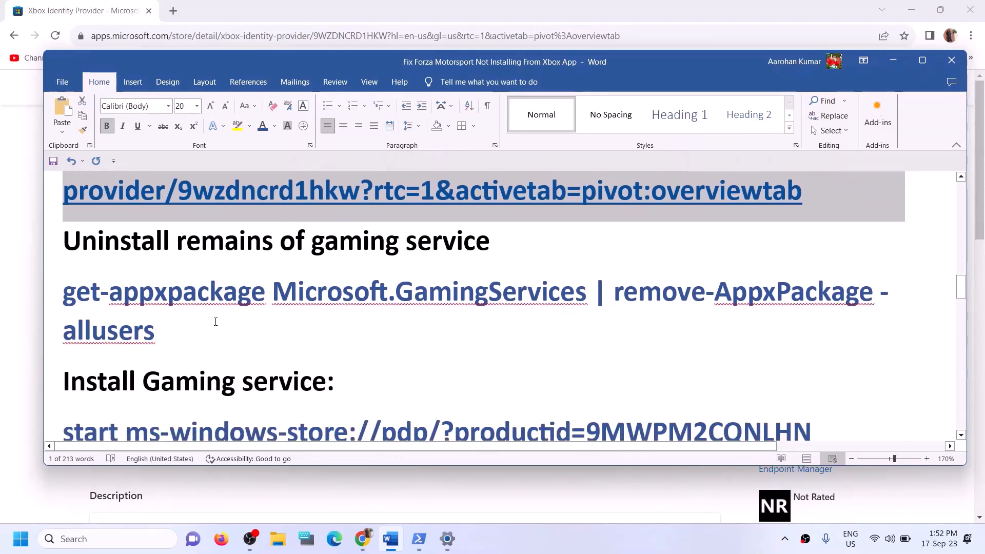
{"action": "triple_click", "coordinate": [85, 317]}
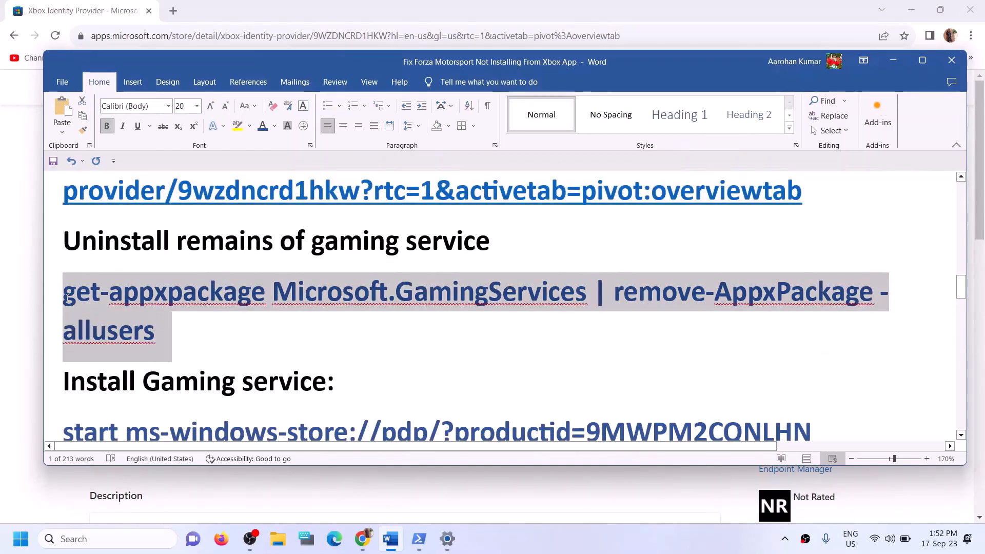
{"action": "right_click", "coordinate": [85, 315]}
{"action": "left_click", "coordinate": [115, 356]}
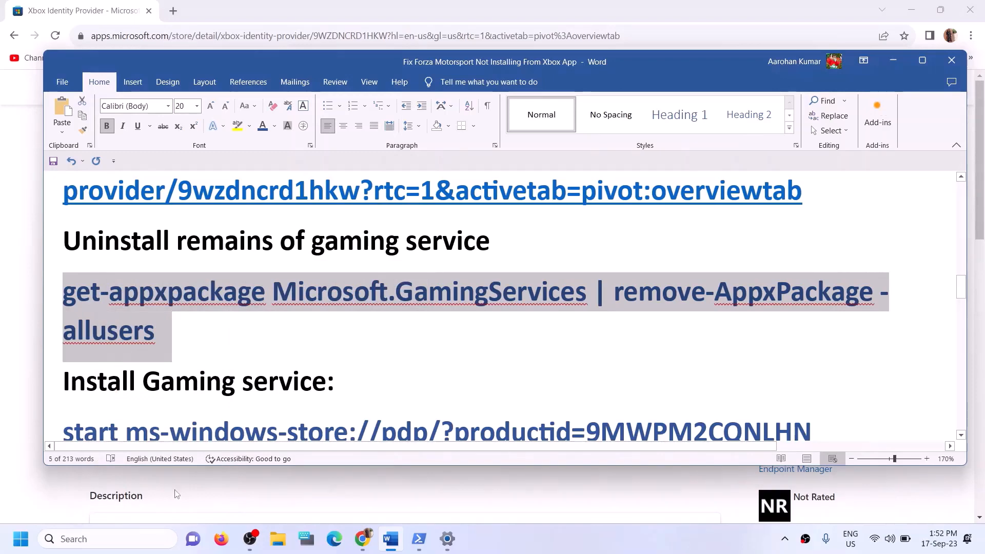
Search Windows for "powershell", start Windows PowerShell as administrator and run the copied Gaming Services removal command in it
{"action": "left_click", "coordinate": [103, 539]}
{"action": "type", "text": "po"}
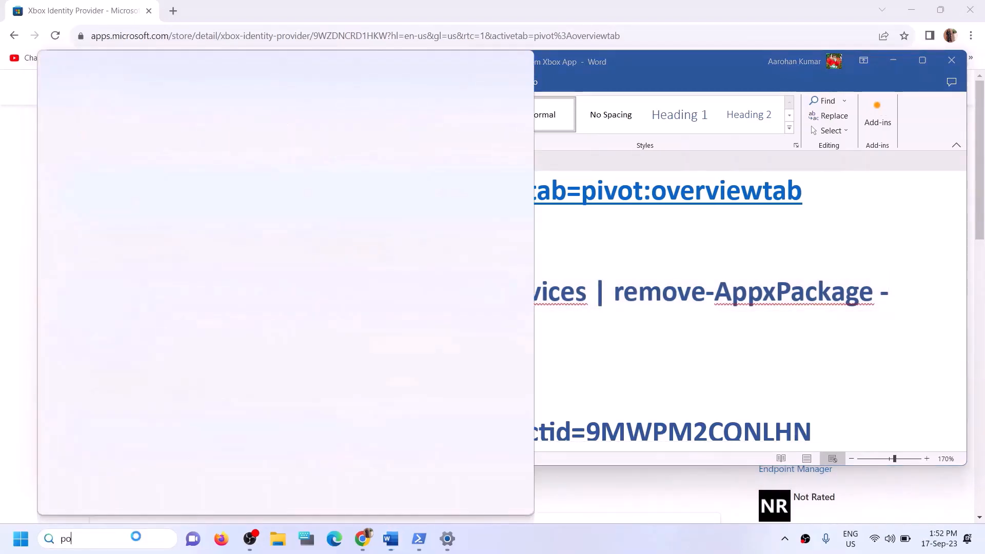
{"action": "type", "text": "wershe"}
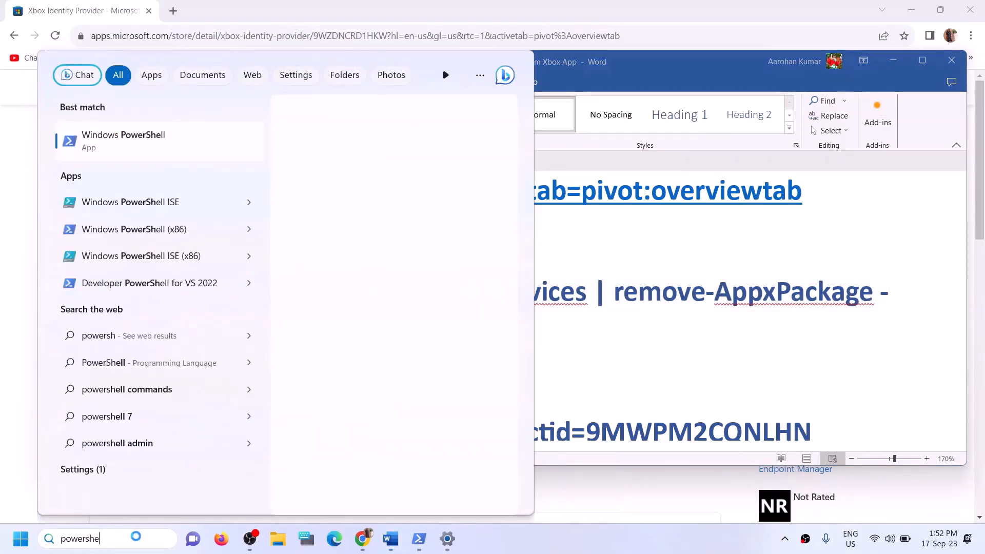
{"action": "type", "text": "ll"}
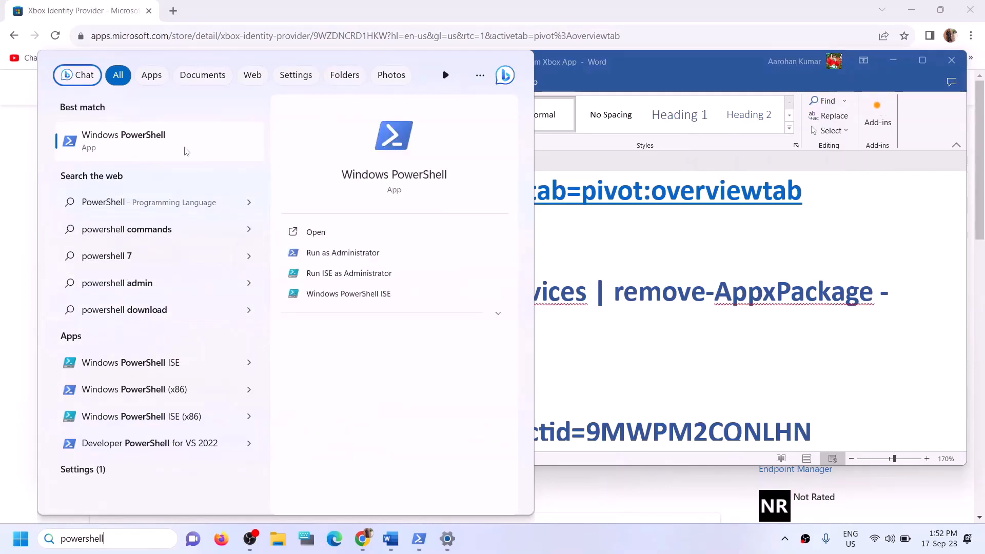
{"action": "right_click", "coordinate": [176, 144]}
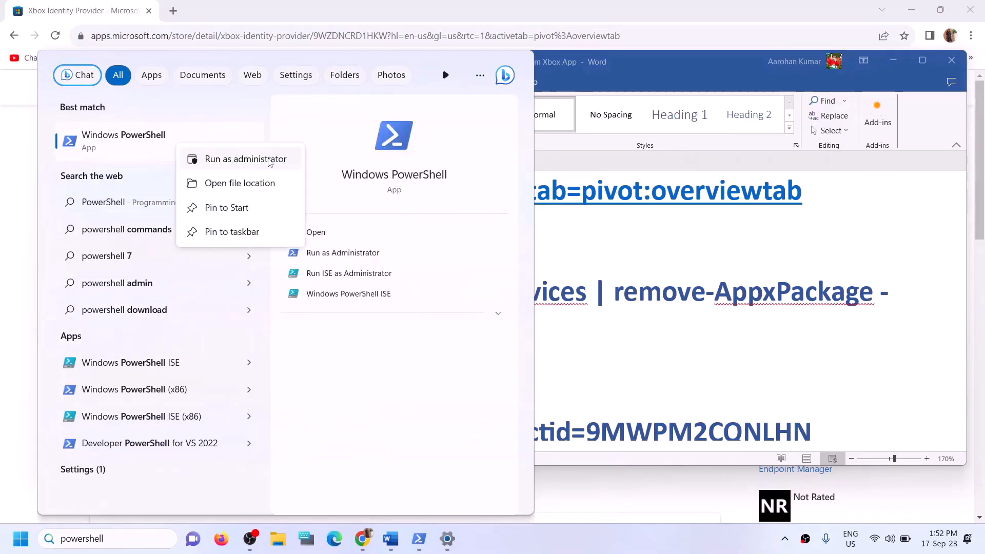
{"action": "left_click", "coordinate": [253, 163]}
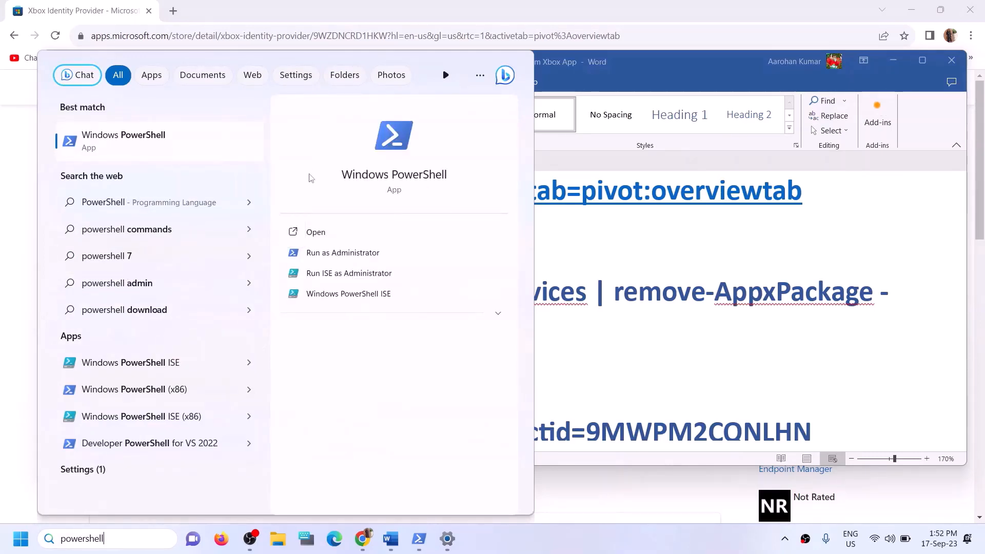
{"action": "left_click", "coordinate": [407, 367]}
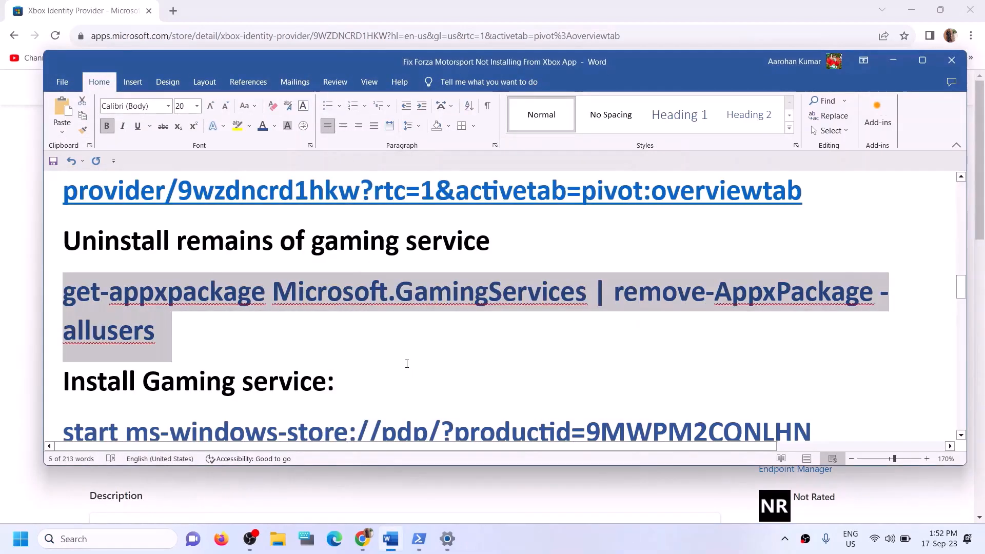
{"action": "key", "text": "ctrl+v"}
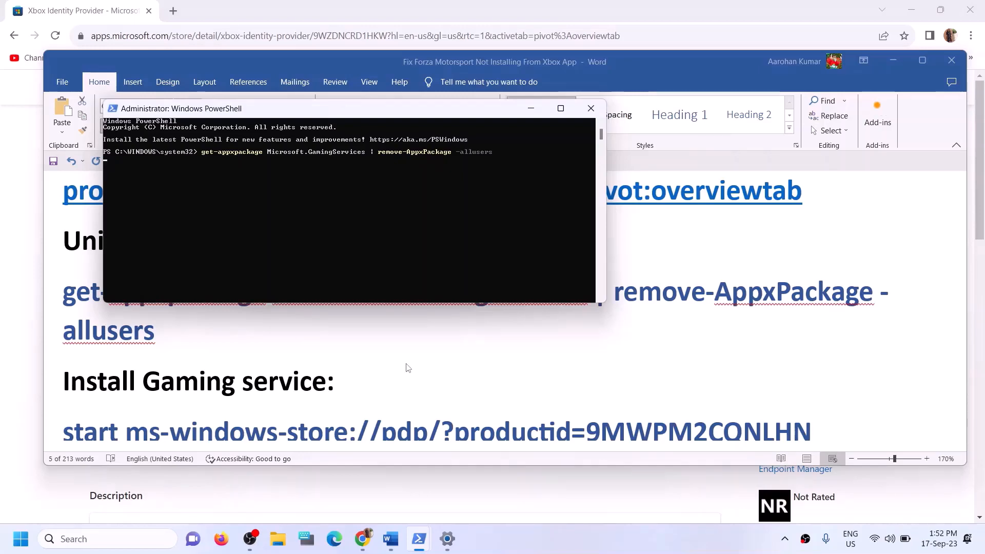
Copy start ms-windows-store://pdp/?productid=9MWPM2CQNLHN from the Word document and run it in the administrator PowerShell window
{"action": "left_click", "coordinate": [204, 348]}
{"action": "triple_click", "coordinate": [204, 349]}
{"action": "scroll", "coordinate": [685, 323], "scroll_direction": "down", "scroll_amount": 3}
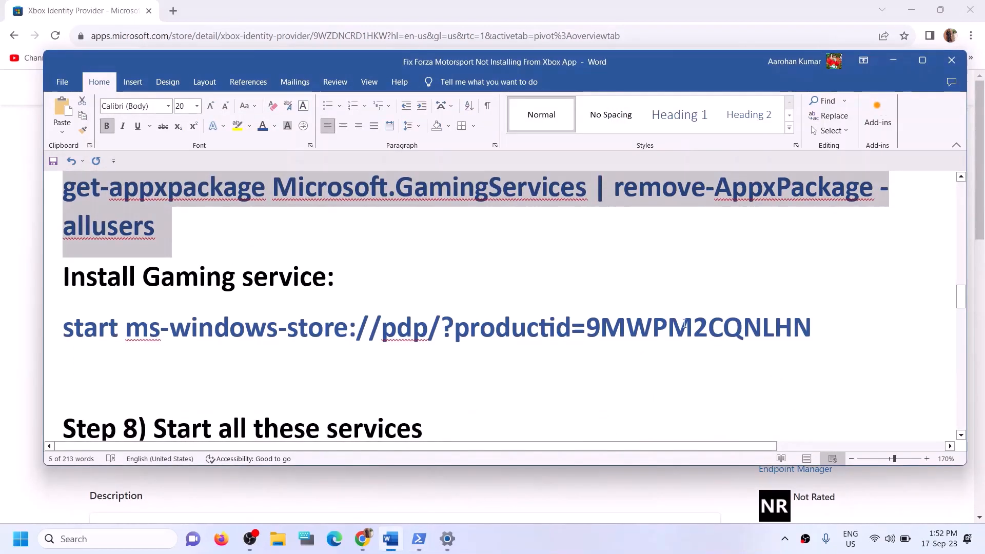
{"action": "left_click_drag", "start_coordinate": [788, 324], "coordinate": [62, 328]}
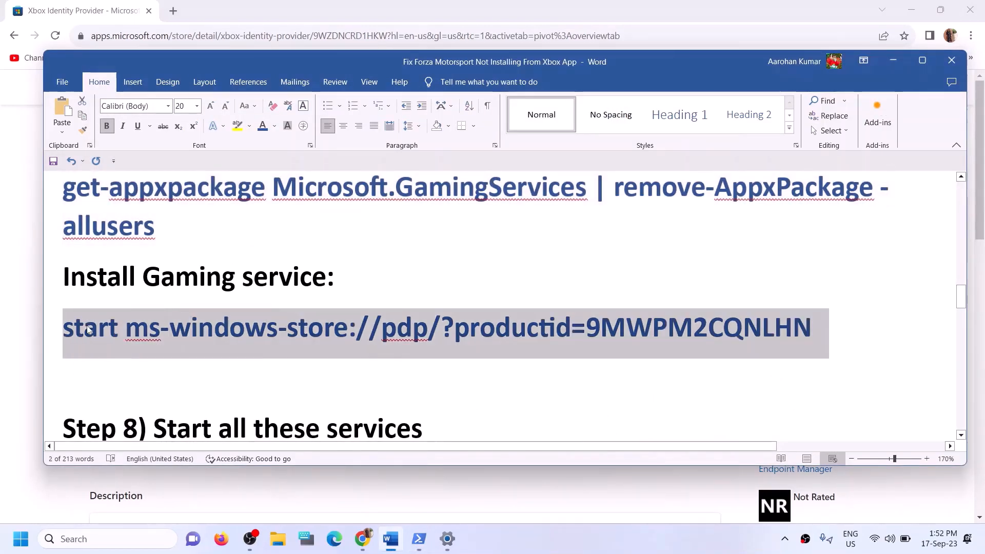
{"action": "key", "text": "ctrl+c"}
{"action": "key", "text": "alt+Tab"}
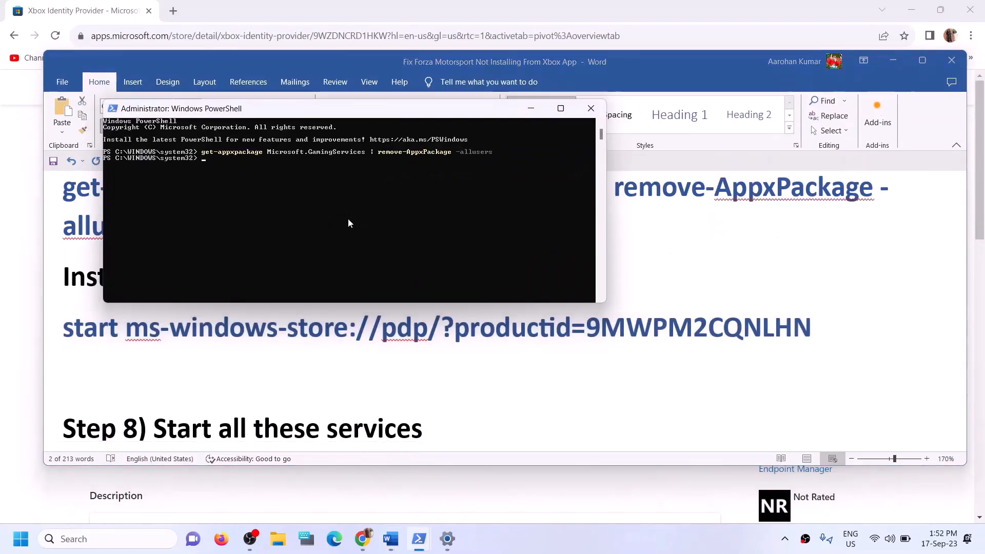
{"action": "key", "text": "ctrl+v"}
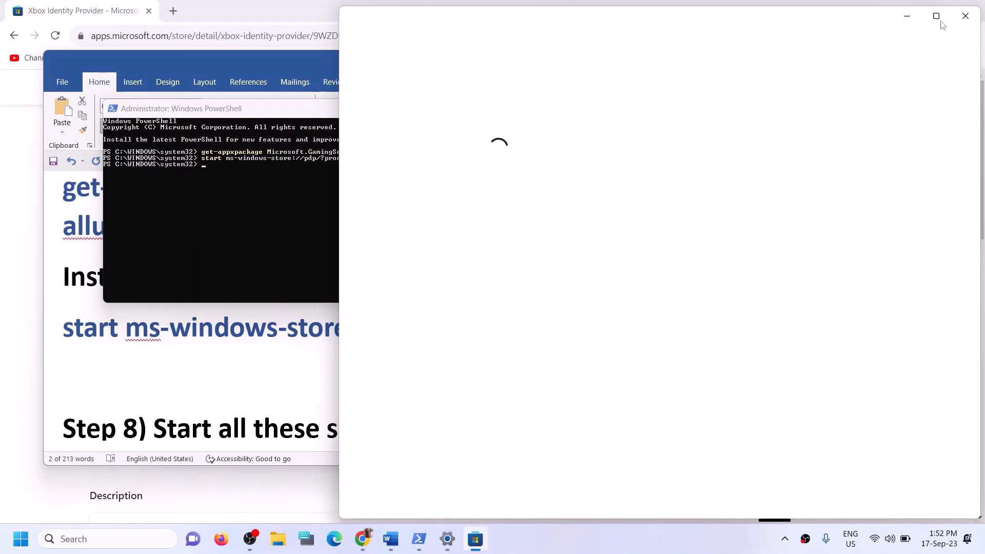
Maximize the Microsoft Store window and install Gaming Services, allowing the system to make changes
{"action": "left_click", "coordinate": [940, 18]}
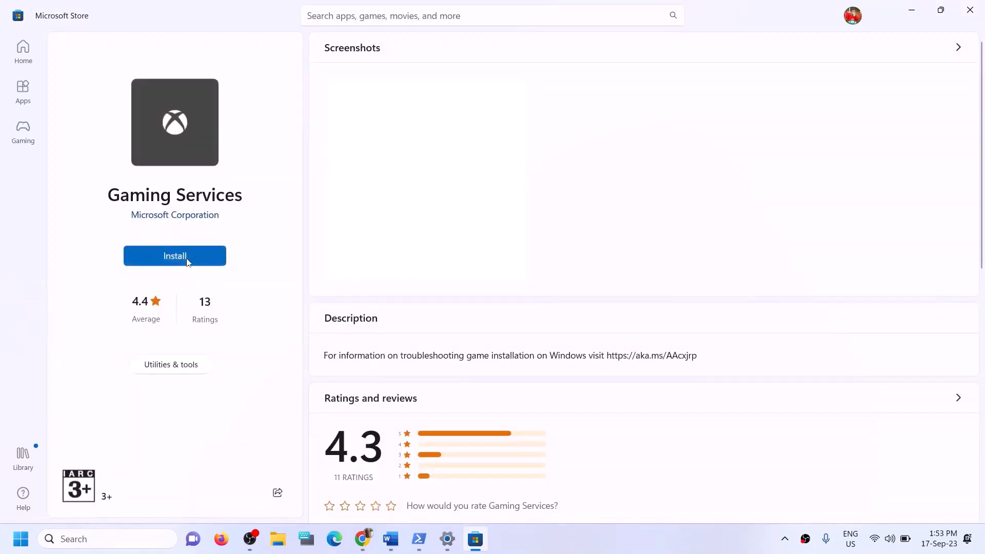
{"action": "left_click", "coordinate": [187, 257]}
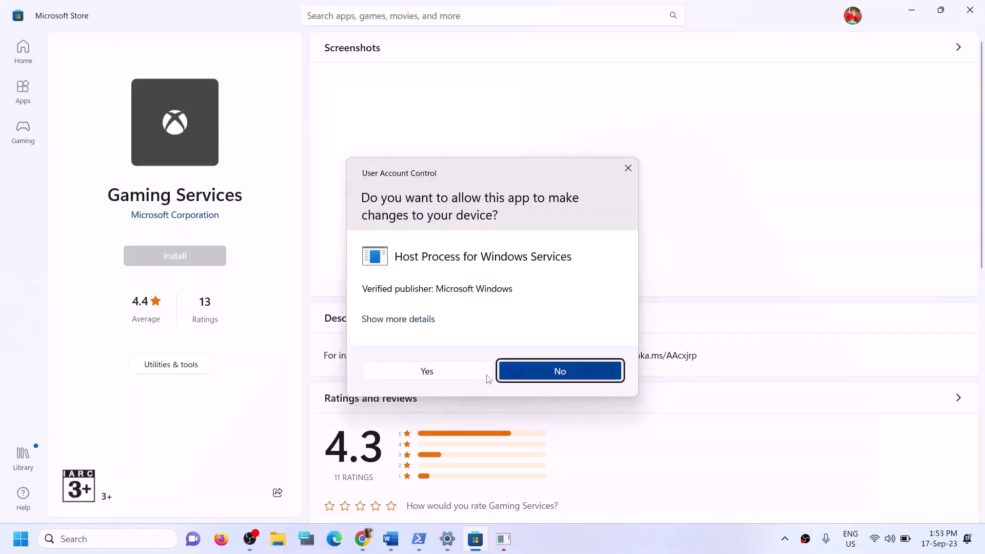
{"action": "left_click", "coordinate": [424, 374]}
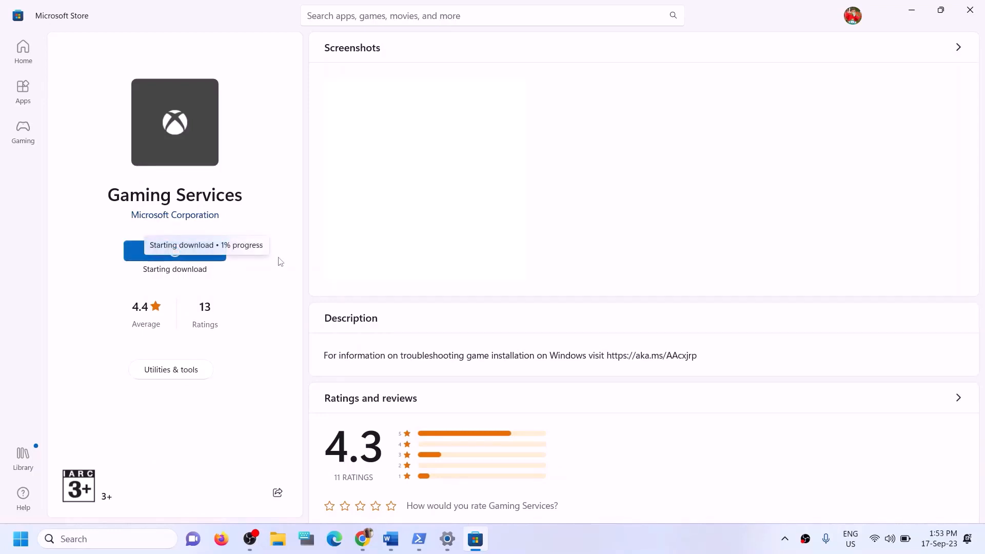
Check Step 8 on starting services in the Word document, then search Windows for "services" and open the Services app
{"action": "left_click", "coordinate": [388, 543]}
{"action": "scroll", "coordinate": [297, 373], "scroll_direction": "down", "scroll_amount": 4}
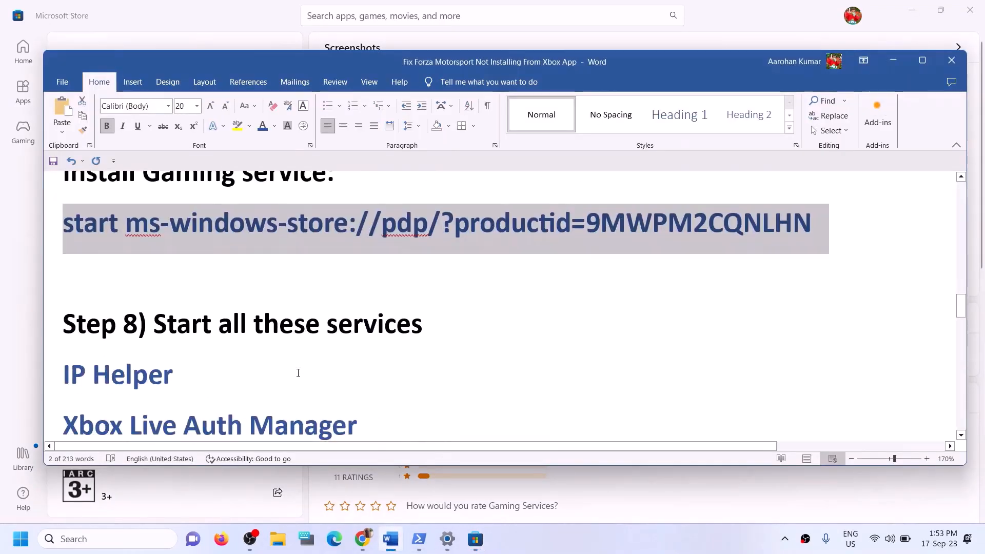
{"action": "left_click_drag", "start_coordinate": [139, 226], "coordinate": [505, 231]}
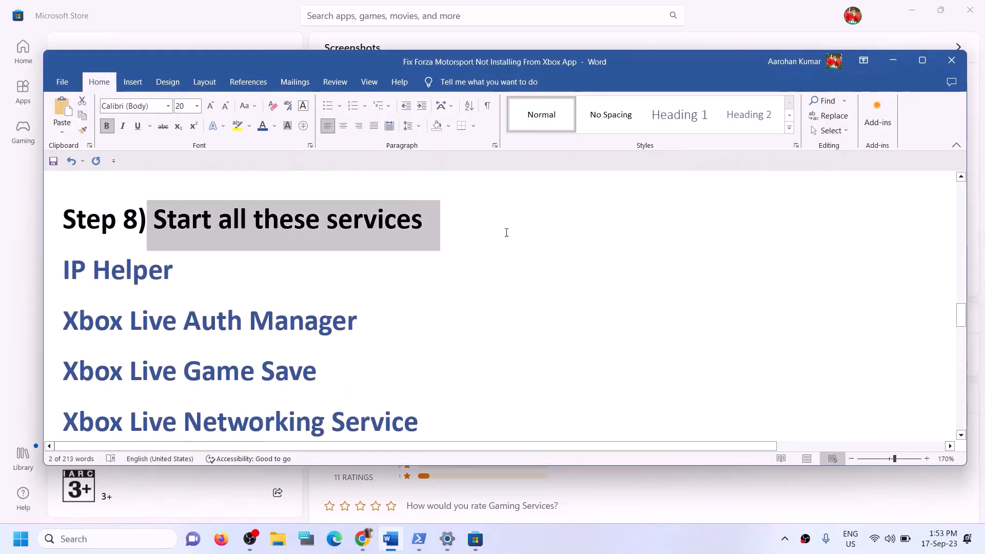
{"action": "left_click", "coordinate": [128, 539]}
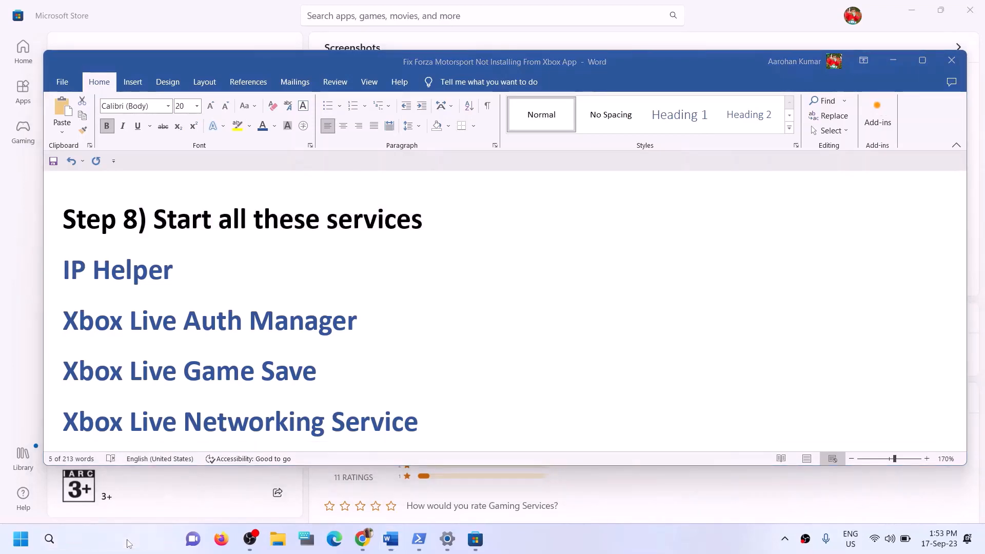
{"action": "type", "text": "services"}
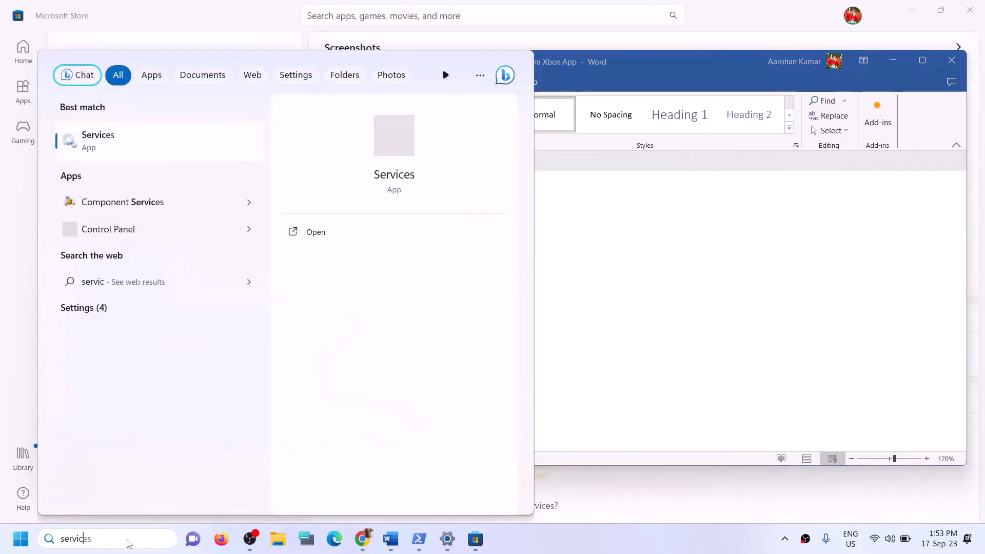
{"action": "left_click", "coordinate": [108, 141]}
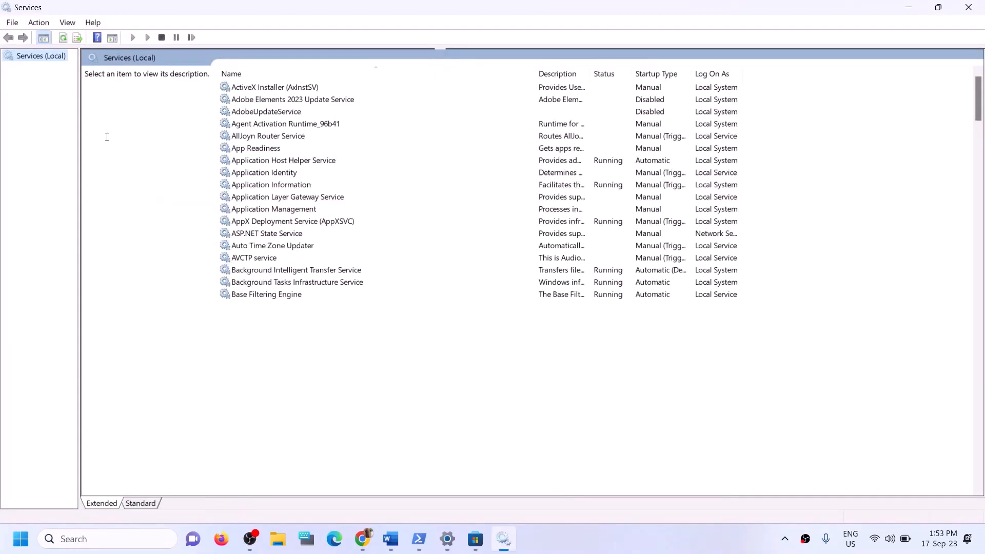
Find the IP Helper service, set its startup type to Automatic, and apply and close its properties
{"action": "left_click", "coordinate": [308, 335]}
{"action": "key", "text": "i"}
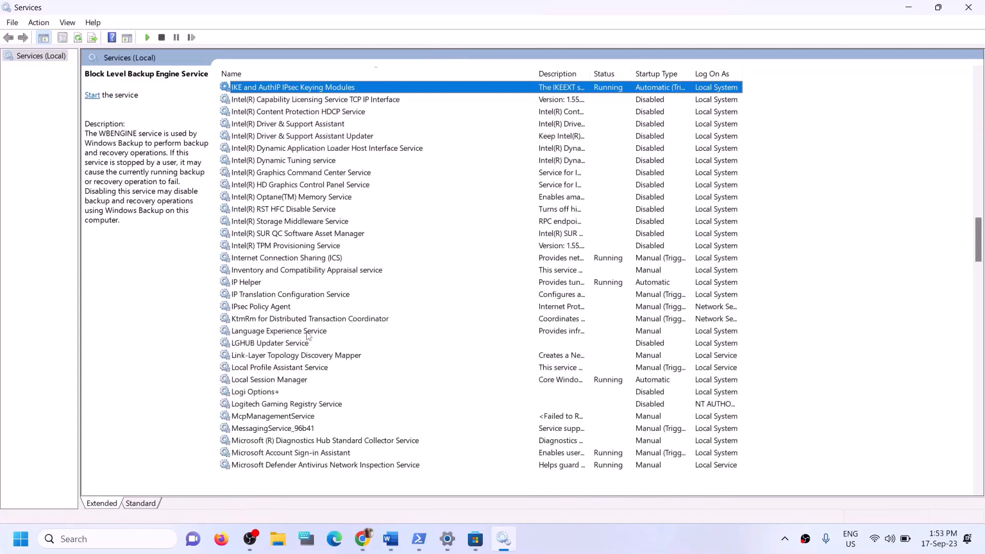
{"action": "left_click", "coordinate": [246, 284]}
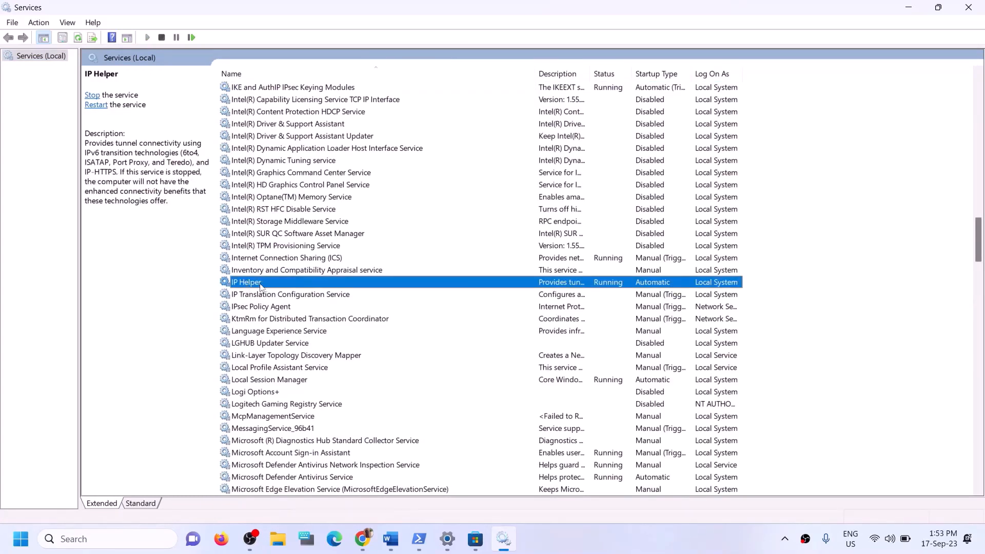
{"action": "double_click", "coordinate": [260, 284]}
{"action": "left_click", "coordinate": [472, 253]}
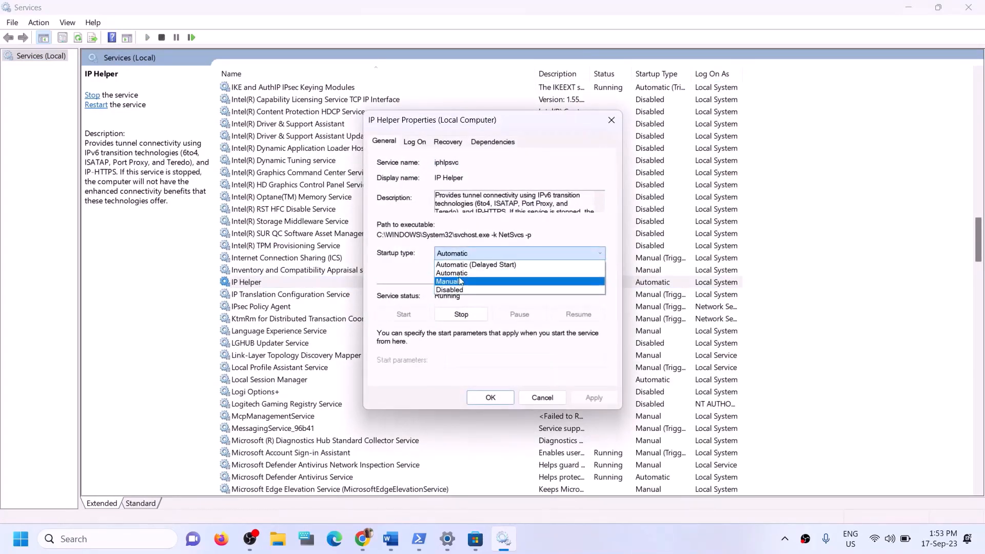
{"action": "left_click", "coordinate": [460, 281]}
{"action": "left_click", "coordinate": [462, 253]}
{"action": "left_click", "coordinate": [452, 272]}
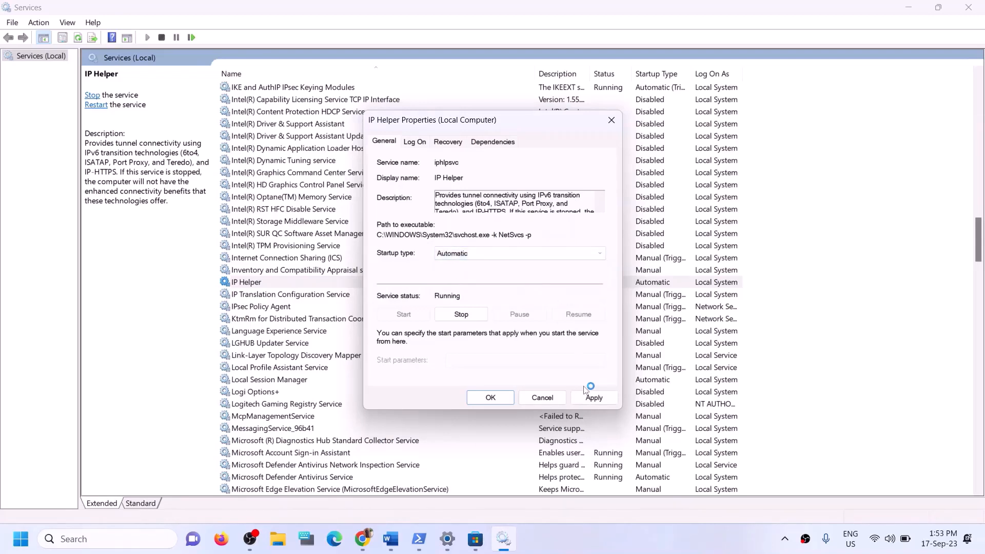
{"action": "left_click", "coordinate": [585, 390]}
{"action": "left_click", "coordinate": [486, 398]}
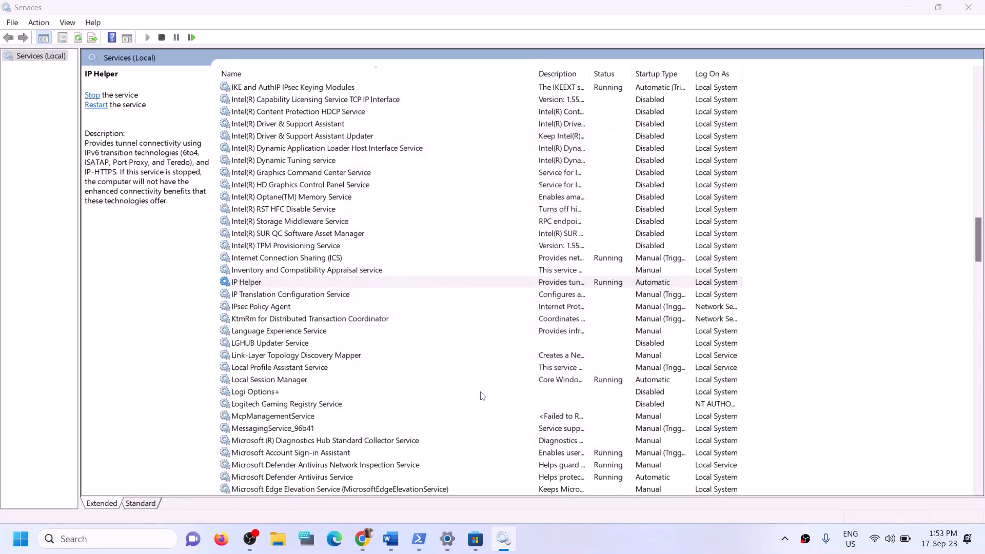
Find the Xbox Accessory Management Service, set its startup type to Automatic, and apply and close its properties
{"action": "left_click", "coordinate": [329, 396]}
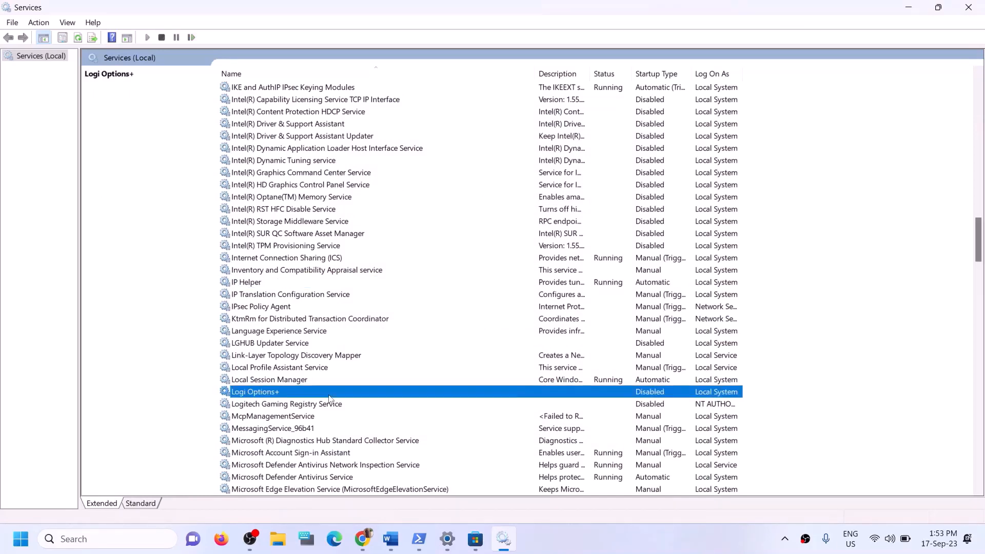
{"action": "key", "text": "x"}
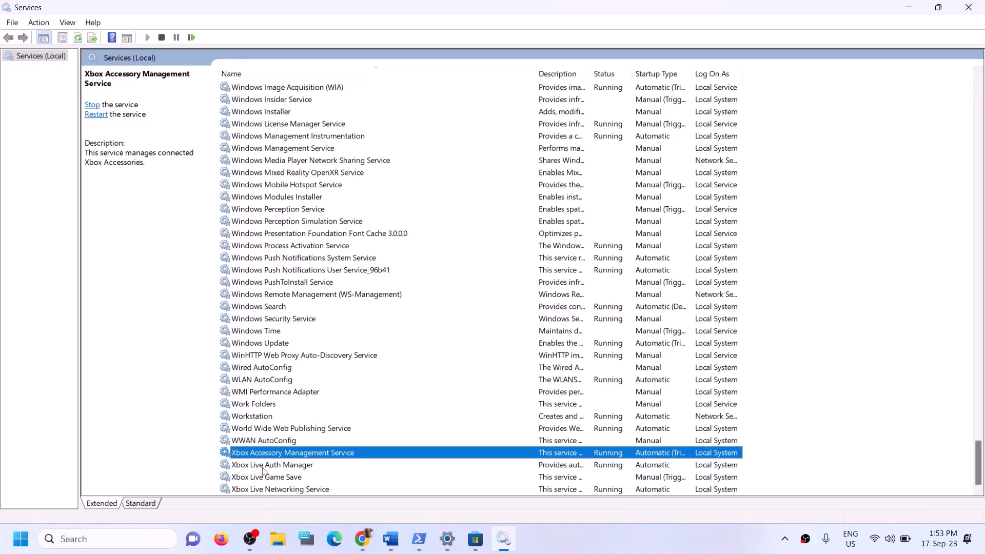
{"action": "double_click", "coordinate": [337, 457]}
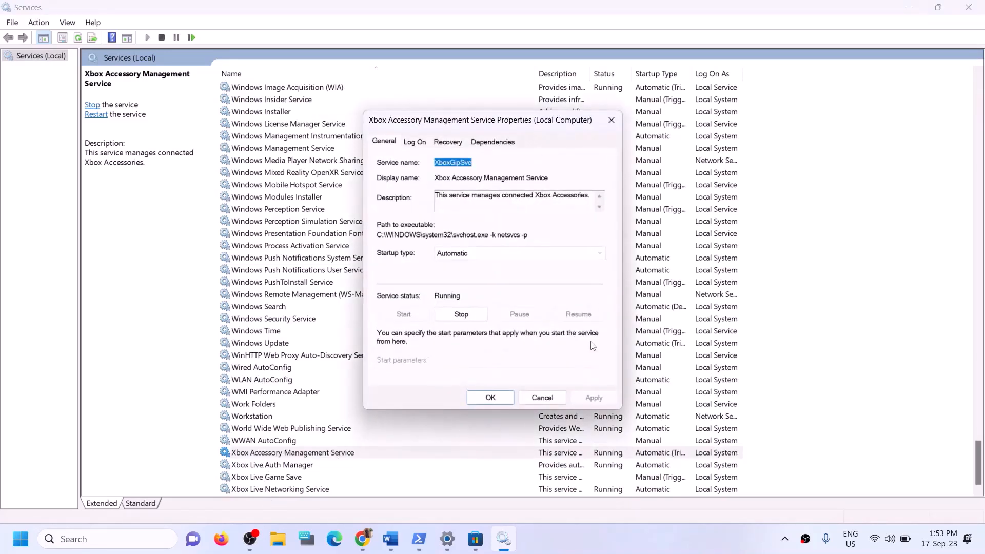
{"action": "left_click", "coordinate": [513, 254]}
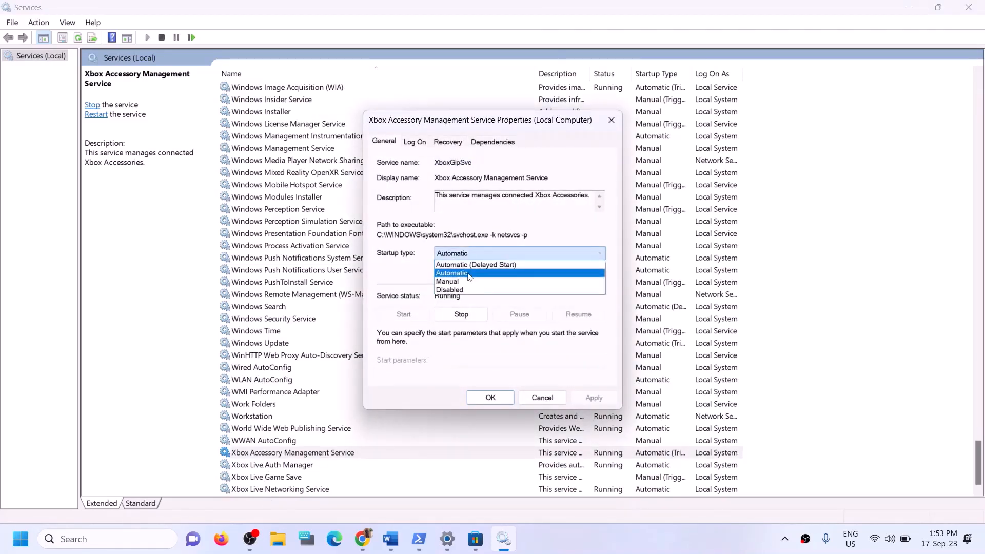
{"action": "left_click", "coordinate": [492, 261]}
{"action": "left_click", "coordinate": [594, 397]}
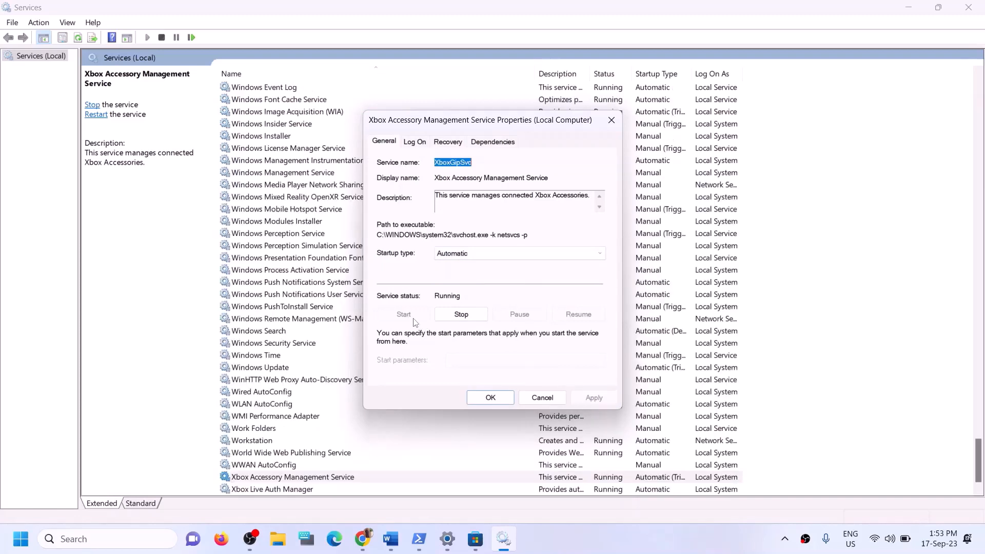
{"action": "left_click", "coordinate": [501, 398]}
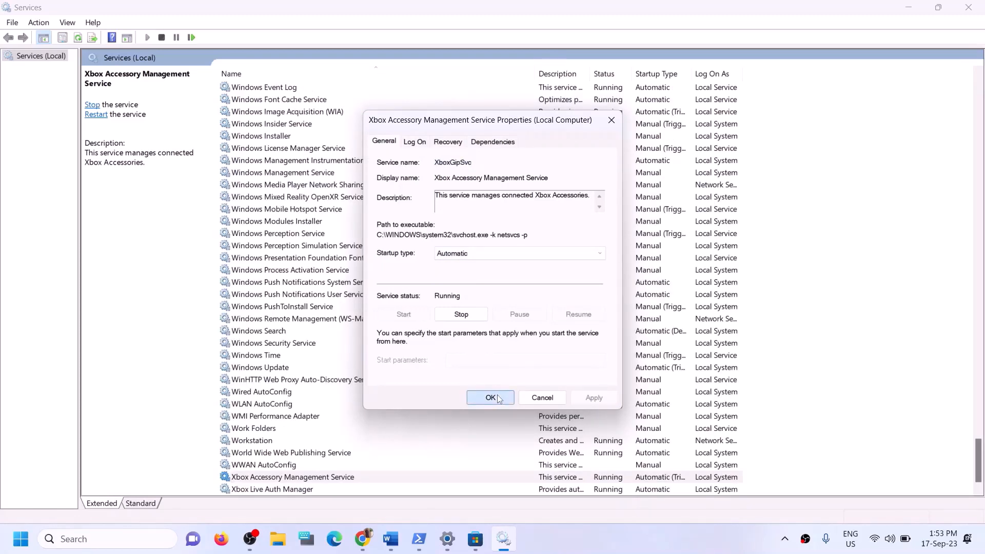
Keep the Xbox Live Auth Manager service on the Automatic startup type and confirm its properties
{"action": "scroll", "coordinate": [287, 469], "scroll_direction": "down", "scroll_amount": 1}
{"action": "left_click", "coordinate": [289, 466]}
{"action": "double_click", "coordinate": [289, 466]}
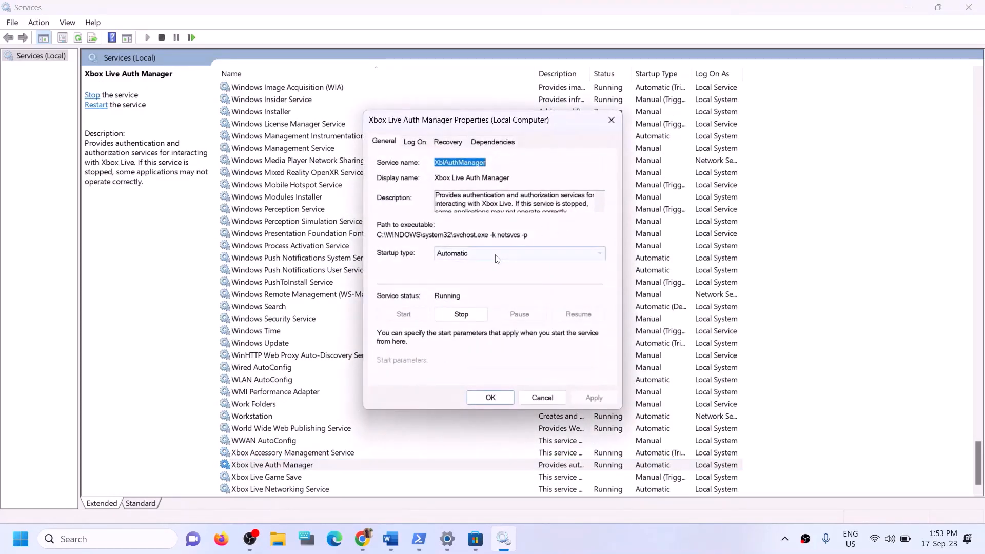
{"action": "left_click", "coordinate": [512, 254]}
{"action": "left_click", "coordinate": [523, 348]}
{"action": "left_click", "coordinate": [594, 397]}
{"action": "left_click", "coordinate": [490, 398]}
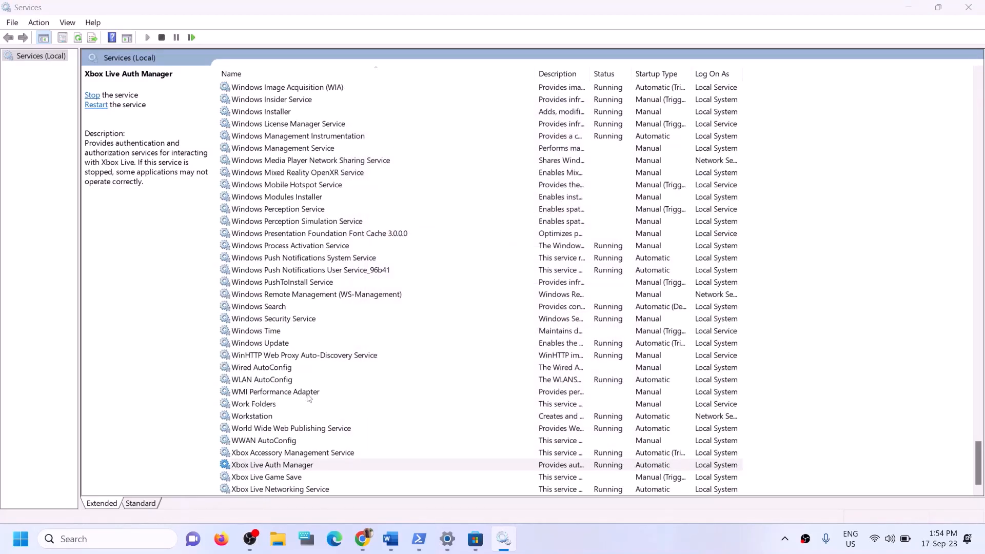
Set the Xbox Live Game Save service to the Automatic startup type, start the service and confirm its properties
{"action": "double_click", "coordinate": [278, 477]}
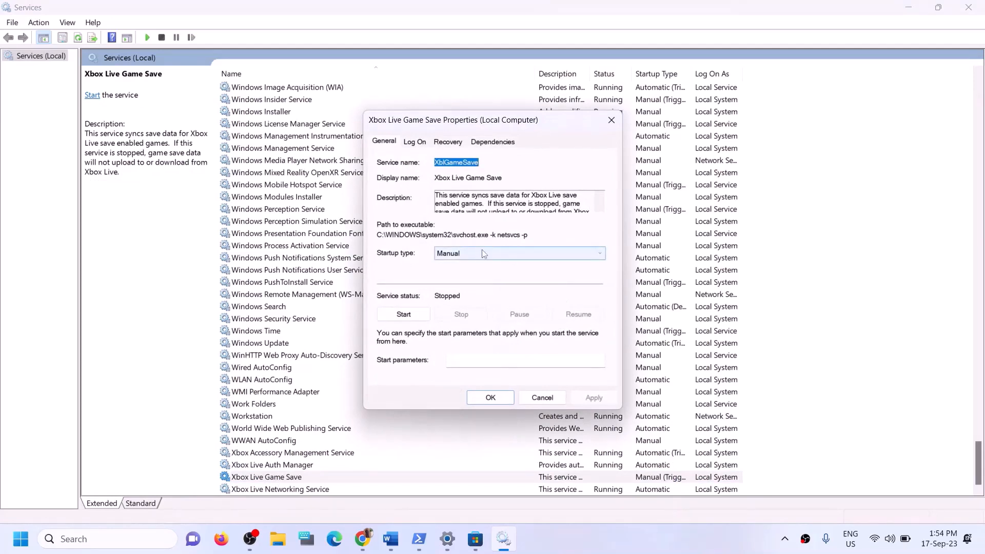
{"action": "left_click", "coordinate": [512, 253]}
{"action": "left_click", "coordinate": [513, 270]}
{"action": "left_click", "coordinate": [594, 398]}
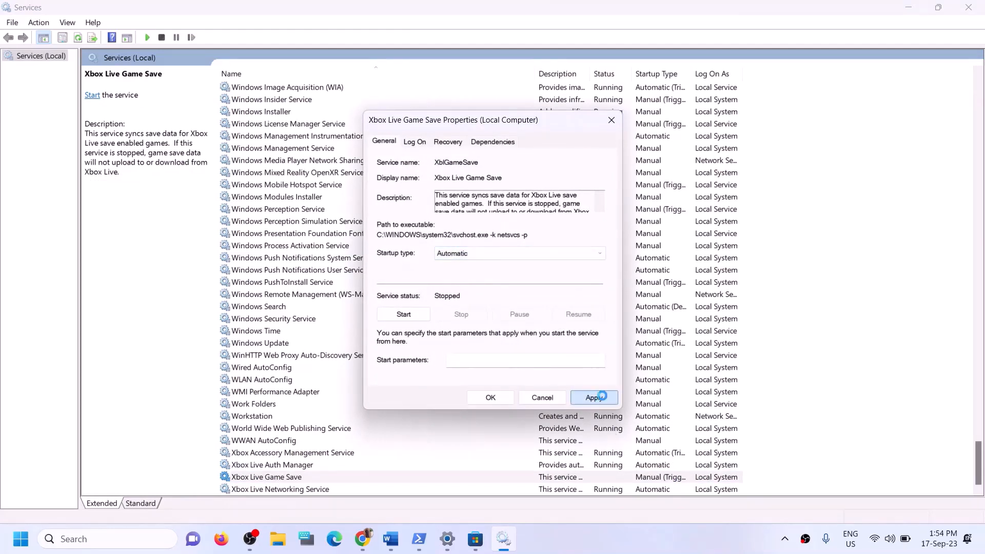
{"action": "left_click", "coordinate": [404, 314]}
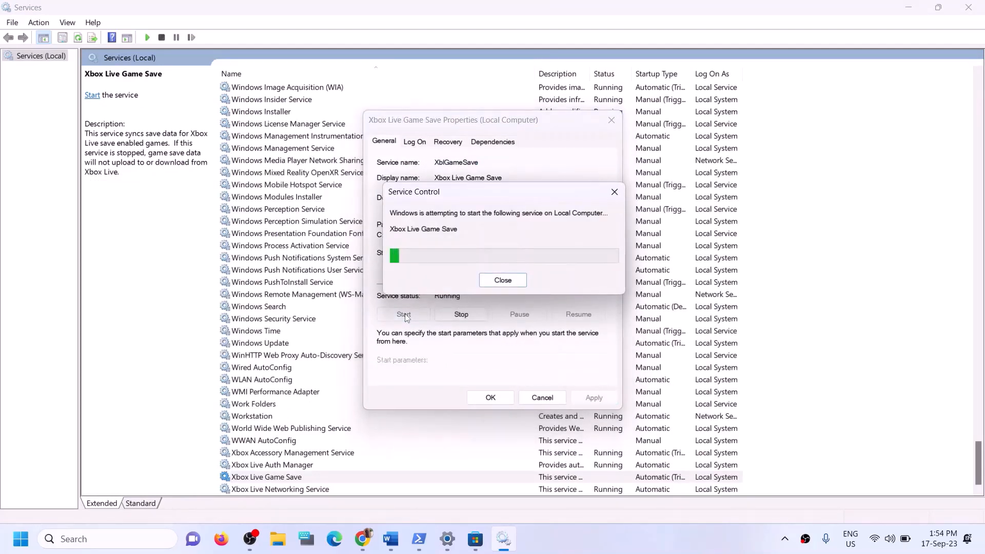
{"action": "left_click", "coordinate": [488, 401]}
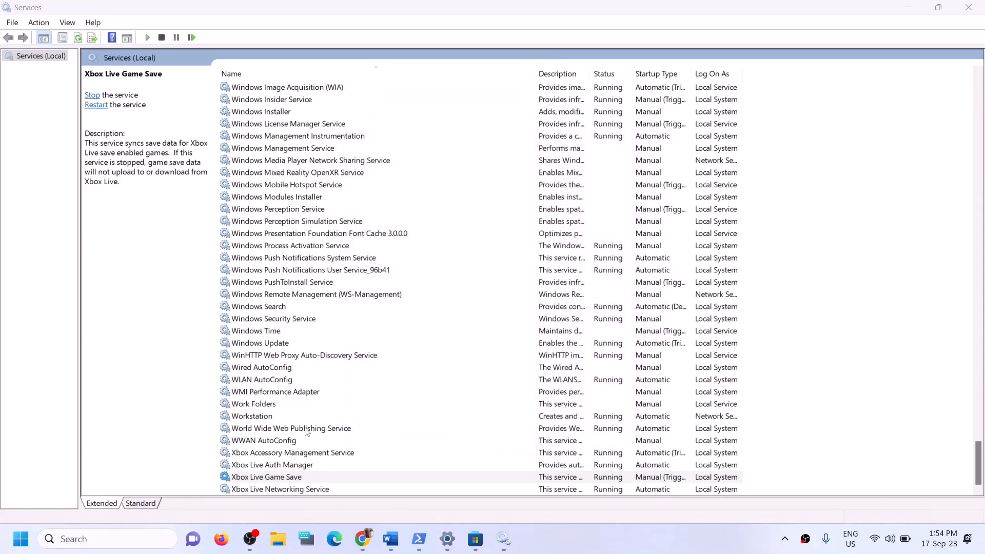
Keep the Xbox Live Networking Service on the Automatic startup type and confirm its properties
{"action": "double_click", "coordinate": [287, 489]}
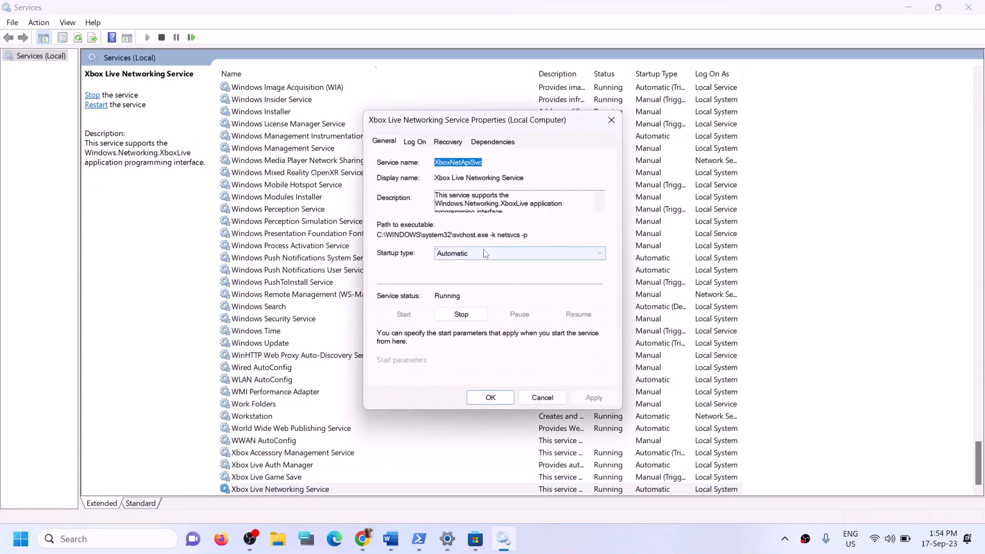
{"action": "left_click", "coordinate": [485, 253]}
{"action": "left_click", "coordinate": [459, 263]}
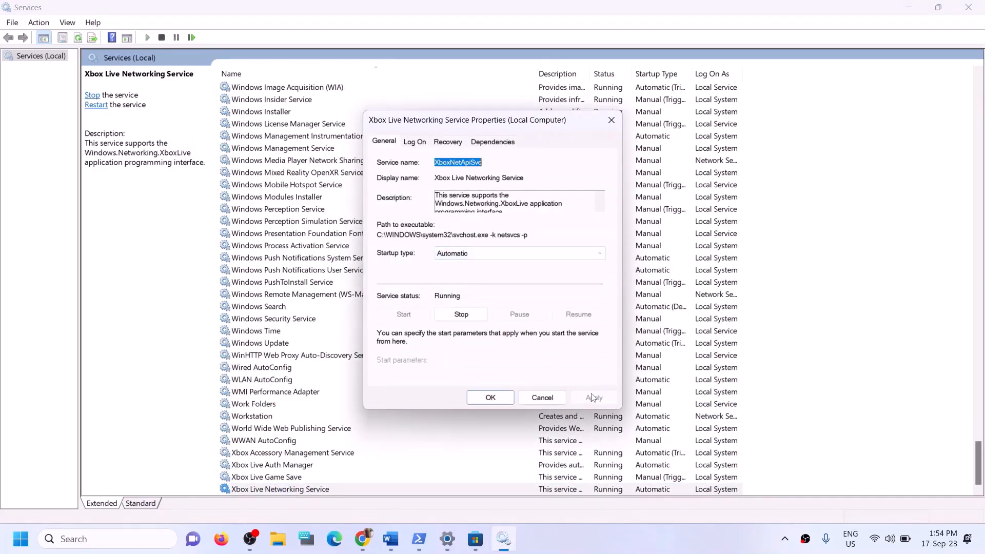
{"action": "left_click", "coordinate": [482, 399]}
Set the Windows Update service's startup type to Automatic, then apply and close its properties
{"action": "left_click", "coordinate": [284, 343]}
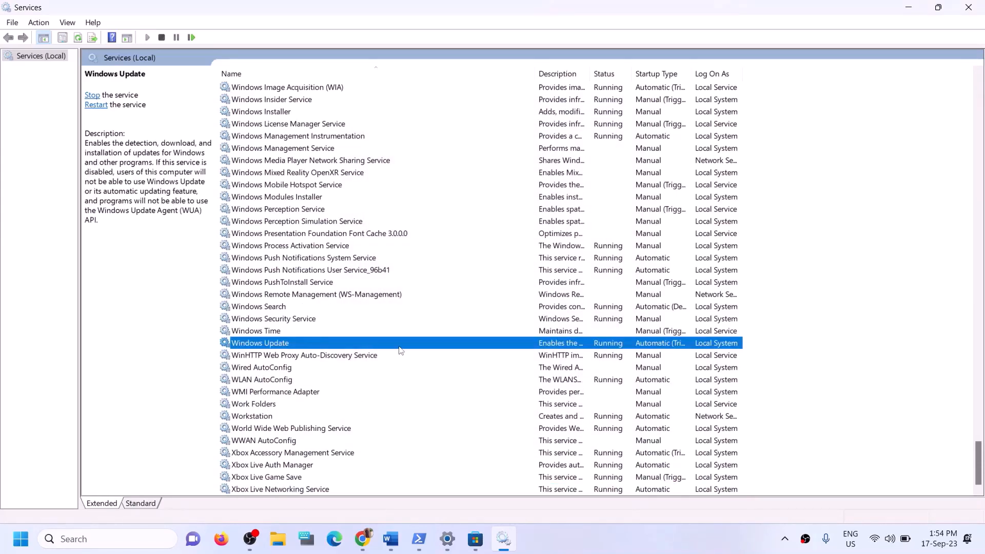
{"action": "double_click", "coordinate": [400, 347]}
{"action": "left_click", "coordinate": [487, 254]}
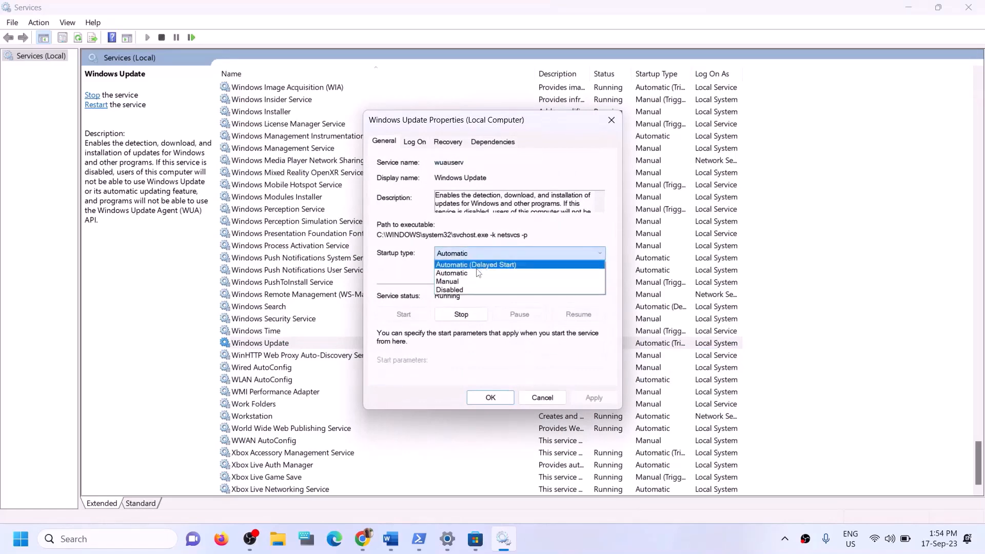
{"action": "left_click", "coordinate": [474, 273]}
{"action": "left_click", "coordinate": [595, 399]}
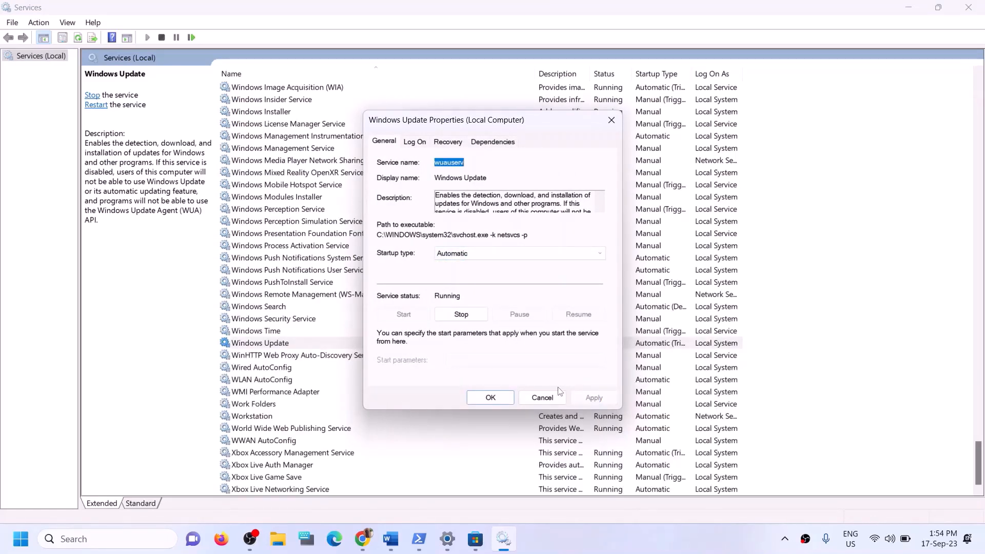
{"action": "left_click", "coordinate": [490, 398]}
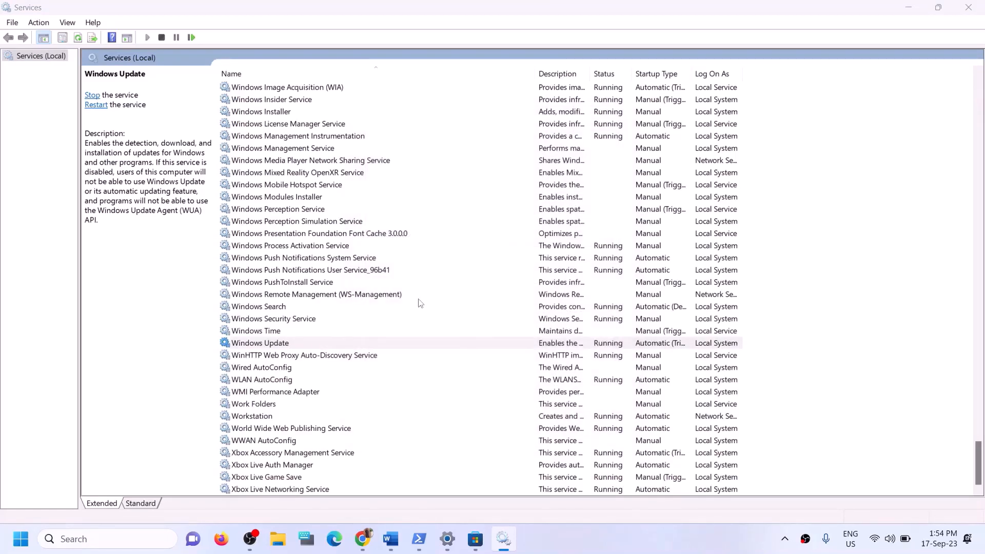
Find the two Gaming Services entries in the services list and check their status and startup type
{"action": "left_click", "coordinate": [334, 272]}
{"action": "key", "text": "g"}
{"action": "scroll", "coordinate": [397, 271], "scroll_direction": "up", "scroll_amount": 3}
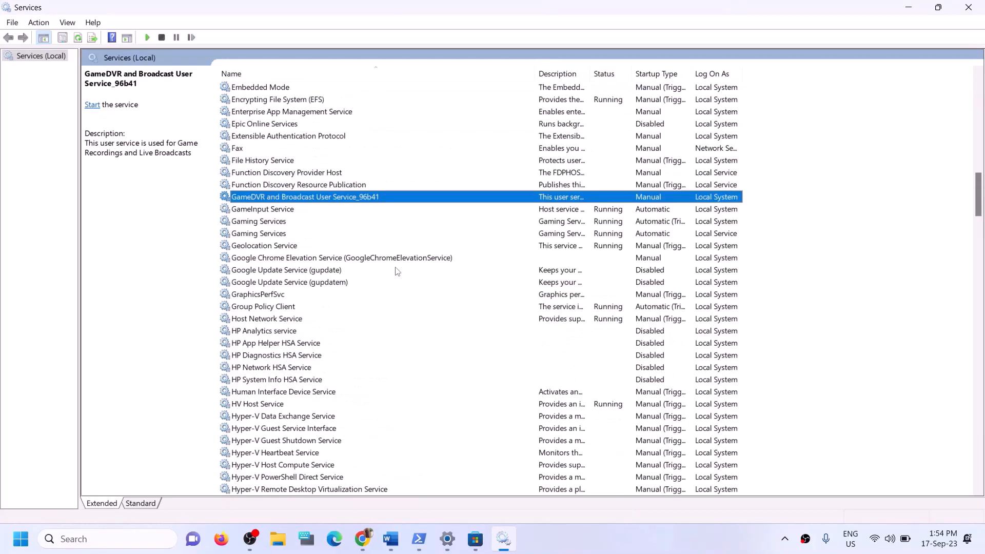
{"action": "left_click", "coordinate": [597, 225]}
{"action": "left_click", "coordinate": [592, 235]}
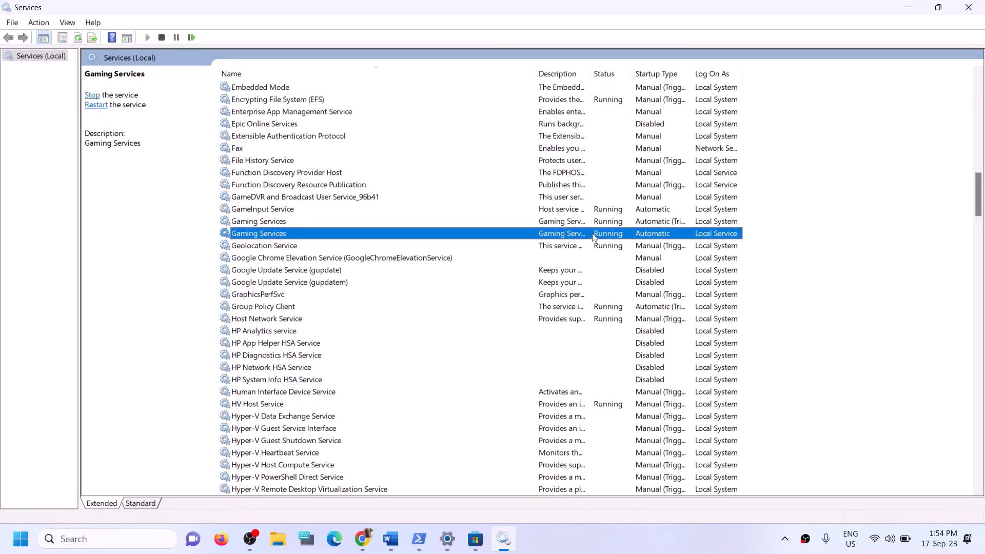
{"action": "left_click", "coordinate": [594, 225]}
{"action": "left_click", "coordinate": [604, 236]}
{"action": "left_click", "coordinate": [603, 225]}
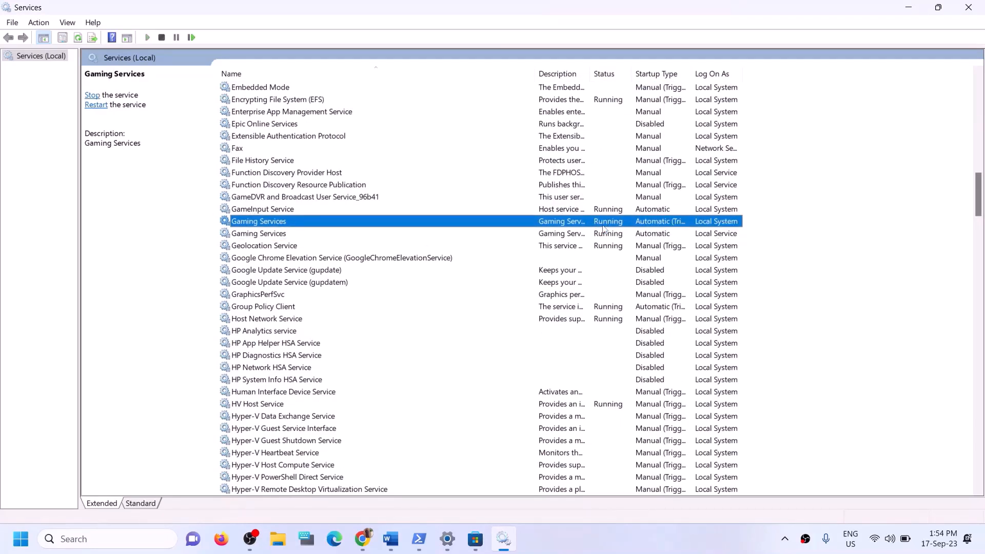
{"action": "left_click", "coordinate": [601, 236]}
{"action": "left_click", "coordinate": [603, 226]}
{"action": "right_click", "coordinate": [601, 224]}
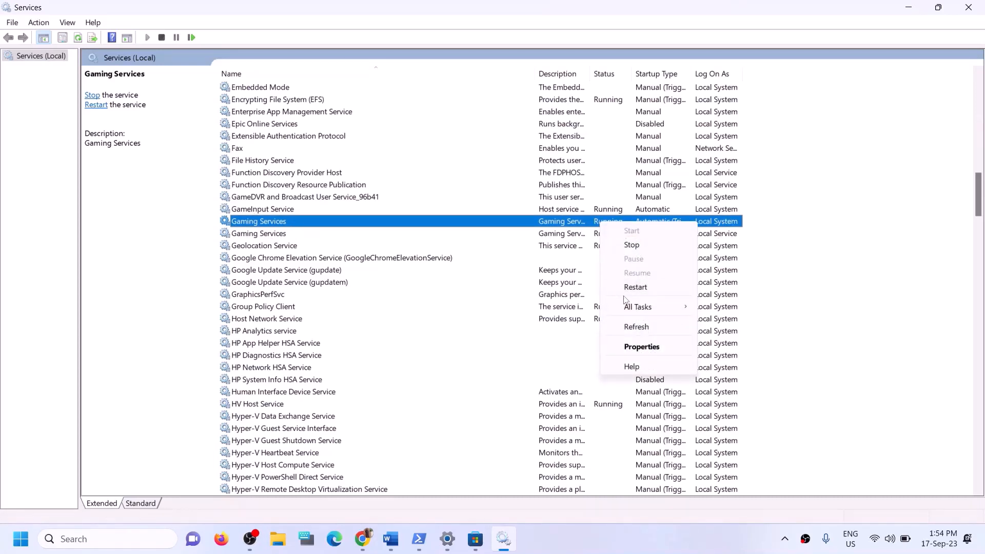
{"action": "left_click", "coordinate": [546, 226]}
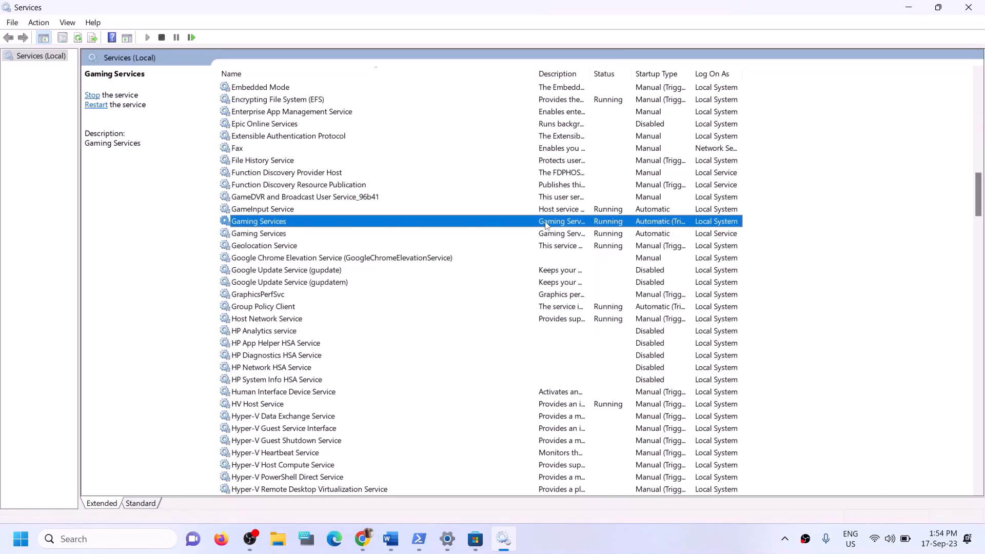
Stop both Gaming Services entries, starting with the one that logs on as Local System
{"action": "left_click", "coordinate": [614, 237]}
{"action": "left_click", "coordinate": [614, 225]}
{"action": "right_click", "coordinate": [607, 224]}
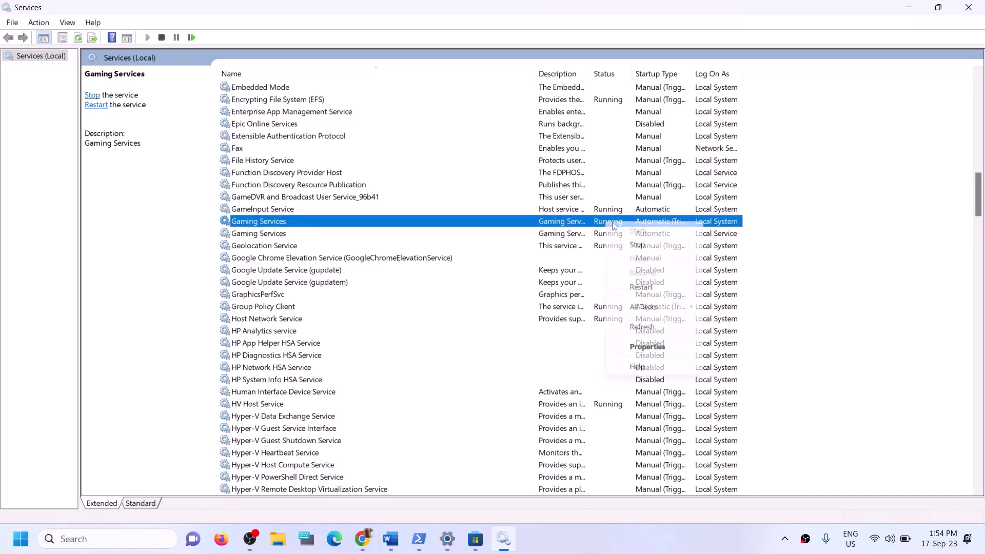
{"action": "left_click", "coordinate": [632, 246]}
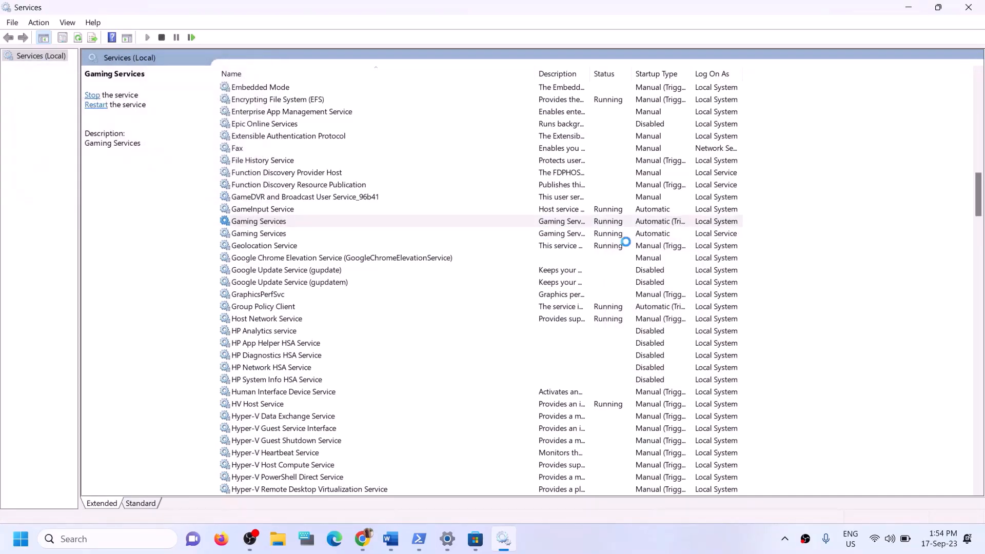
{"action": "left_click", "coordinate": [574, 235]}
{"action": "right_click", "coordinate": [575, 238]}
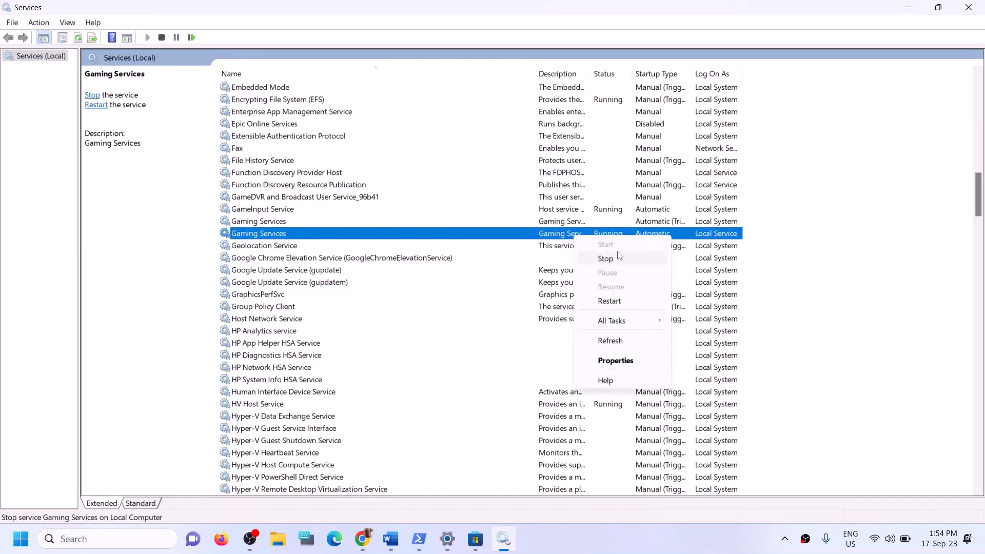
{"action": "left_click", "coordinate": [605, 258]}
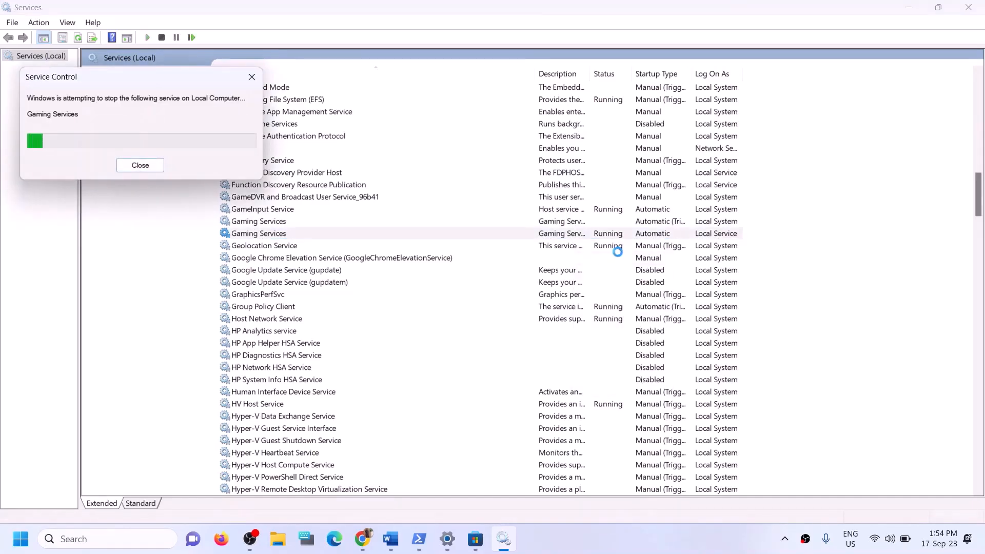
Start both Gaming Services entries again, the Local System one first and the Local Service one second
{"action": "left_click", "coordinate": [561, 223]}
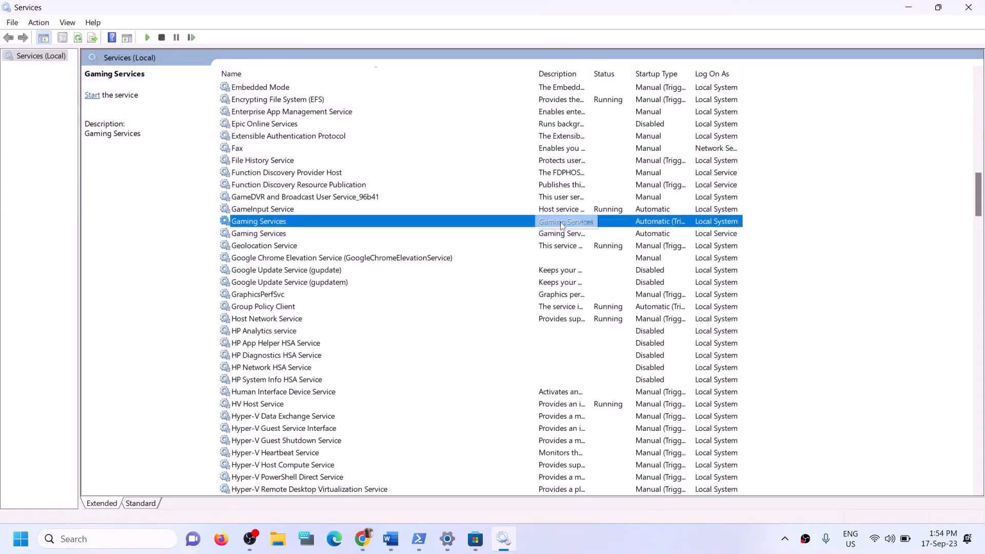
{"action": "right_click", "coordinate": [563, 225]}
{"action": "left_click", "coordinate": [276, 237]}
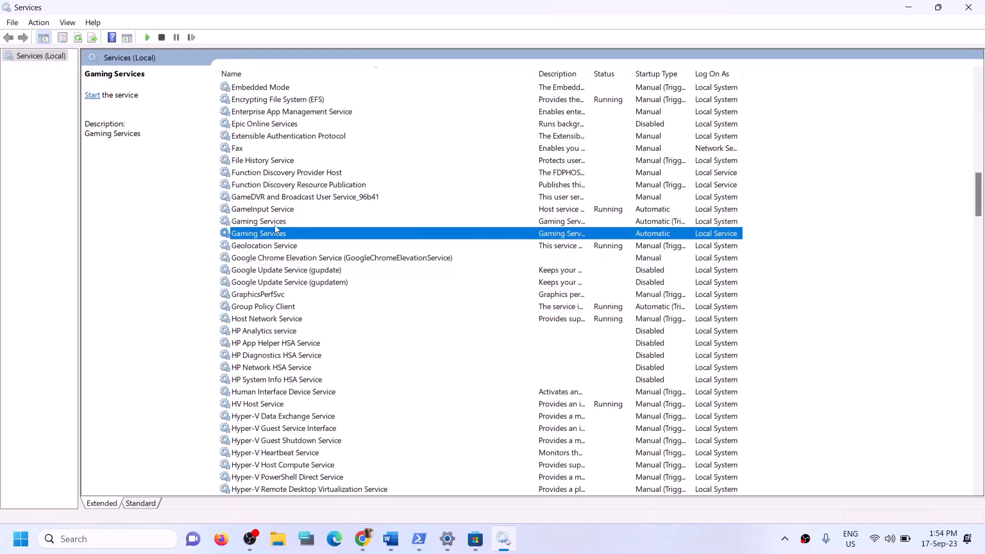
{"action": "left_click", "coordinate": [275, 227]}
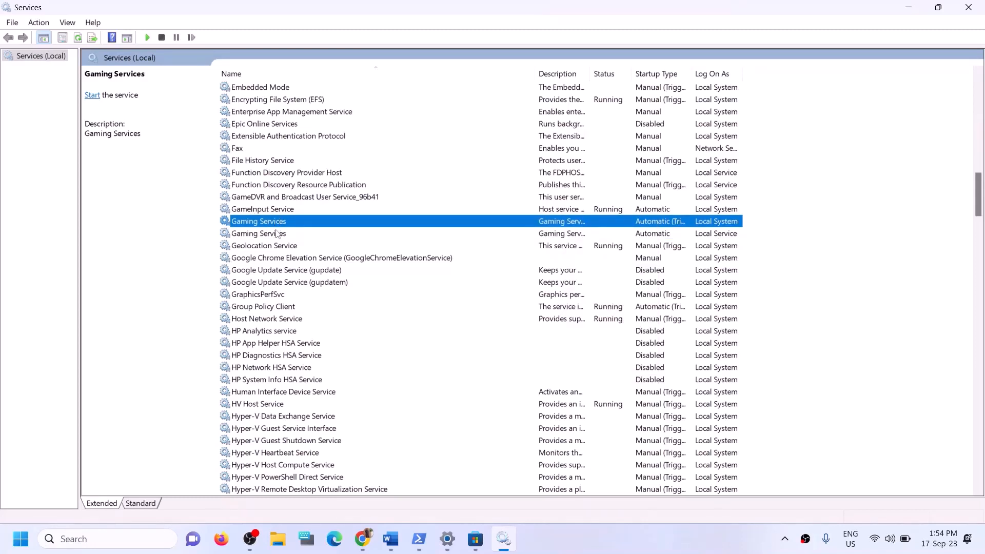
{"action": "left_click", "coordinate": [275, 236]}
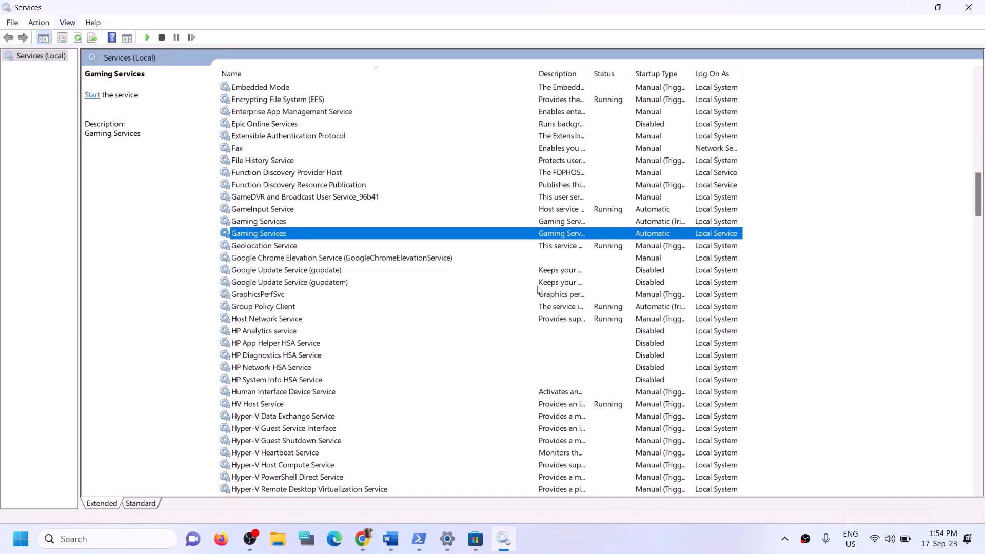
{"action": "left_click", "coordinate": [556, 224]}
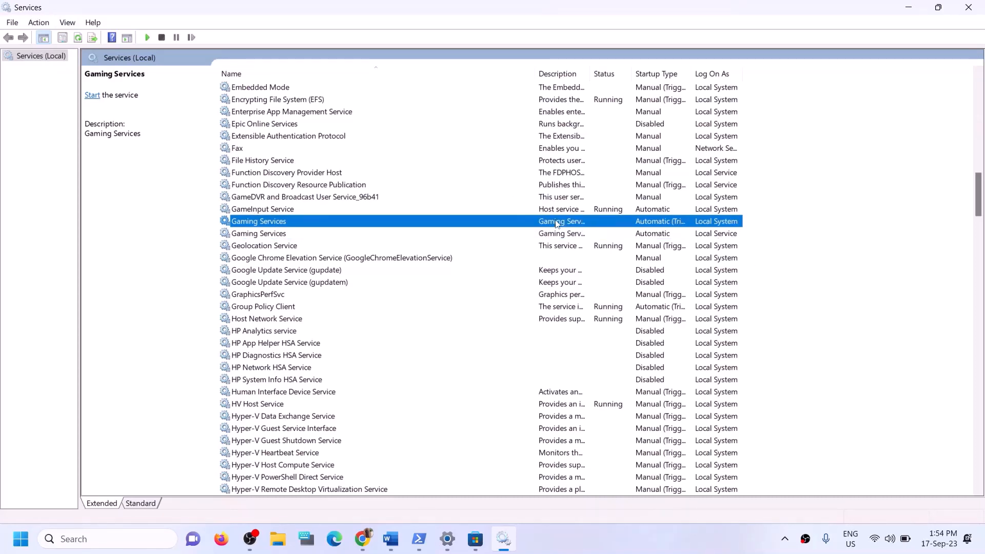
{"action": "right_click", "coordinate": [556, 224]}
{"action": "left_click", "coordinate": [576, 229]}
{"action": "left_click", "coordinate": [568, 236]}
{"action": "right_click", "coordinate": [568, 236]}
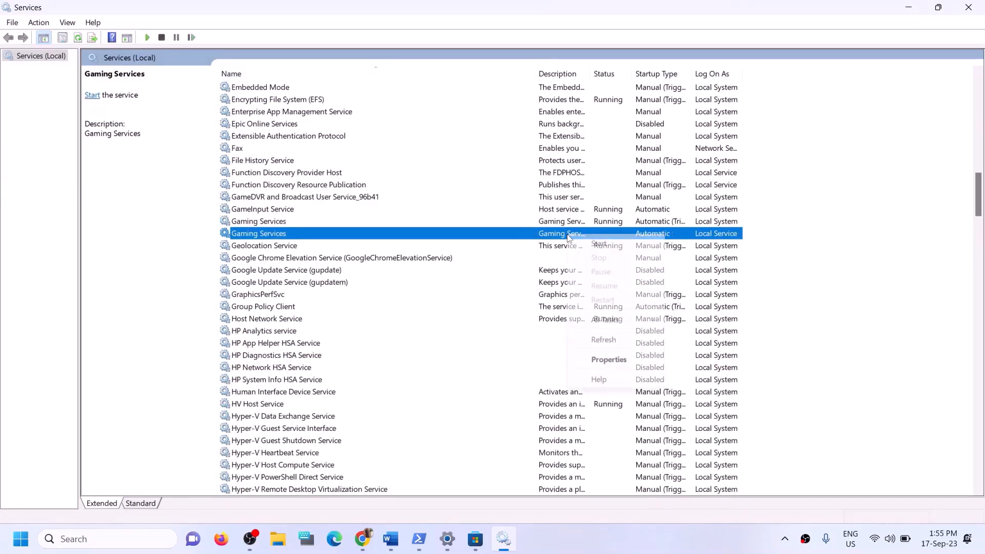
{"action": "left_click", "coordinate": [604, 243]}
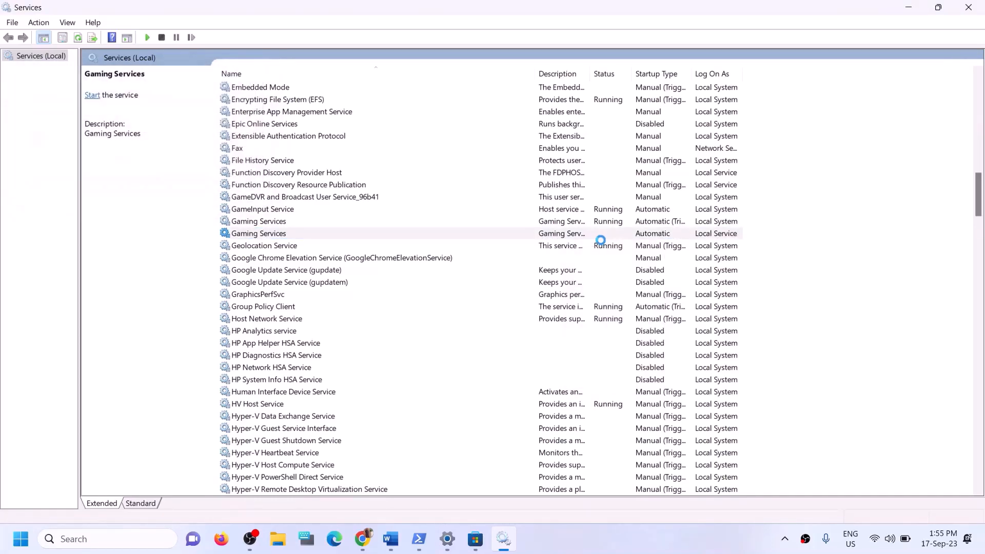
Keep the Microsoft Store Install Service on the Automatic startup type, apply and confirm its properties, and close the Services window
{"action": "left_click", "coordinate": [341, 222]}
{"action": "key", "text": "m"}
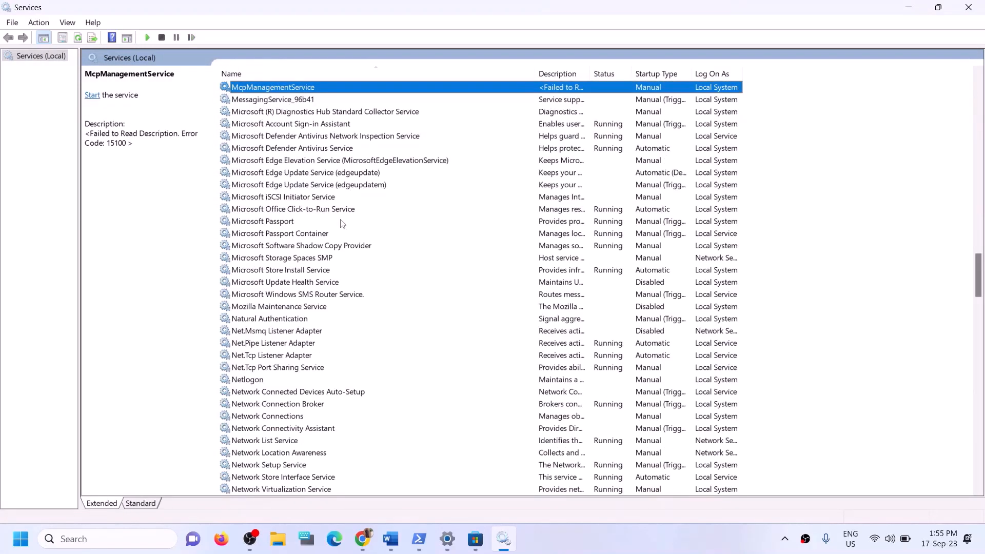
{"action": "left_click", "coordinate": [308, 269]}
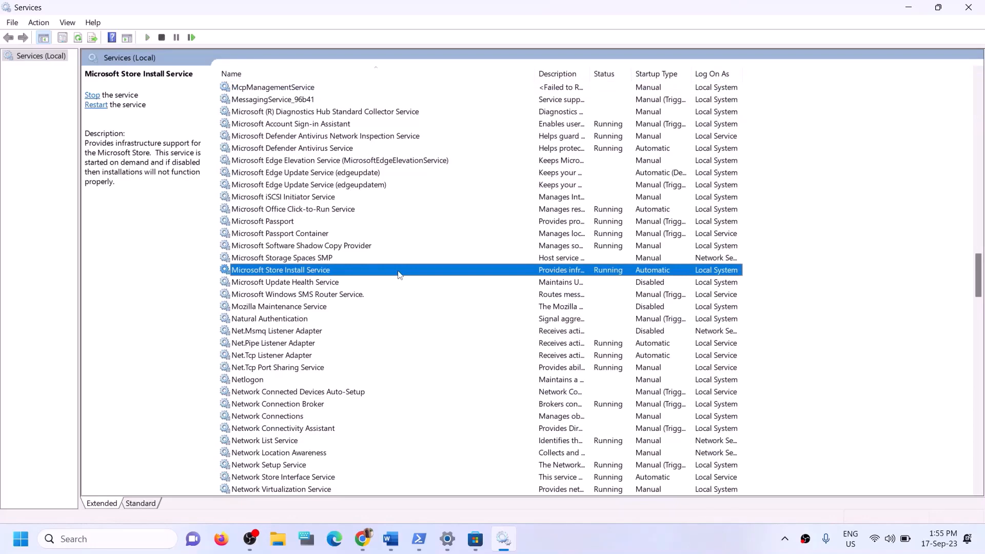
{"action": "double_click", "coordinate": [399, 275]}
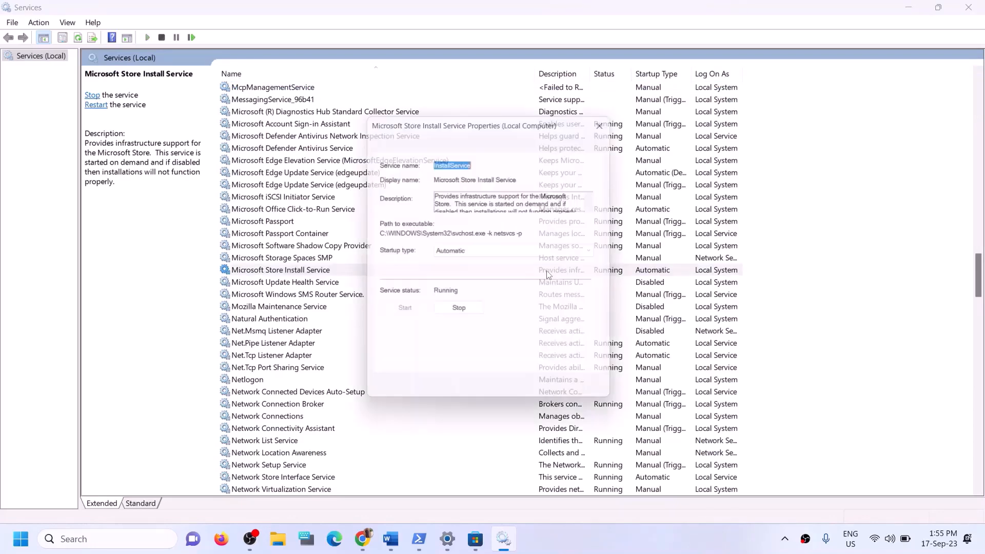
{"action": "left_click", "coordinate": [477, 252]}
{"action": "left_click", "coordinate": [470, 273]}
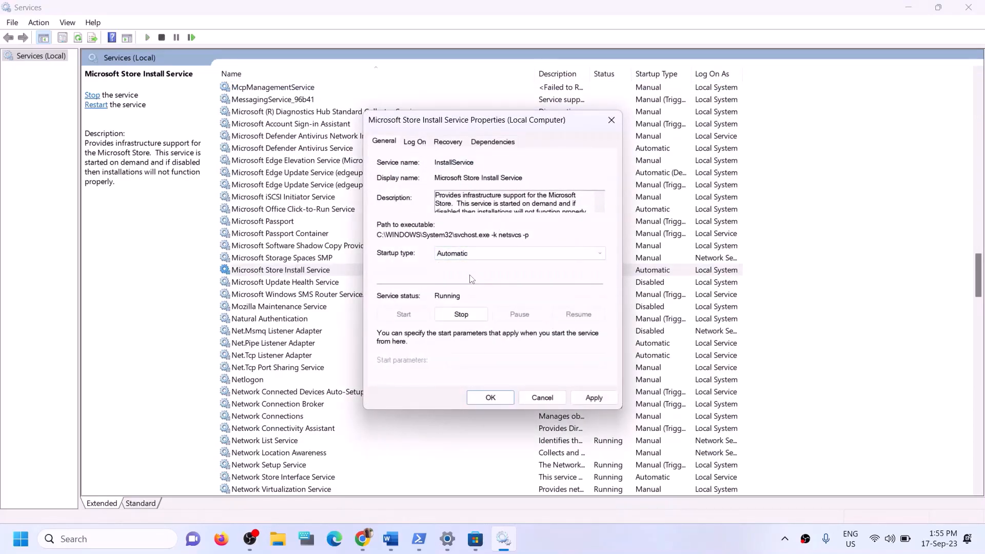
{"action": "left_click", "coordinate": [590, 398]}
{"action": "left_click", "coordinate": [490, 398]}
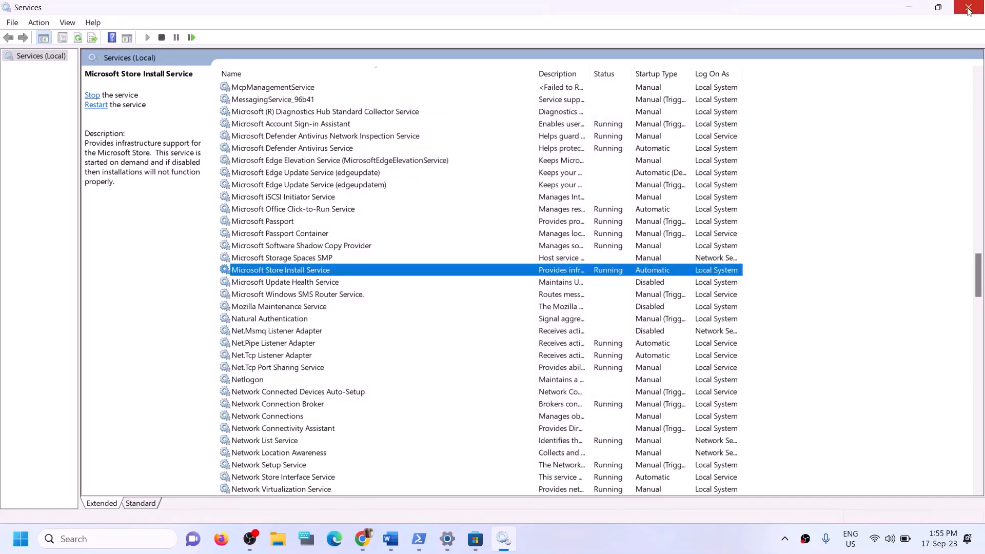
{"action": "left_click", "coordinate": [968, 8]}
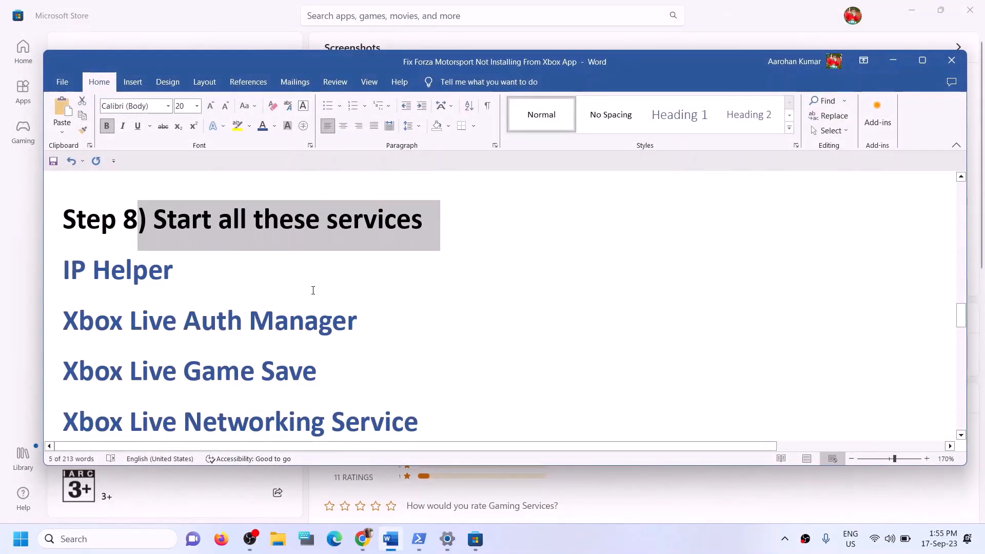
Find Step 9 in the Word notes and highlight its text "Update Windows"
{"action": "scroll", "coordinate": [313, 291], "scroll_direction": "down", "scroll_amount": 10}
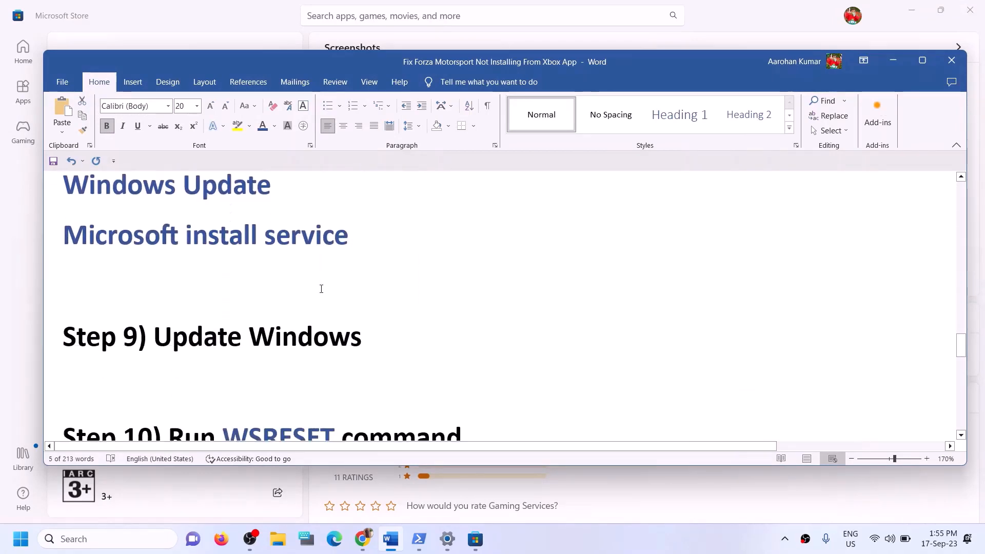
{"action": "scroll", "coordinate": [321, 289], "scroll_direction": "up", "scroll_amount": 1}
{"action": "left_click_drag", "start_coordinate": [391, 355], "coordinate": [155, 362]}
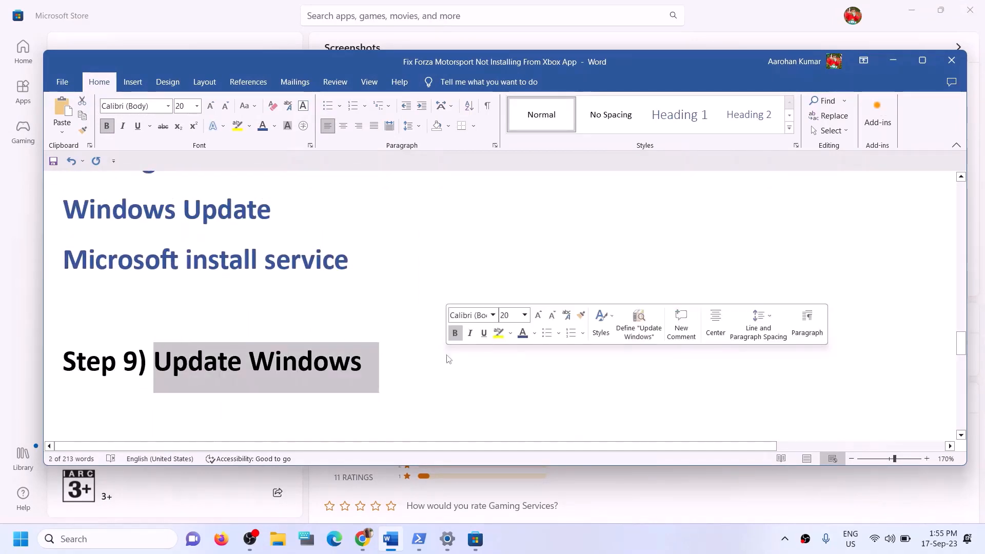
Switch to Settings, start a check for Windows updates, and close Settings
{"action": "key", "text": "alt+Tab"}
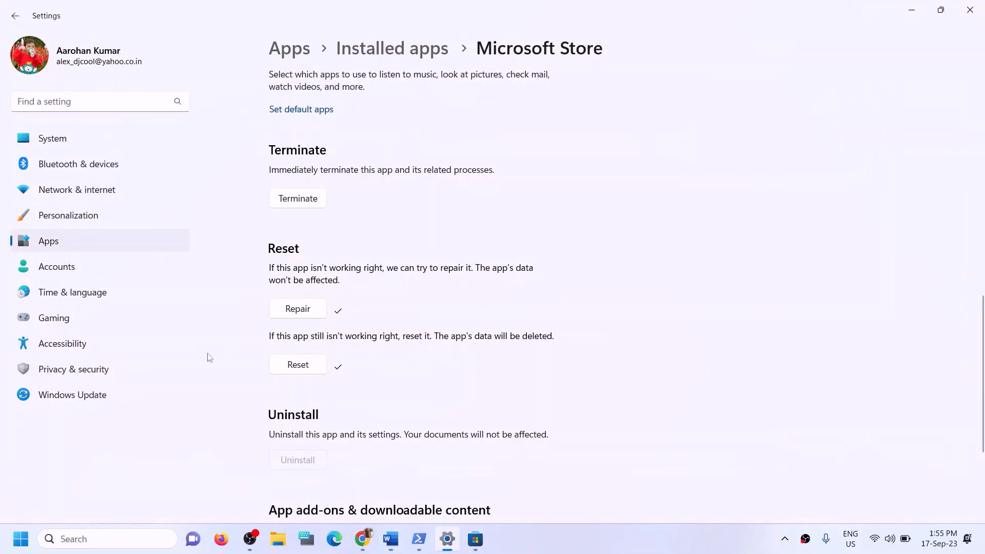
{"action": "left_click", "coordinate": [90, 395]}
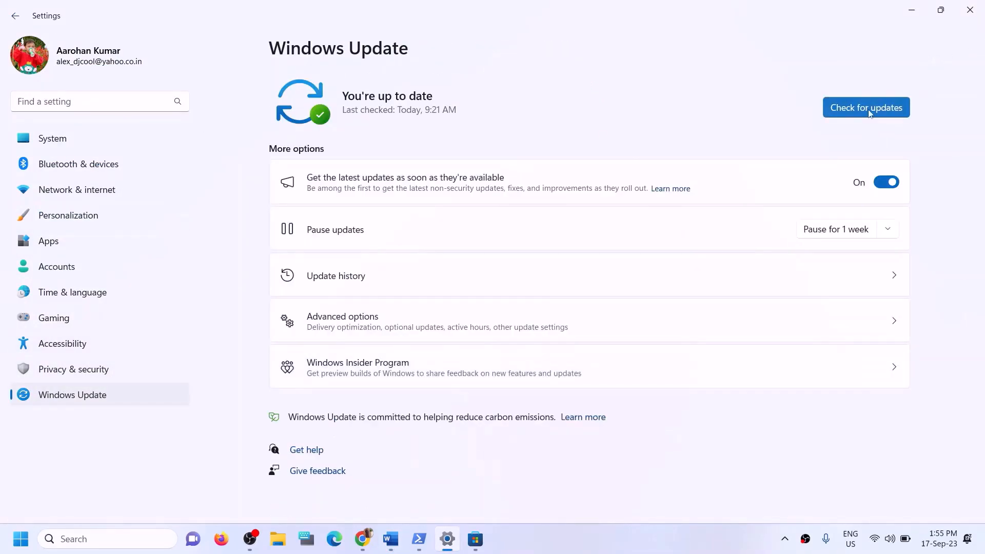
{"action": "left_click", "coordinate": [869, 106]}
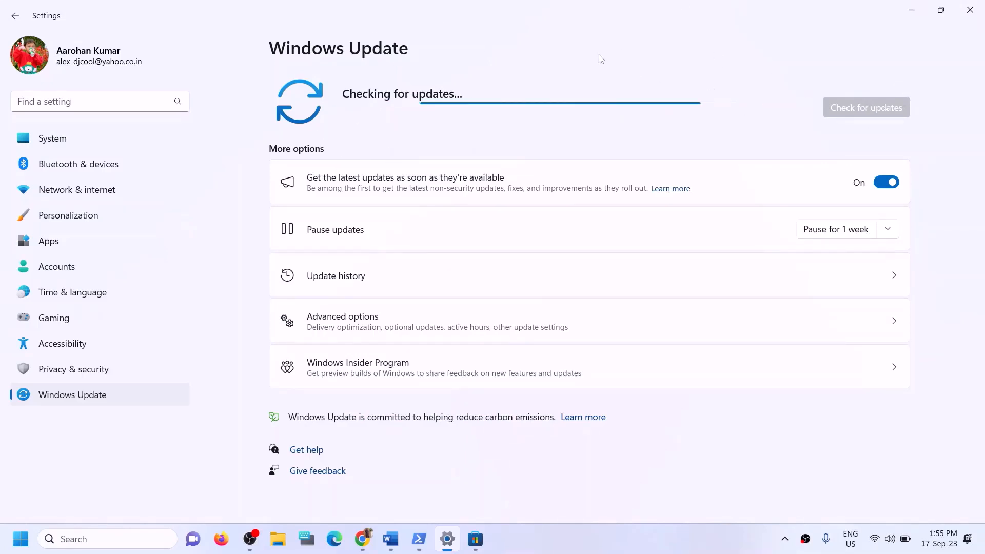
{"action": "left_click", "coordinate": [972, 12]}
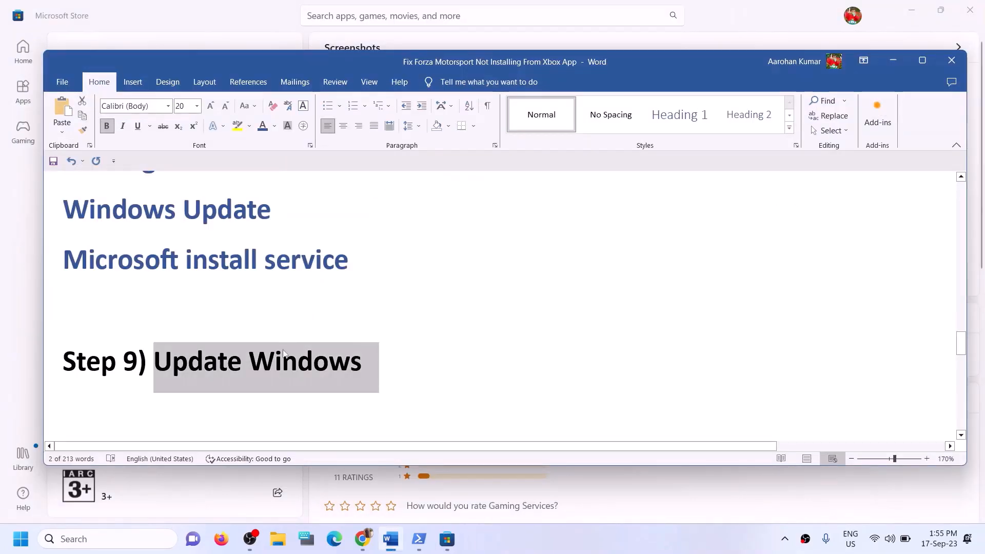
Go to Step 10 of the Word notes, which covers the WSRESET command
{"action": "scroll", "coordinate": [285, 352], "scroll_direction": "down", "scroll_amount": 1}
{"action": "scroll", "coordinate": [285, 351], "scroll_direction": "down", "scroll_amount": 2}
{"action": "scroll", "coordinate": [285, 305], "scroll_direction": "up", "scroll_amount": 1}
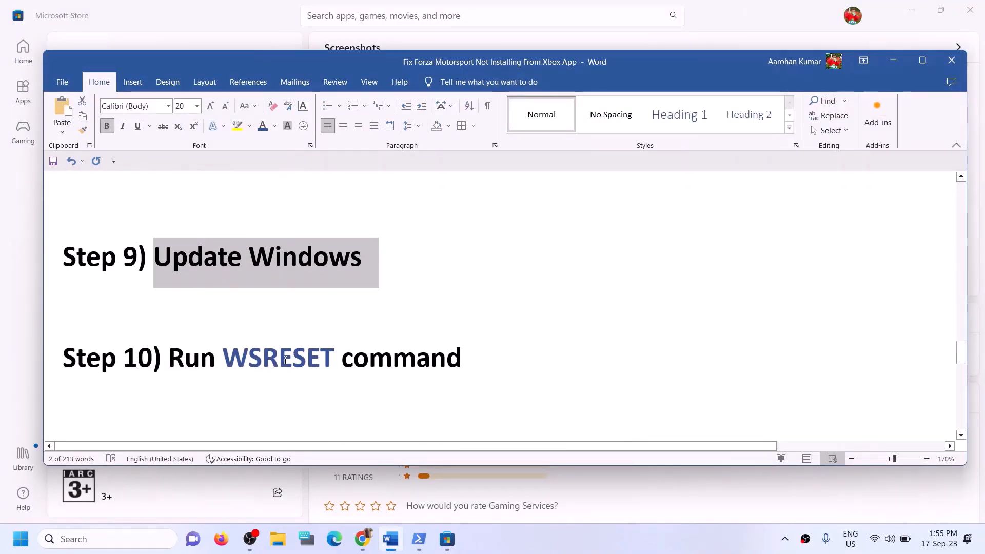
Copy WSRESET from Step 10 of the guide and run it as a command through Windows search
{"action": "double_click", "coordinate": [285, 358]}
{"action": "key", "text": "ctrl+c"}
{"action": "left_click", "coordinate": [131, 539]}
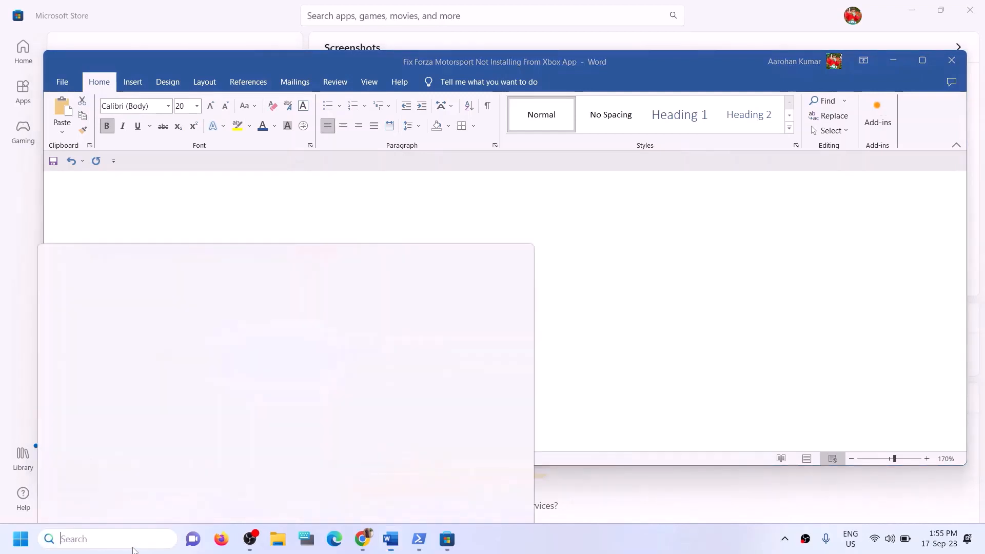
{"action": "key", "text": "ctrl+v"}
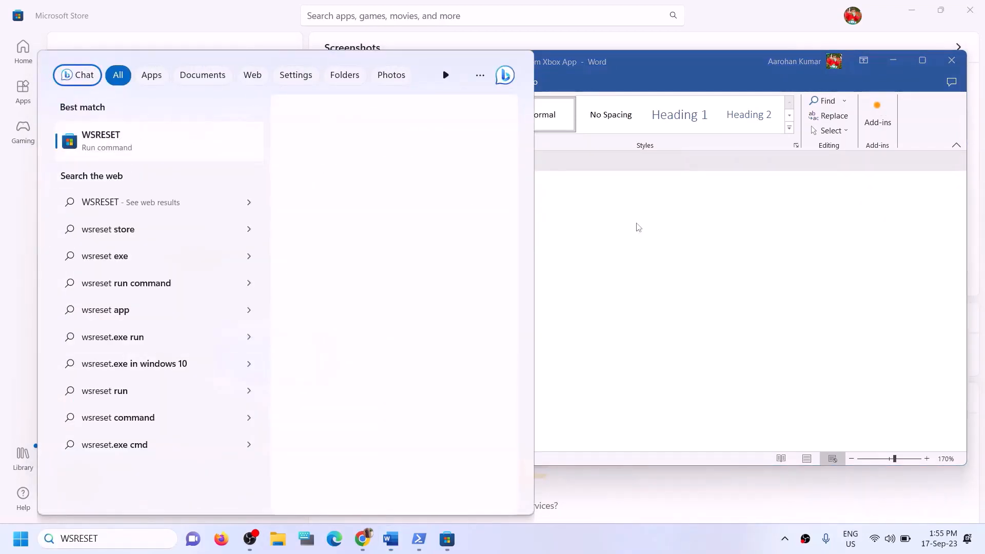
{"action": "key", "text": "Return"}
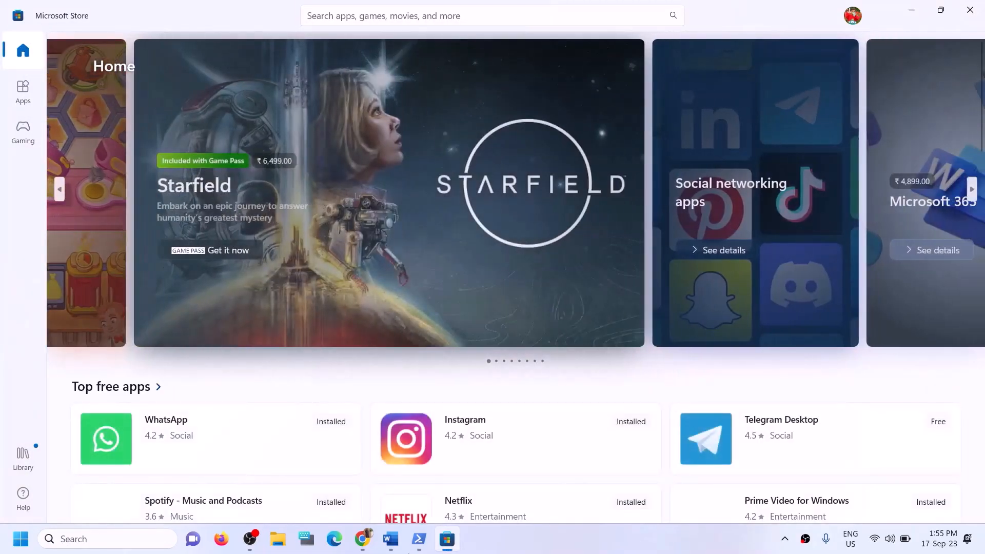
Switch back to the Word guide and review Step 11 about uninstalling and reinstalling the Xbox App/Store
{"action": "left_click", "coordinate": [398, 549]}
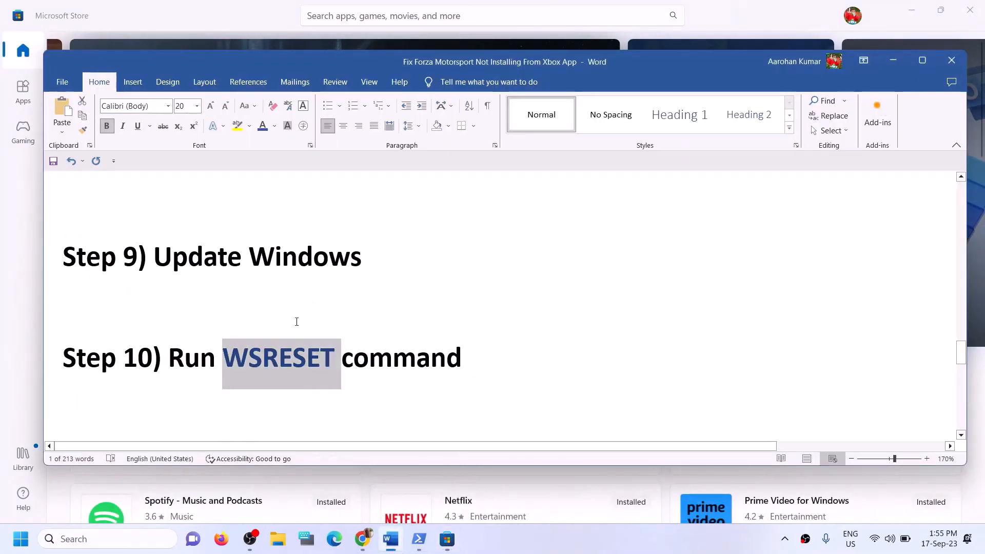
{"action": "scroll", "coordinate": [297, 321], "scroll_direction": "down", "scroll_amount": 4}
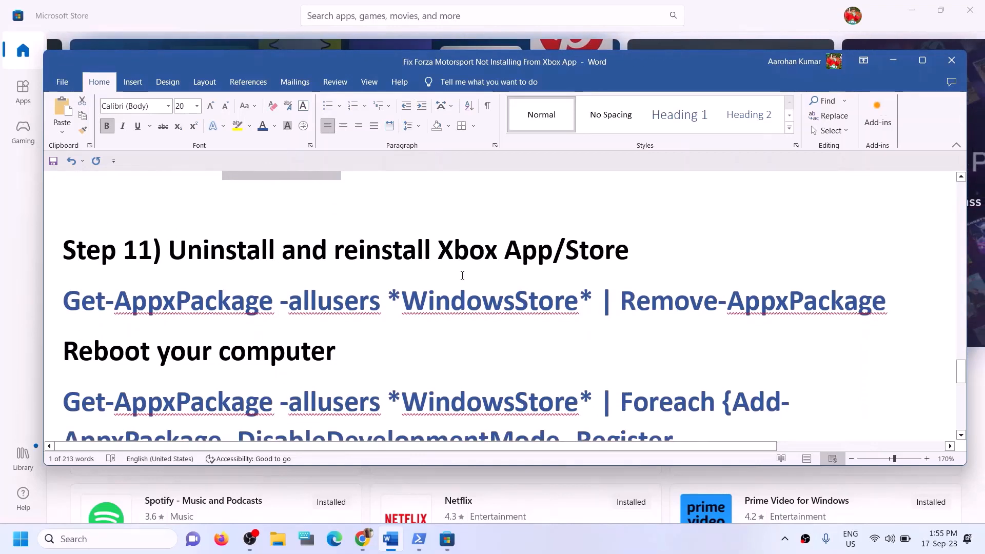
{"action": "left_click_drag", "start_coordinate": [424, 253], "coordinate": [633, 252]}
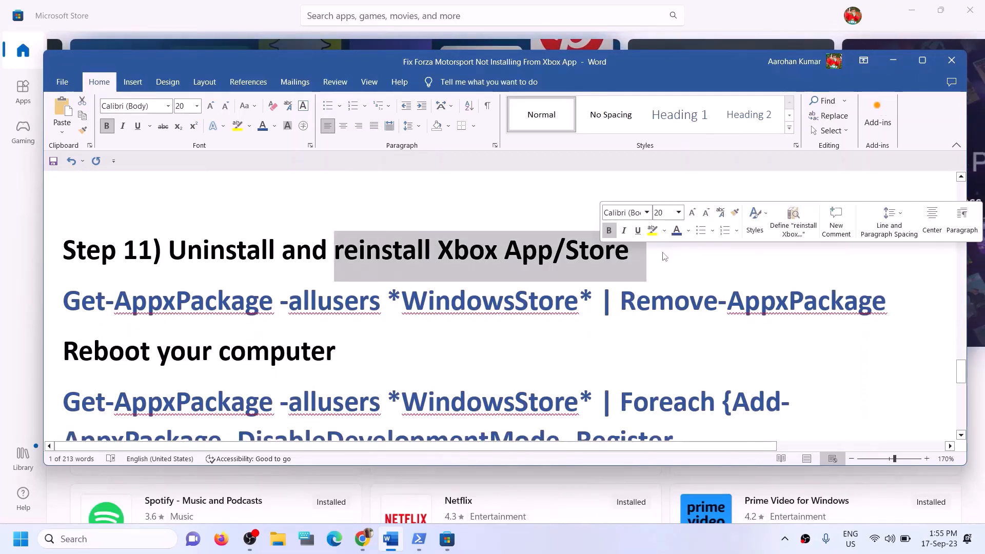
{"action": "left_click", "coordinate": [115, 310]}
{"action": "scroll", "coordinate": [457, 329], "scroll_direction": "down", "scroll_amount": 1}
{"action": "scroll", "coordinate": [456, 326], "scroll_direction": "up", "scroll_amount": 1}
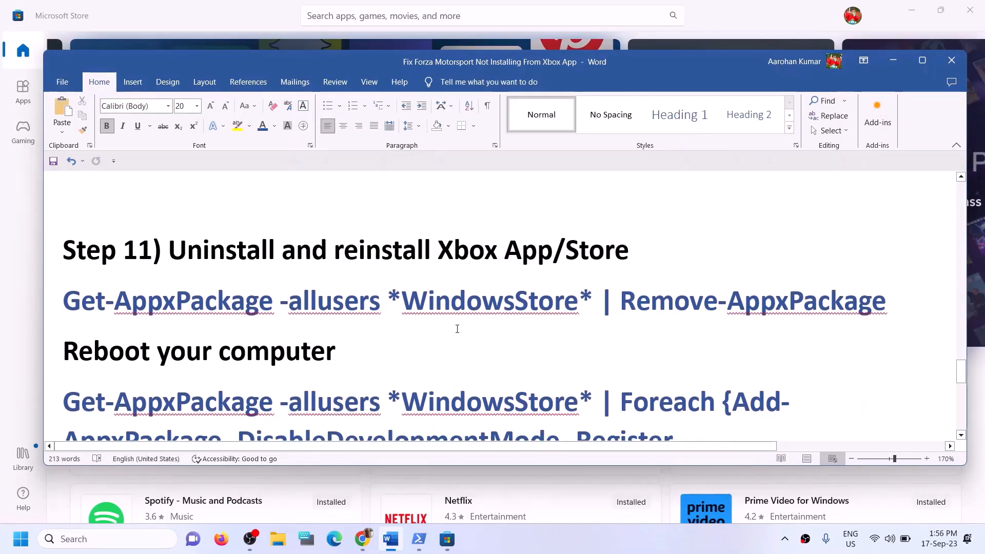
Find the Xbox app by searching Windows for "xbox", uninstall it, and return to the Word guide
{"action": "left_click", "coordinate": [101, 539]}
{"action": "type", "text": "xbo"}
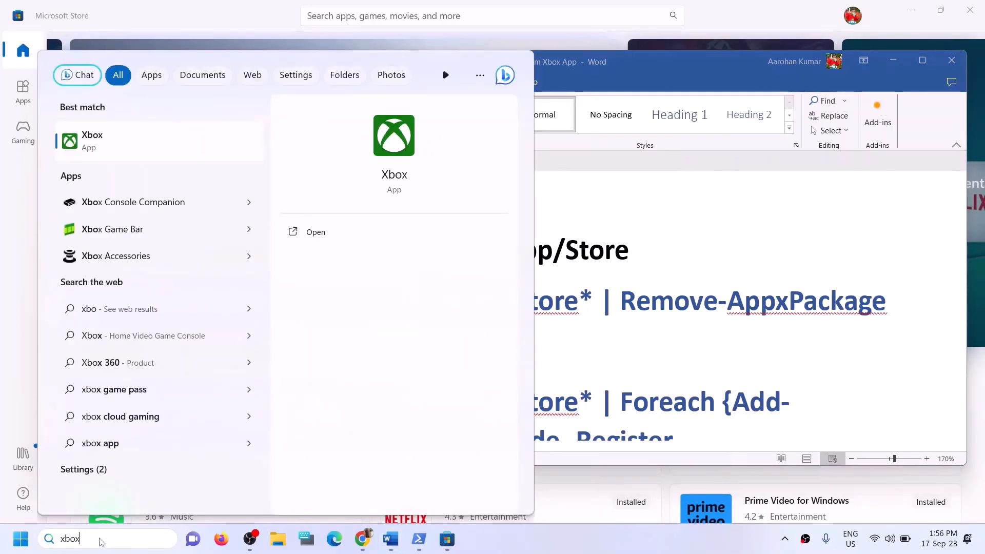
{"action": "type", "text": "x"}
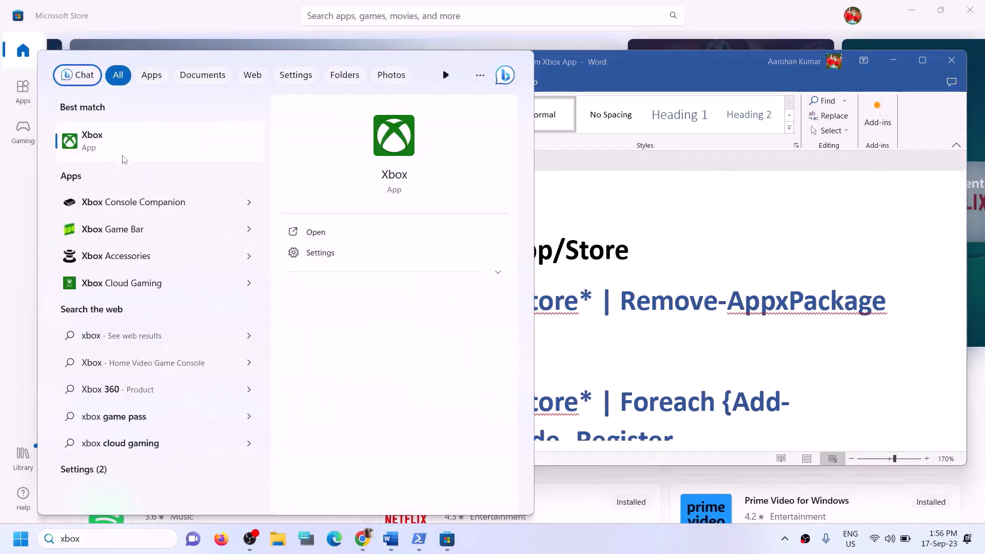
{"action": "right_click", "coordinate": [120, 154]}
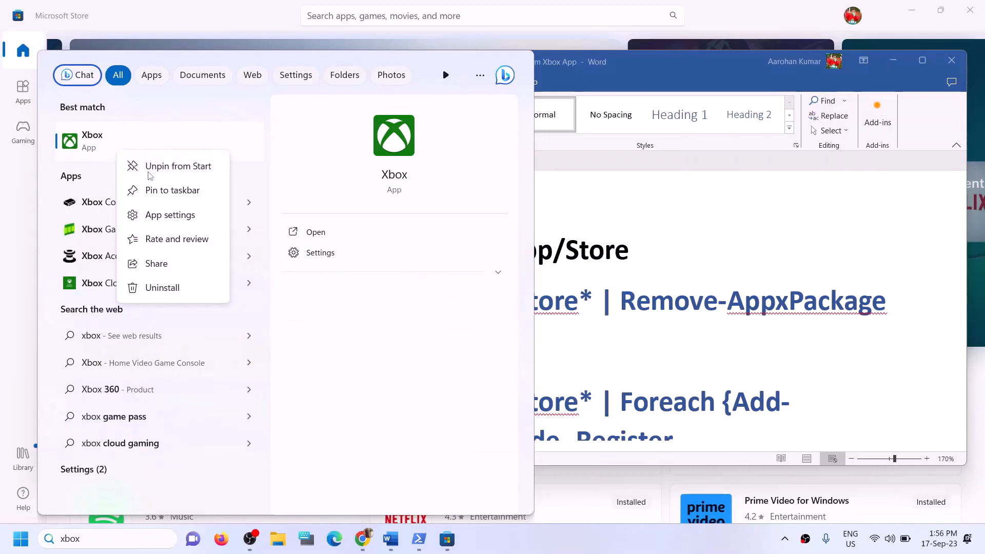
{"action": "left_click", "coordinate": [162, 287]}
{"action": "left_click", "coordinate": [209, 300]}
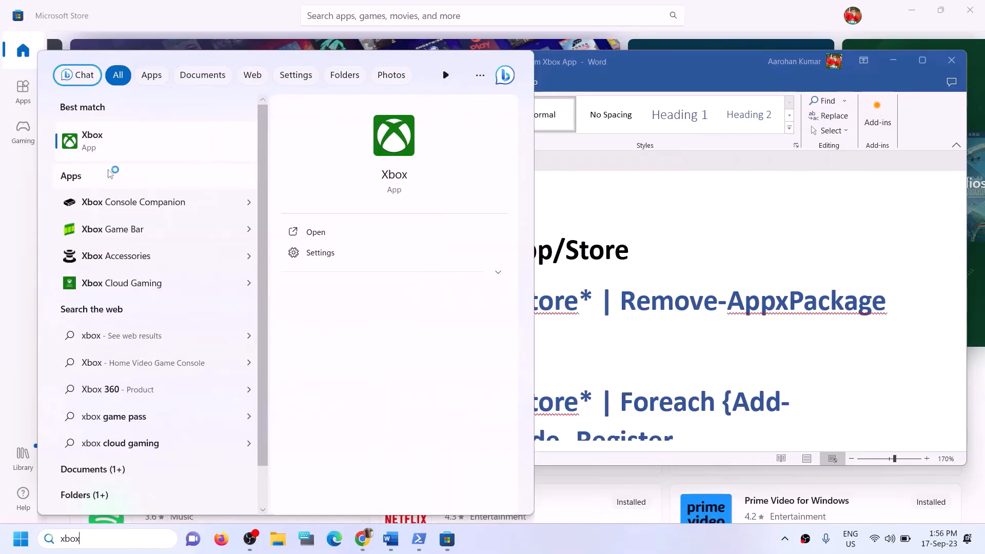
{"action": "left_click", "coordinate": [590, 248]}
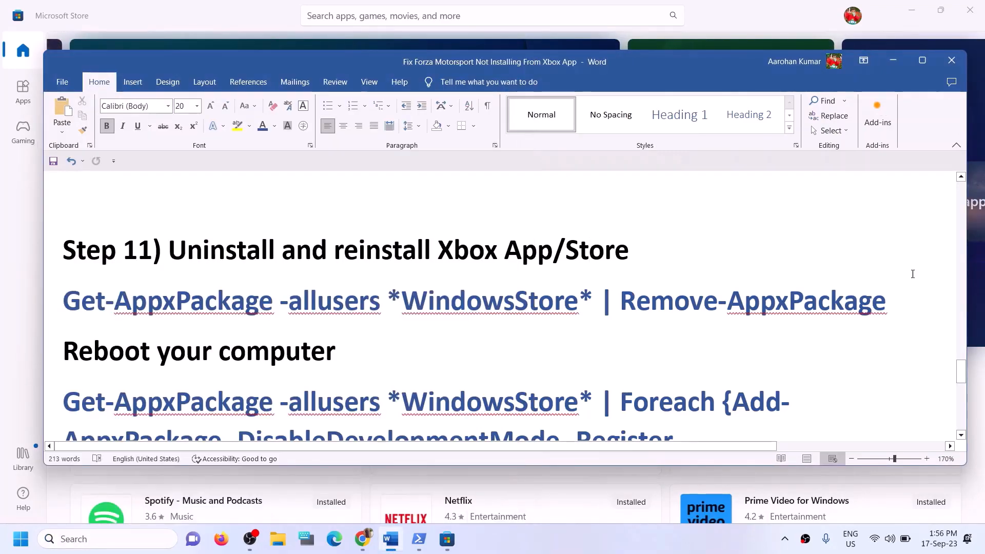
Copy the Get-AppxPackage -allusers *WindowsStore* | Remove-AppxPackage command from Step 11 of the guide
{"action": "left_click_drag", "start_coordinate": [887, 300], "coordinate": [91, 300]}
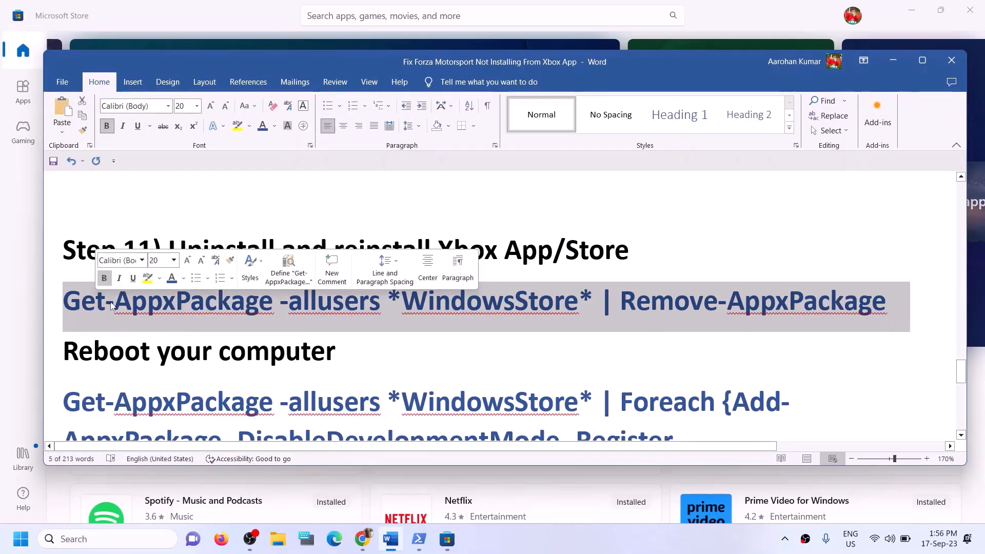
{"action": "right_click", "coordinate": [190, 301]}
{"action": "left_click", "coordinate": [206, 343]}
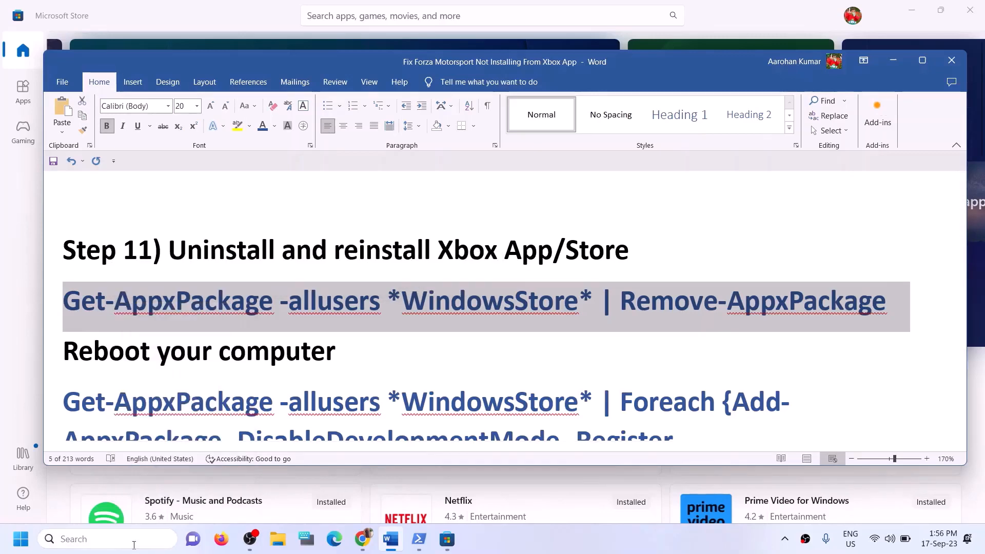
Open Windows PowerShell as administrator, allowing it to make changes, and run the copied WindowsStore removal command
{"action": "left_click", "coordinate": [133, 546]}
{"action": "type", "text": "powe"}
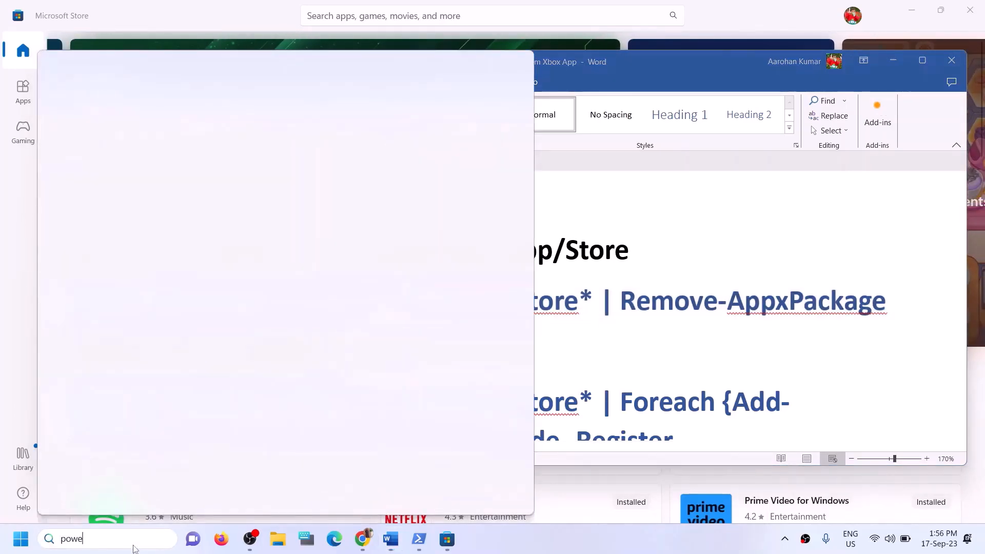
{"action": "type", "text": "rshell"}
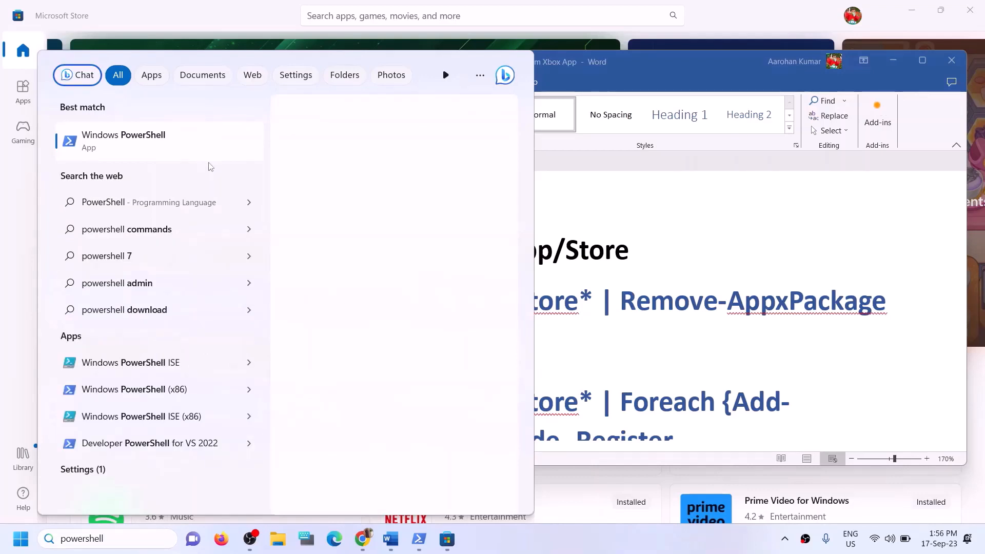
{"action": "right_click", "coordinate": [186, 146]}
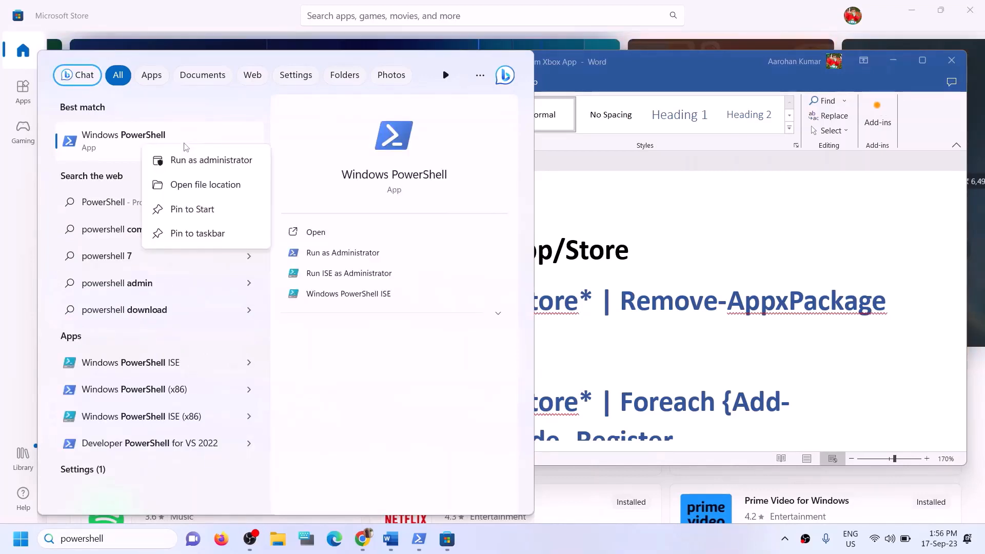
{"action": "left_click", "coordinate": [192, 166]}
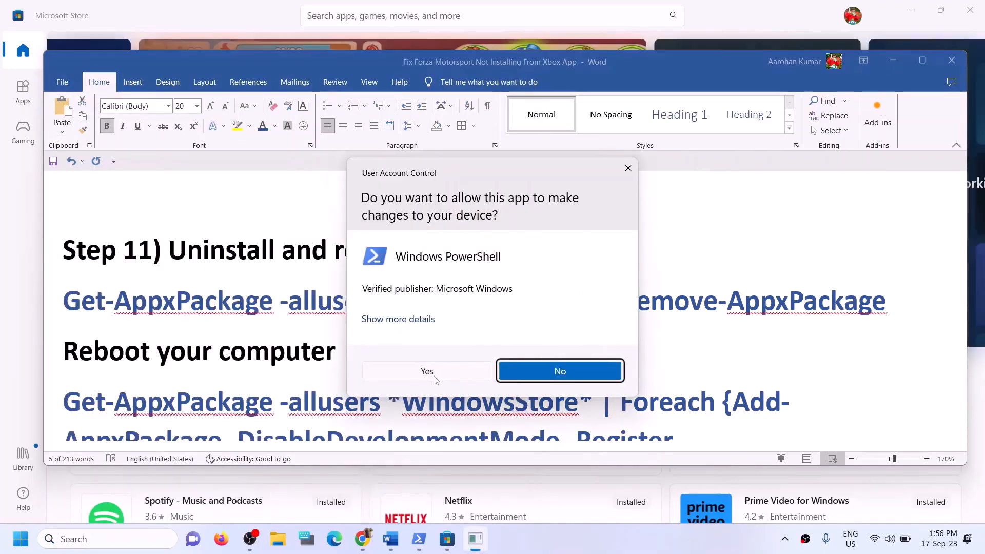
{"action": "left_click", "coordinate": [434, 374]}
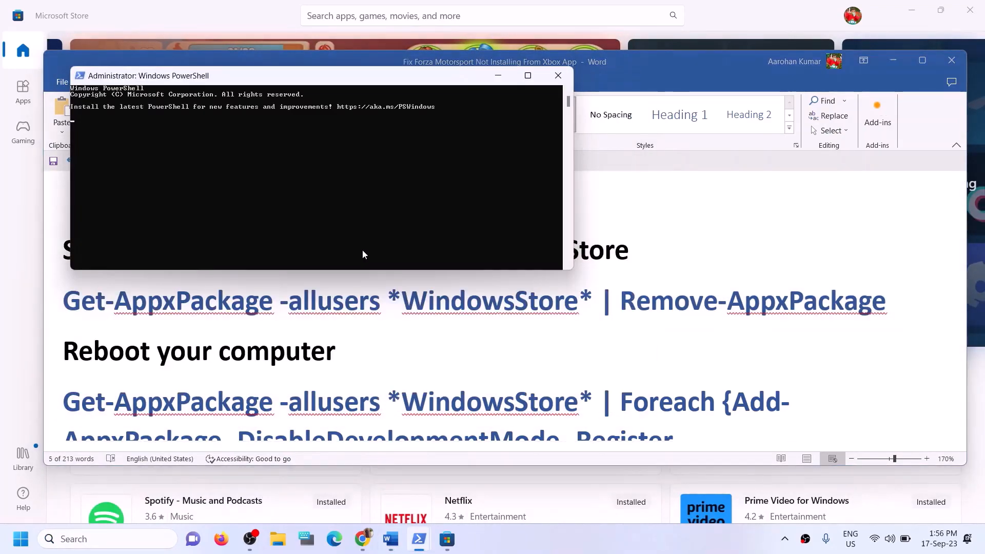
{"action": "right_click", "coordinate": [362, 250]}
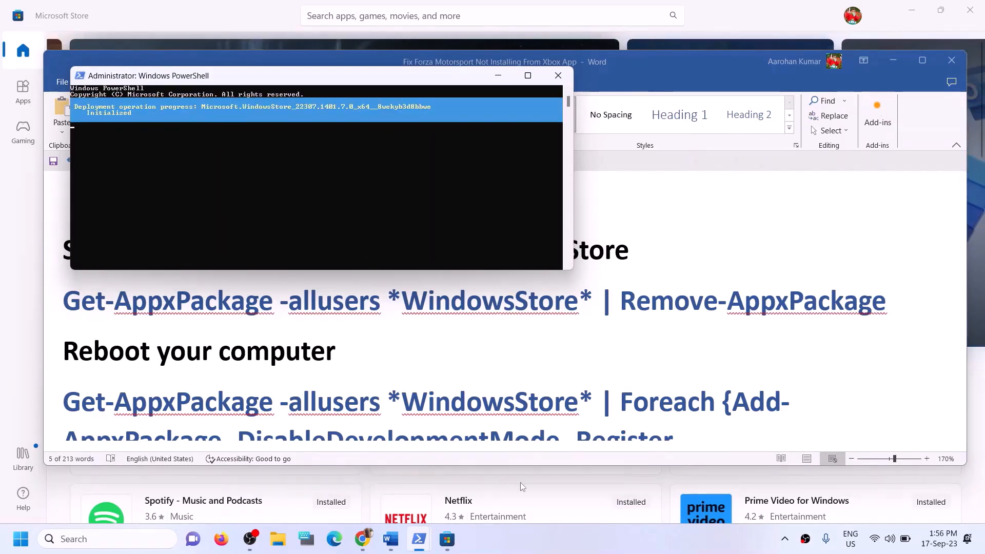
{"action": "left_click", "coordinate": [214, 16]}
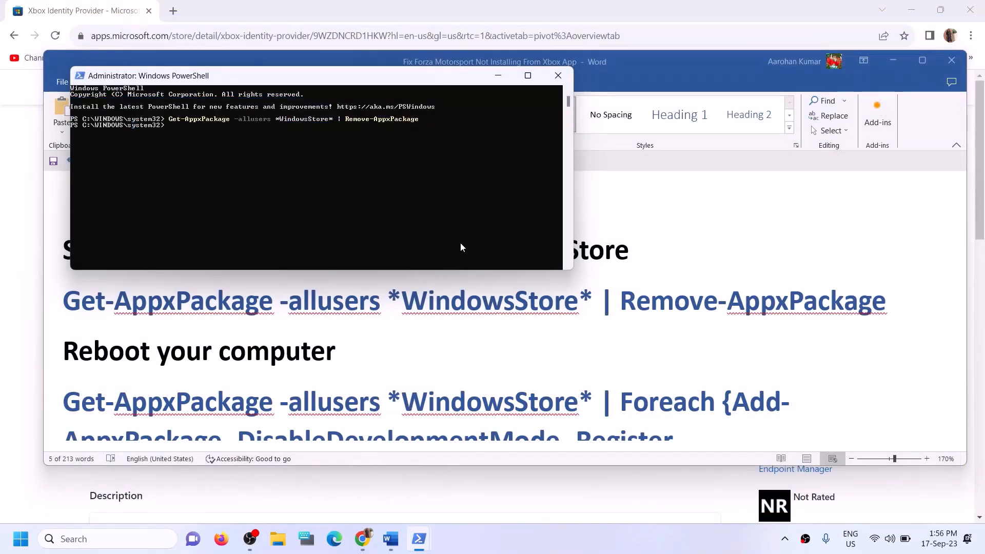
Return to the Word guide and copy the WindowsStore re-registration command below the "Reboot your computer" line
{"action": "left_click", "coordinate": [381, 348]}
{"action": "scroll", "coordinate": [378, 354], "scroll_direction": "down", "scroll_amount": 1}
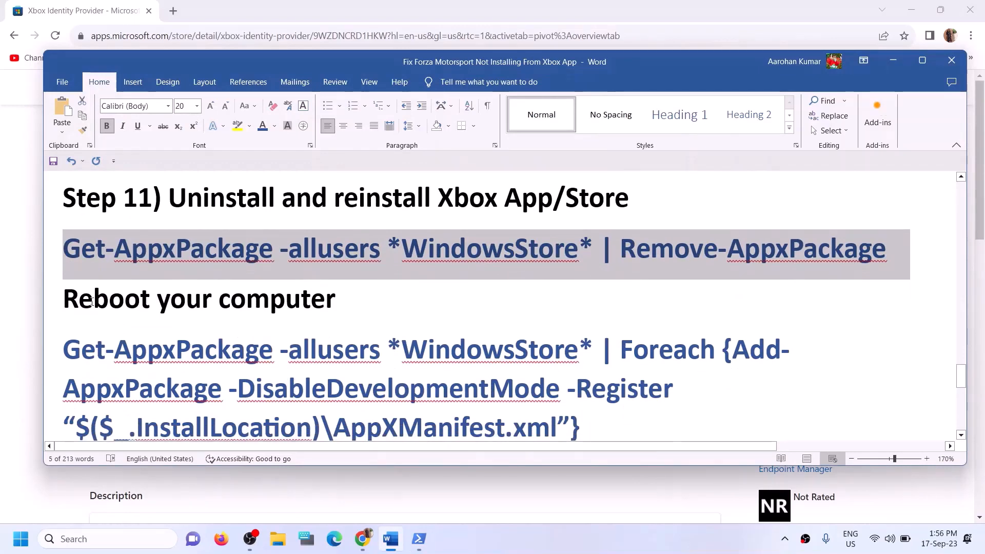
{"action": "left_click_drag", "start_coordinate": [91, 300], "coordinate": [365, 297]}
{"action": "scroll", "coordinate": [594, 378], "scroll_direction": "down", "scroll_amount": 1}
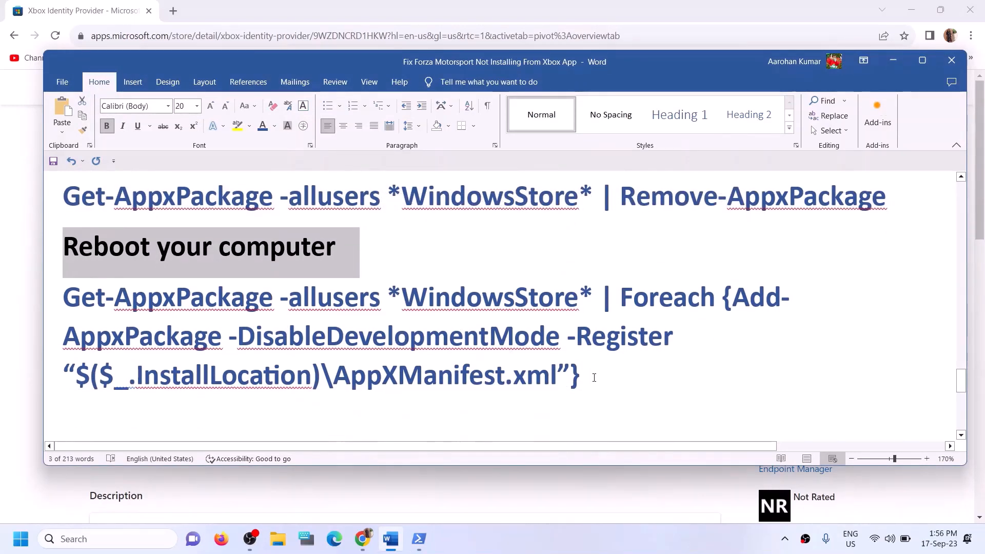
{"action": "left_click_drag", "start_coordinate": [593, 378], "coordinate": [63, 297]}
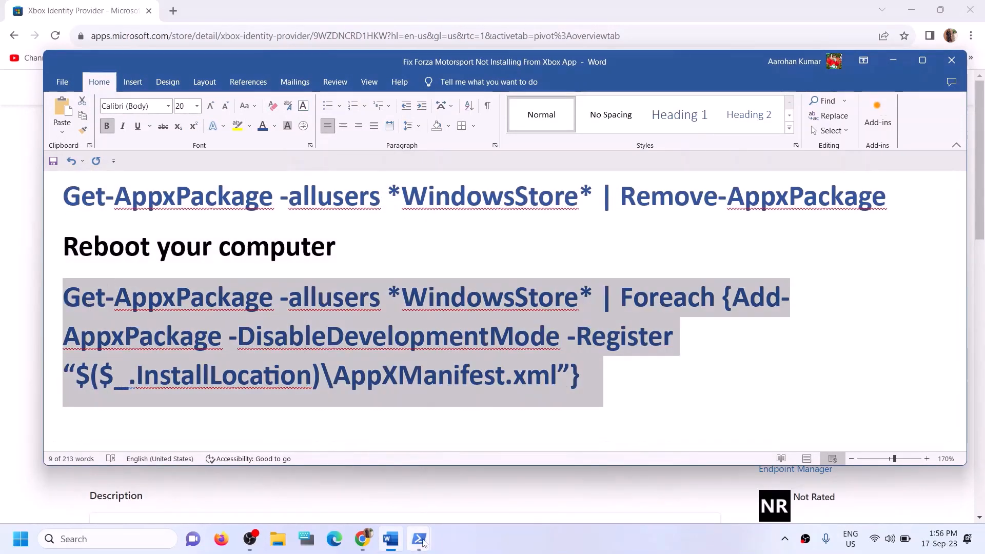
{"action": "mouse_move", "coordinate": [423, 542]}
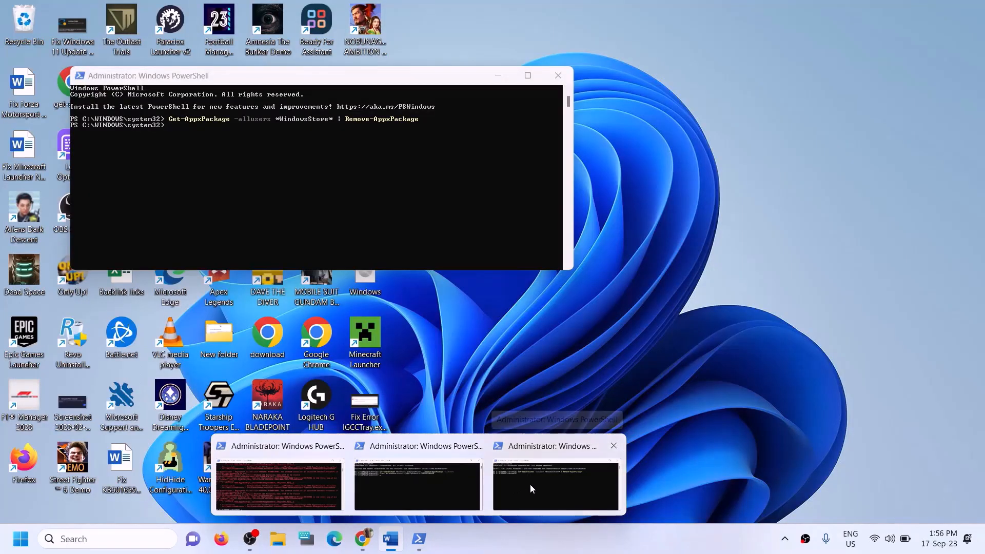
{"action": "left_click", "coordinate": [530, 484]}
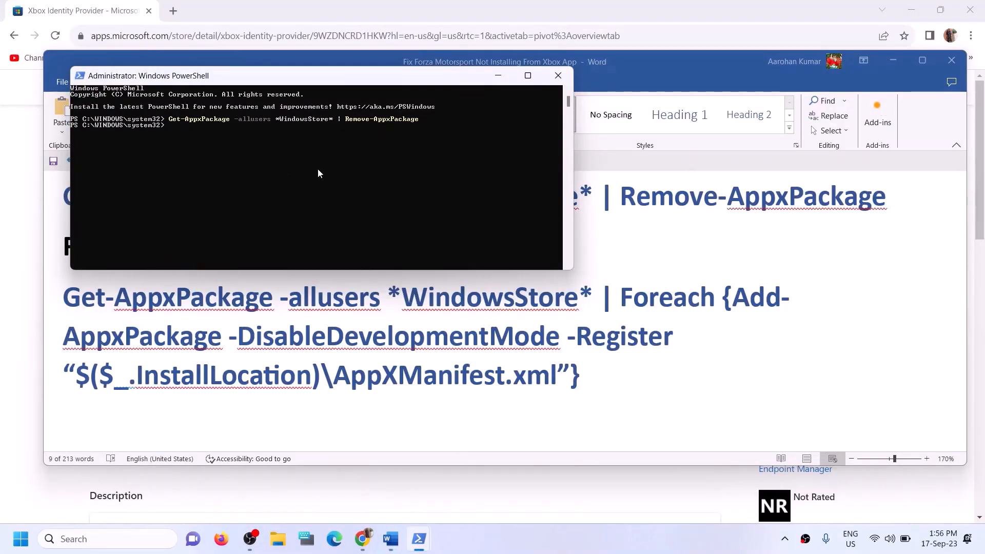
{"action": "left_click", "coordinate": [568, 340]}
{"action": "left_click_drag", "start_coordinate": [103, 239], "coordinate": [336, 250]}
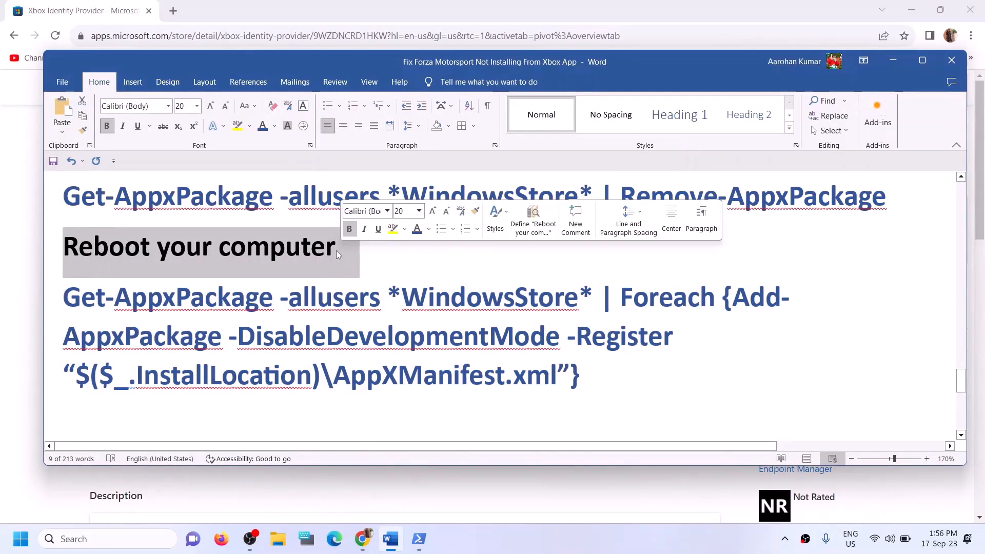
Switch to the latest administrator PowerShell window and run the copied Get-AppxPackage *WindowsStore* command with Add-AppxPackage -DisableDevelopmentMode -Register and AppXManifest.xml
{"action": "left_click", "coordinate": [420, 540]}
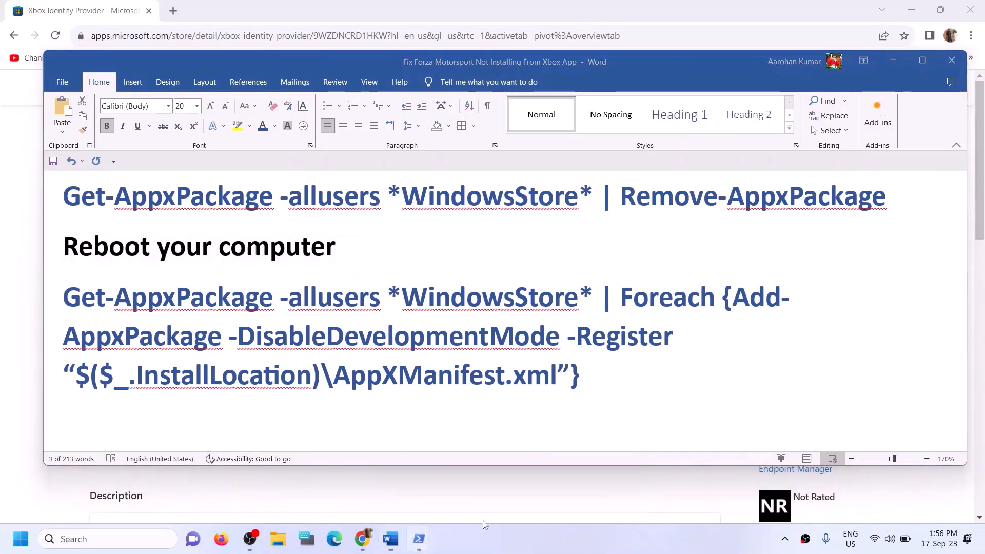
{"action": "mouse_move", "coordinate": [430, 546]}
{"action": "left_click", "coordinate": [418, 487]}
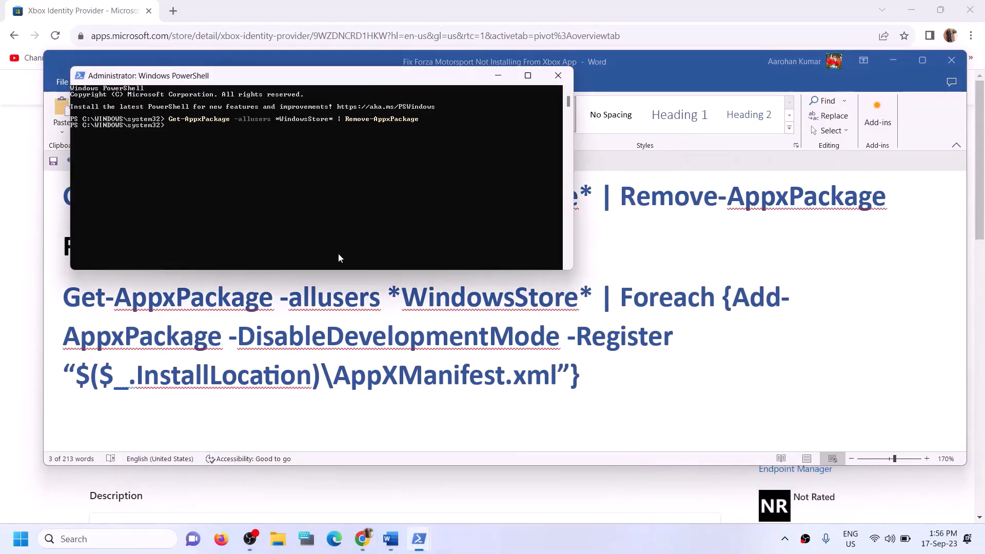
{"action": "right_click", "coordinate": [197, 154]}
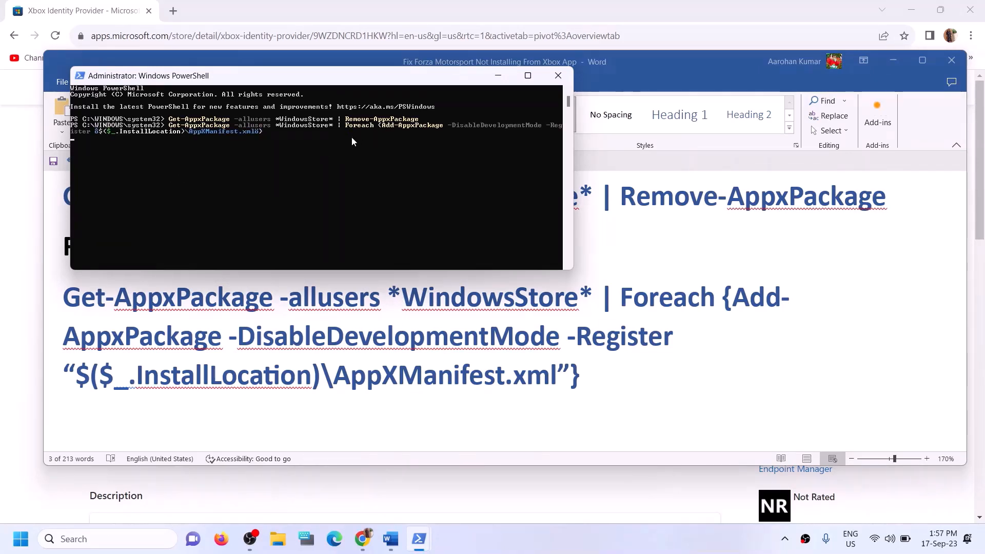
{"action": "key", "text": "Return"}
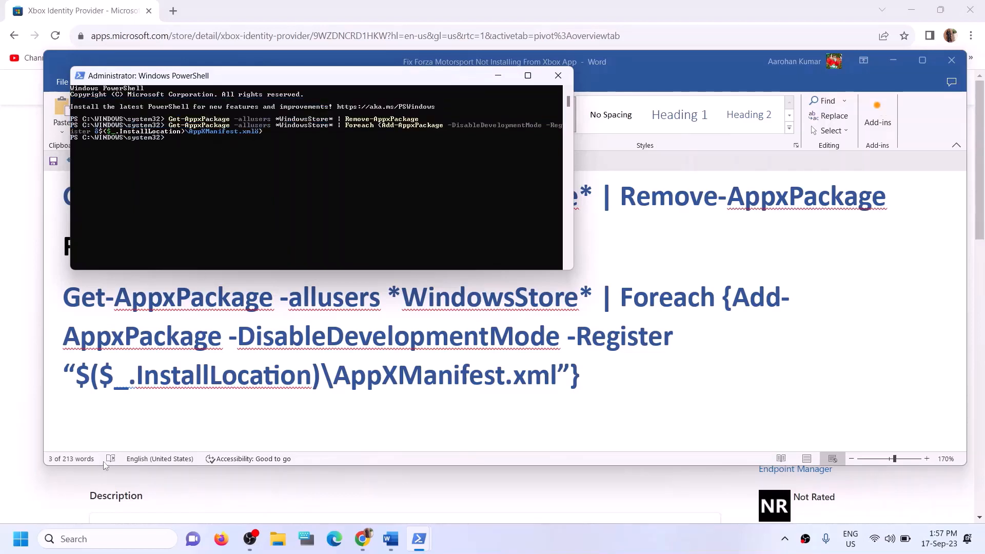
Search Windows for "store" to check for the Microsoft Store app, and return to the Word guide
{"action": "left_click", "coordinate": [98, 544]}
{"action": "type", "text": "sto"}
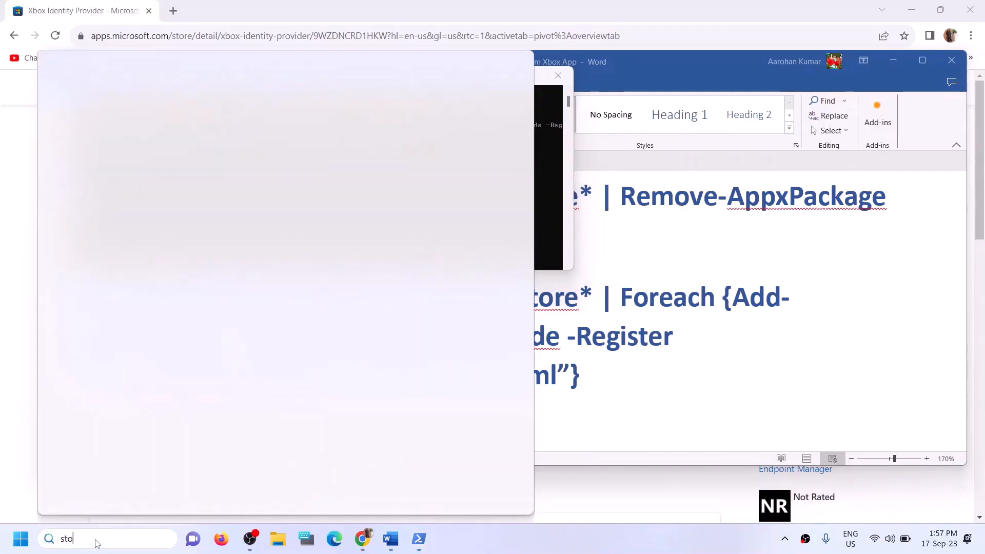
{"action": "type", "text": "re"}
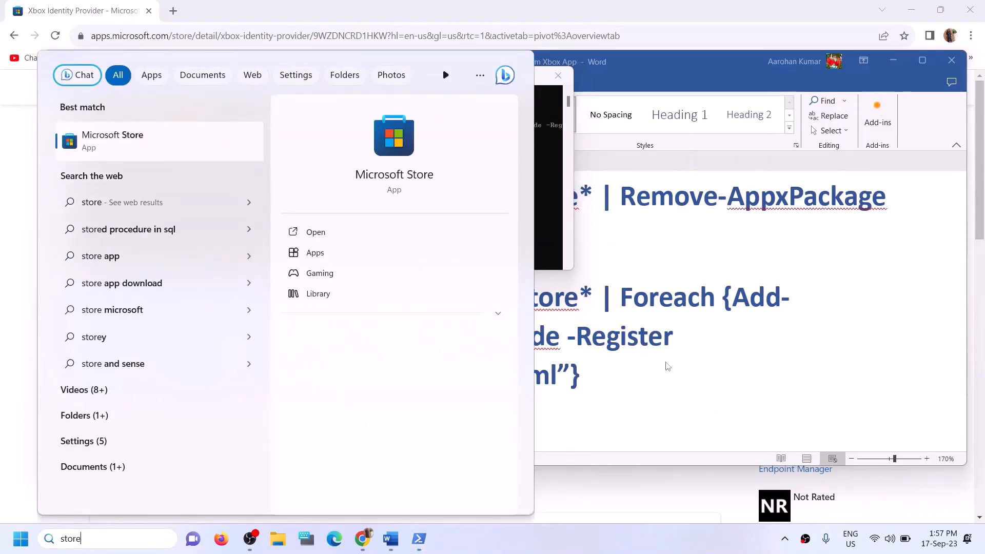
{"action": "left_click", "coordinate": [666, 365]}
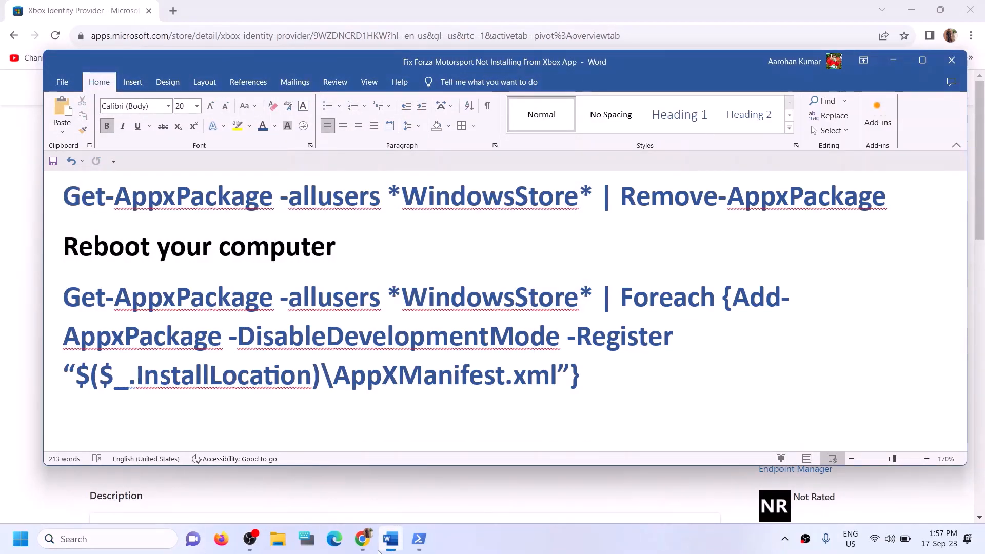
Search Windows for "store", open the Microsoft Store app and maximize its window
{"action": "left_click", "coordinate": [119, 536]}
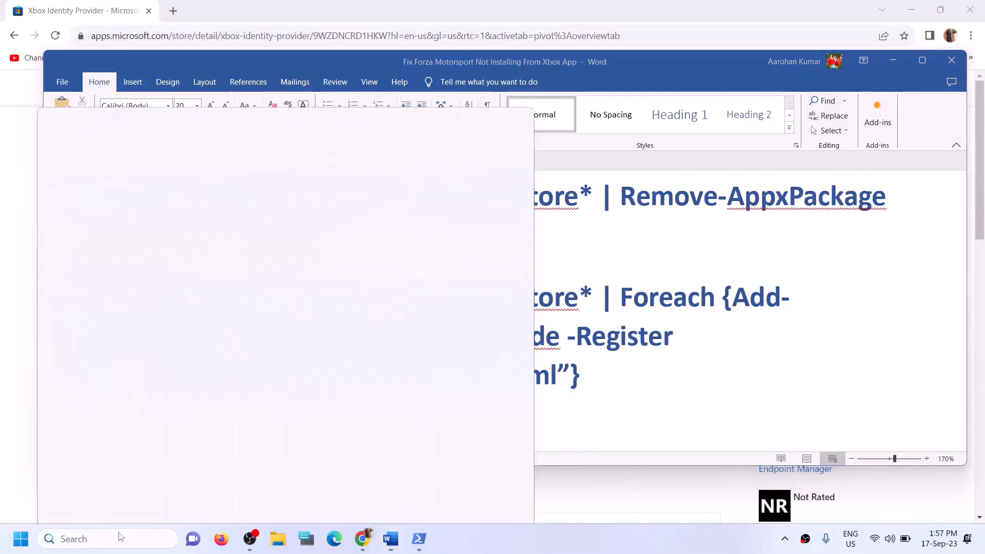
{"action": "type", "text": "store"}
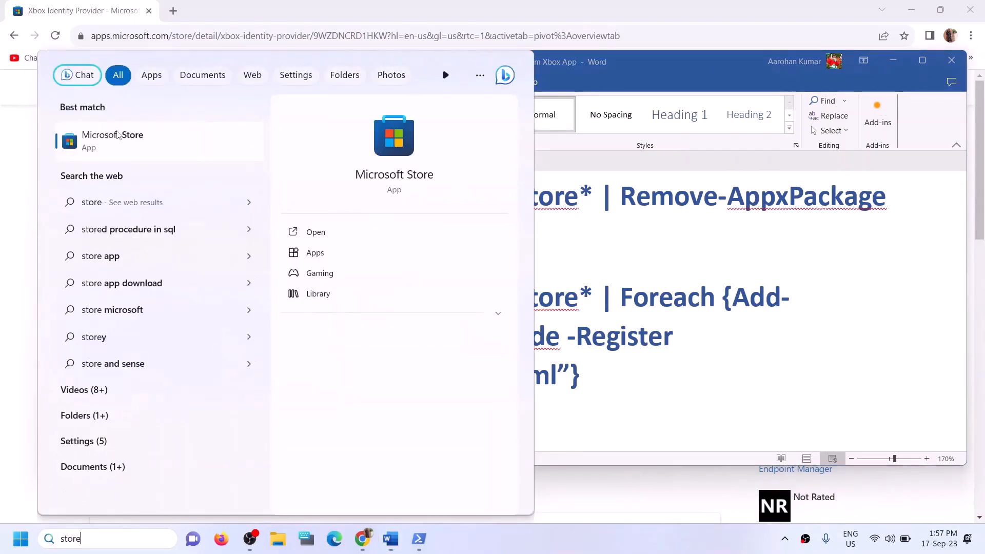
{"action": "left_click", "coordinate": [405, 139]}
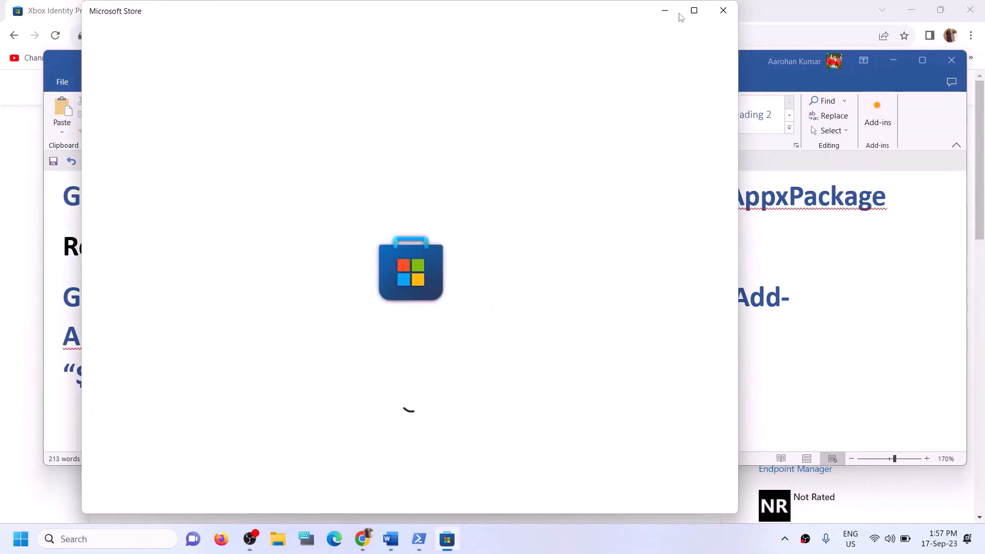
{"action": "left_click", "coordinate": [693, 11]}
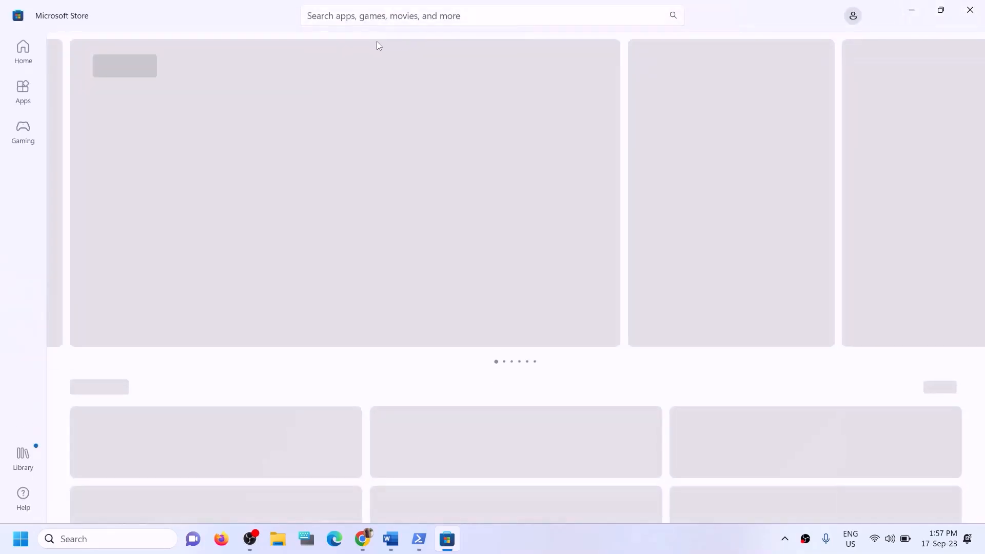
Search the Microsoft Store for "xbox", open the Xbox app's page and start installing it
{"action": "left_click", "coordinate": [355, 16]}
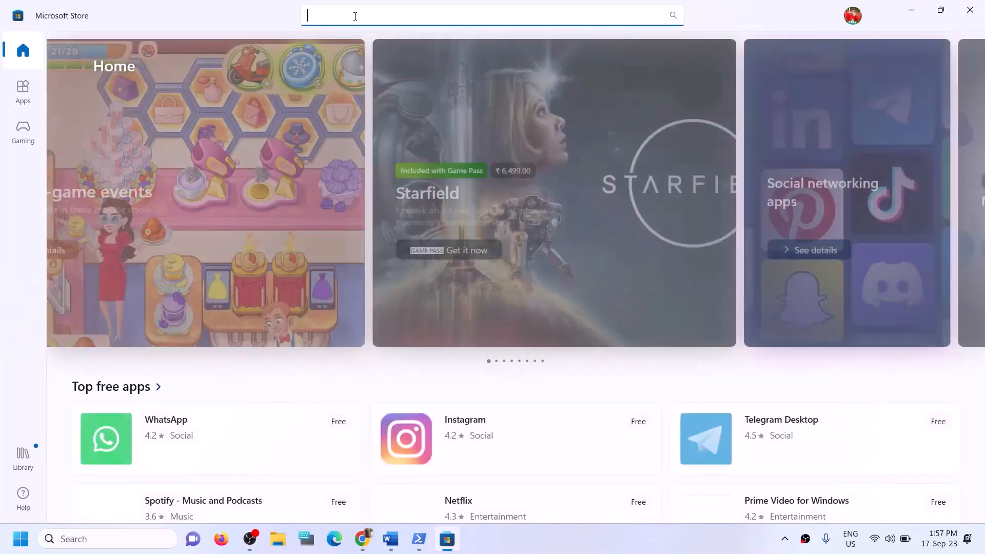
{"action": "type", "text": "xbox"}
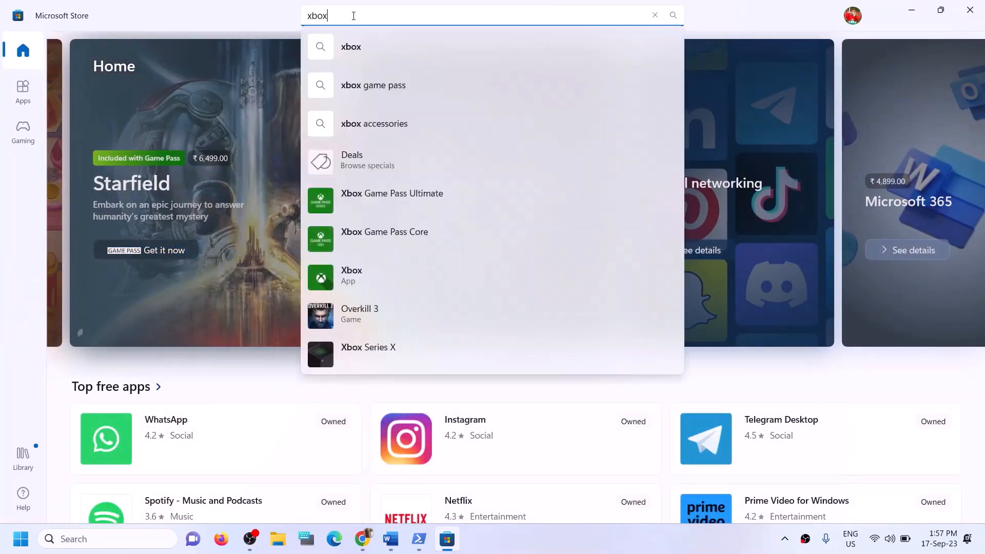
{"action": "left_click", "coordinate": [361, 269]}
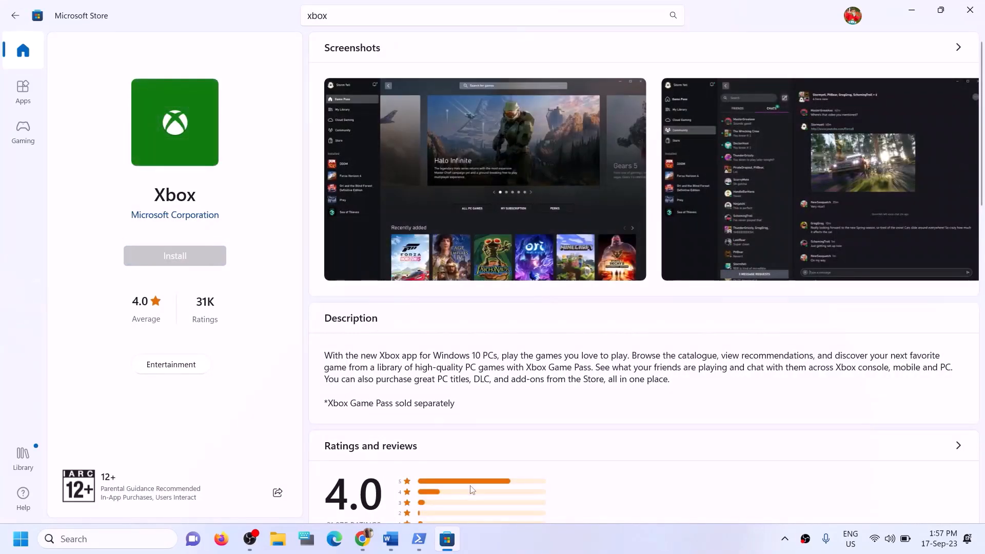
{"action": "left_click", "coordinate": [420, 367]}
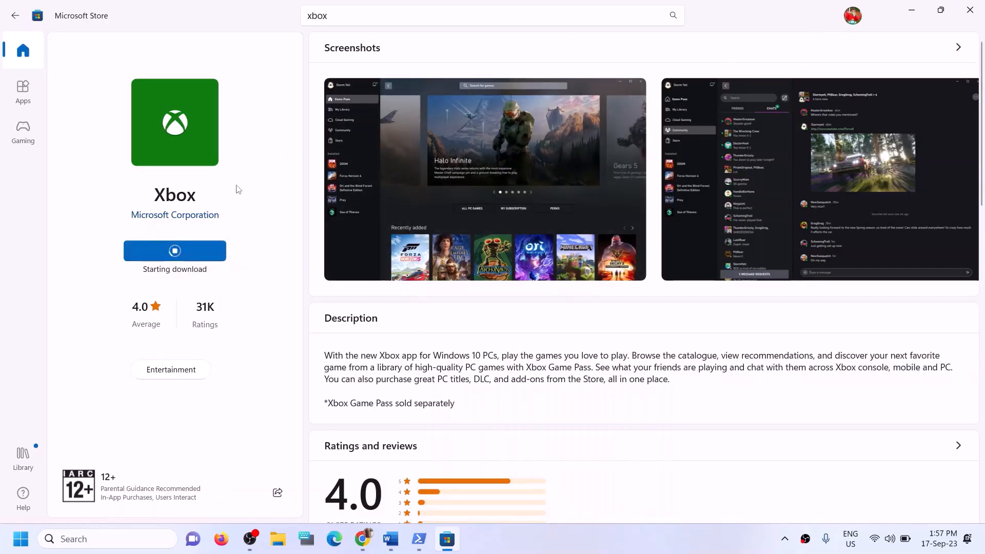
Return to the Word guide and read Step 12, highlighting "Try installing to C drive", then briefly open and close File Explorer
{"action": "left_click", "coordinate": [400, 538]}
{"action": "scroll", "coordinate": [310, 355], "scroll_direction": "down", "scroll_amount": 2}
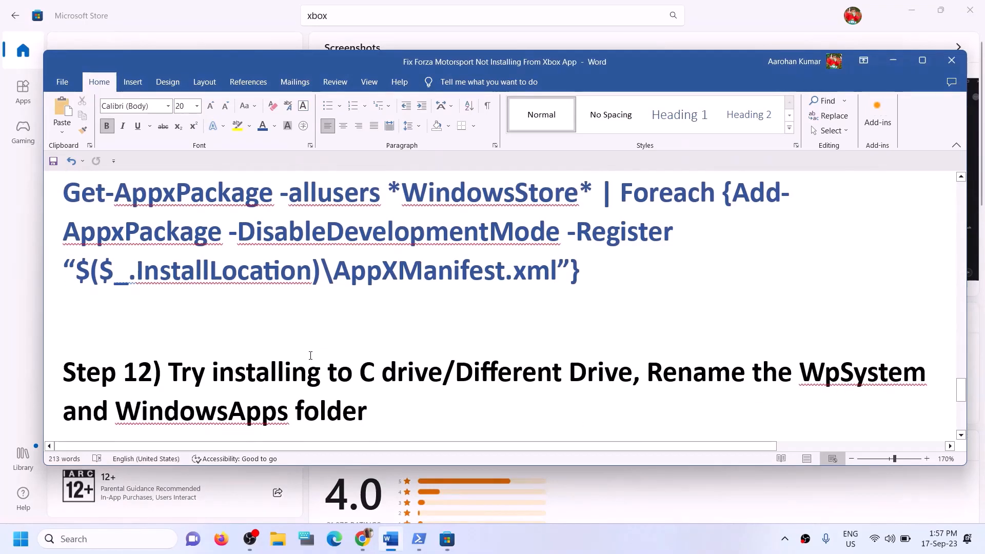
{"action": "scroll", "coordinate": [310, 356], "scroll_direction": "down", "scroll_amount": 1}
{"action": "left_click_drag", "start_coordinate": [188, 315], "coordinate": [442, 320]}
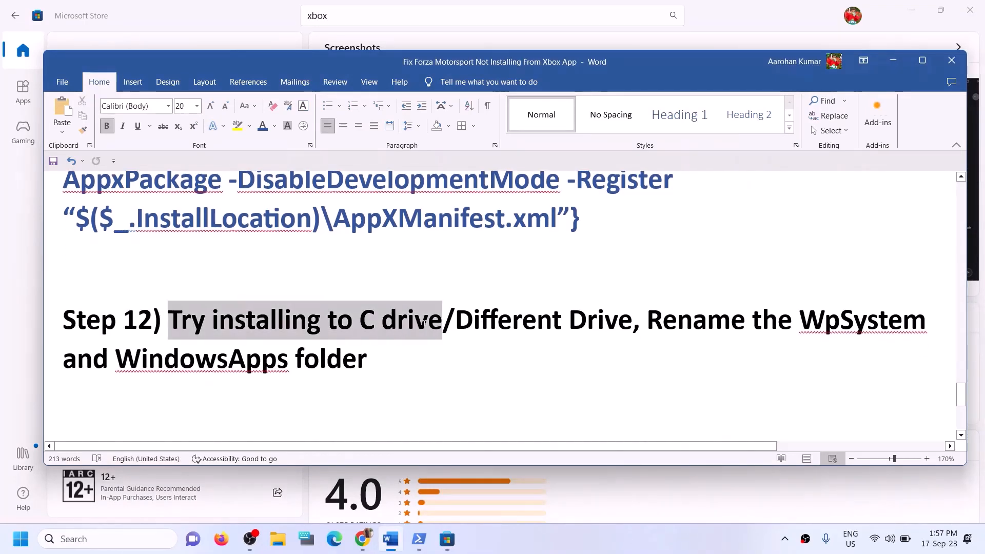
{"action": "left_click", "coordinate": [474, 327]}
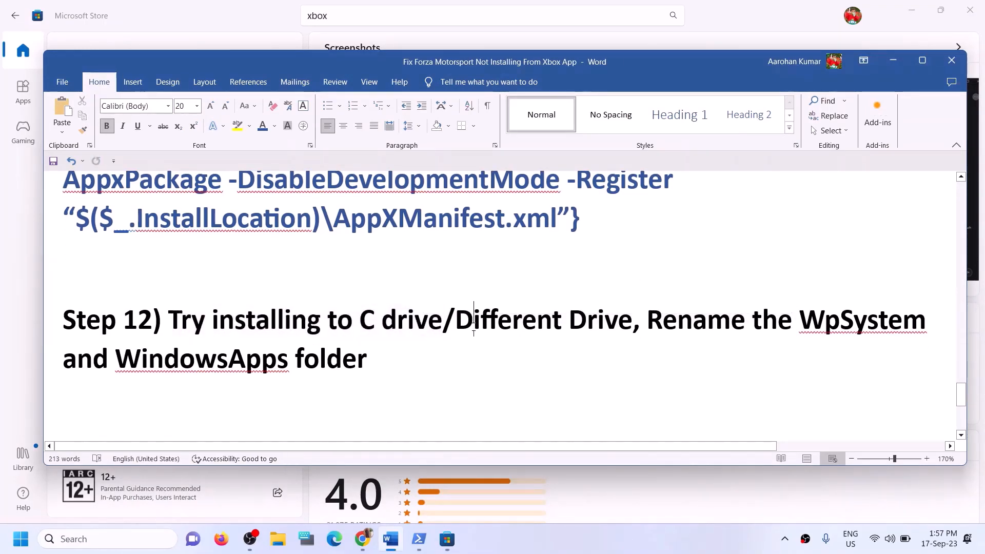
{"action": "left_click", "coordinate": [277, 539]}
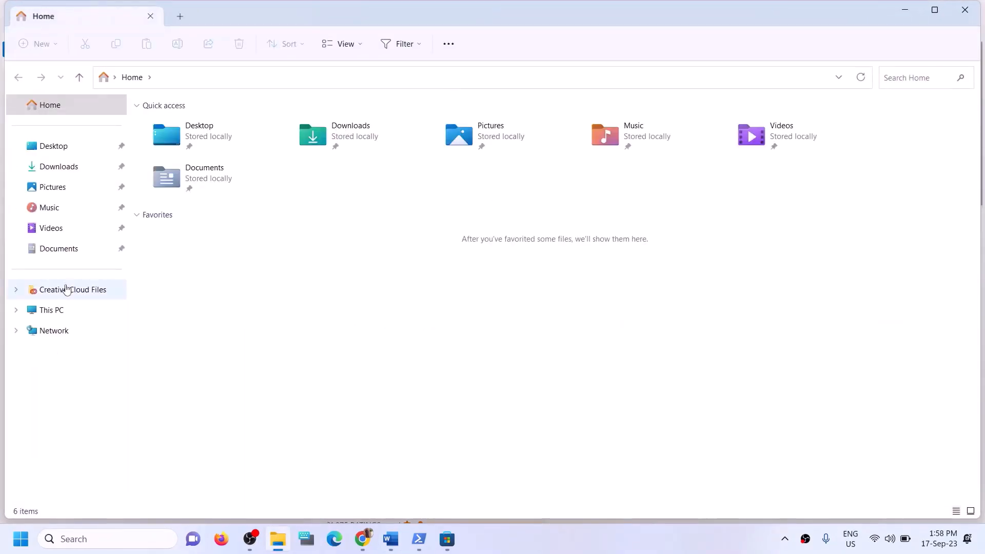
{"action": "left_click", "coordinate": [965, 9]}
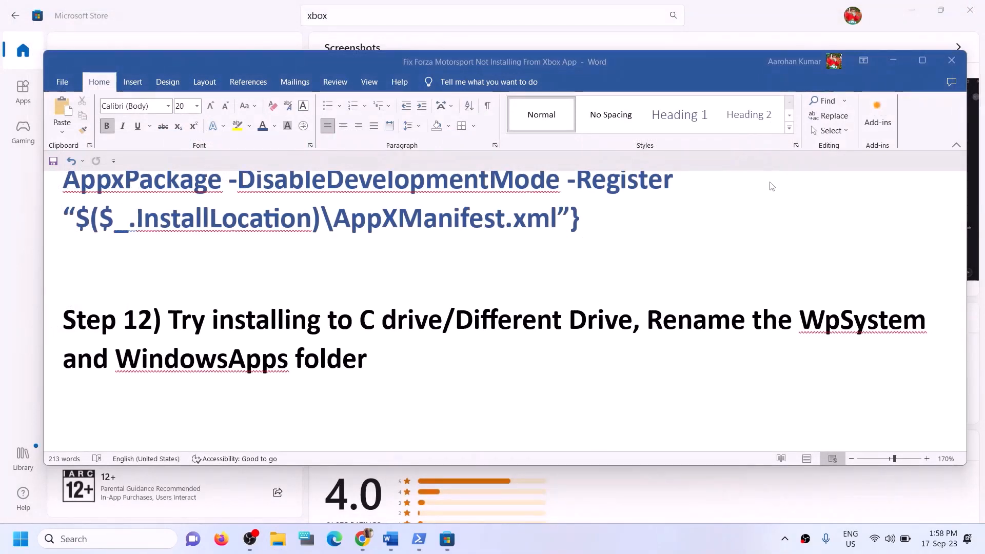
Open Windows Settings and look through the advanced app settings and the installed apps list
{"action": "key", "text": "super+i"}
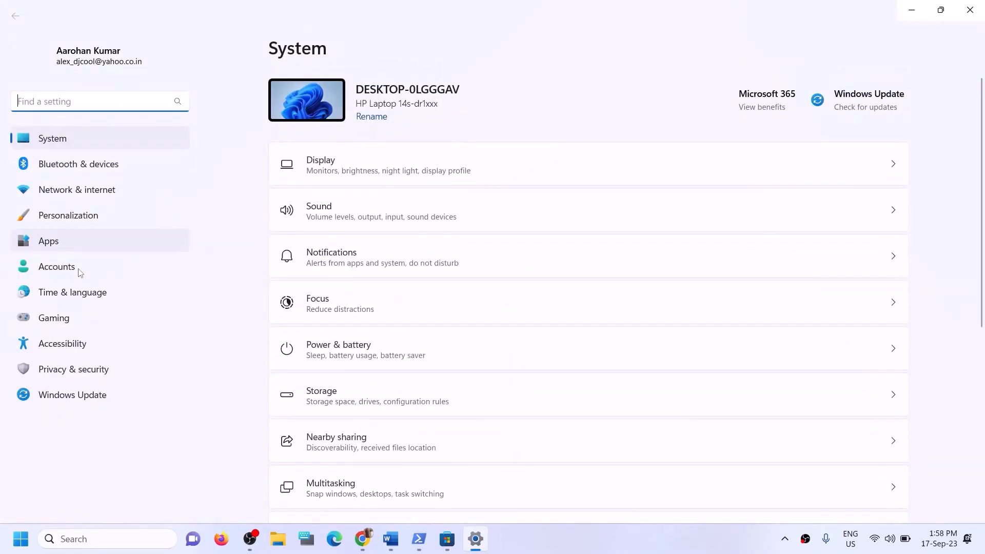
{"action": "left_click", "coordinate": [70, 247]}
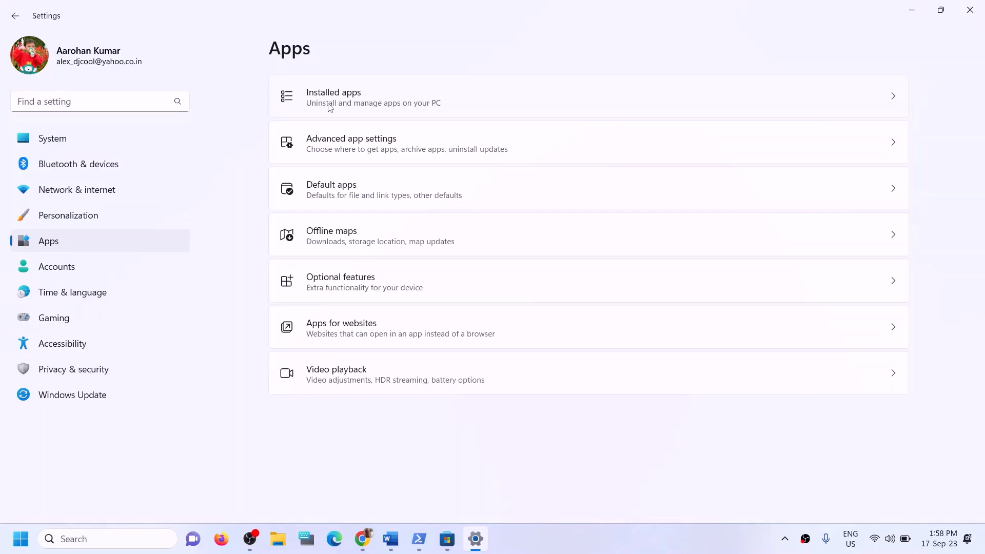
{"action": "left_click", "coordinate": [374, 152]}
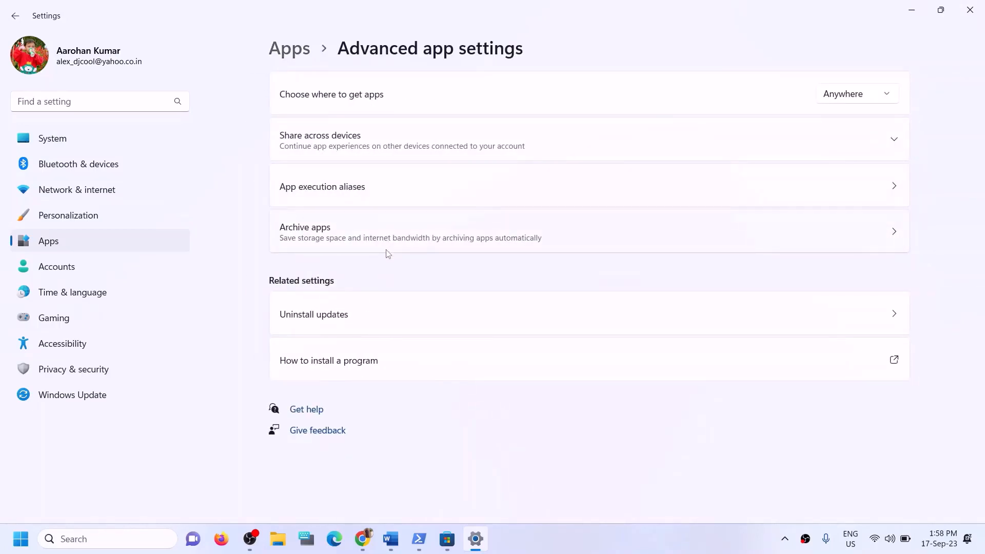
{"action": "left_click", "coordinate": [292, 49]}
{"action": "left_click", "coordinate": [326, 102]}
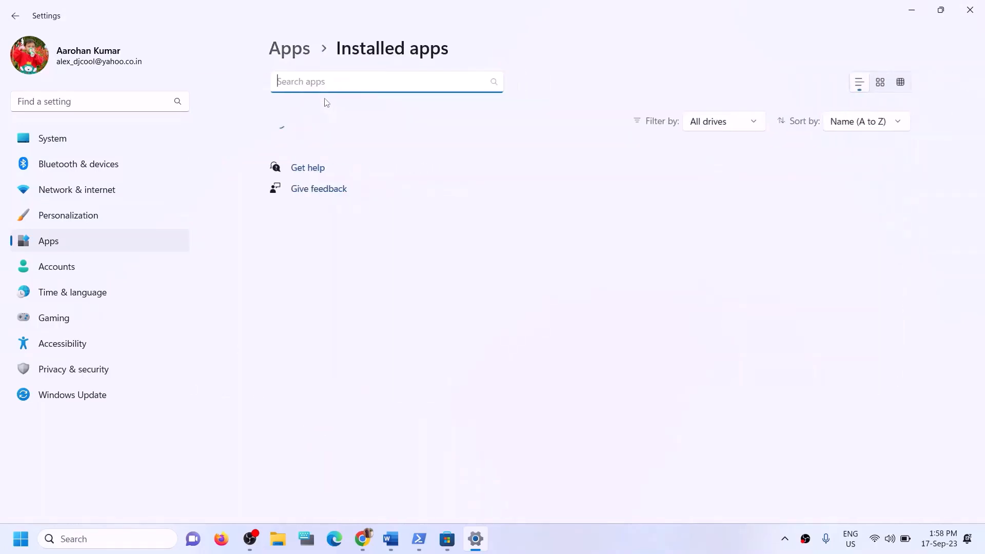
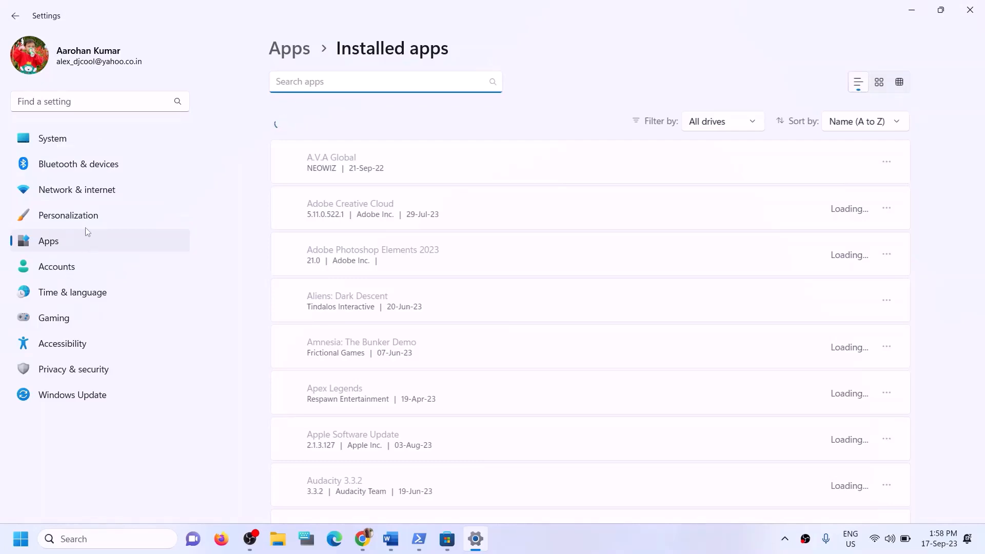
Open "Where new content is saved" in the advanced system storage settings and view the drive choices for new apps
{"action": "left_click", "coordinate": [55, 141]}
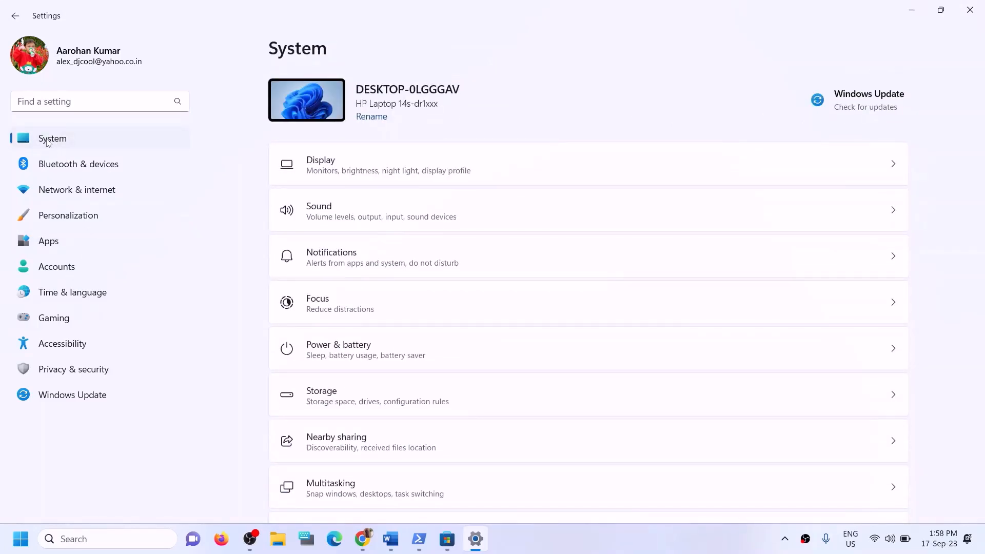
{"action": "scroll", "coordinate": [338, 303], "scroll_direction": "down", "scroll_amount": 4}
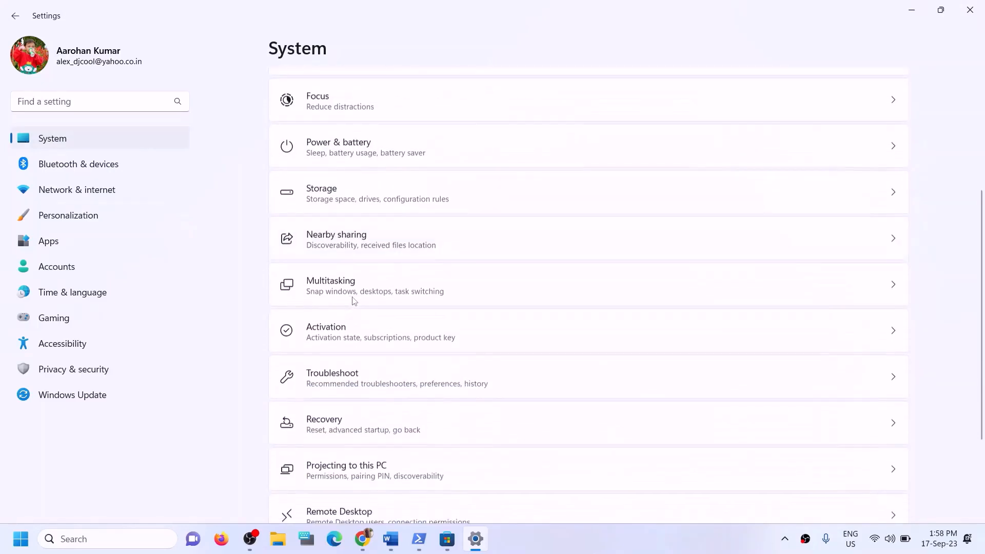
{"action": "left_click", "coordinate": [352, 192]}
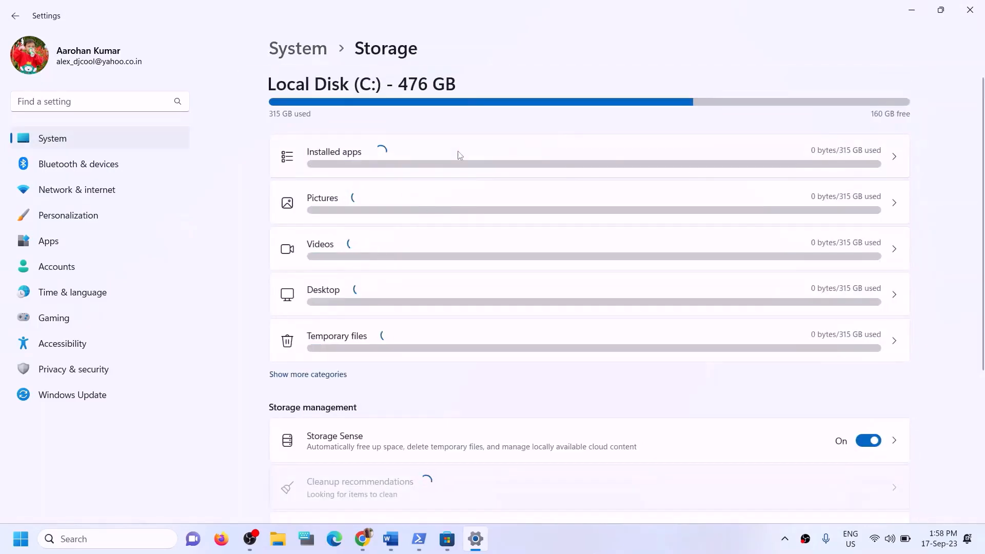
{"action": "scroll", "coordinate": [436, 298], "scroll_direction": "down", "scroll_amount": 5}
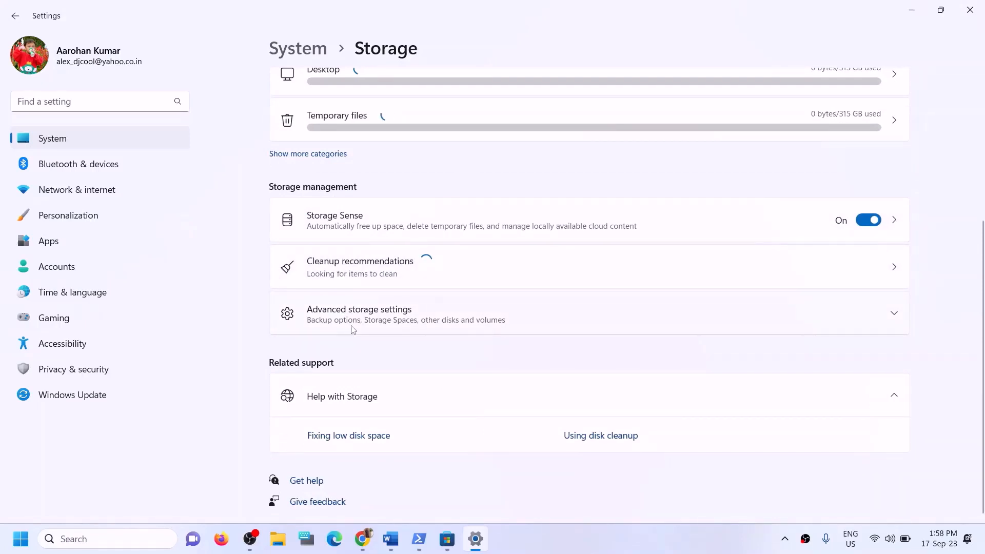
{"action": "left_click", "coordinate": [377, 311]}
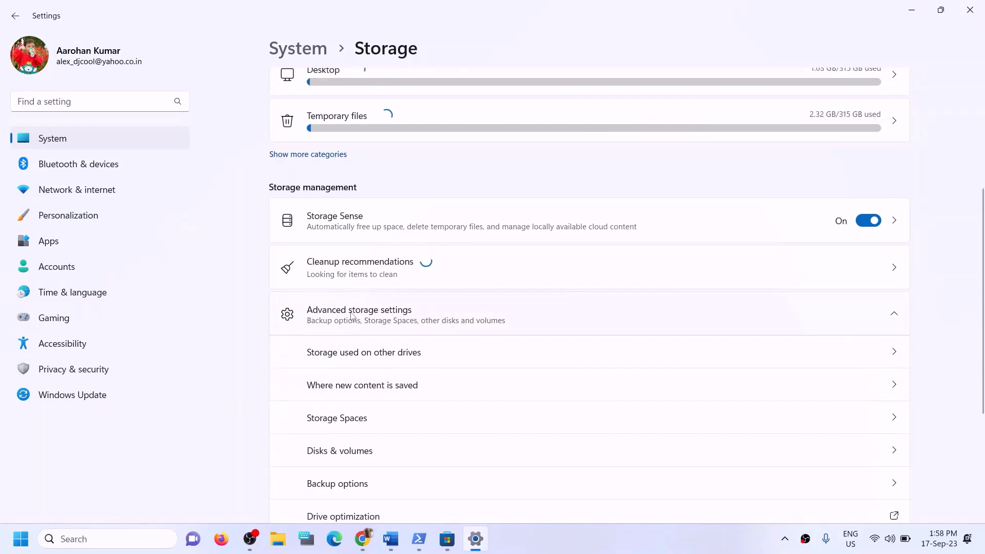
{"action": "scroll", "coordinate": [375, 318], "scroll_direction": "down", "scroll_amount": 1}
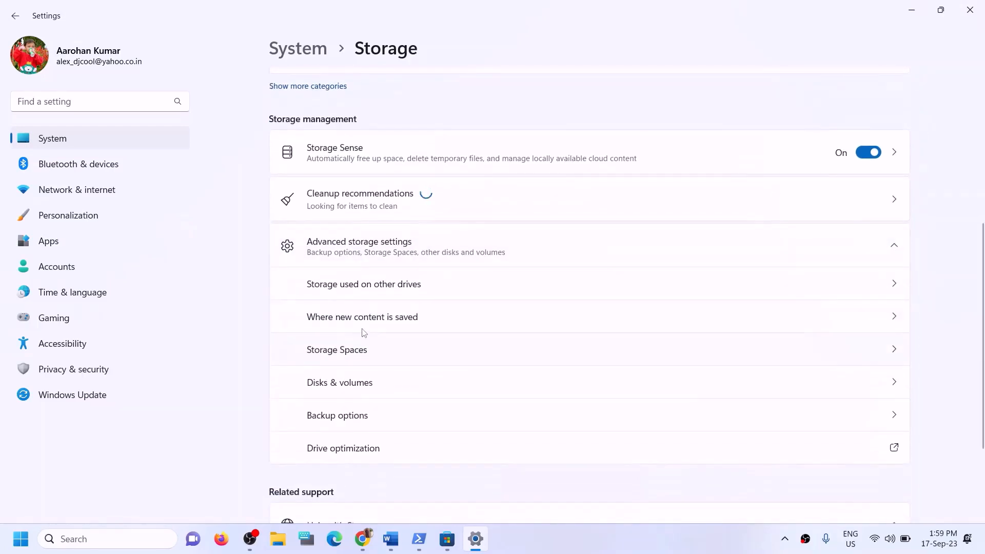
{"action": "left_click", "coordinate": [356, 324]}
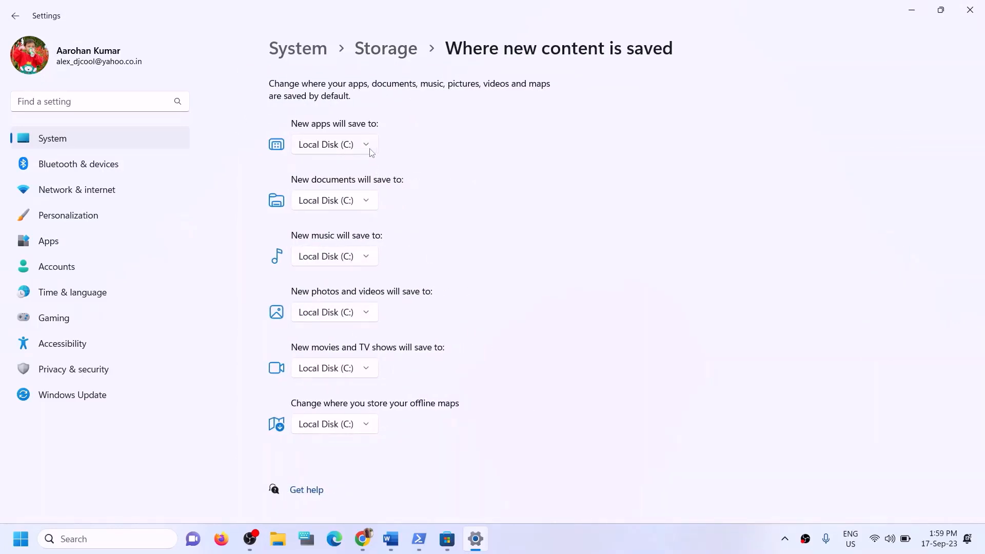
{"action": "left_click", "coordinate": [359, 147]}
{"action": "left_click", "coordinate": [398, 134]}
Review the "Try installing to C drive" advice in the Word guide's Step 12, and minimize the guide
{"action": "left_click", "coordinate": [391, 539]}
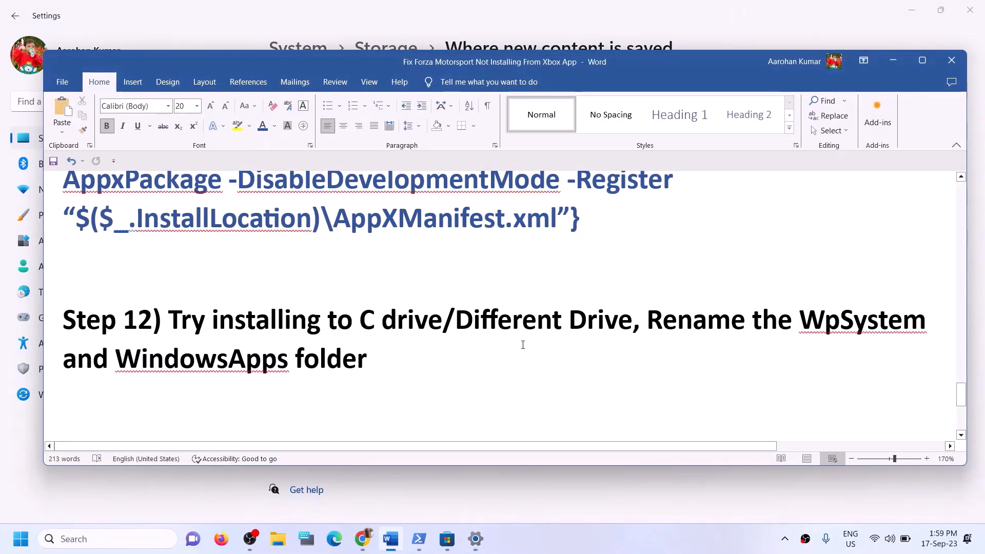
{"action": "left_click_drag", "start_coordinate": [193, 317], "coordinate": [449, 319]}
{"action": "left_click", "coordinate": [886, 61]}
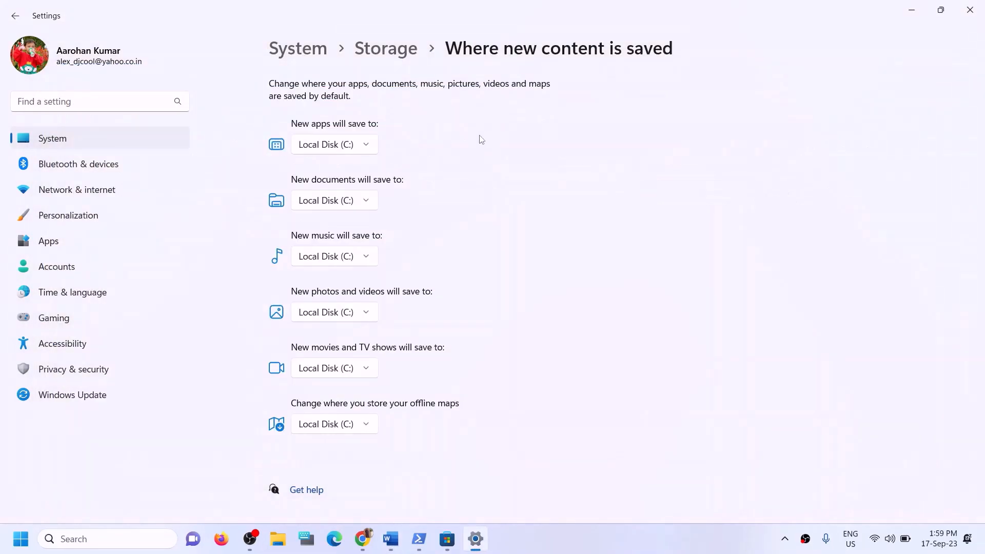
Examine which drives are offered as the save location for new apps, closing the list without changing it
{"action": "left_click", "coordinate": [373, 149]}
{"action": "left_click", "coordinate": [326, 150]}
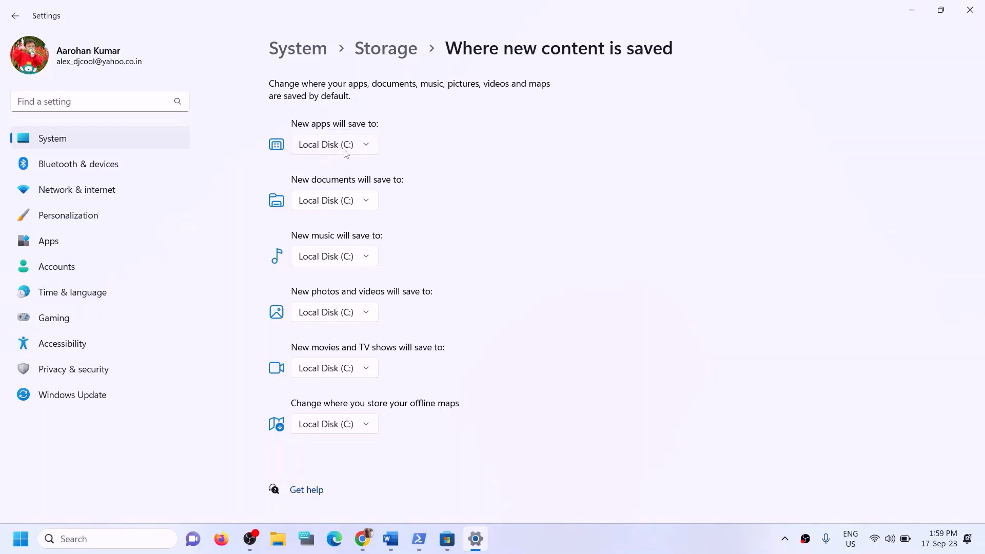
{"action": "left_click", "coordinate": [377, 150]}
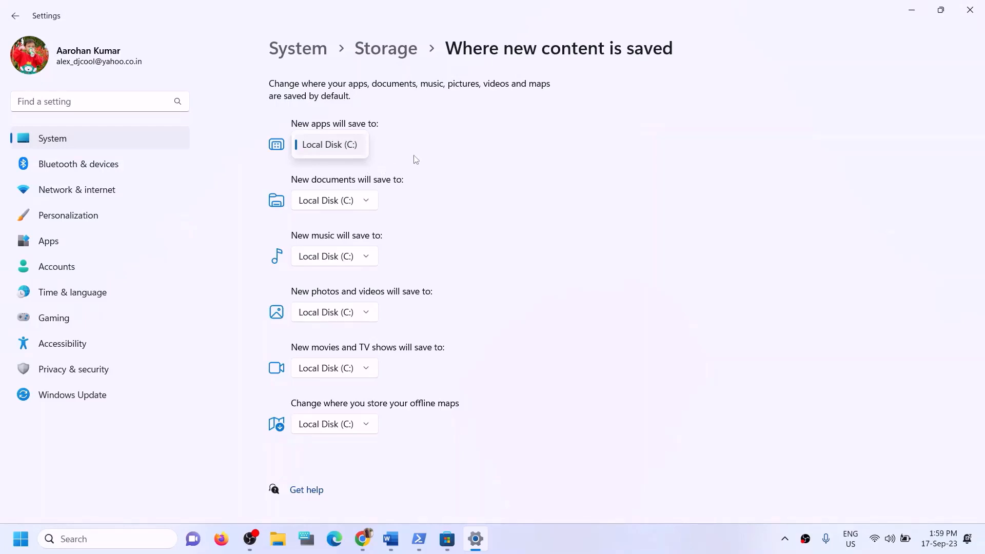
{"action": "left_click", "coordinate": [415, 160]}
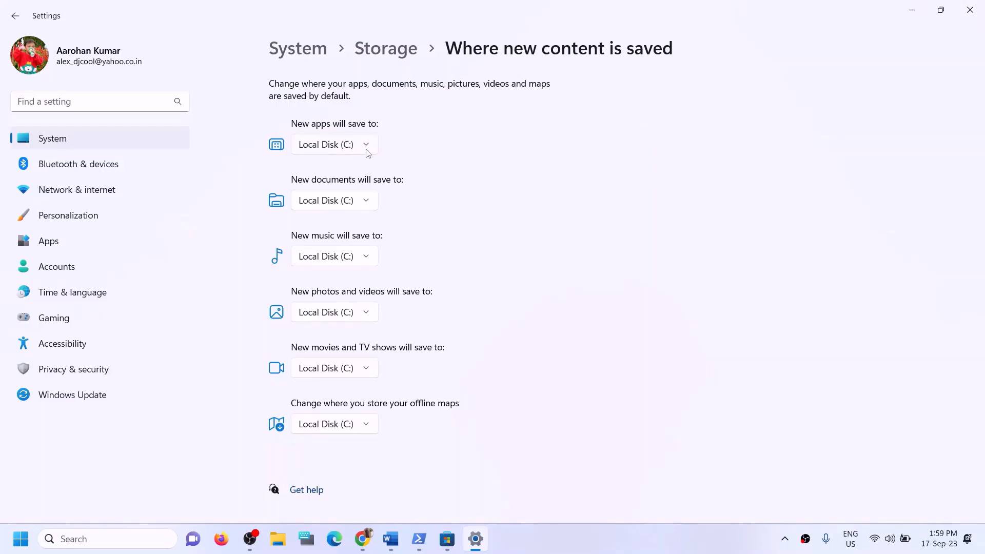
{"action": "left_click", "coordinate": [368, 153]}
{"action": "left_click", "coordinate": [641, 156]}
Return to the Word guide and highlight the C drive and "Different Drive" options in Step 12
{"action": "left_click", "coordinate": [390, 539]}
{"action": "left_click", "coordinate": [428, 336]}
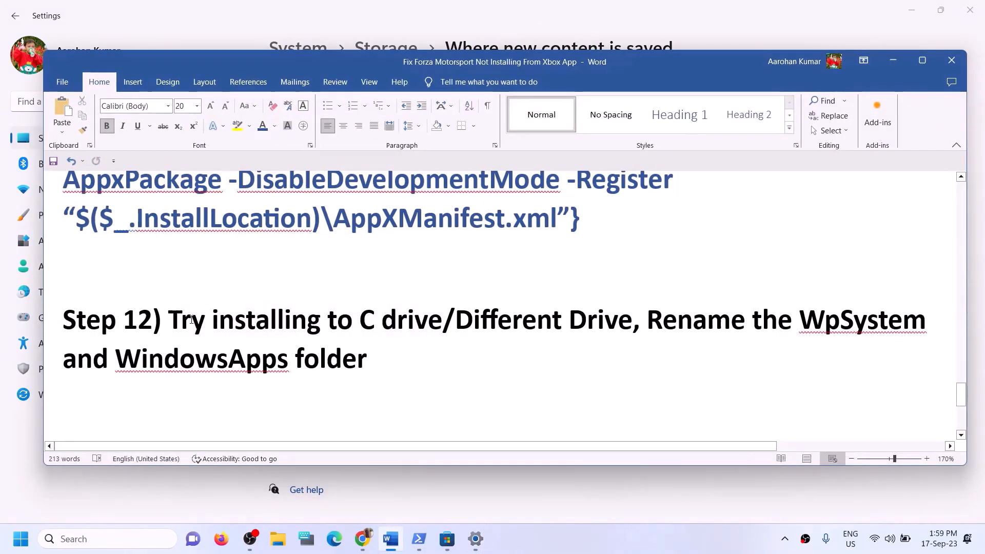
{"action": "left_click_drag", "start_coordinate": [191, 320], "coordinate": [443, 321]}
{"action": "left_click", "coordinate": [371, 355]}
{"action": "left_click_drag", "start_coordinate": [238, 334], "coordinate": [634, 323]}
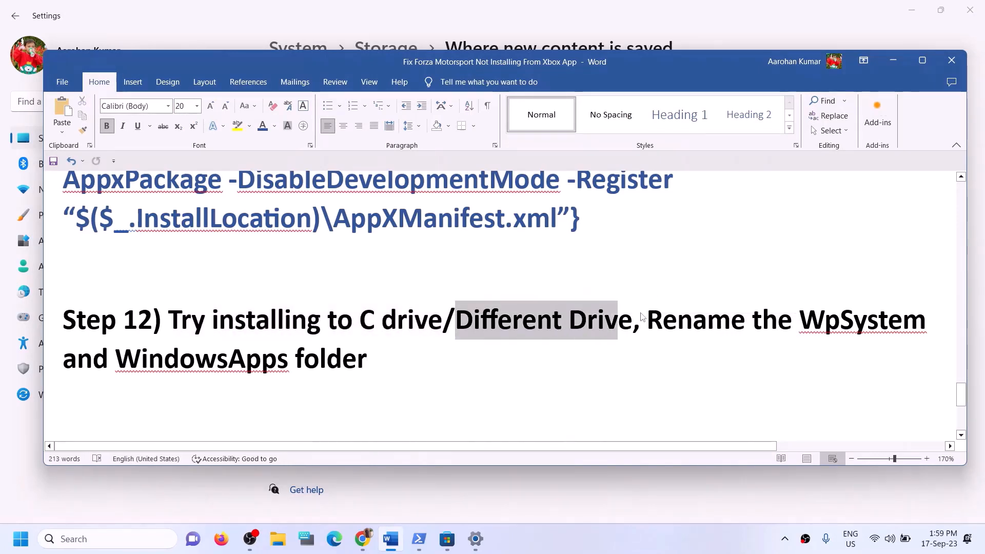
Minimize the Word guide and choose Local Disk (D:) as the save location for new apps
{"action": "left_click", "coordinate": [892, 61]}
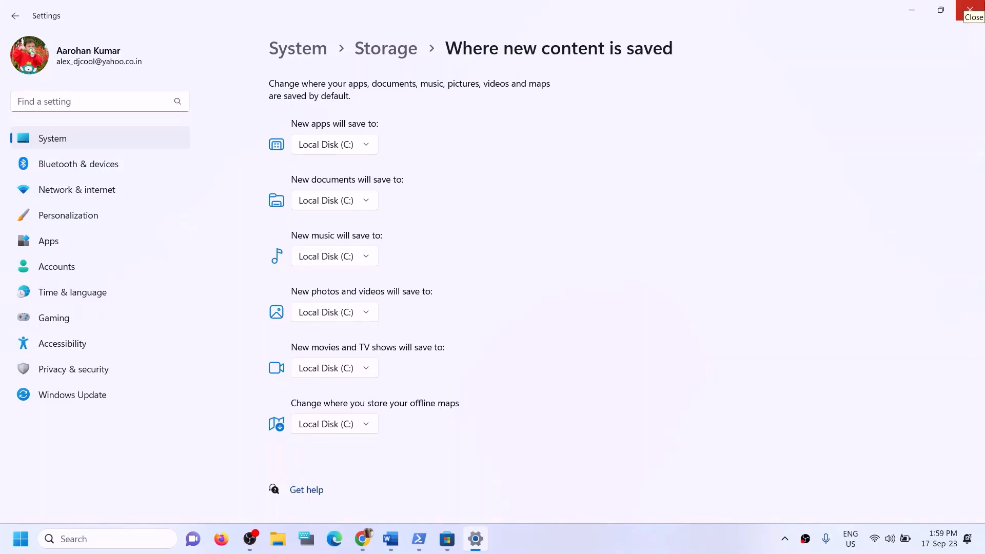
{"action": "left_click", "coordinate": [369, 143]}
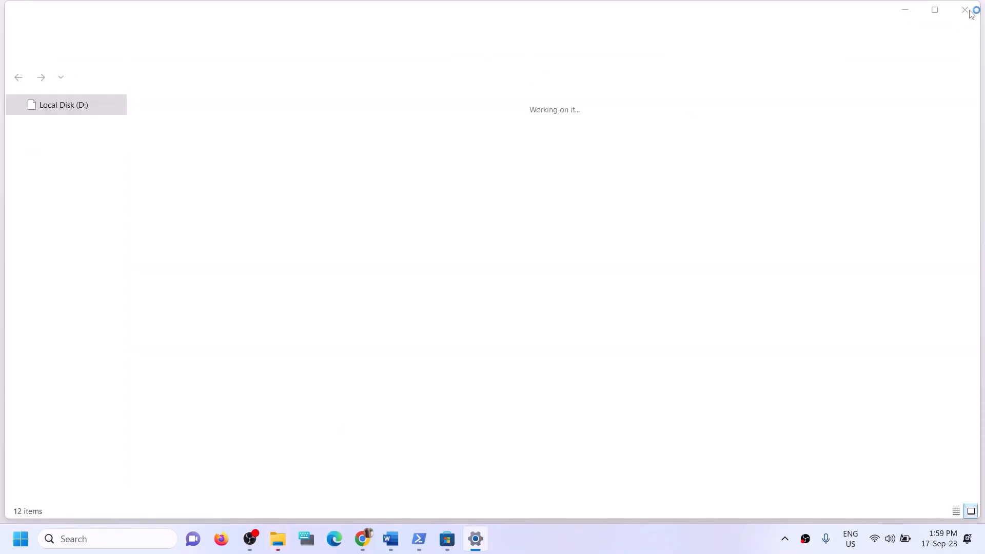
{"action": "left_click", "coordinate": [968, 10]}
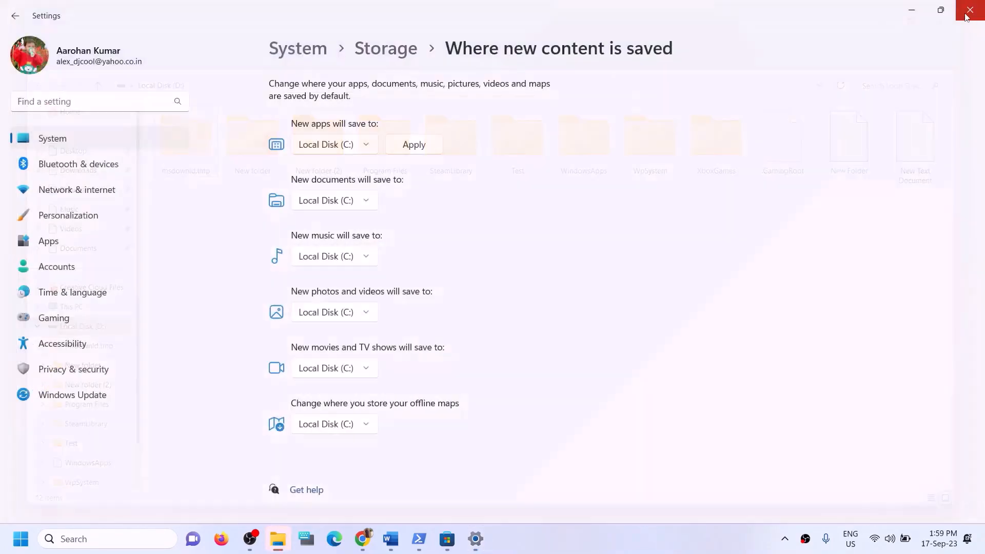
{"action": "left_click", "coordinate": [367, 149]}
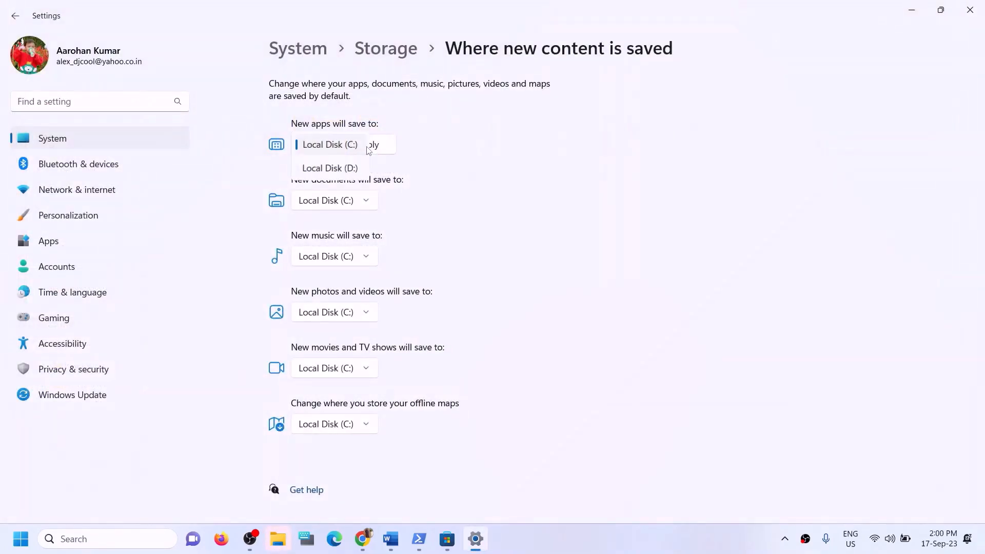
{"action": "left_click", "coordinate": [336, 170]}
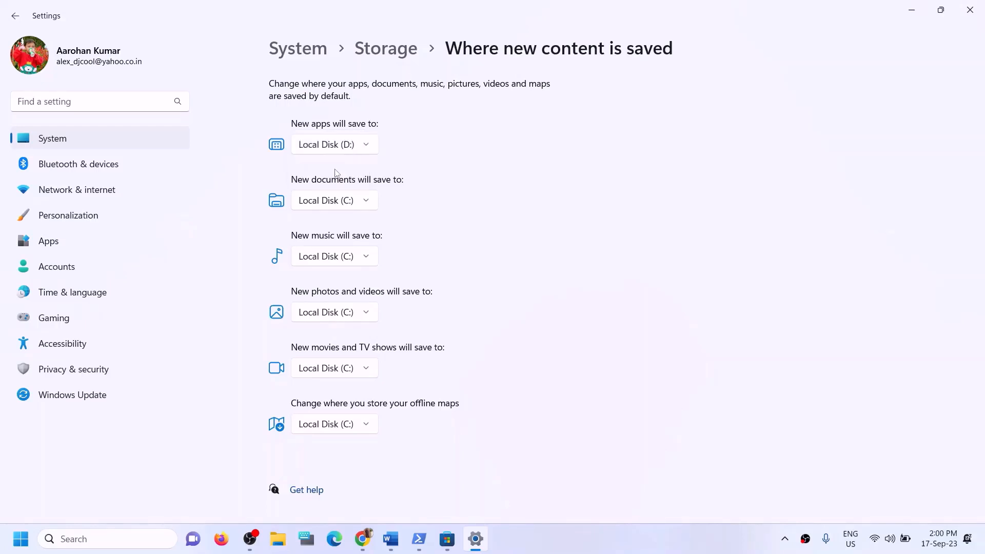
Switch the save location for new apps to Local Disk (C:) and apply it
{"action": "left_click", "coordinate": [367, 147]}
{"action": "left_click", "coordinate": [353, 124]}
{"action": "left_click", "coordinate": [403, 148]}
Set new apps to save to Local Disk (D:), apply it, and check the drive choices again
{"action": "left_click", "coordinate": [362, 149]}
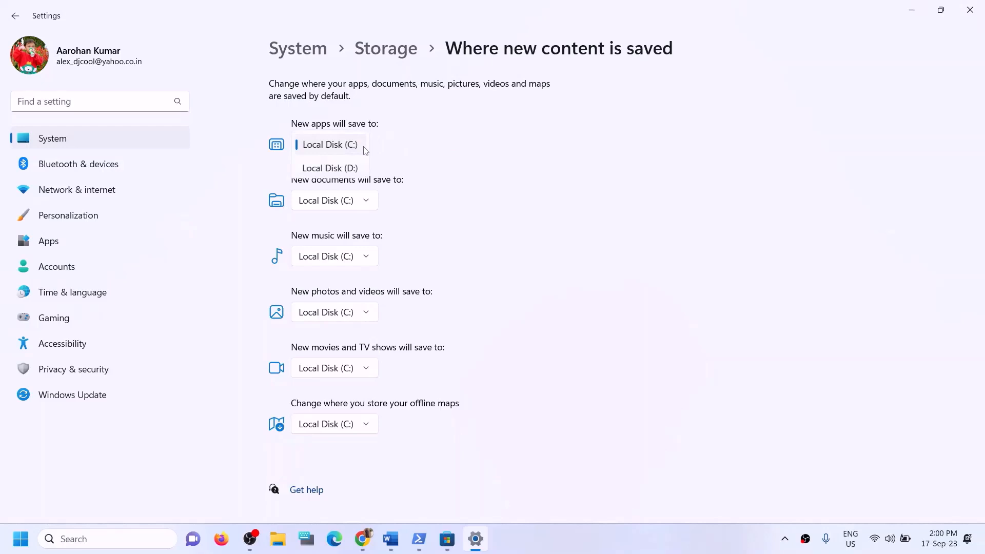
{"action": "left_click", "coordinate": [338, 168]}
{"action": "left_click", "coordinate": [415, 148]}
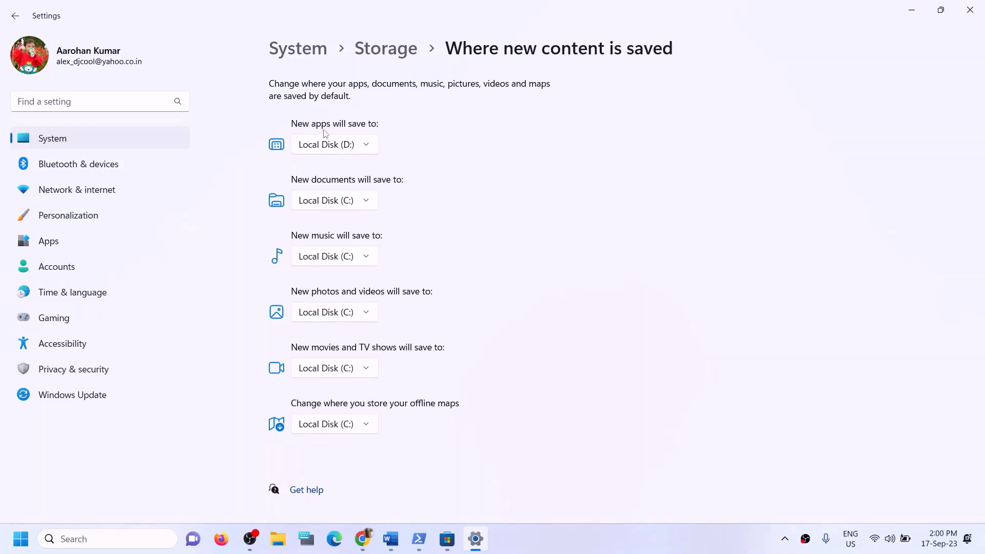
{"action": "left_click", "coordinate": [370, 150]}
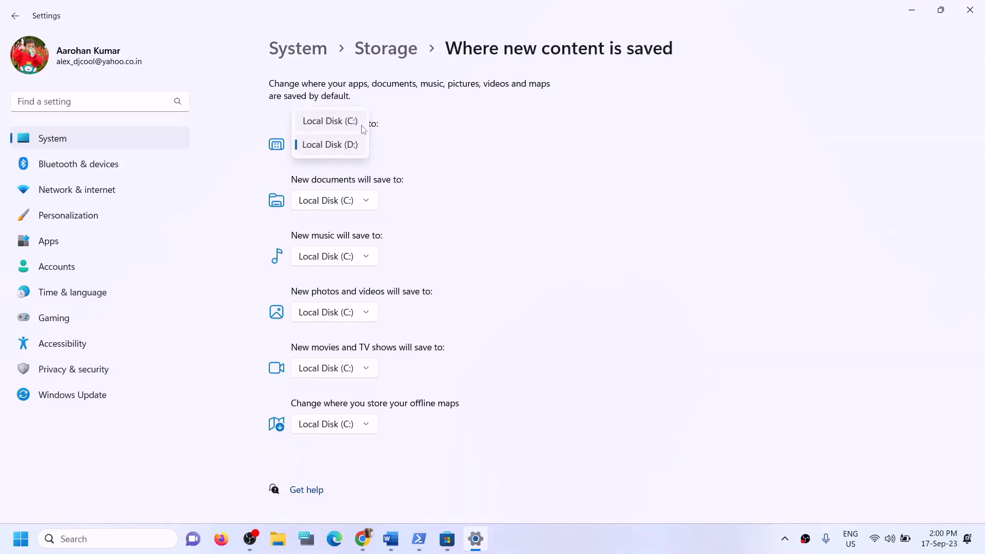
{"action": "left_click", "coordinate": [453, 149]}
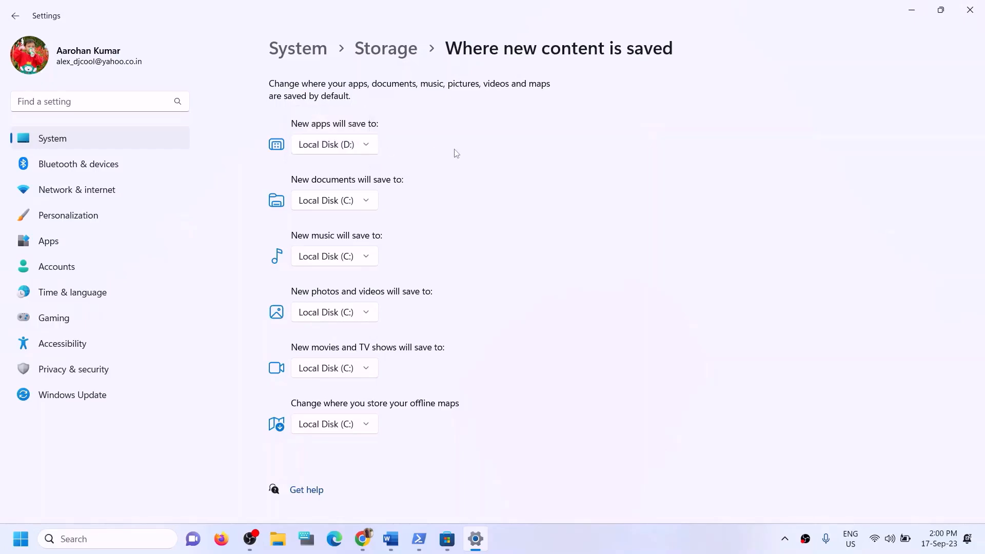
Close Settings and review Step 12 in the Word guide, highlighting the instruction to rename the WpSystem and WindowsApps folders
{"action": "left_click", "coordinate": [971, 11]}
{"action": "left_click", "coordinate": [390, 539]}
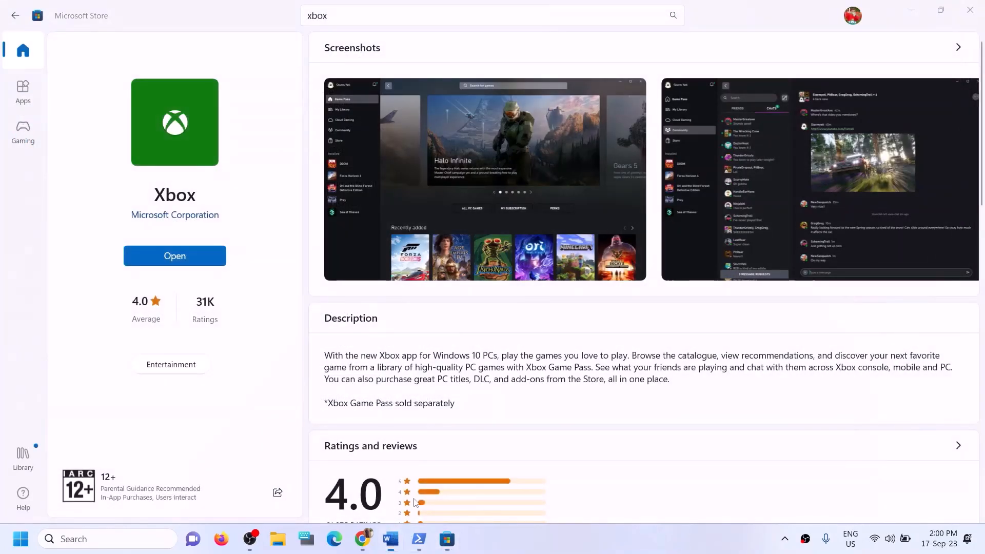
{"action": "left_click_drag", "start_coordinate": [169, 320], "coordinate": [578, 321]}
{"action": "left_click", "coordinate": [588, 321]}
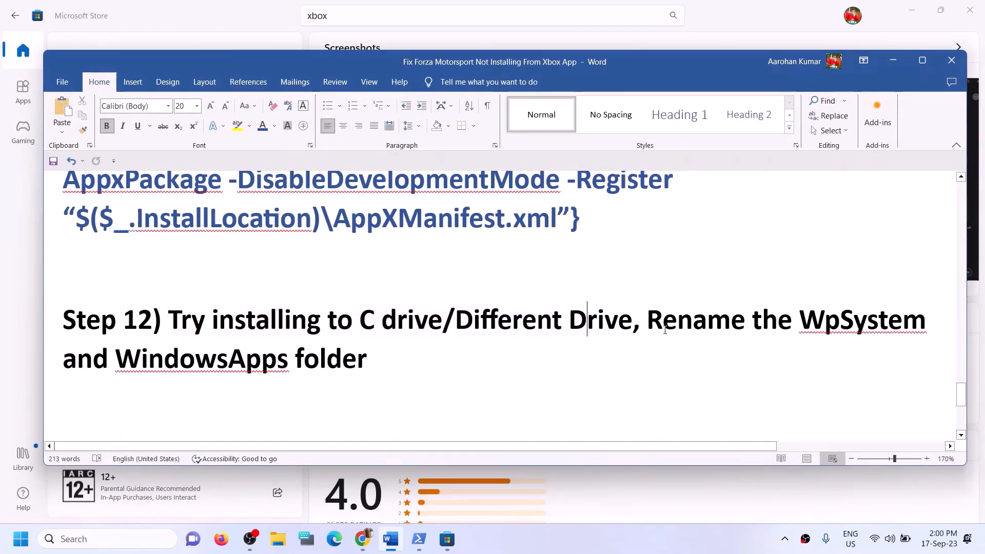
{"action": "left_click_drag", "start_coordinate": [649, 321], "coordinate": [855, 363]}
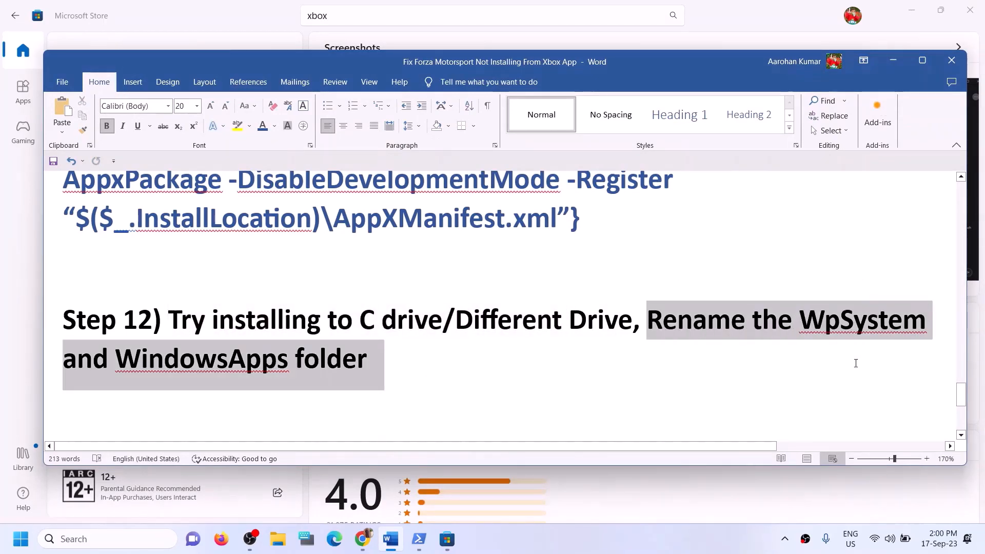
{"action": "left_click", "coordinate": [137, 377]}
{"action": "left_click_drag", "start_coordinate": [110, 365], "coordinate": [318, 367]}
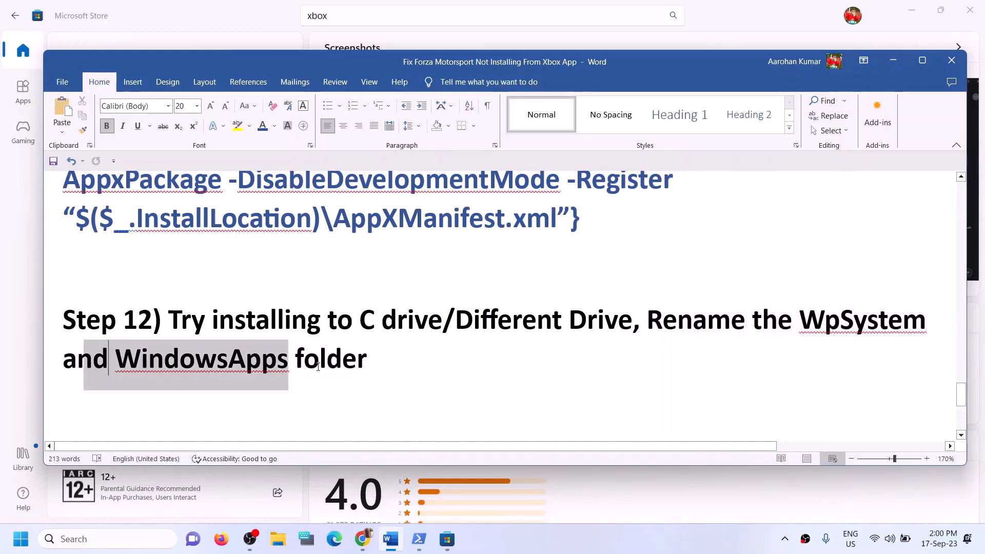
{"action": "left_click", "coordinate": [318, 367]}
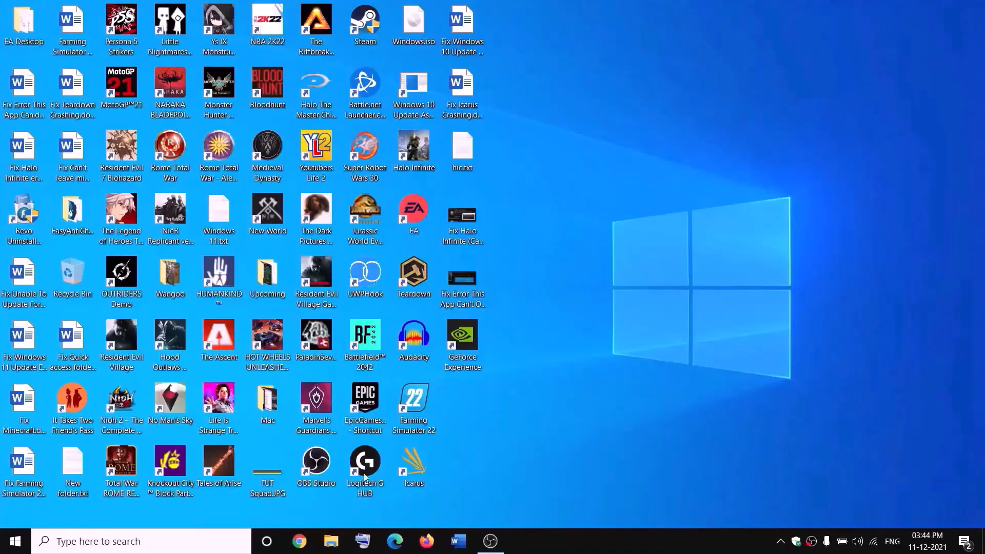
Open New Volume (D:) in File Explorer and locate the WpSystem folder, checking its rename option
{"action": "left_click", "coordinate": [337, 541]}
{"action": "left_click", "coordinate": [51, 265]}
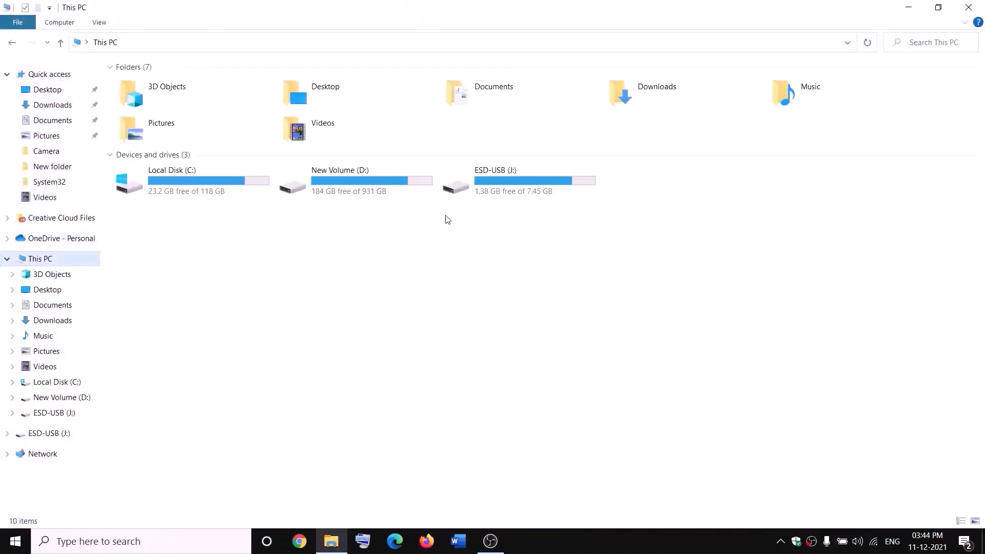
{"action": "double_click", "coordinate": [365, 188]}
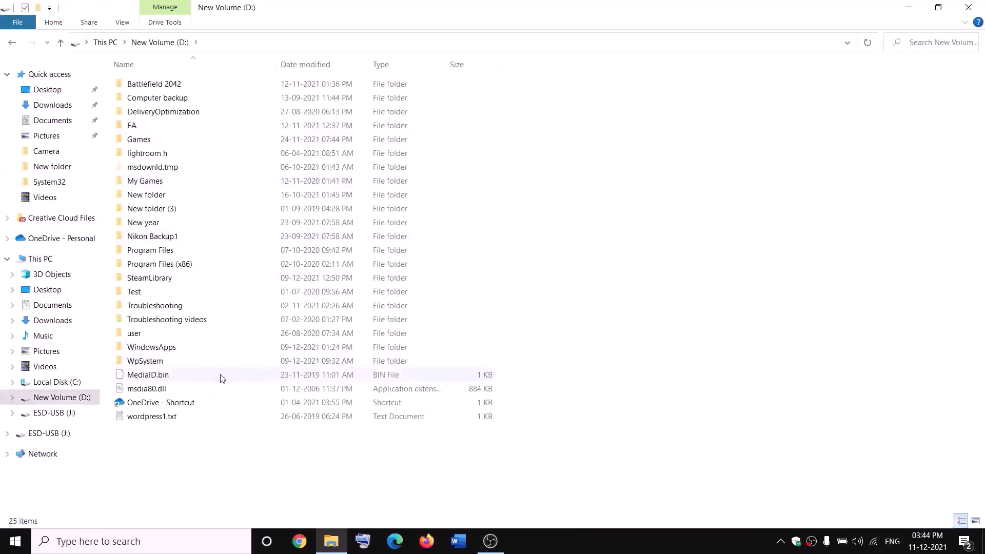
{"action": "left_click", "coordinate": [147, 359]}
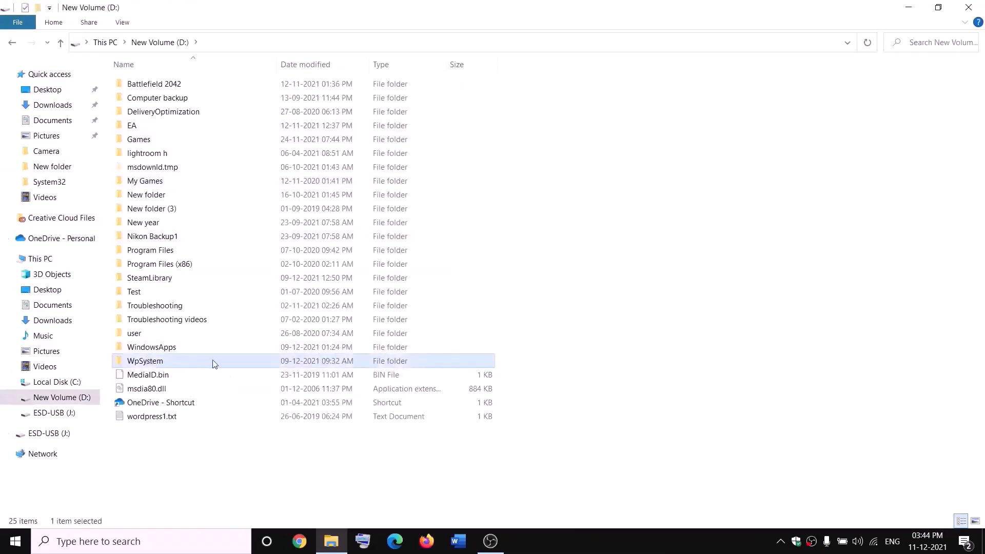
{"action": "right_click", "coordinate": [161, 365]}
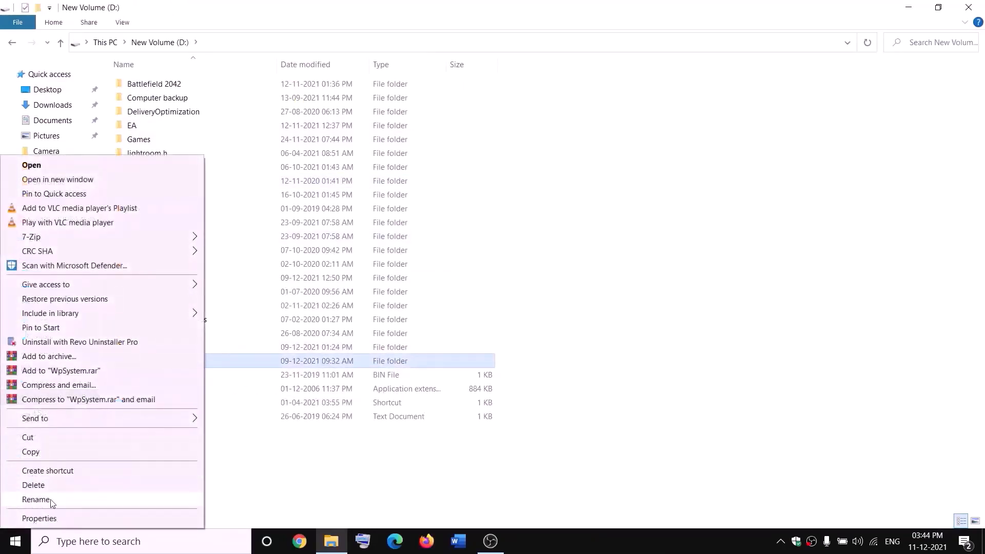
{"action": "left_click", "coordinate": [310, 466]}
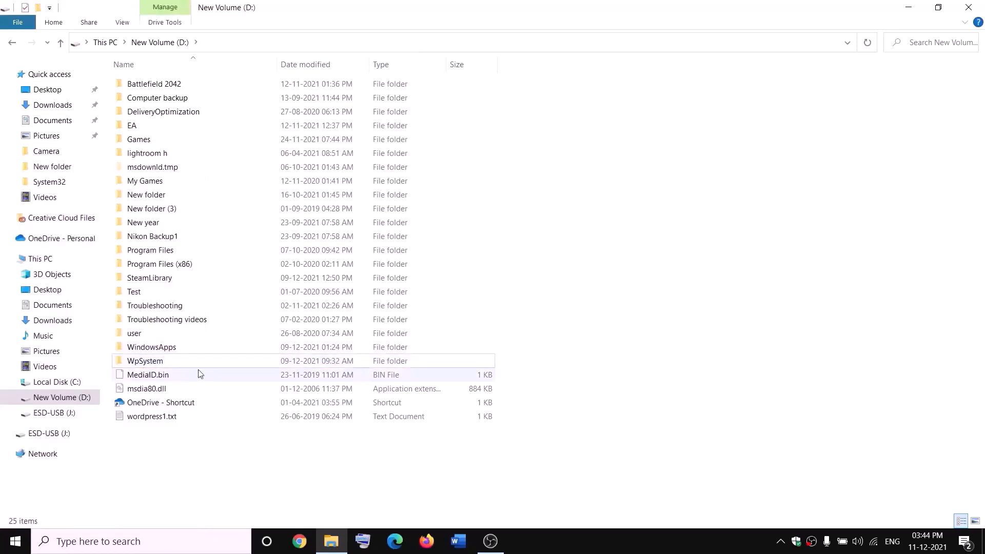
Open the advanced security settings of the WpSystem folder from its properties
{"action": "mouse_move", "coordinate": [146, 362]}
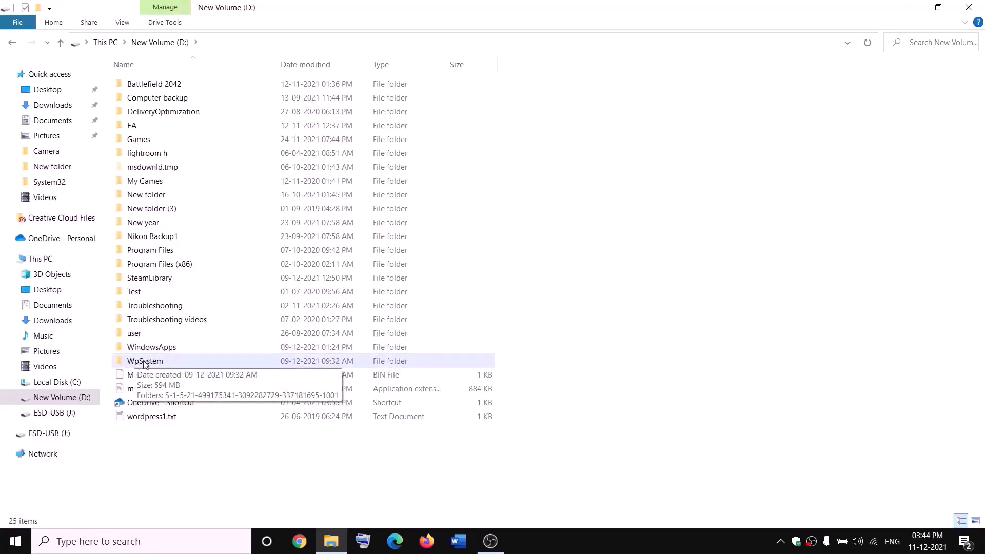
{"action": "right_click", "coordinate": [144, 363]}
{"action": "left_click", "coordinate": [44, 519]}
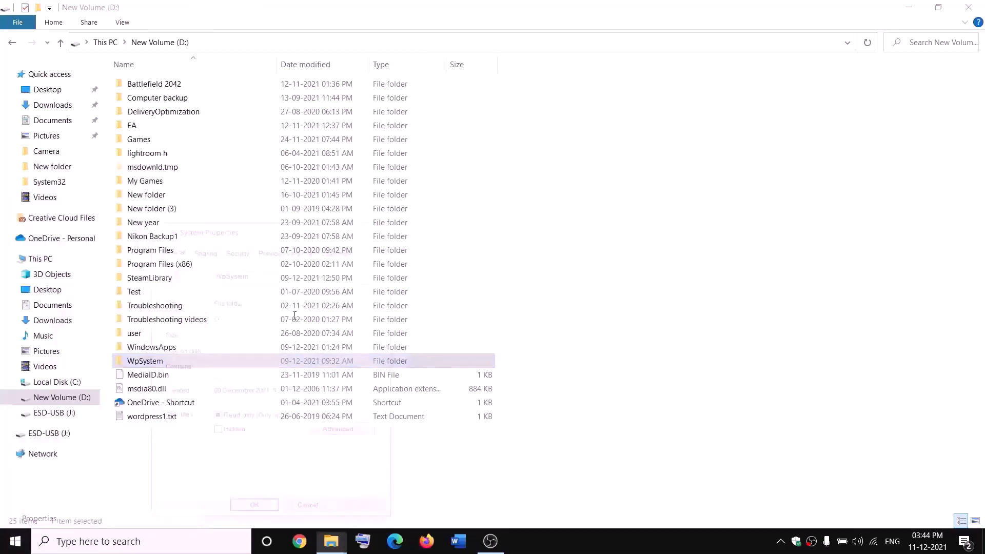
{"action": "left_click_drag", "start_coordinate": [298, 232], "coordinate": [424, 144]}
{"action": "left_click", "coordinate": [367, 164]}
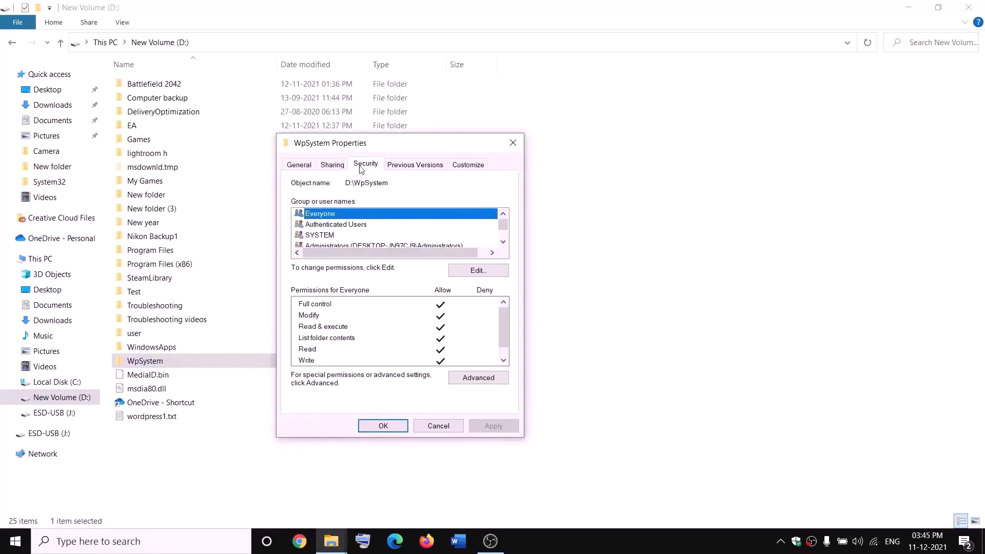
{"action": "left_click", "coordinate": [472, 380]}
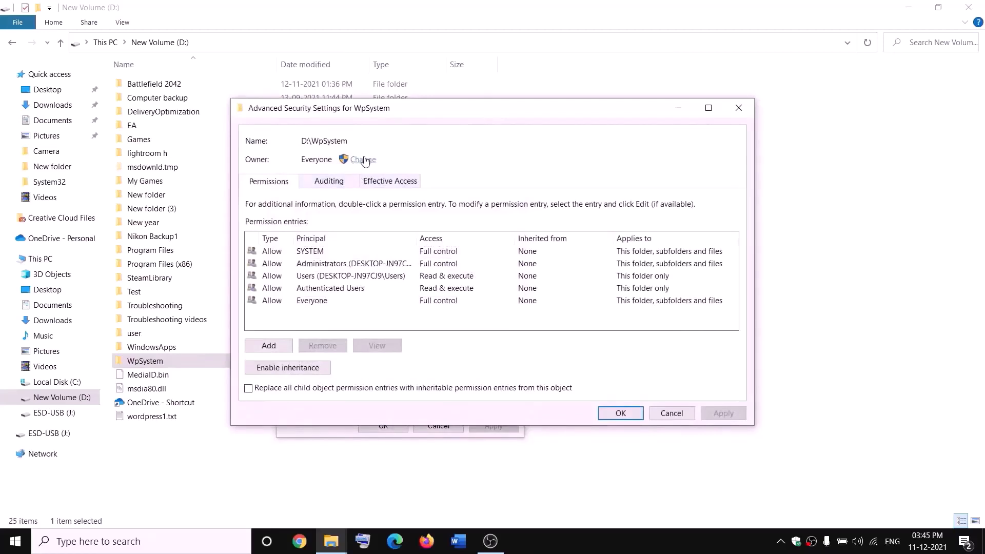
Set Everyone as the owner of the WpSystem folder, verifying the name before accepting it
{"action": "left_click", "coordinate": [363, 160]}
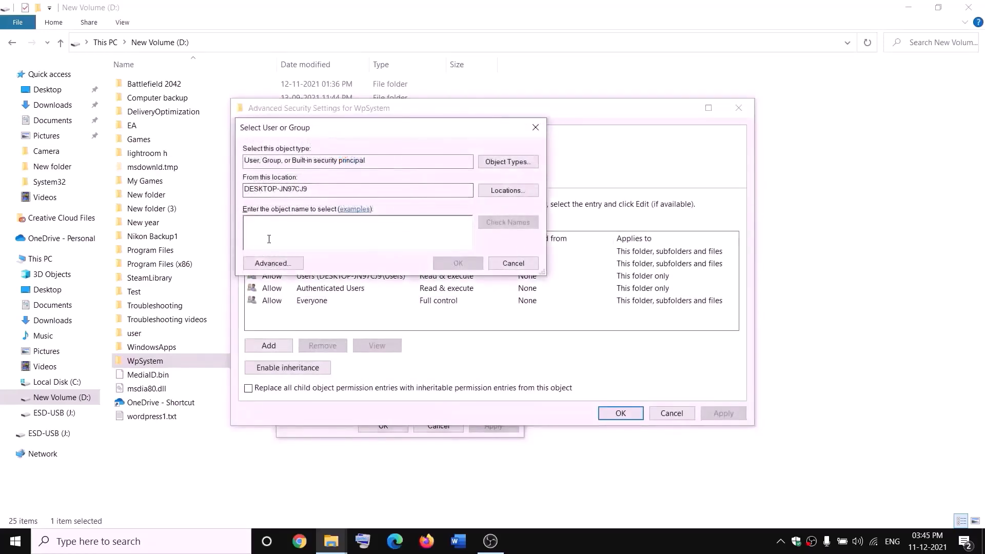
{"action": "type", "text": "w"}
{"action": "key", "text": "BackSpace"}
{"action": "type", "text": "everyone"}
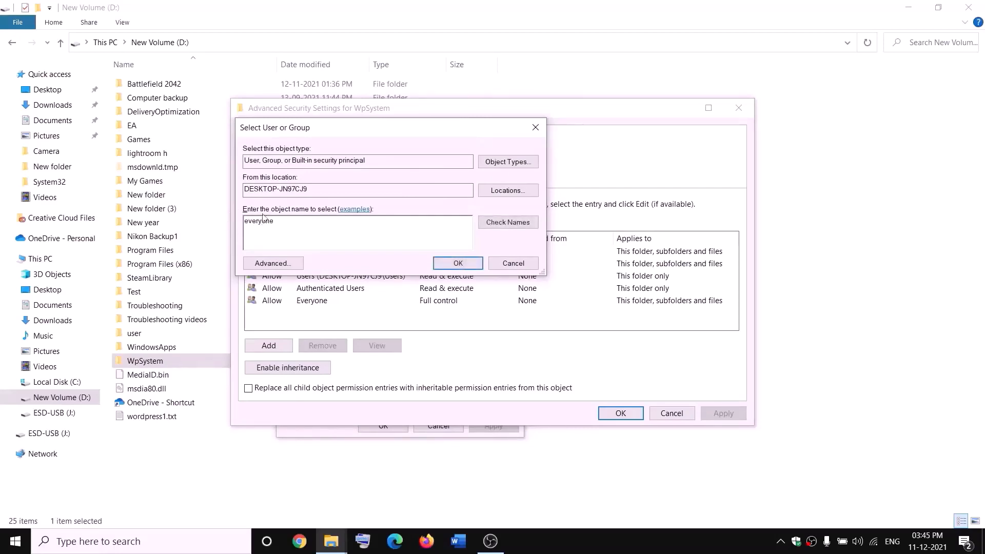
{"action": "left_click_drag", "start_coordinate": [274, 221], "coordinate": [243, 221]}
{"action": "left_click", "coordinate": [513, 222]}
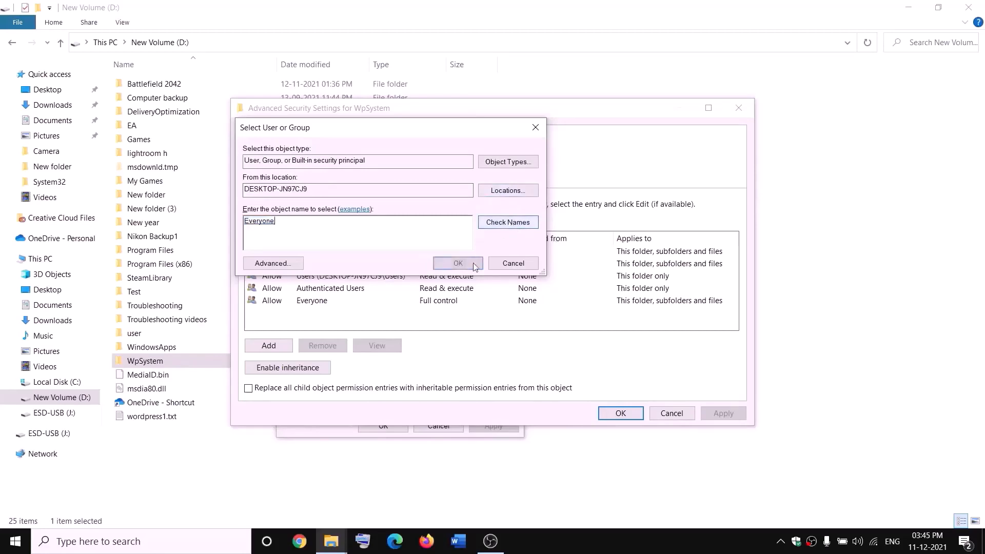
{"action": "left_click", "coordinate": [459, 262]}
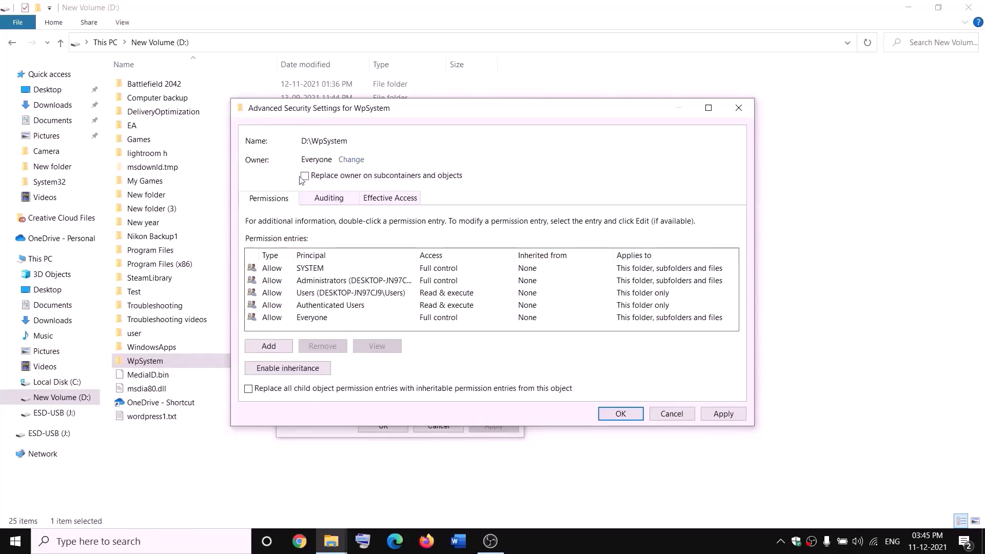
Apply the ownership change to WpSystem with owner replacement on subcontainers and objects enabled, and close its properties
{"action": "left_click", "coordinate": [722, 414]}
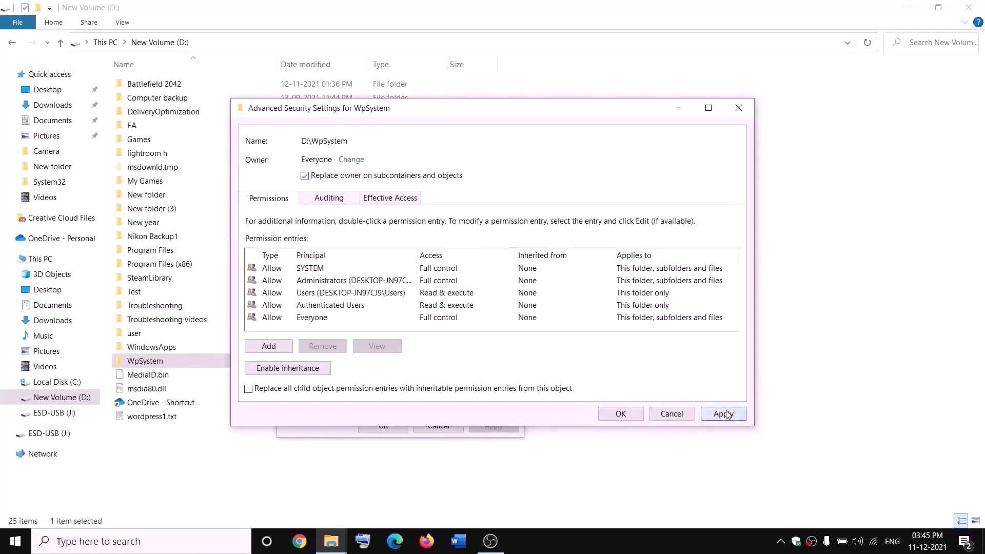
{"action": "left_click", "coordinate": [619, 416]}
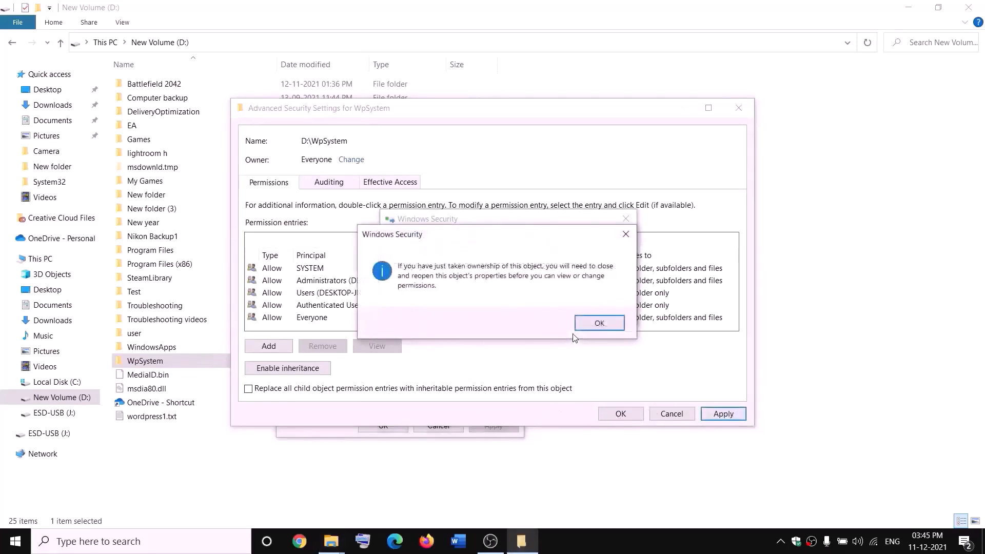
{"action": "left_click", "coordinate": [598, 323]}
{"action": "left_click", "coordinate": [384, 426]}
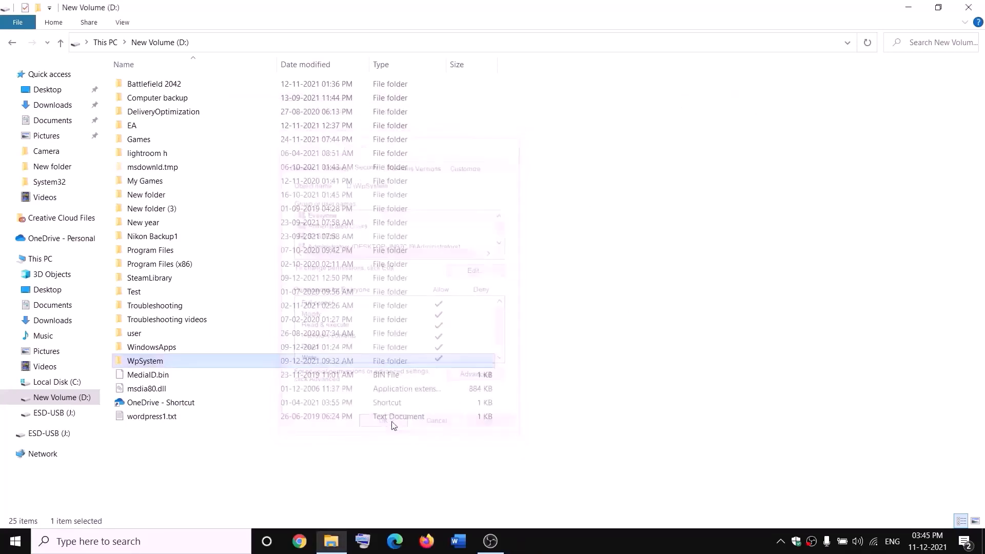
Reopen the WpSystem folder's properties and display its security permissions
{"action": "right_click", "coordinate": [148, 364]}
{"action": "left_click", "coordinate": [39, 518]}
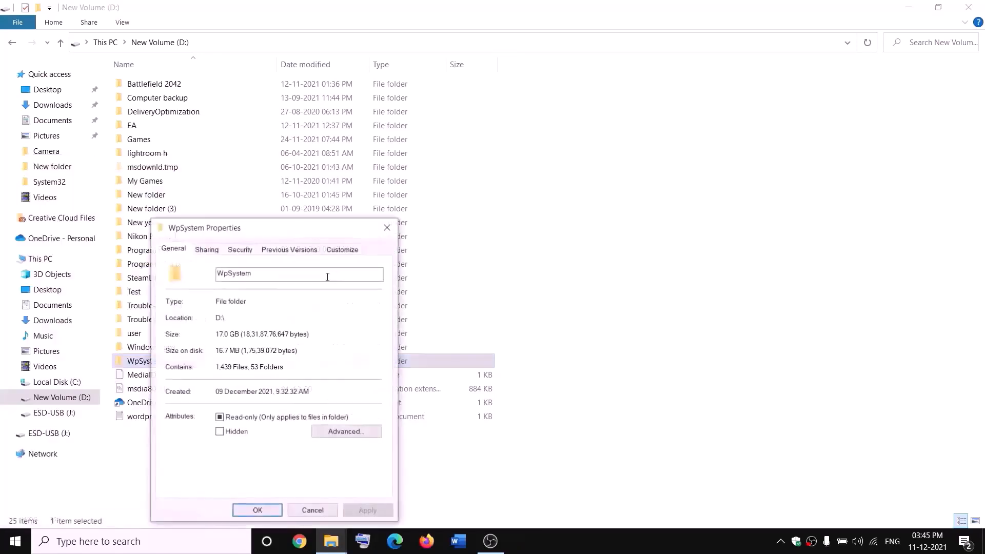
{"action": "left_click_drag", "start_coordinate": [264, 226], "coordinate": [328, 172]}
{"action": "left_click", "coordinate": [362, 186]}
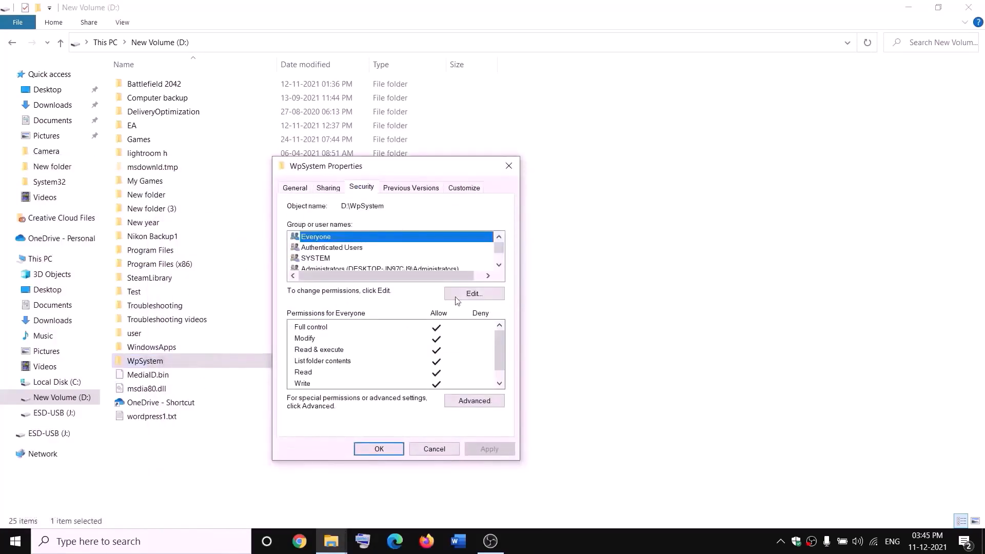
Add a permission entry to WpSystem's advanced security settings with Everyone as the principal, verifying the name
{"action": "left_click", "coordinate": [478, 403]}
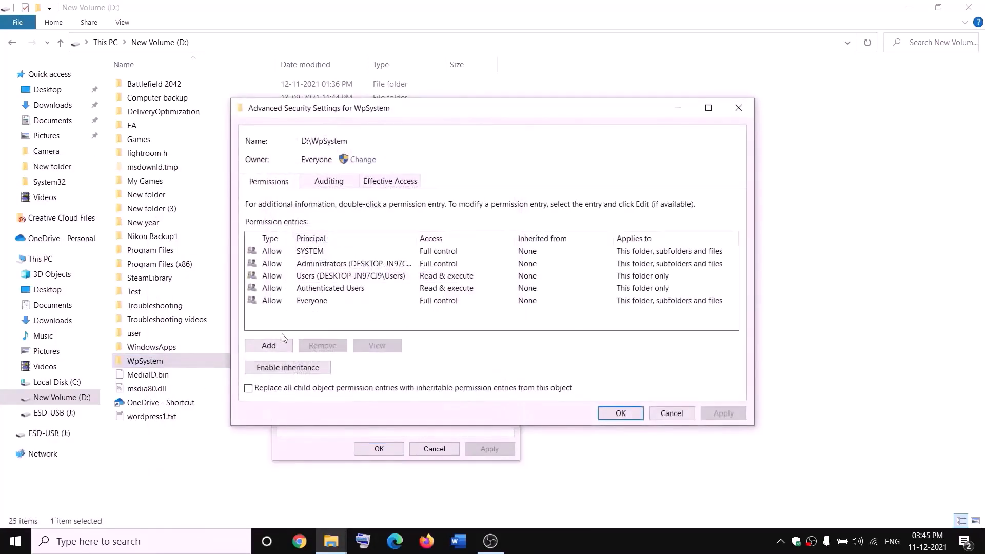
{"action": "left_click", "coordinate": [269, 347]}
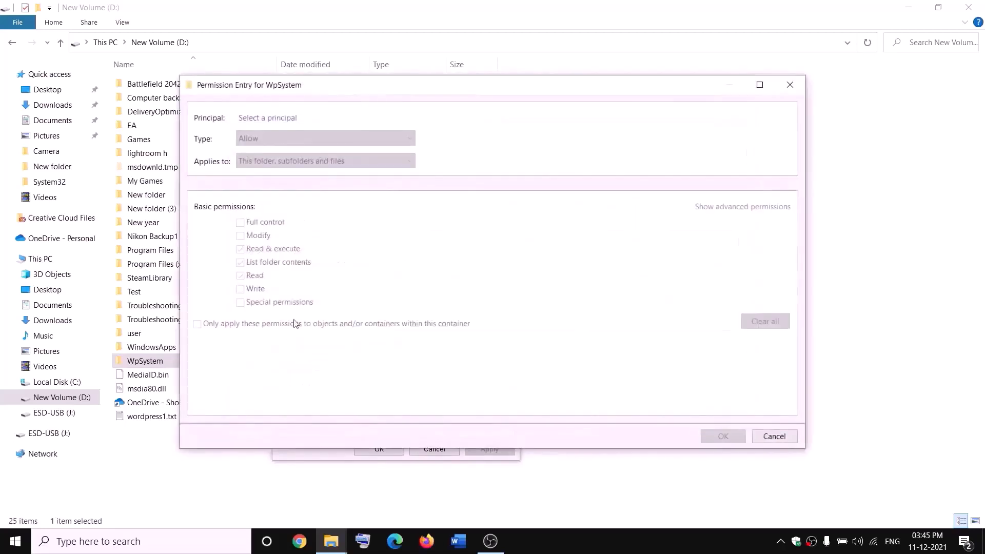
{"action": "left_click", "coordinate": [269, 119]}
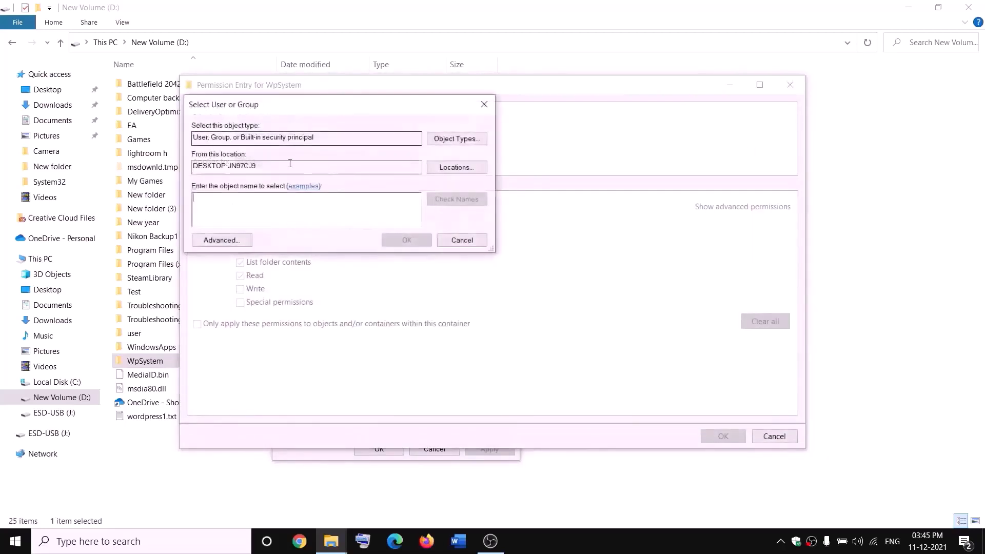
{"action": "type", "text": "everyone"}
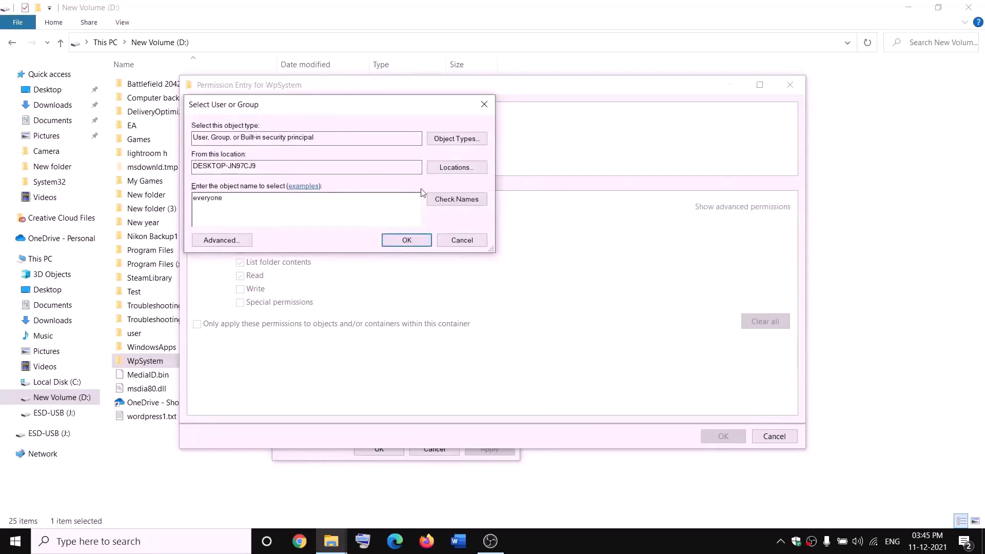
{"action": "left_click", "coordinate": [444, 200]}
{"action": "left_click", "coordinate": [407, 240]}
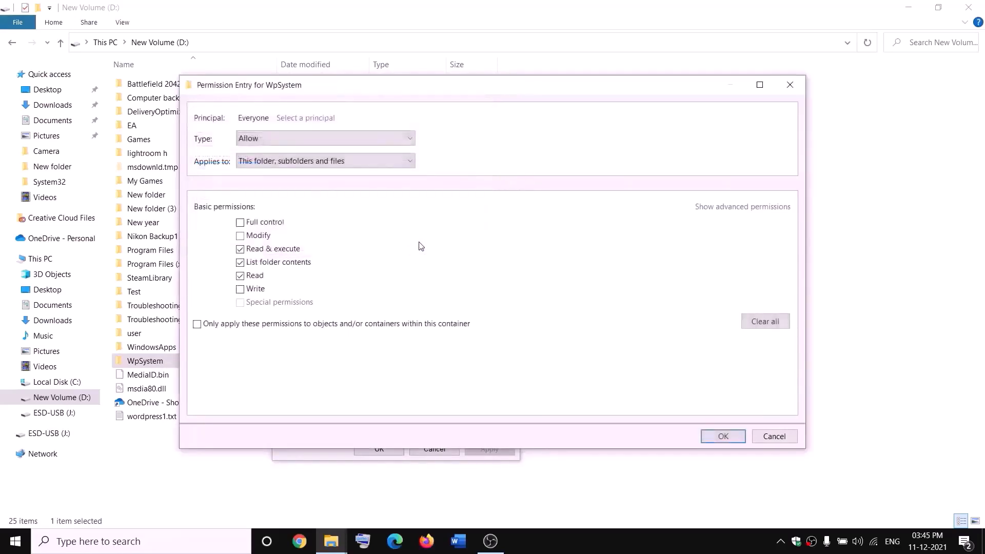
Grant Everyone full control of WpSystem, apply the permission entry, and close the folder's properties
{"action": "left_click", "coordinate": [240, 224]}
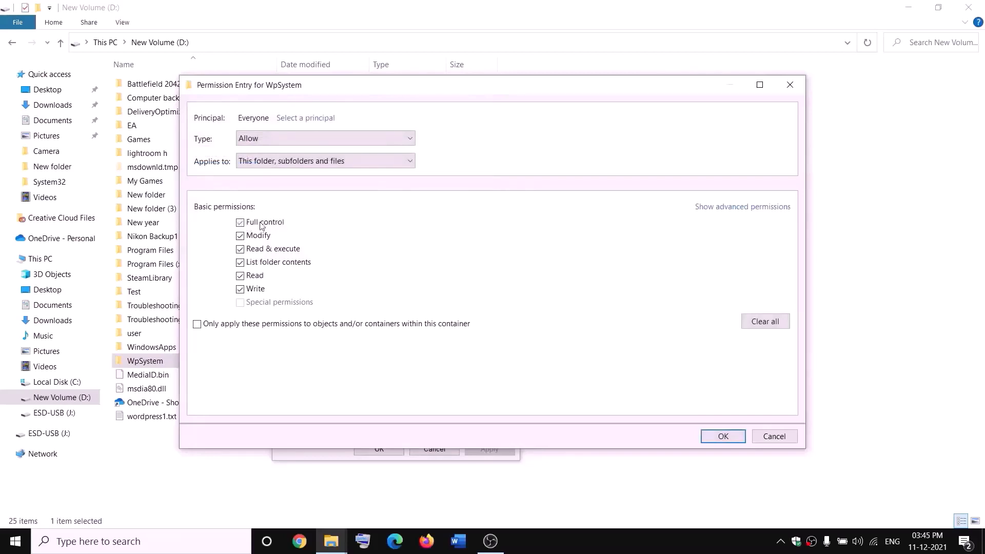
{"action": "left_click", "coordinate": [722, 436]}
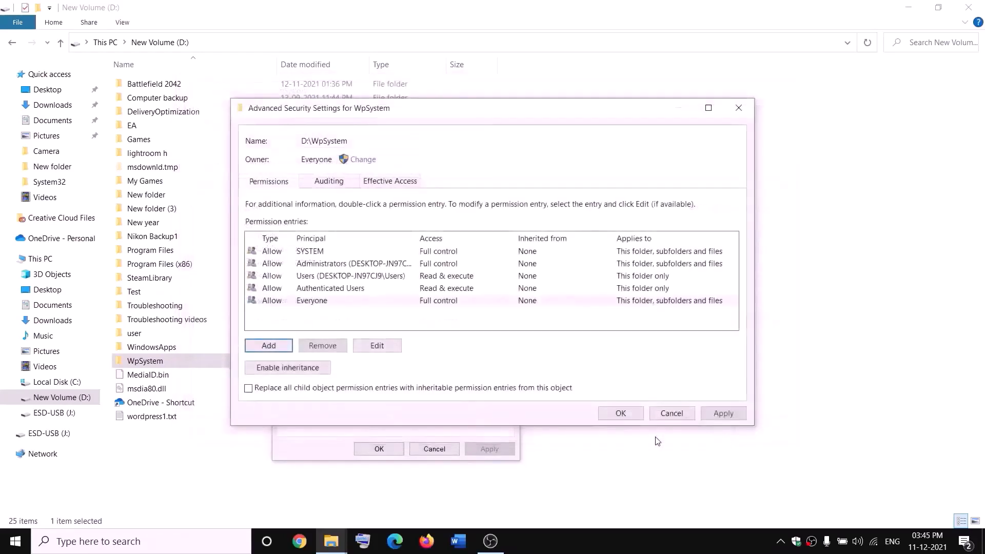
{"action": "left_click", "coordinate": [721, 414]}
{"action": "left_click", "coordinate": [620, 413]}
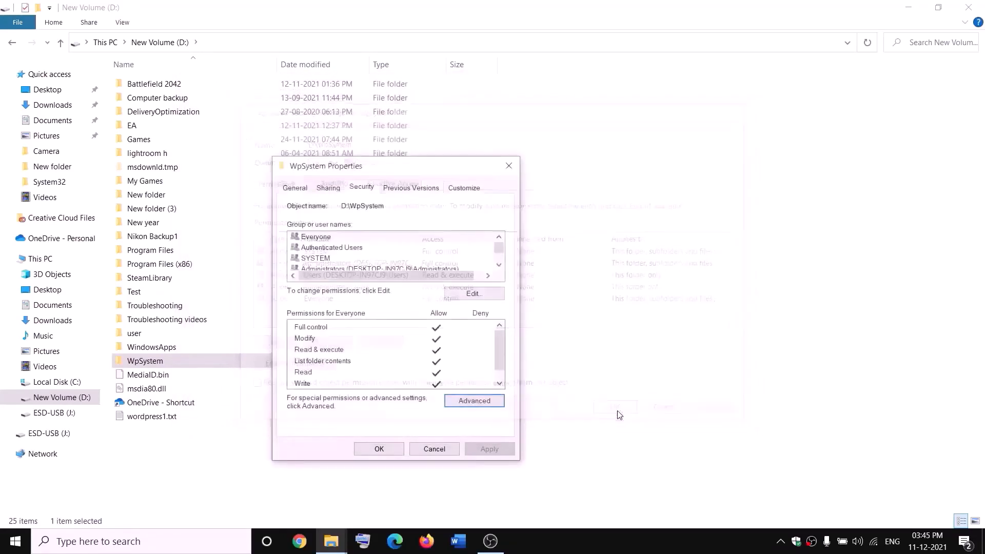
{"action": "left_click", "coordinate": [389, 447]}
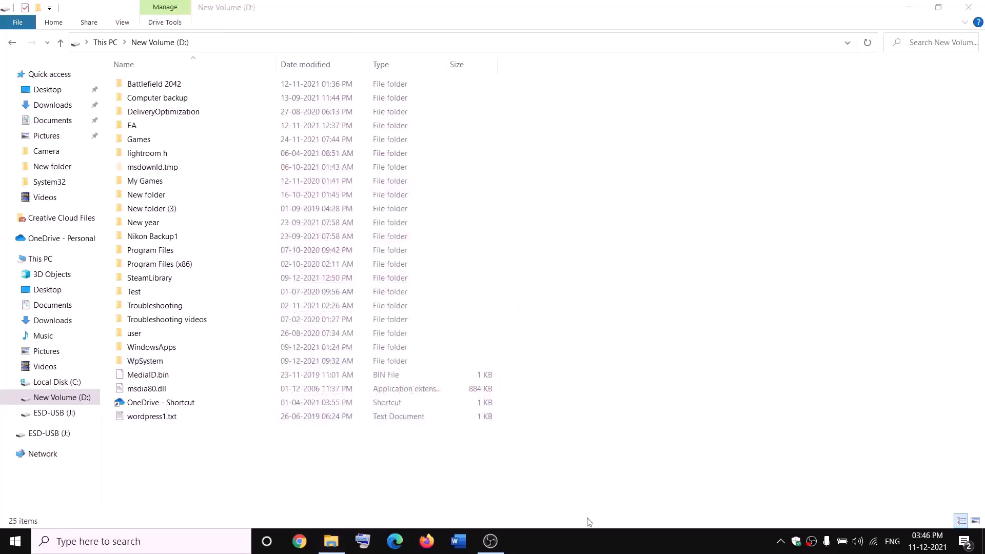
Rename the WpSystem folder on drive D as WpSystem.old
{"action": "right_click", "coordinate": [143, 362]}
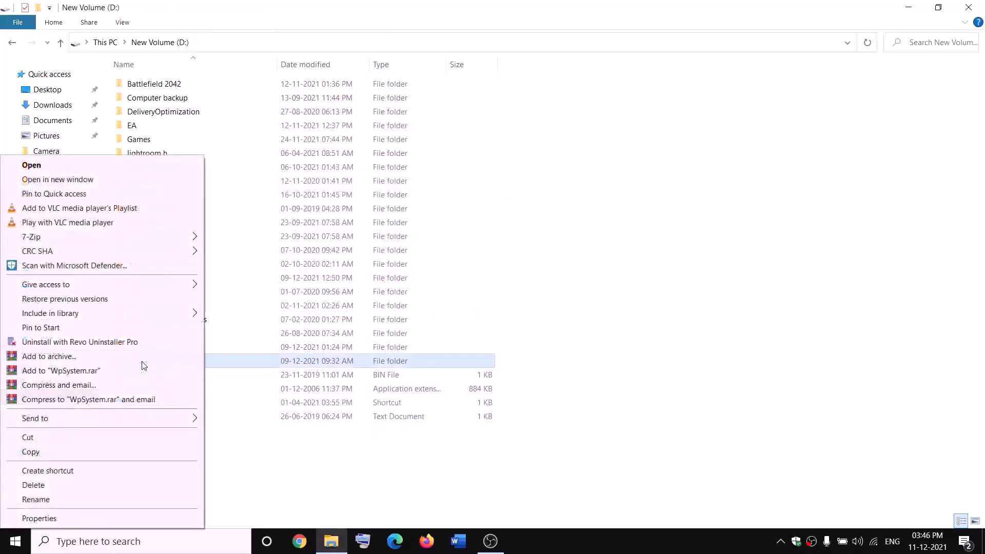
{"action": "left_click", "coordinate": [39, 504]}
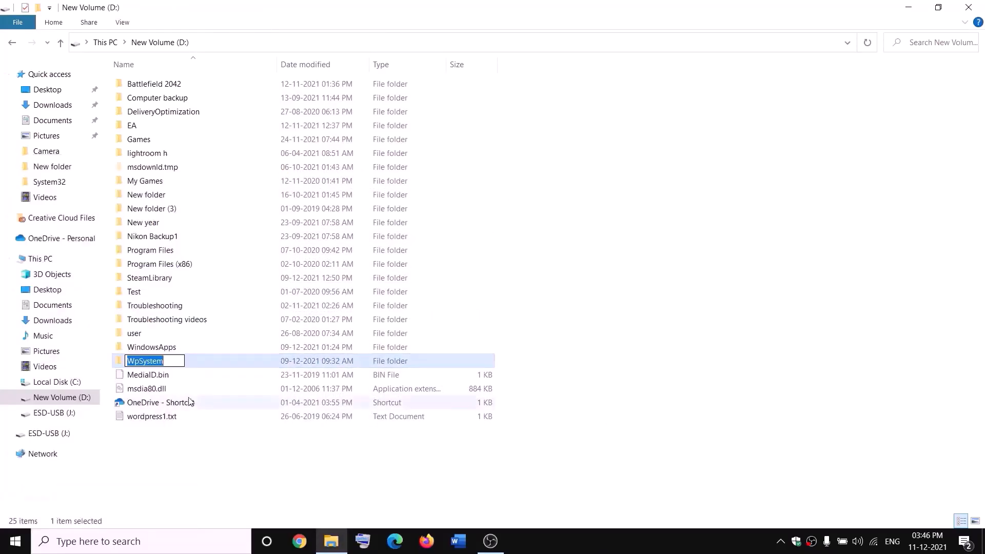
{"action": "key", "text": "End"}
{"action": "type", "text": ".old"}
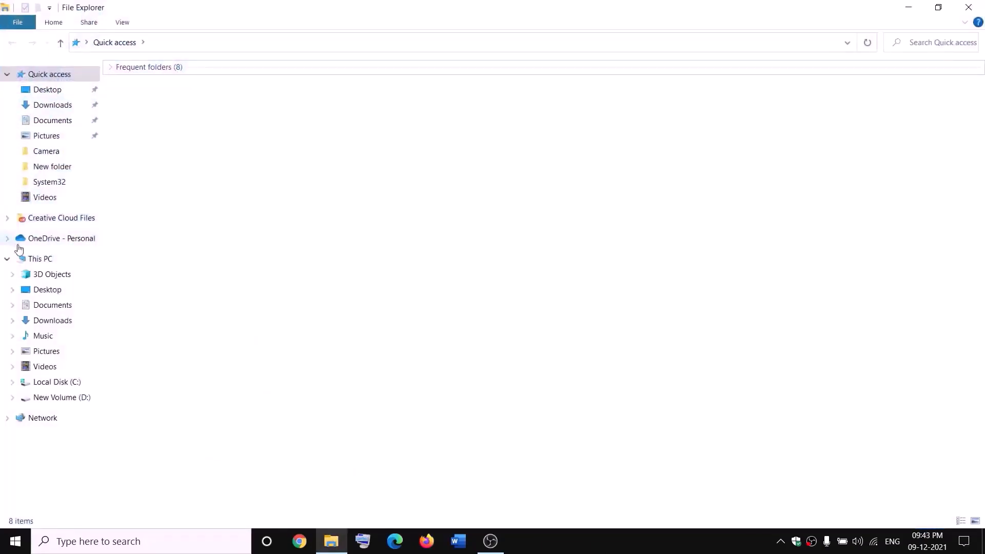
Browse to New Volume (D:) and open the advanced security settings of the WindowsApps folder from its properties
{"action": "left_click", "coordinate": [26, 258]}
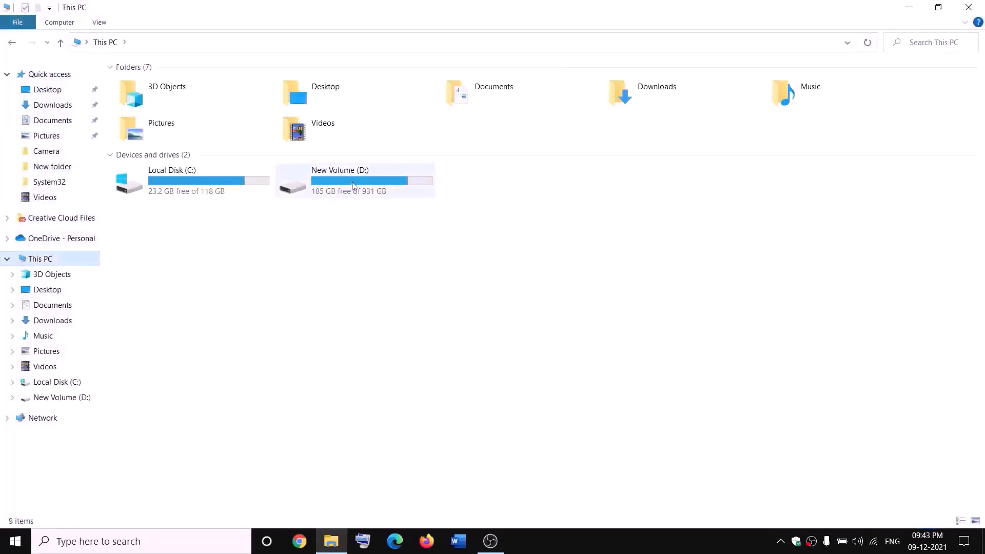
{"action": "double_click", "coordinate": [353, 184]}
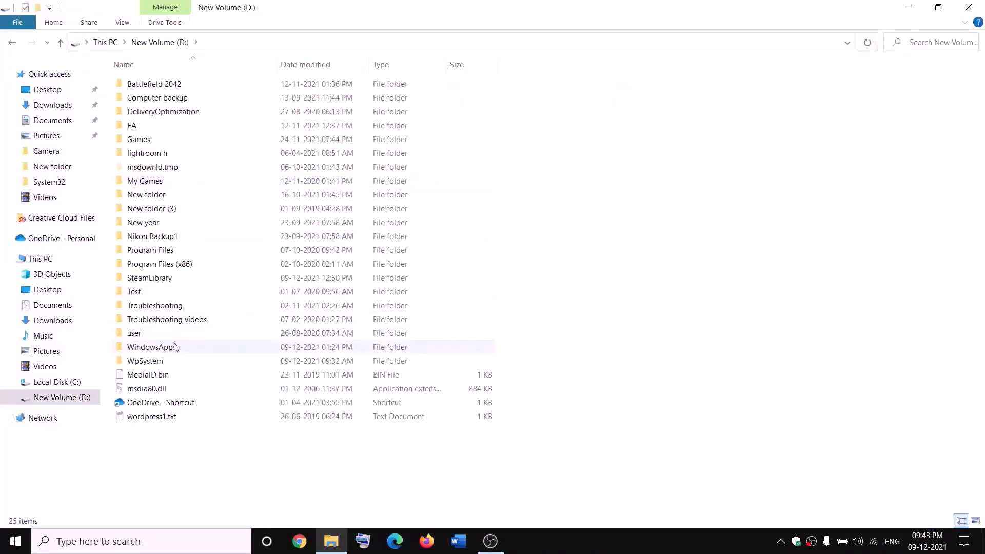
{"action": "left_click", "coordinate": [175, 347]}
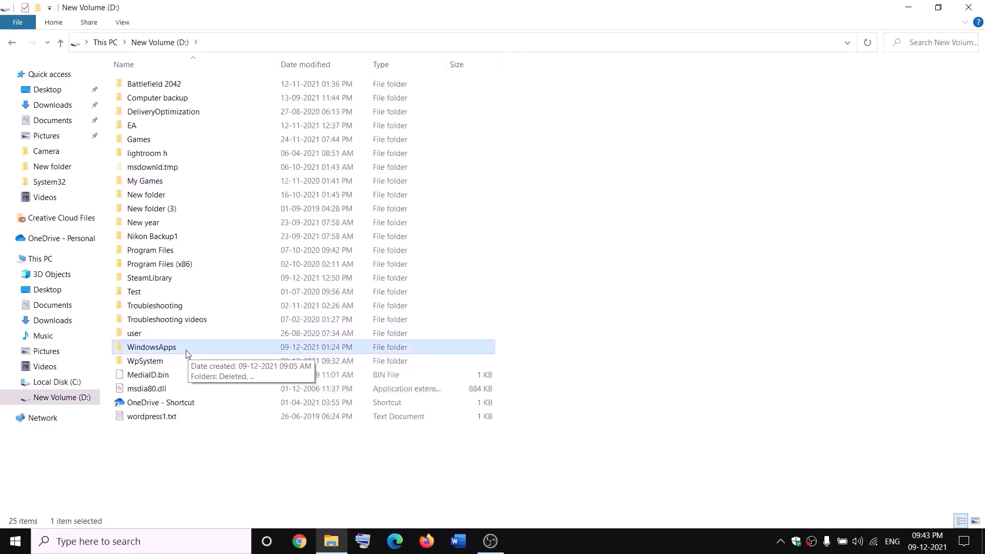
{"action": "right_click", "coordinate": [187, 353]}
{"action": "left_click", "coordinate": [48, 518]}
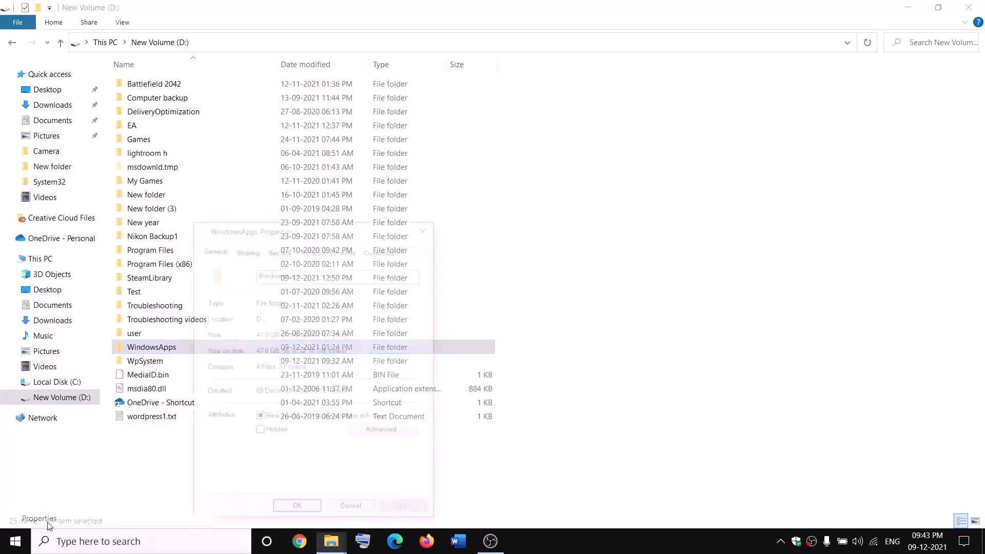
{"action": "left_click", "coordinate": [278, 249]}
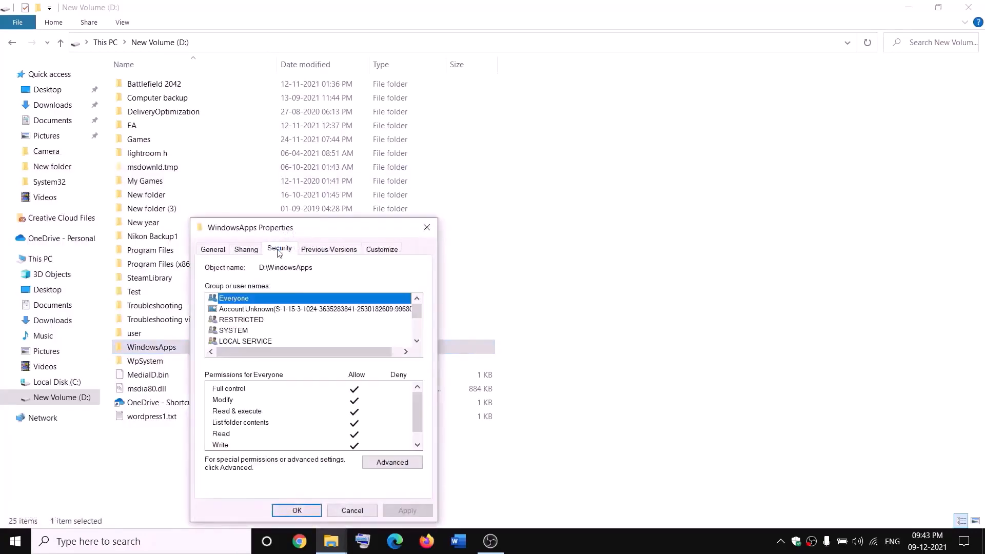
{"action": "left_click", "coordinate": [391, 462]}
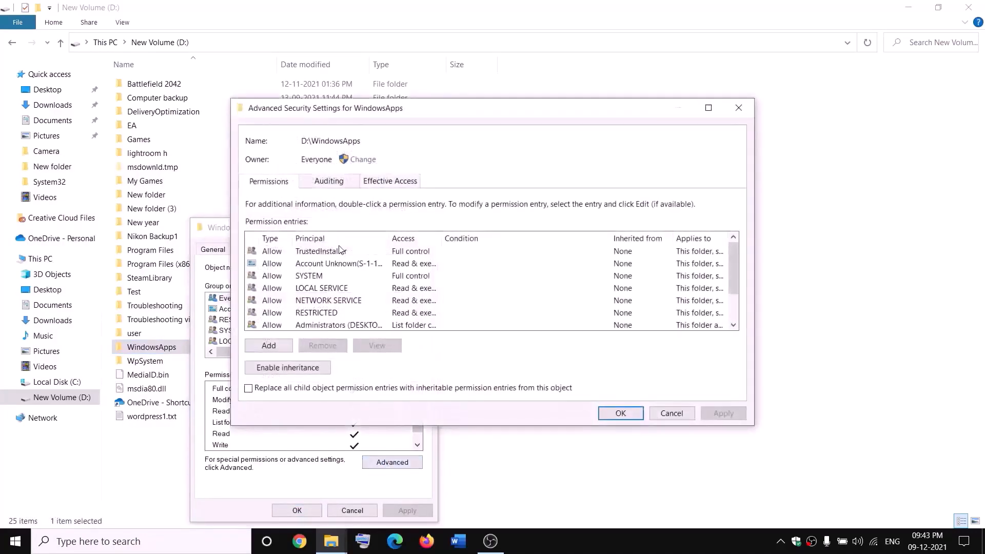
Set Everyone as the owner of the WindowsApps folder, verifying the name before accepting it
{"action": "left_click", "coordinate": [364, 161]}
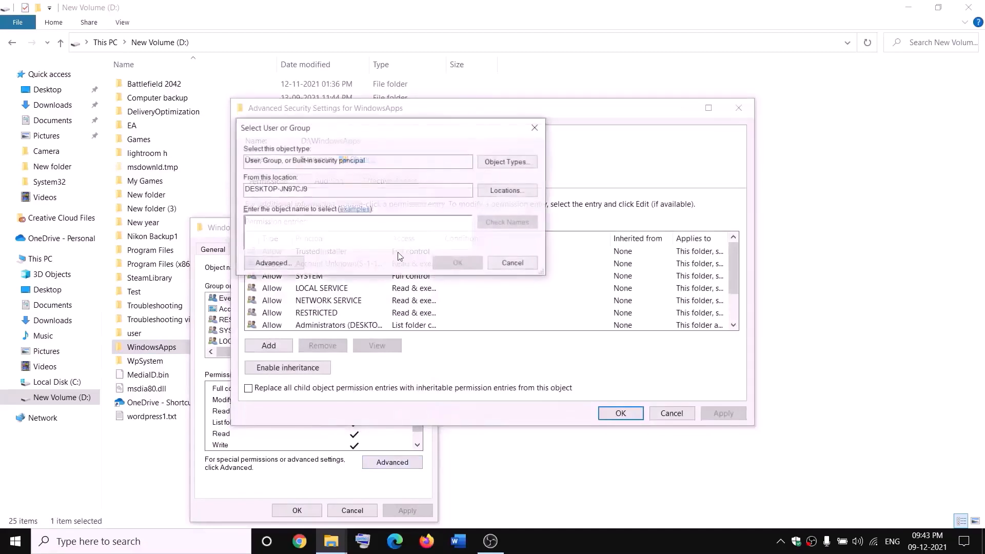
{"action": "type", "text": "everyone"}
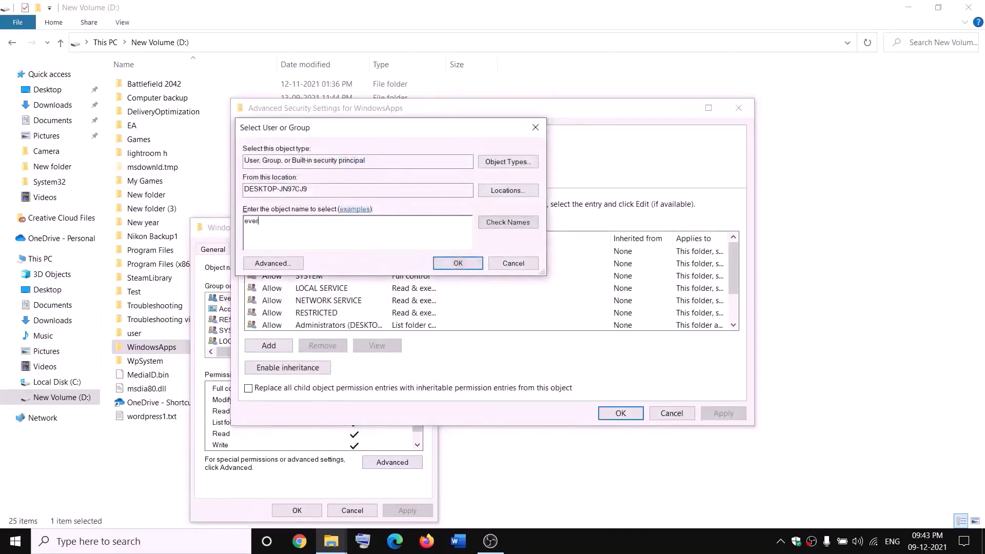
{"action": "left_click", "coordinate": [529, 227]}
{"action": "left_click", "coordinate": [458, 263]}
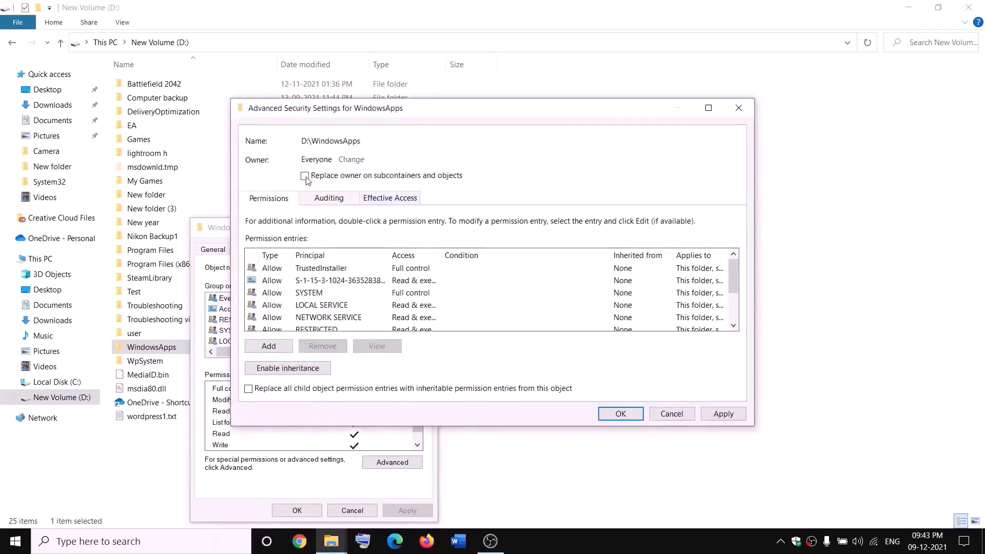
Apply the ownership change to WindowsApps with owner replacement on subcontainers and objects enabled, and close its properties
{"action": "left_click", "coordinate": [305, 177]}
{"action": "left_click", "coordinate": [727, 415]}
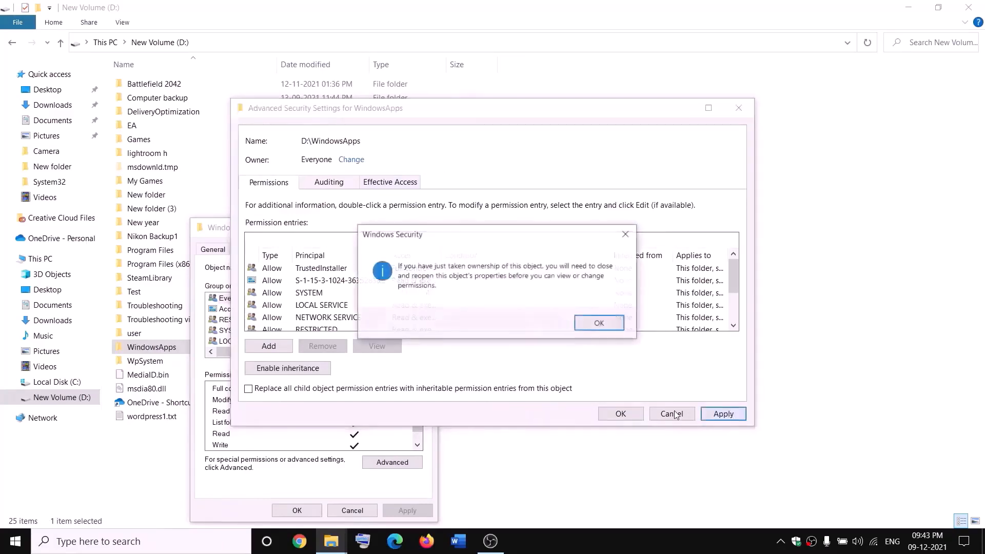
{"action": "left_click", "coordinate": [599, 322]}
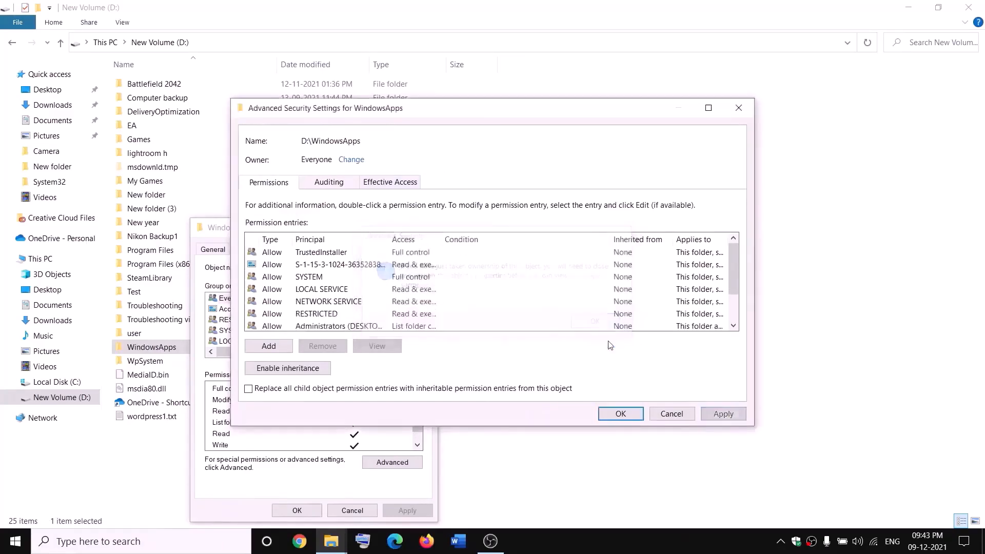
{"action": "left_click", "coordinate": [620, 414]}
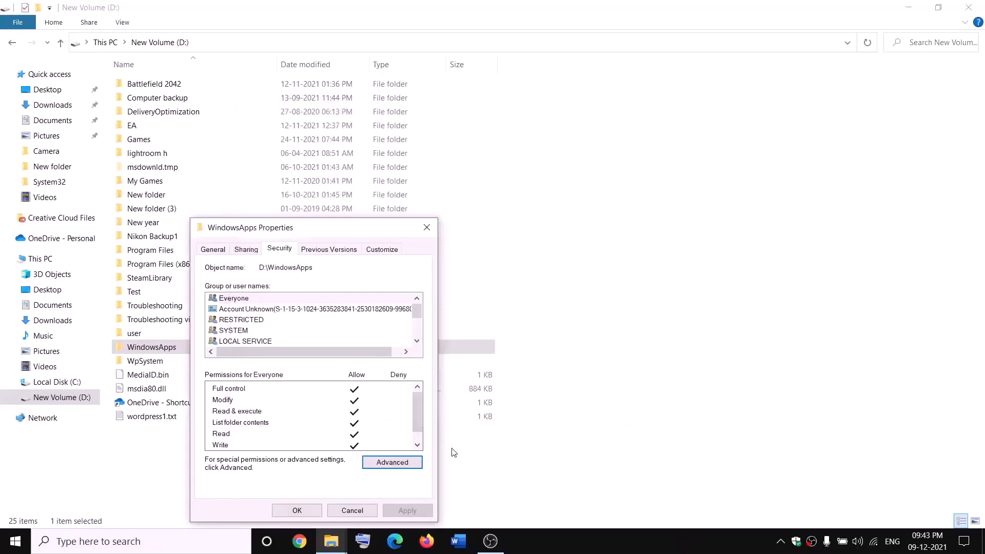
{"action": "left_click", "coordinate": [306, 512]}
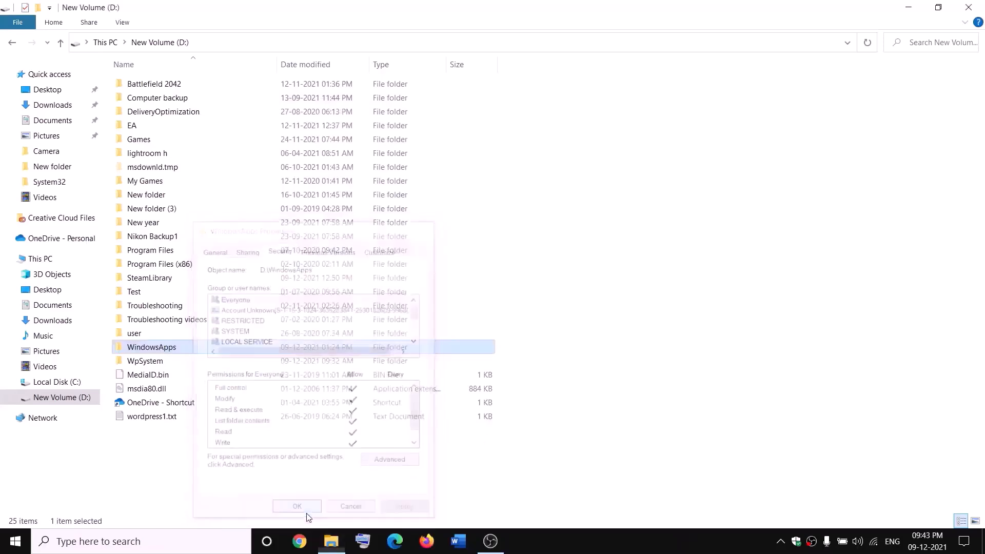
Reopen the WindowsApps folder's properties and bring up its advanced security settings again
{"action": "right_click", "coordinate": [187, 352]}
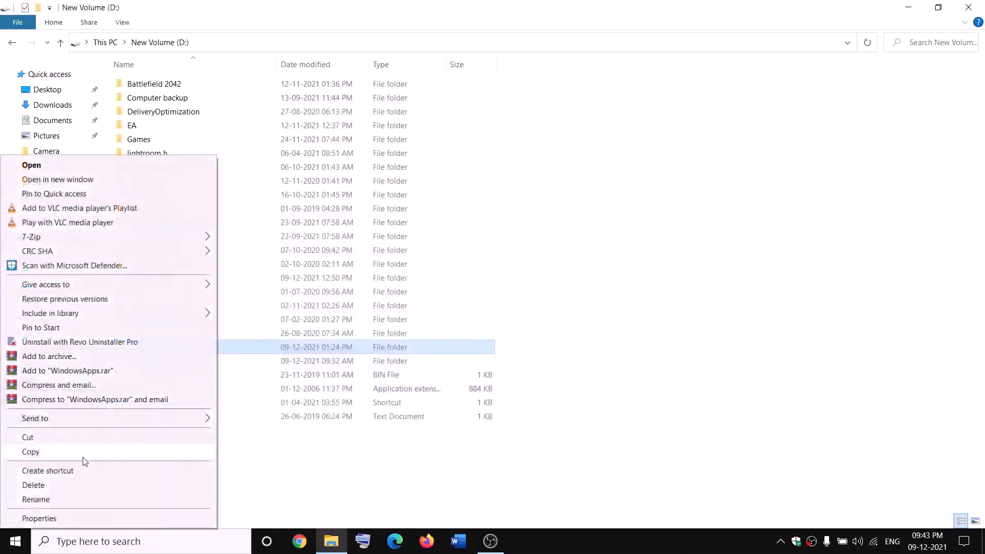
{"action": "left_click", "coordinate": [36, 519]}
{"action": "left_click", "coordinate": [288, 252]}
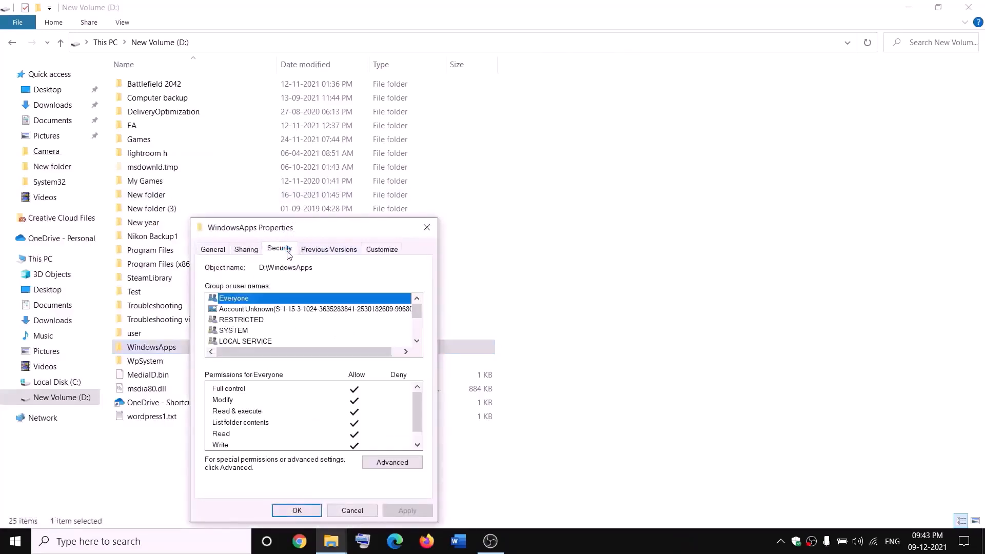
{"action": "left_click", "coordinate": [395, 462]}
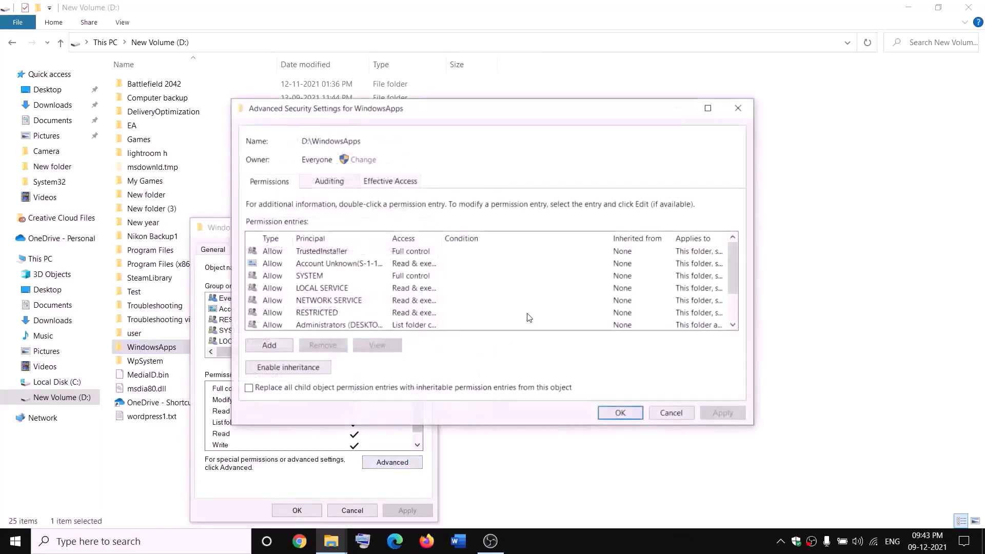
Add a permission entry to WindowsApps with Everyone as the principal, verifying the name
{"action": "left_click", "coordinate": [274, 347]}
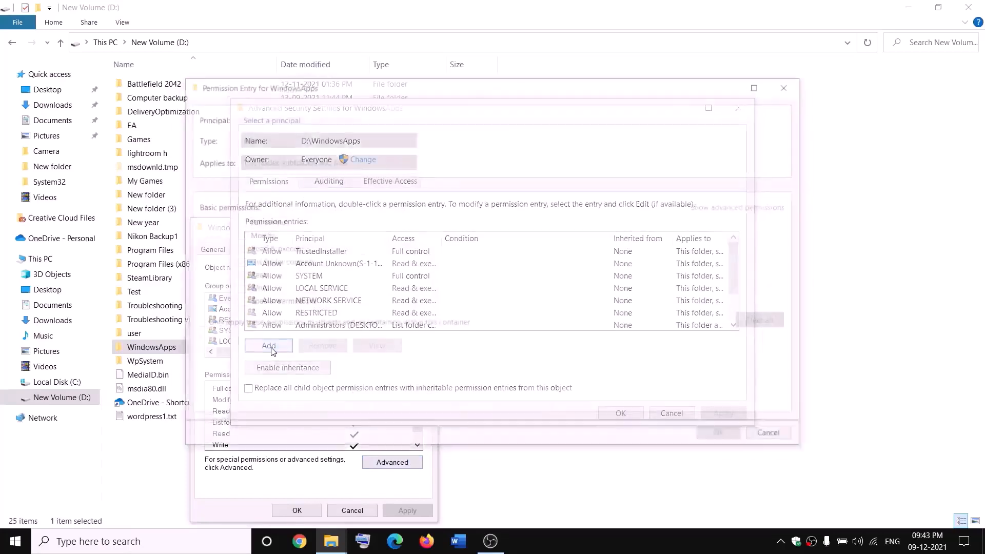
{"action": "left_click", "coordinate": [264, 119]}
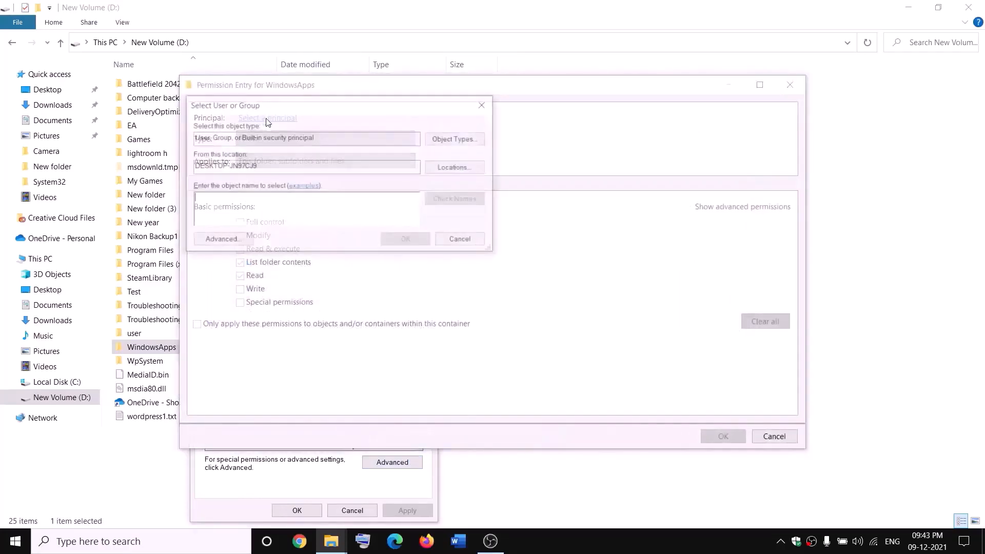
{"action": "type", "text": "everyone"}
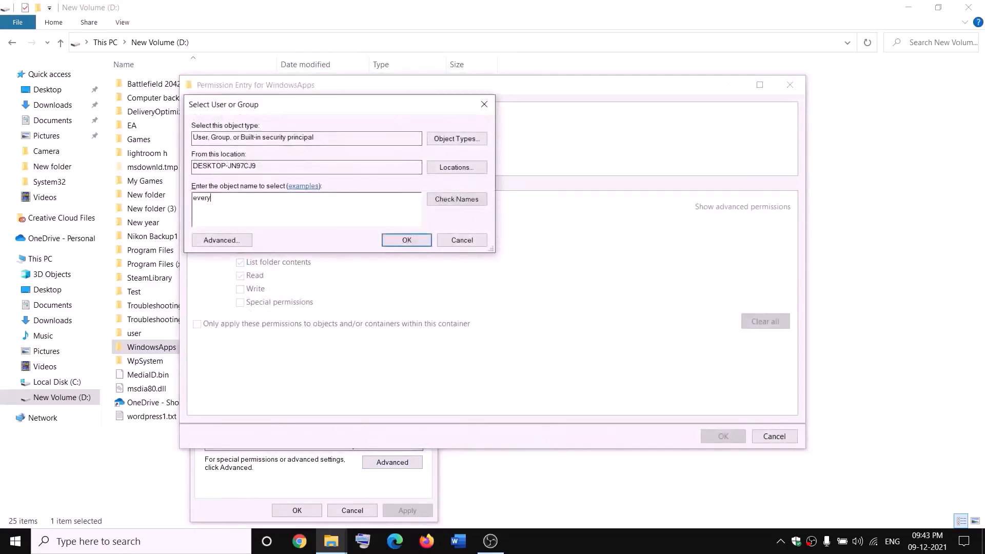
{"action": "left_click", "coordinate": [474, 199]}
{"action": "left_click", "coordinate": [407, 241]}
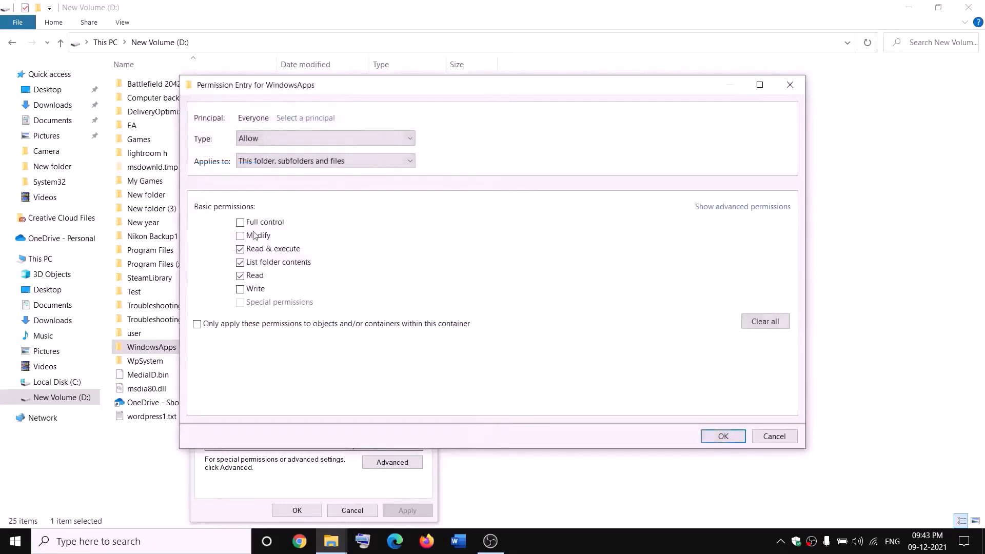
Grant Everyone full control of WindowsApps, then apply the permission entry and close the advanced security settings
{"action": "left_click", "coordinate": [736, 434]}
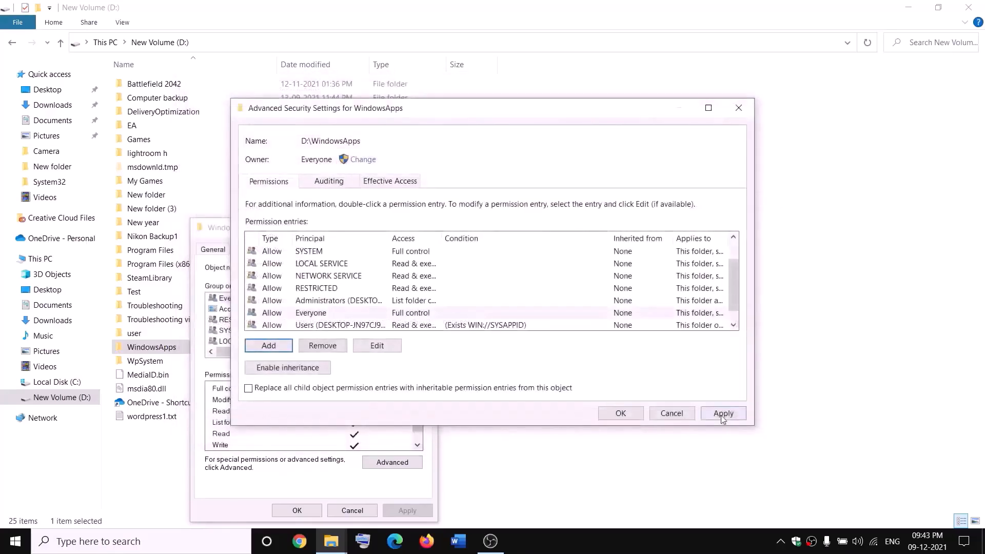
{"action": "left_click", "coordinate": [722, 415]}
{"action": "left_click", "coordinate": [617, 414]}
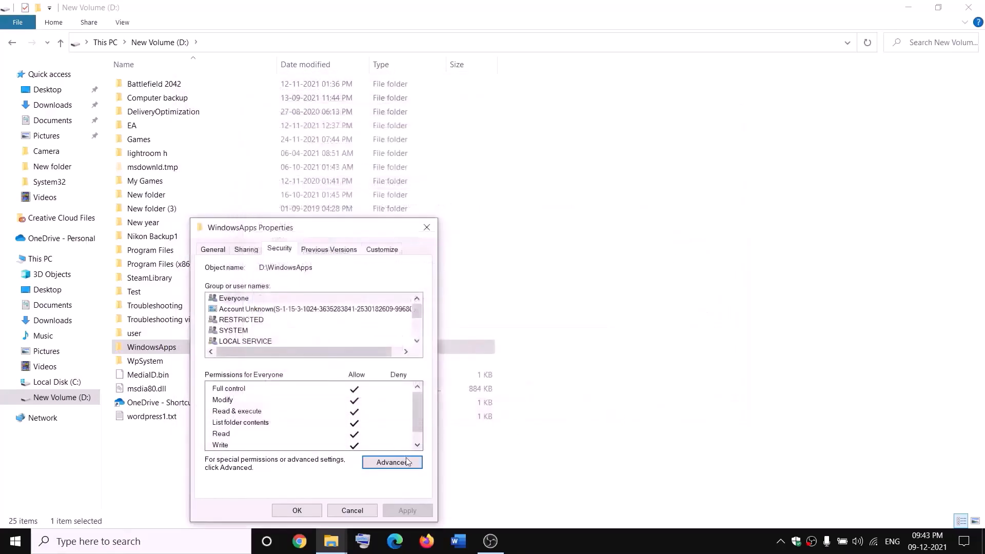
Rename the WindowsApps folder on the D: drive to WindowsApps.old
{"action": "right_click", "coordinate": [187, 353]}
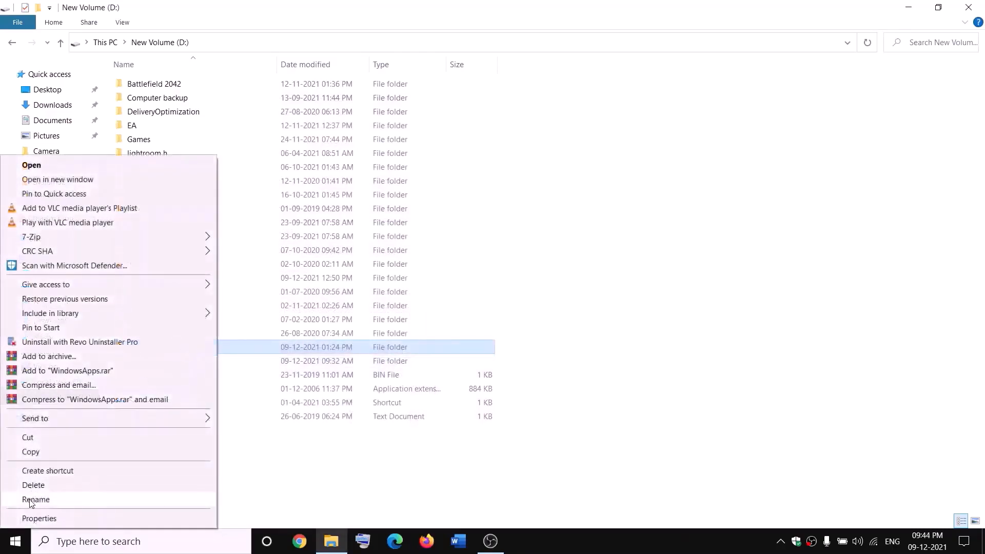
{"action": "left_click", "coordinate": [31, 500]}
{"action": "left_click", "coordinate": [184, 345]}
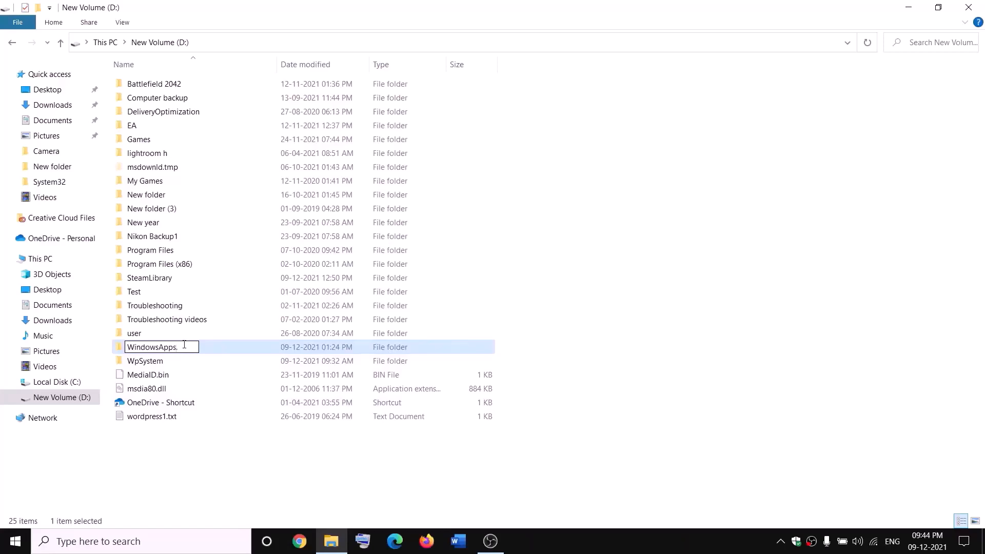
{"action": "type", "text": ".old"}
{"action": "left_click", "coordinate": [223, 444]}
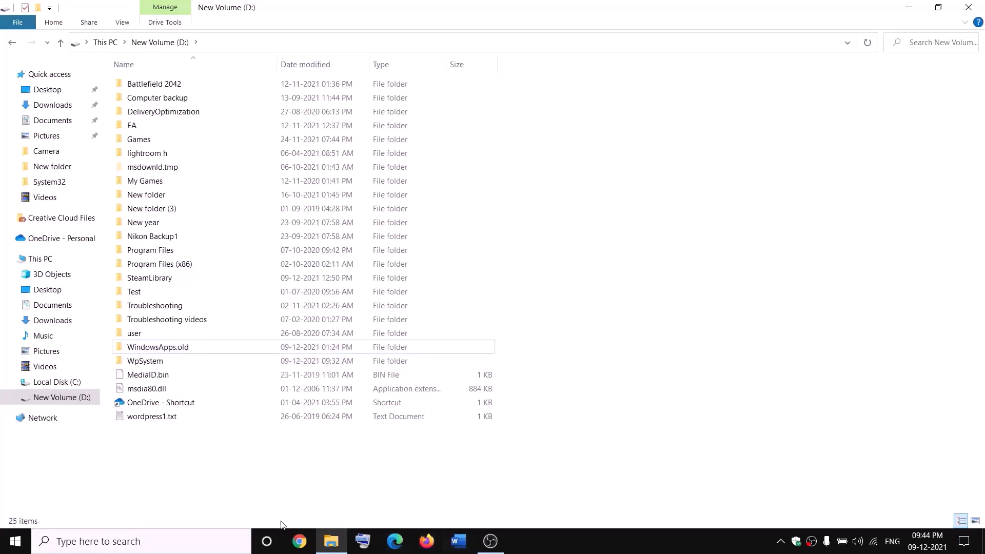
Open Task Manager, end the Gaming Services background process, and close Task Manager
{"action": "right_click", "coordinate": [15, 544]}
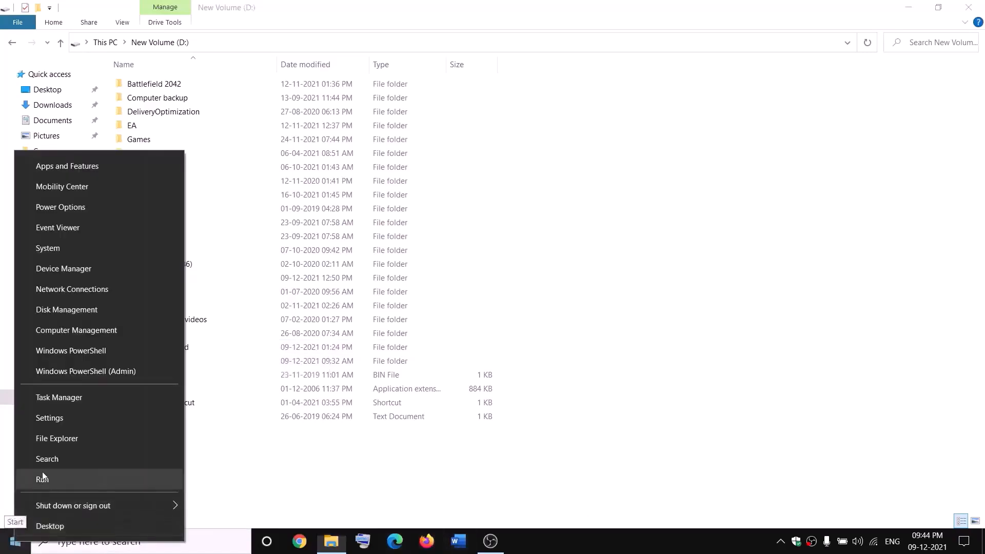
{"action": "left_click", "coordinate": [55, 397]}
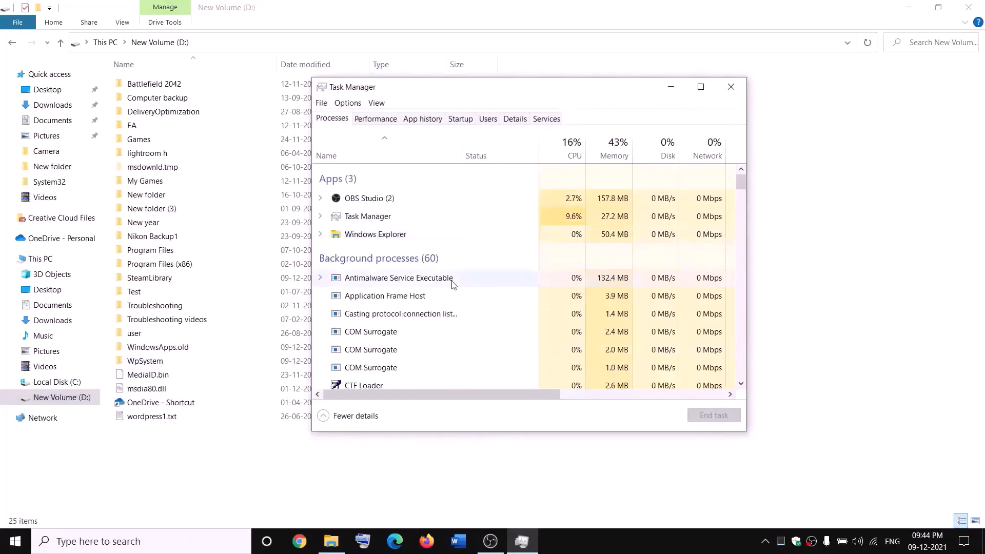
{"action": "scroll", "coordinate": [444, 285], "scroll_direction": "down", "scroll_amount": 3}
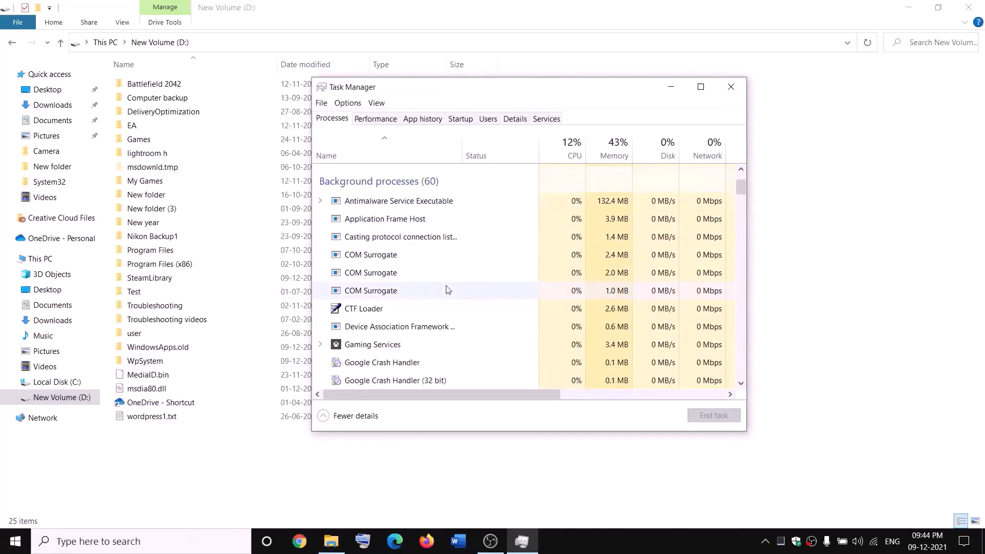
{"action": "left_click", "coordinate": [358, 348]}
{"action": "right_click", "coordinate": [357, 348]}
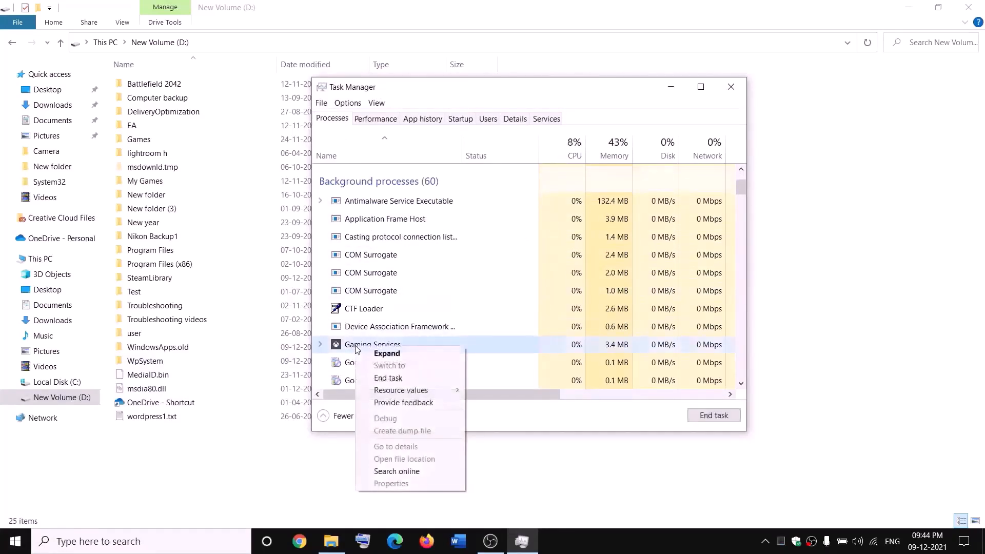
{"action": "left_click", "coordinate": [395, 380]}
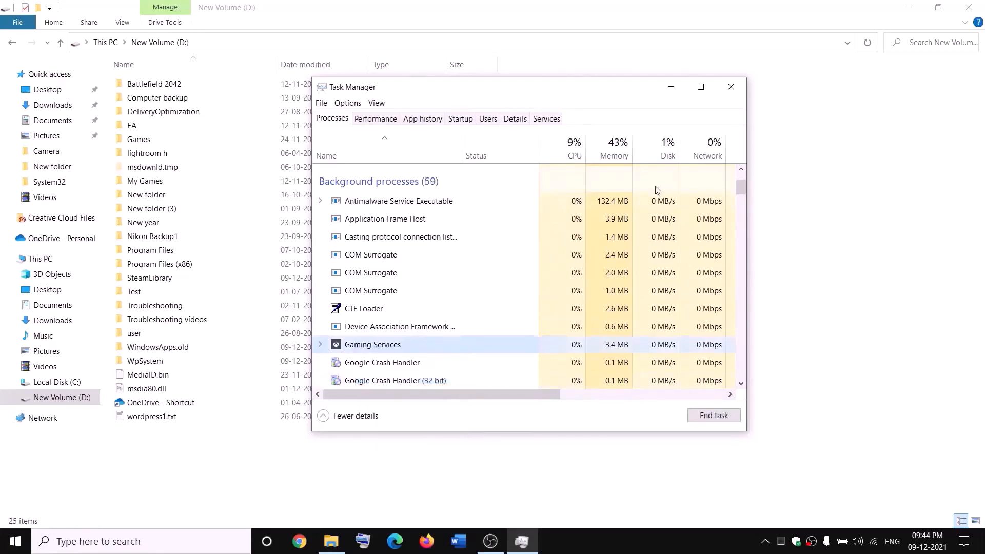
{"action": "left_click", "coordinate": [738, 88]}
Open the Windows Services console and jump to the Gaming Services entries
{"action": "left_click", "coordinate": [217, 542]}
{"action": "type", "text": "s"}
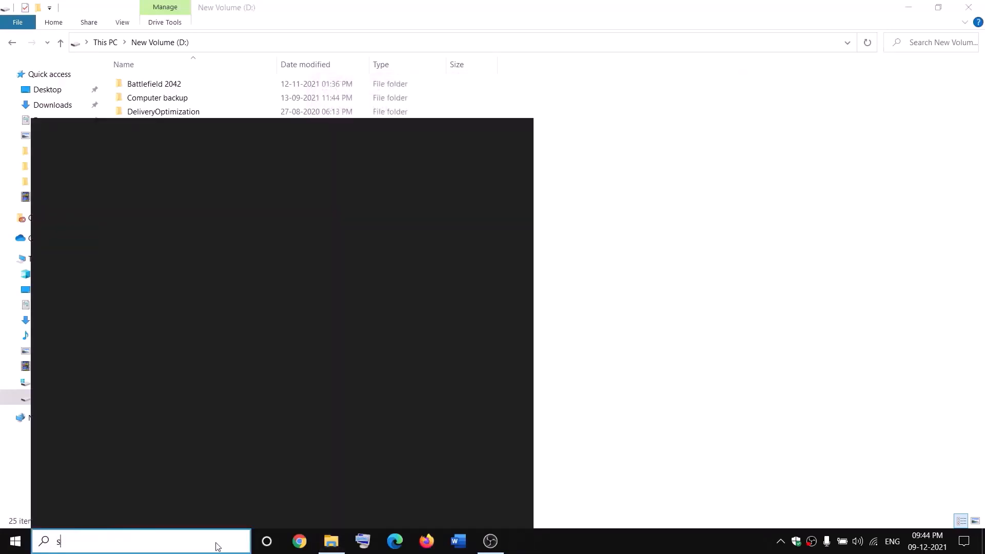
{"action": "type", "text": "ervices"}
{"action": "key", "text": "Return"}
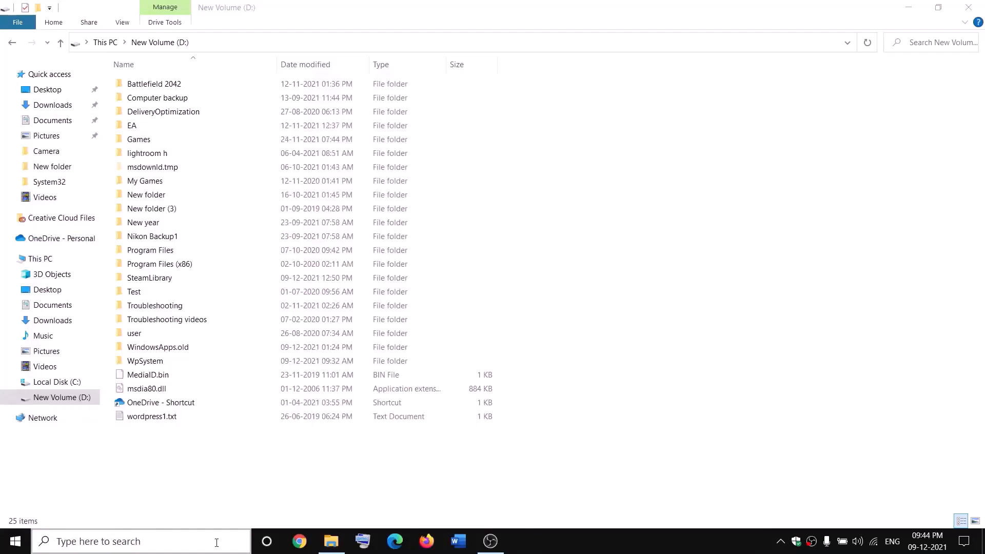
{"action": "left_click", "coordinate": [422, 274]}
{"action": "key", "text": "g"}
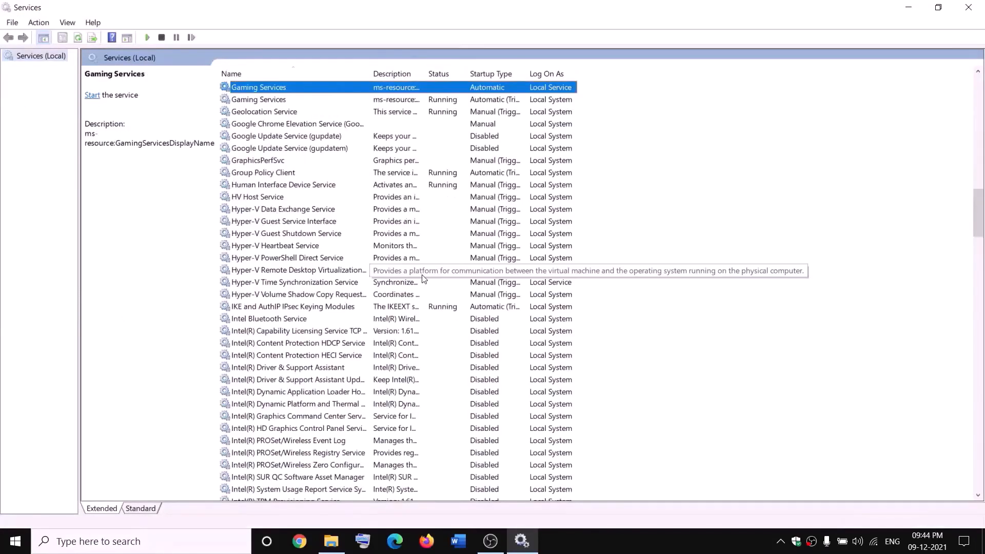
{"action": "left_click", "coordinate": [436, 141]}
Start the first Gaming Services entry briefly, and stop both Gaming Services entries
{"action": "right_click", "coordinate": [411, 88]}
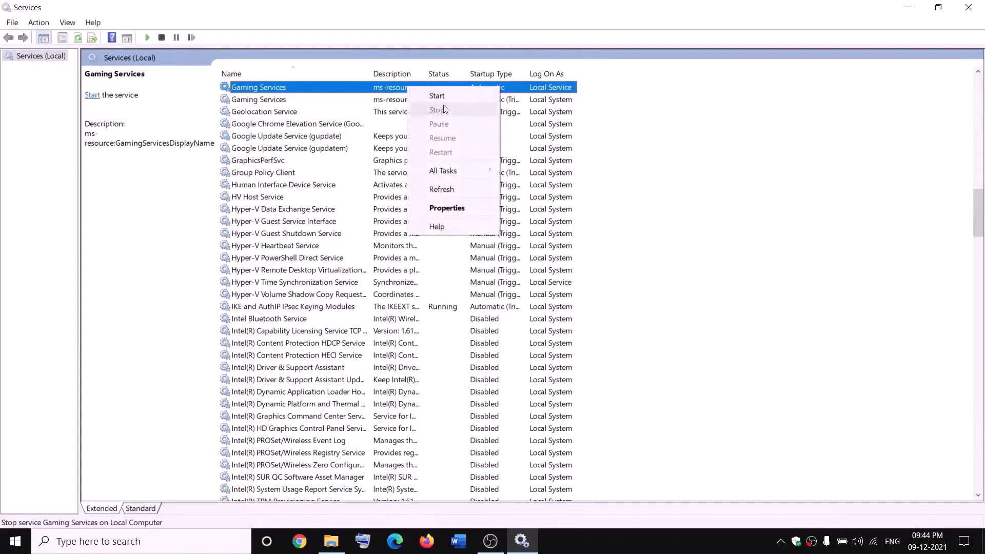
{"action": "left_click", "coordinate": [440, 96]}
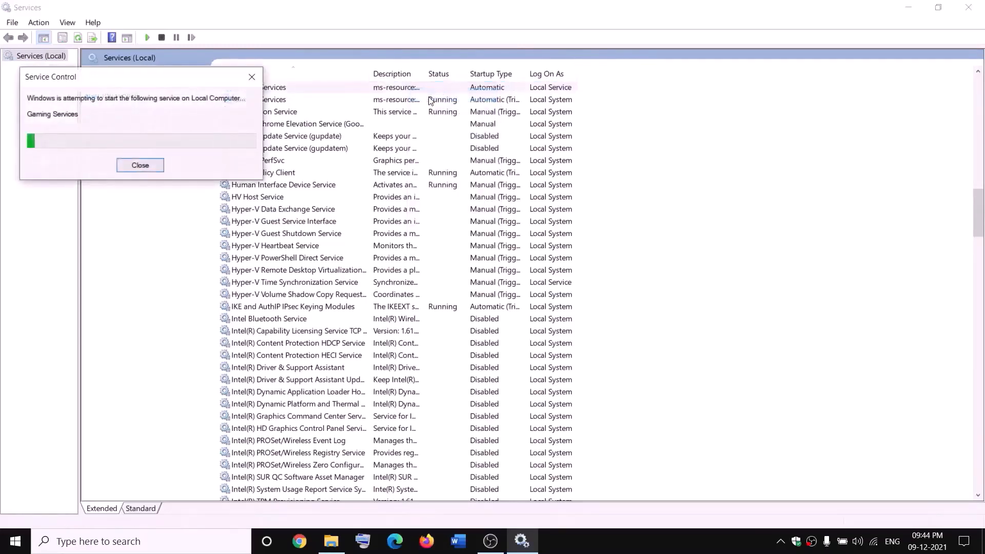
{"action": "right_click", "coordinate": [402, 90]}
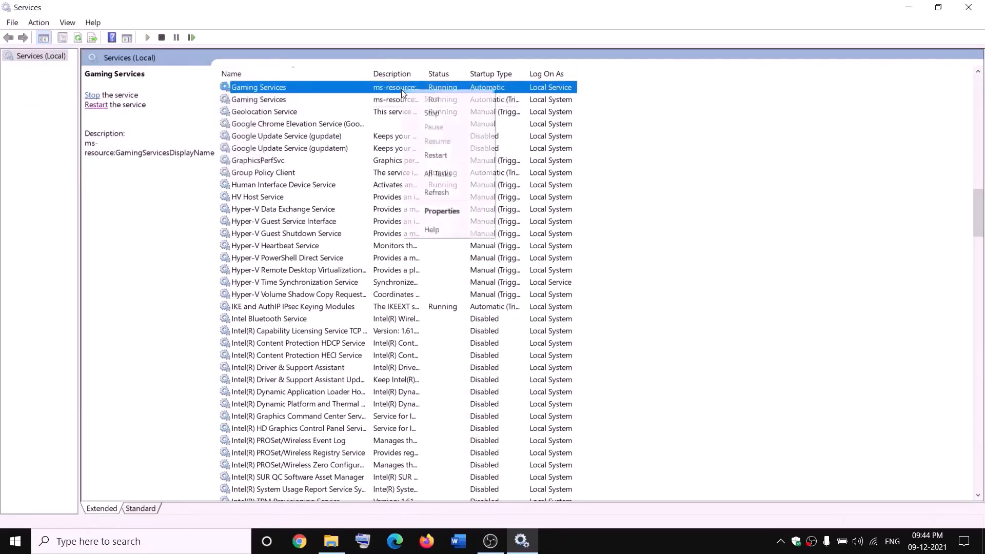
{"action": "left_click", "coordinate": [431, 112]}
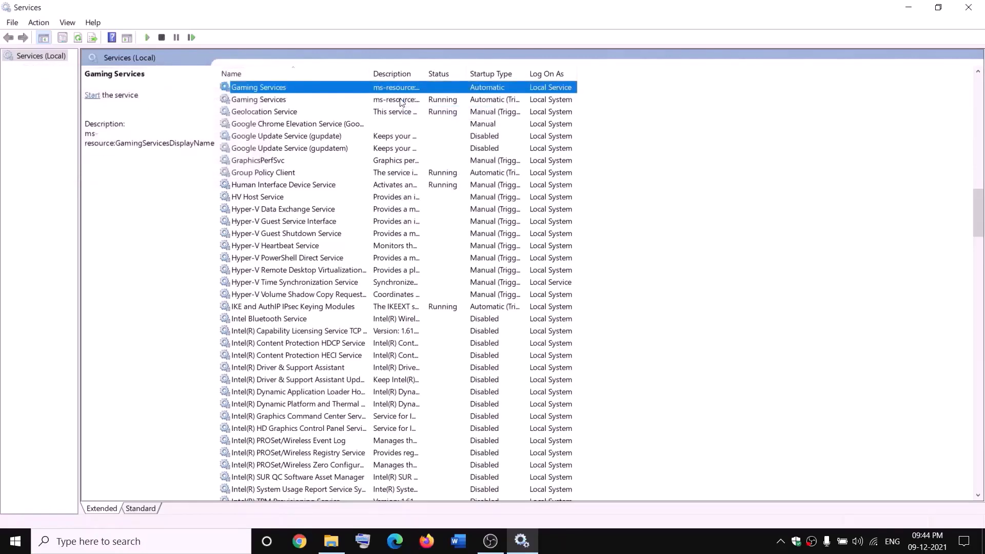
{"action": "right_click", "coordinate": [402, 100]}
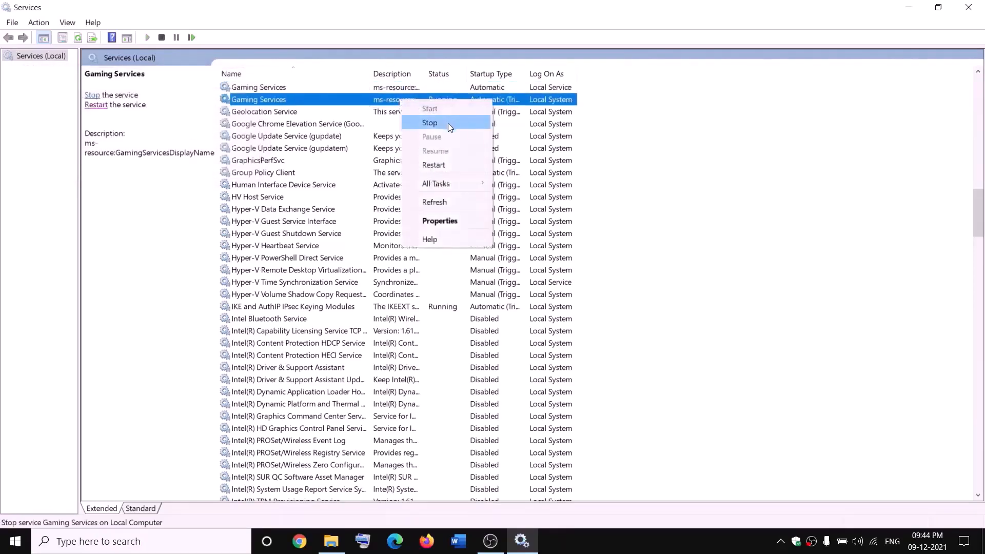
{"action": "left_click", "coordinate": [435, 123]}
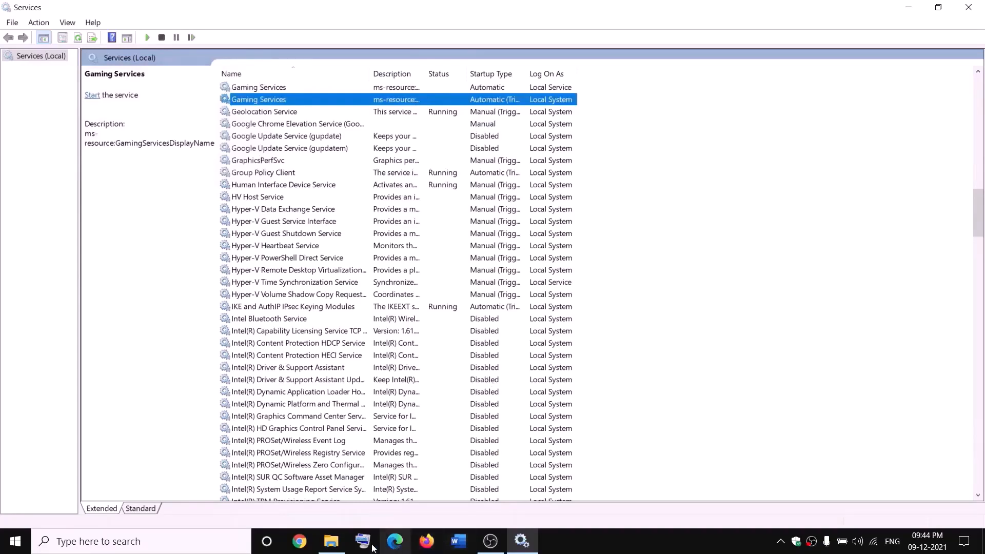
{"action": "left_click", "coordinate": [332, 541]}
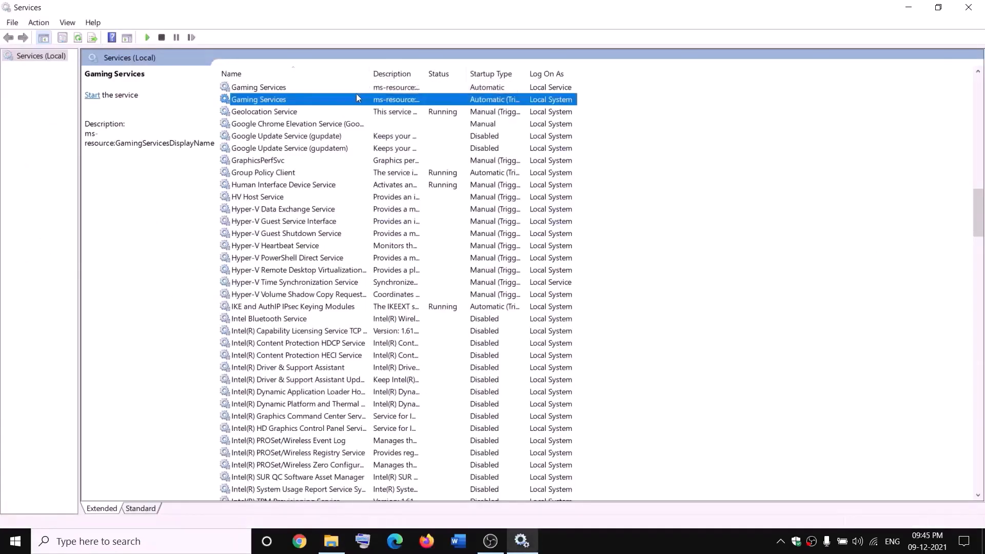
Start both Gaming Services entries again
{"action": "right_click", "coordinate": [364, 88]}
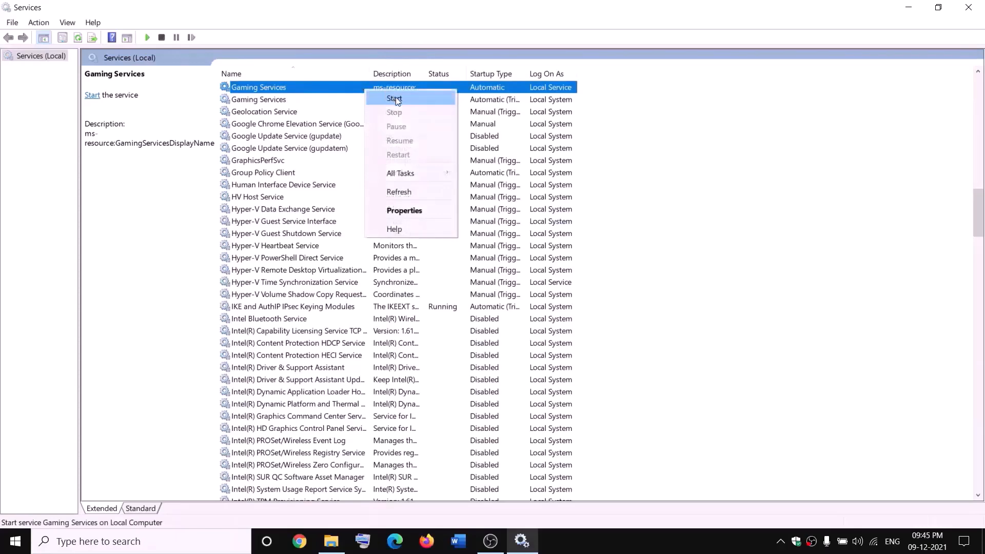
{"action": "left_click", "coordinate": [388, 99]}
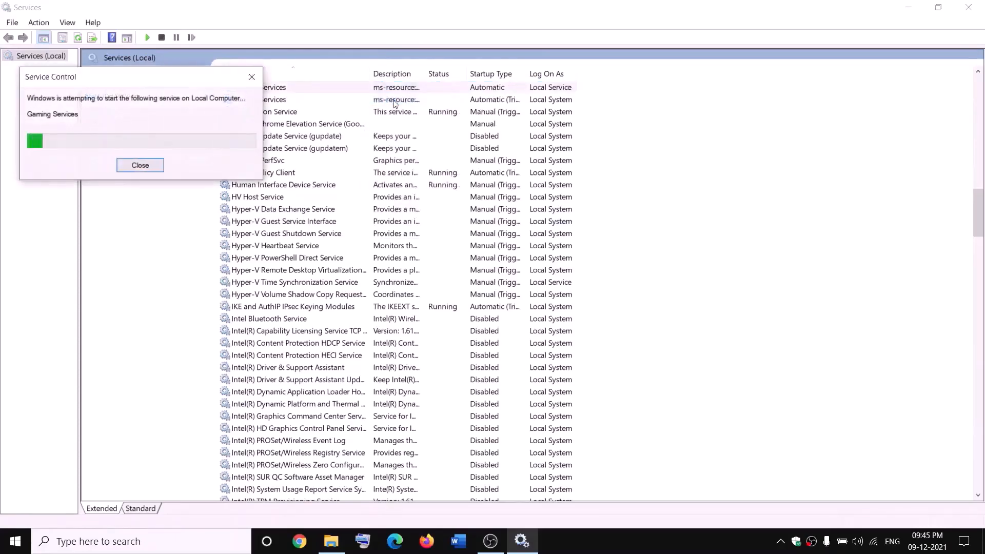
{"action": "right_click", "coordinate": [397, 101]}
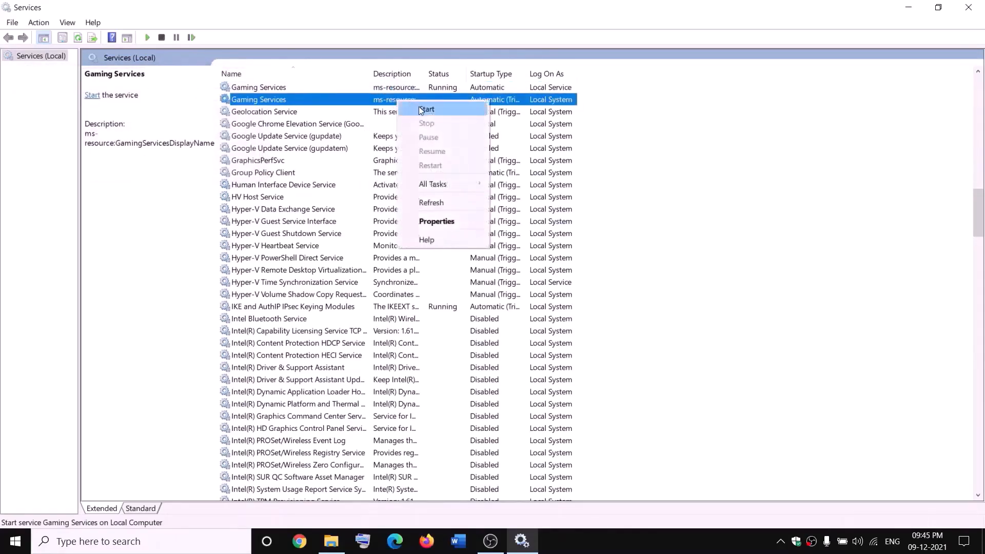
{"action": "left_click", "coordinate": [418, 106]}
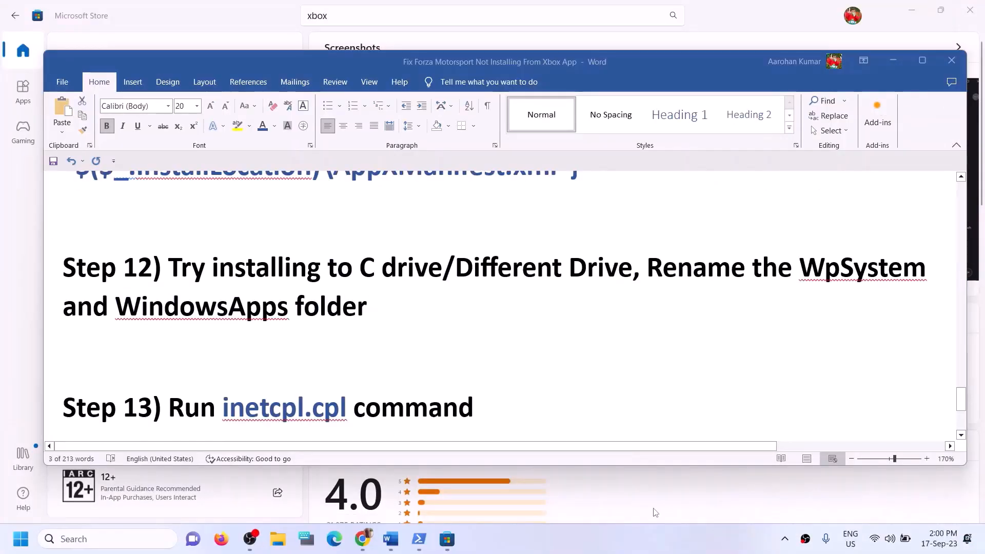
Switch to the Word guide, copy the inetcpl.cpl command from Step 13, and run it through Windows search
{"action": "scroll", "coordinate": [386, 402], "scroll_direction": "down", "scroll_amount": 1}
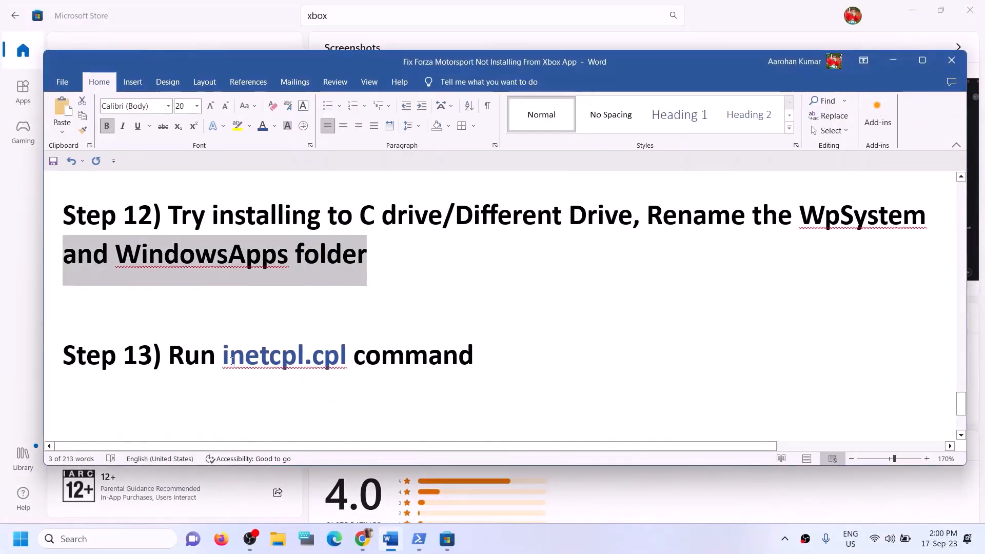
{"action": "left_click_drag", "start_coordinate": [224, 359], "coordinate": [326, 359]}
{"action": "key", "text": "ctrl+c"}
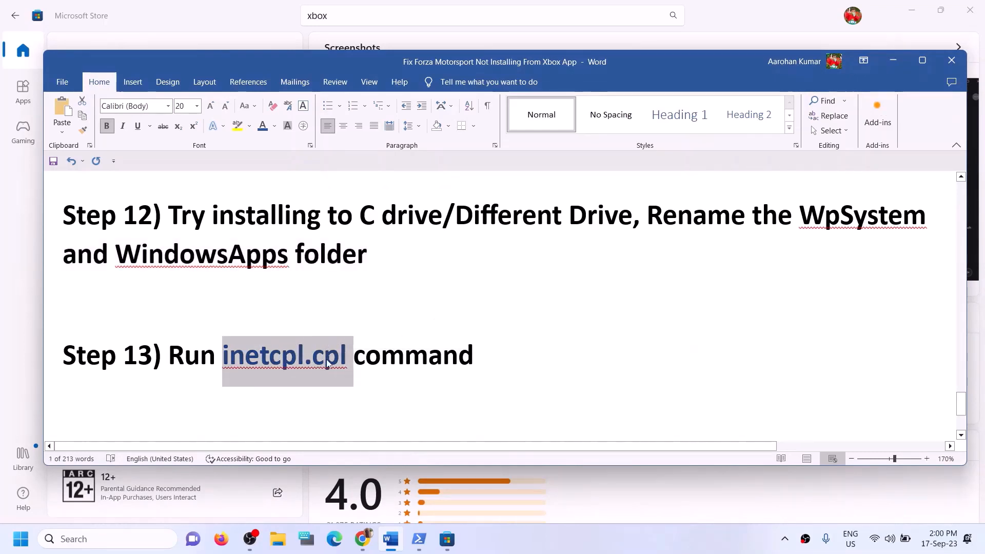
{"action": "left_click", "coordinate": [74, 541]}
{"action": "key", "text": "ctrl+v"}
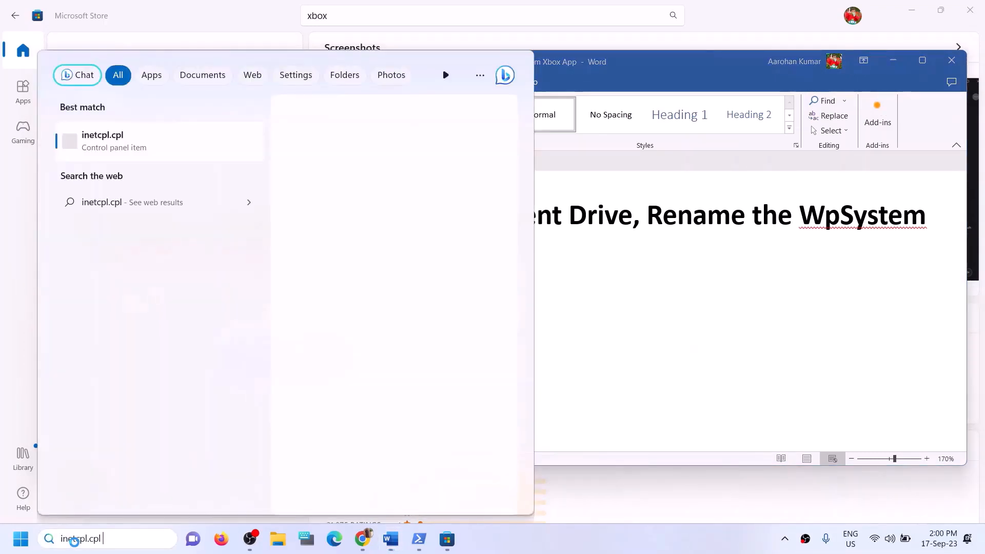
{"action": "left_click", "coordinate": [109, 152]}
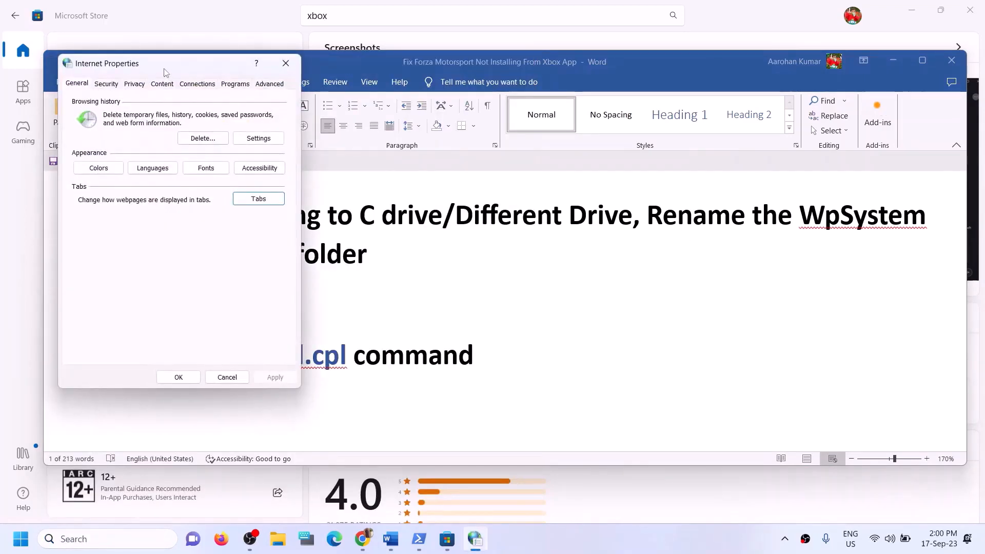
Examine the advanced Internet Properties settings down to the SSL and TLS options, and accept the dialog
{"action": "left_click", "coordinate": [269, 84]}
{"action": "left_click_drag", "start_coordinate": [205, 71], "coordinate": [365, 81]}
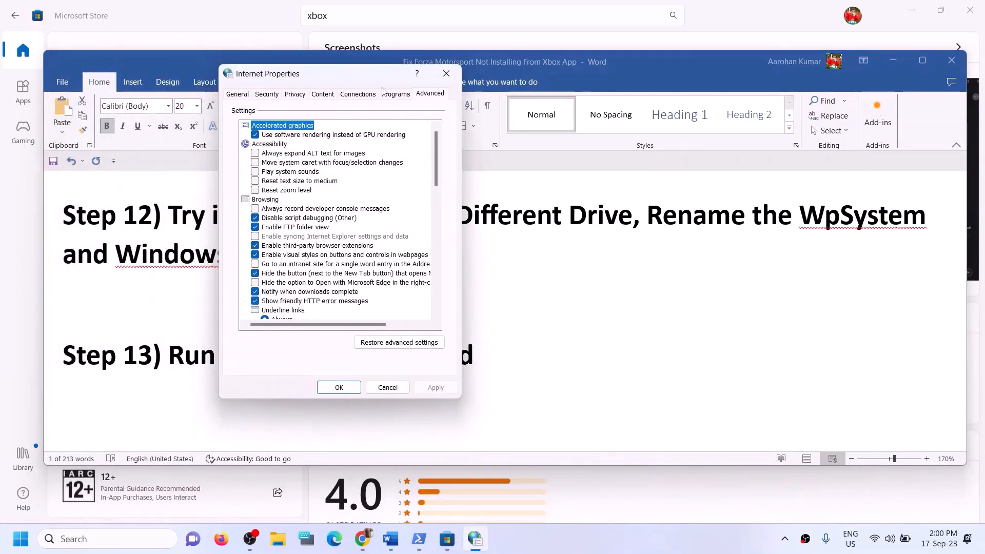
{"action": "scroll", "coordinate": [324, 301], "scroll_direction": "down", "scroll_amount": 10}
{"action": "scroll", "coordinate": [325, 301], "scroll_direction": "down", "scroll_amount": 4}
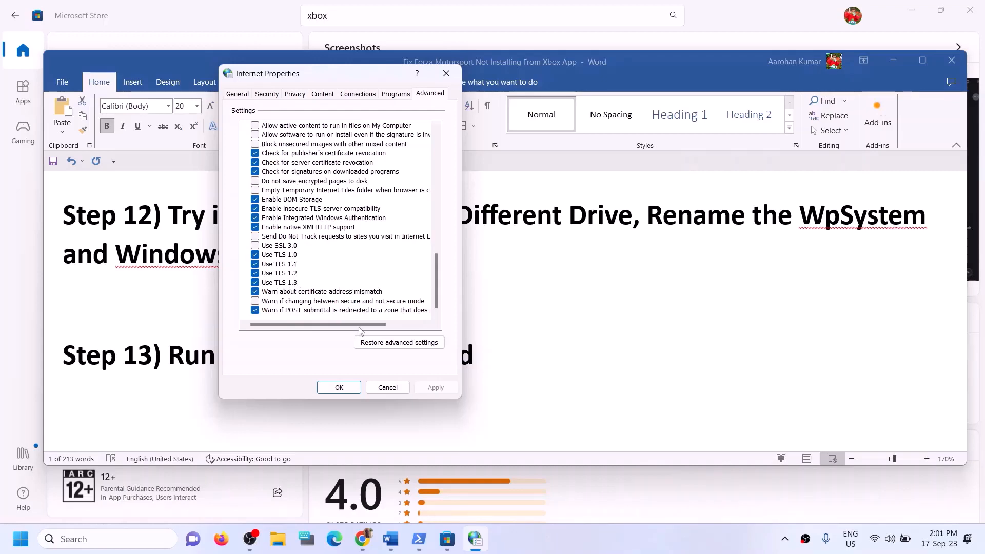
{"action": "left_click", "coordinate": [355, 390]}
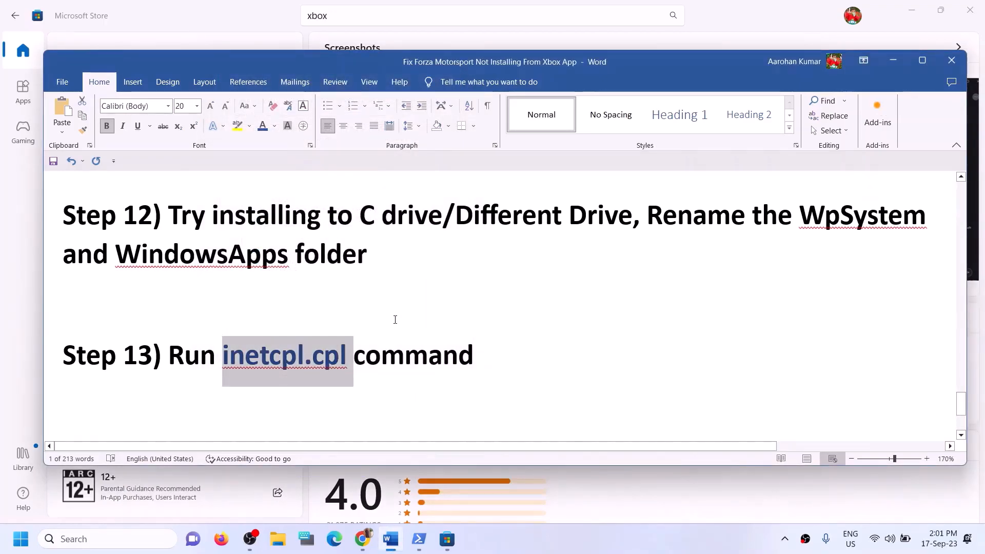
Read Step 14 of the guide on updating Windows to the latest version with the media creation tool
{"action": "scroll", "coordinate": [395, 319], "scroll_direction": "up", "scroll_amount": 1}
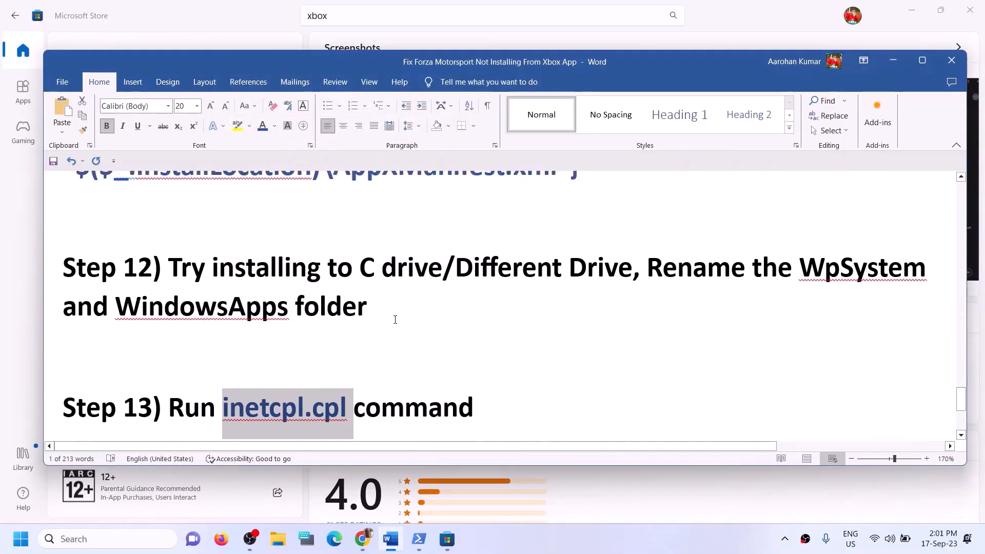
{"action": "scroll", "coordinate": [395, 320], "scroll_direction": "down", "scroll_amount": 3}
{"action": "scroll", "coordinate": [395, 320], "scroll_direction": "down", "scroll_amount": 1}
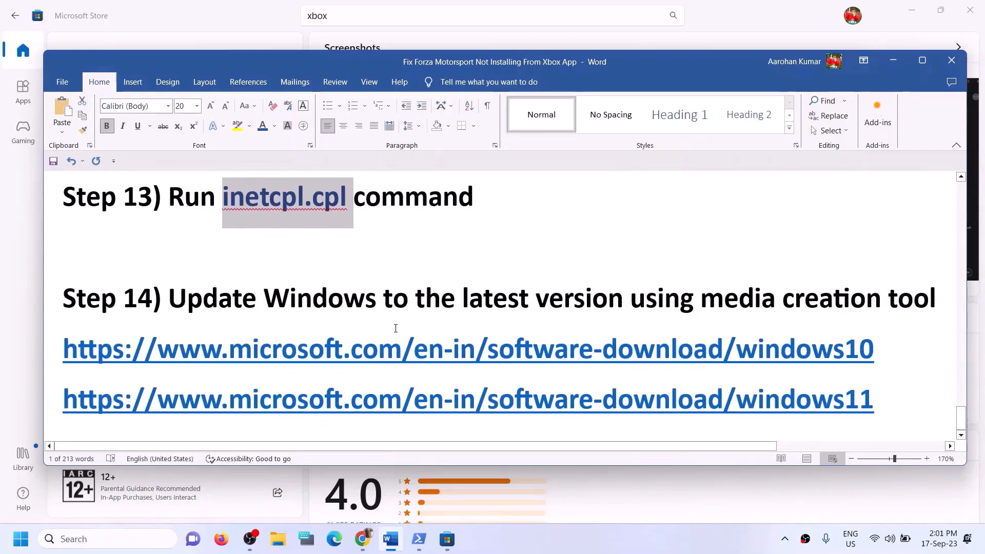
{"action": "left_click_drag", "start_coordinate": [185, 294], "coordinate": [910, 307]}
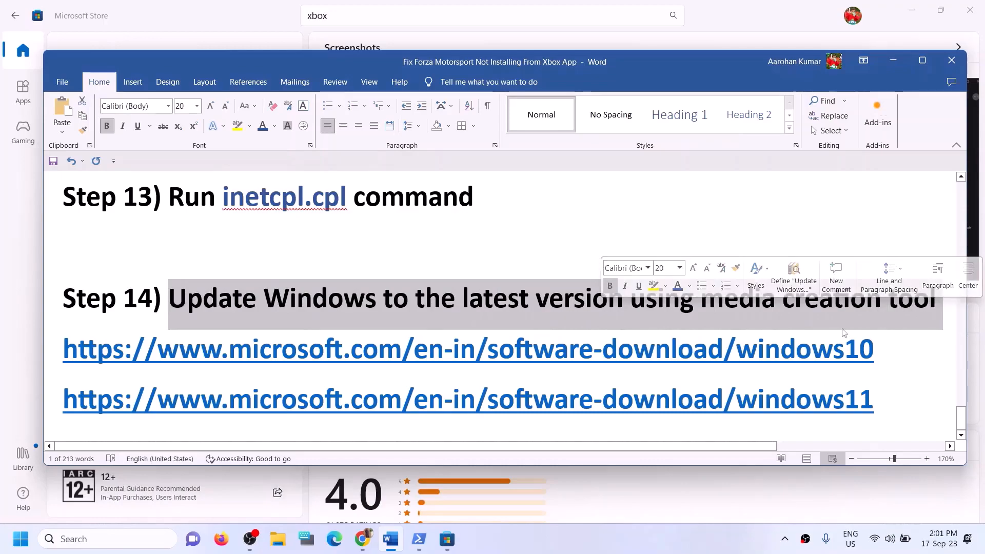
{"action": "left_click", "coordinate": [644, 548]}
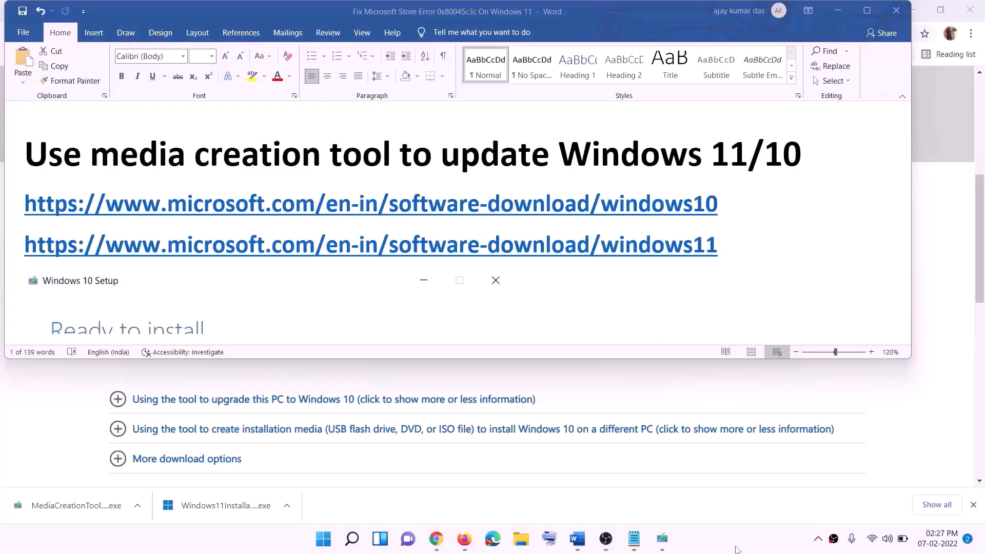
Point out the Windows 10 and Windows 11 download links in the document, and minimize it to show the browser's Windows 10 download page
{"action": "left_click", "coordinate": [723, 203]}
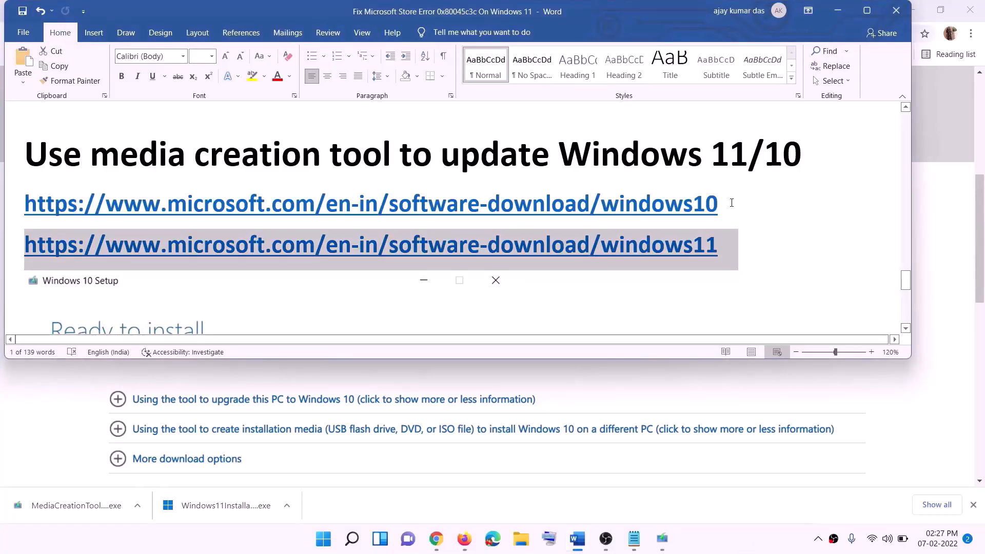
{"action": "triple_click", "coordinate": [732, 202]}
{"action": "triple_click", "coordinate": [732, 246]}
{"action": "left_click", "coordinate": [837, 11]}
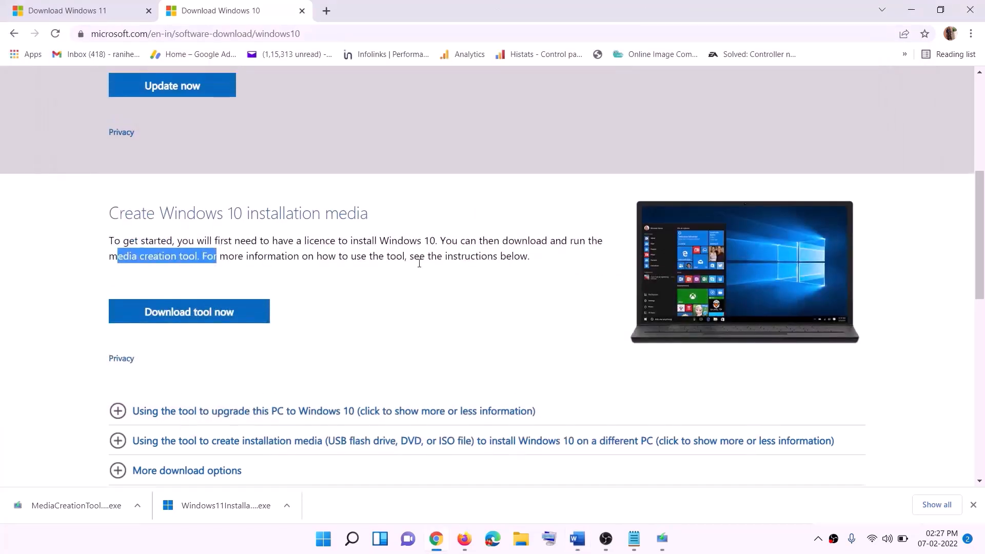
Review the Create Windows 10 installation media section and highlight its mention of the media creation tool
{"action": "scroll", "coordinate": [407, 224], "scroll_direction": "up", "scroll_amount": 6}
{"action": "scroll", "coordinate": [329, 284], "scroll_direction": "down", "scroll_amount": 5}
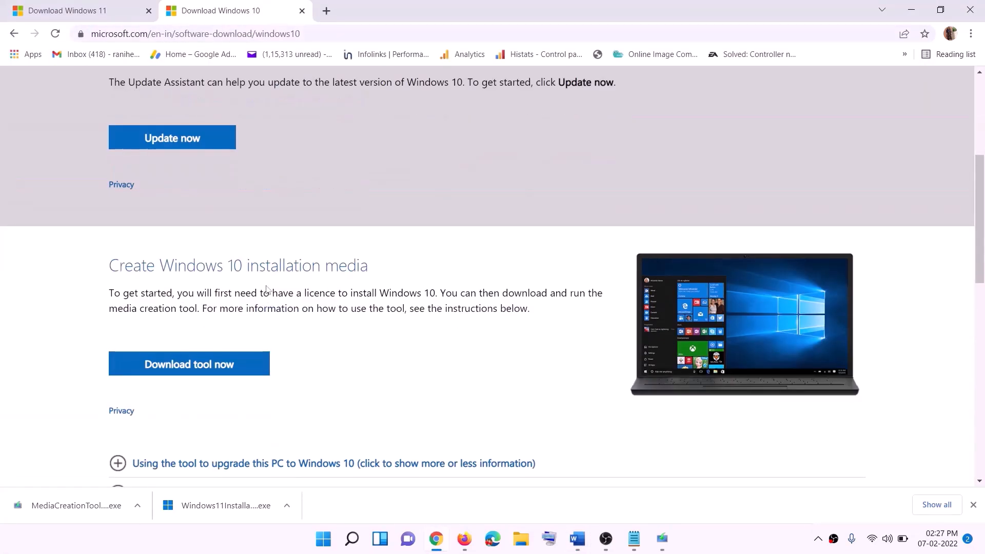
{"action": "left_click_drag", "start_coordinate": [116, 308], "coordinate": [220, 308]}
{"action": "scroll", "coordinate": [329, 287], "scroll_direction": "down", "scroll_amount": 2}
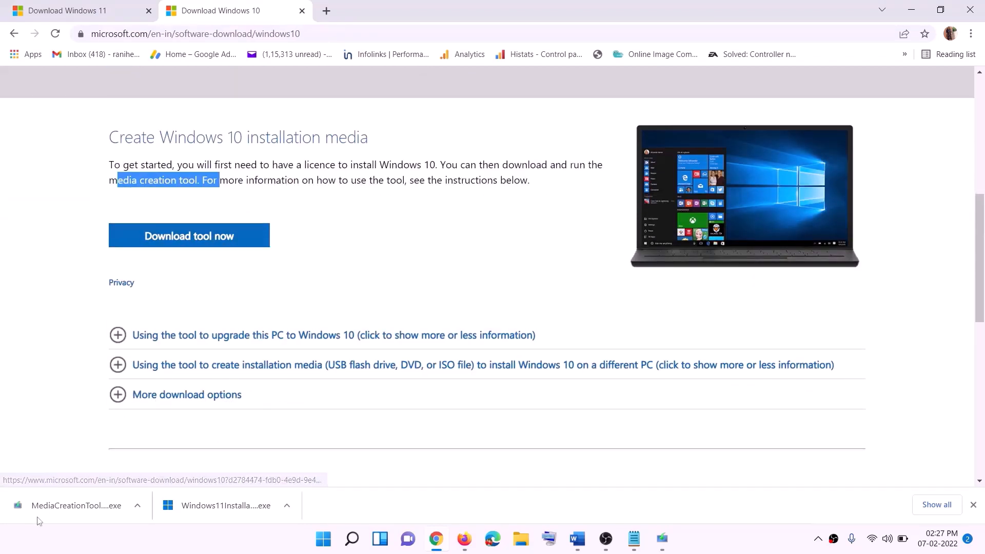
Bring up Windows 10 Setup, accept its terms, and start the download with the Upgrade this PC now option
{"action": "left_click", "coordinate": [671, 547]}
{"action": "left_click", "coordinate": [640, 418]}
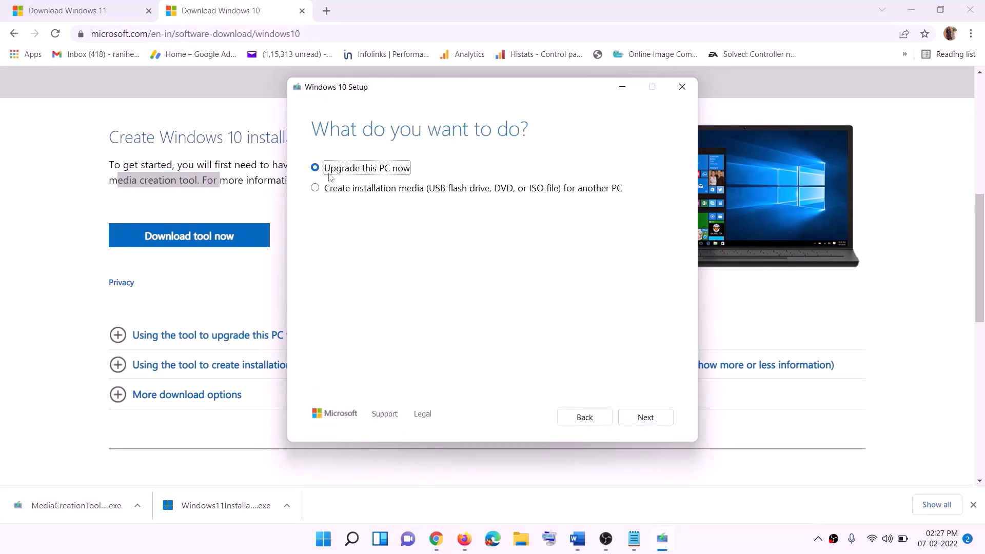
{"action": "left_click", "coordinate": [644, 418]}
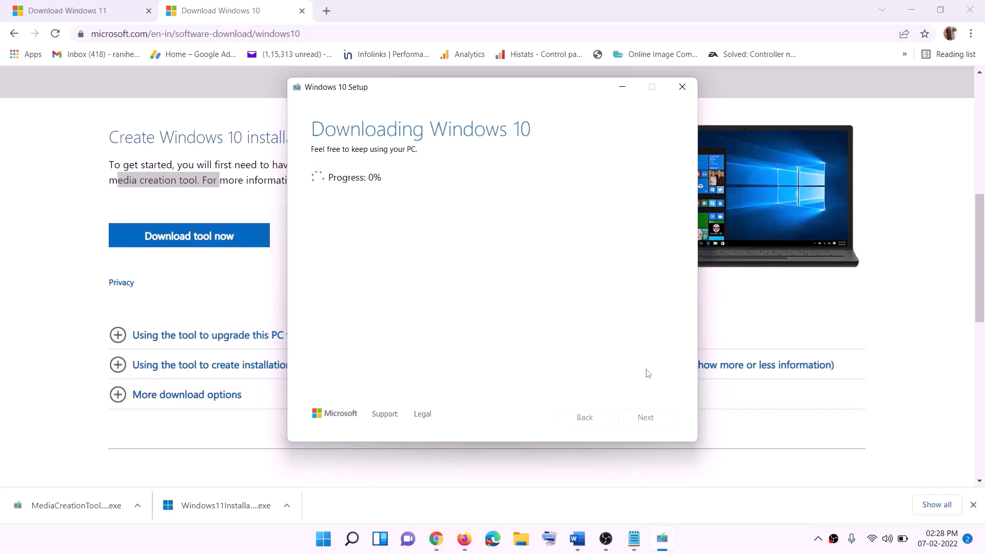
{"action": "left_click", "coordinate": [728, 550]}
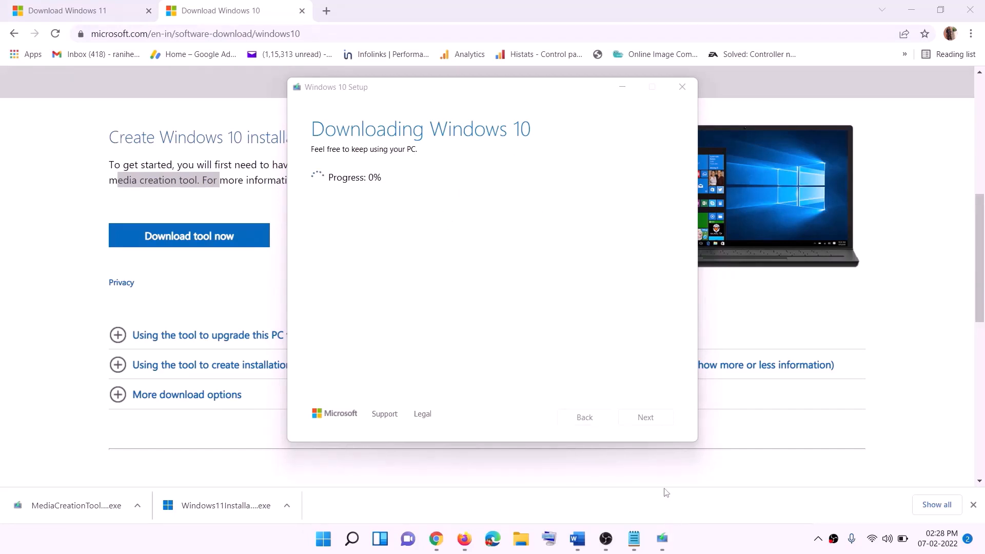
Switch to the Word guide, maximize it, and examine the Windows 10 Ready to install screenshot
{"action": "left_click", "coordinate": [586, 542]}
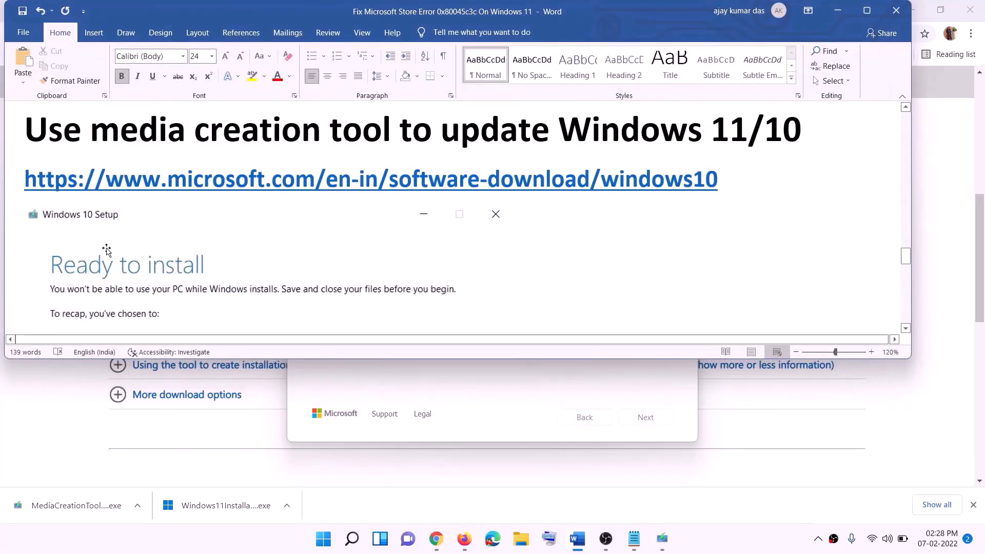
{"action": "scroll", "coordinate": [106, 249], "scroll_direction": "down", "scroll_amount": 1}
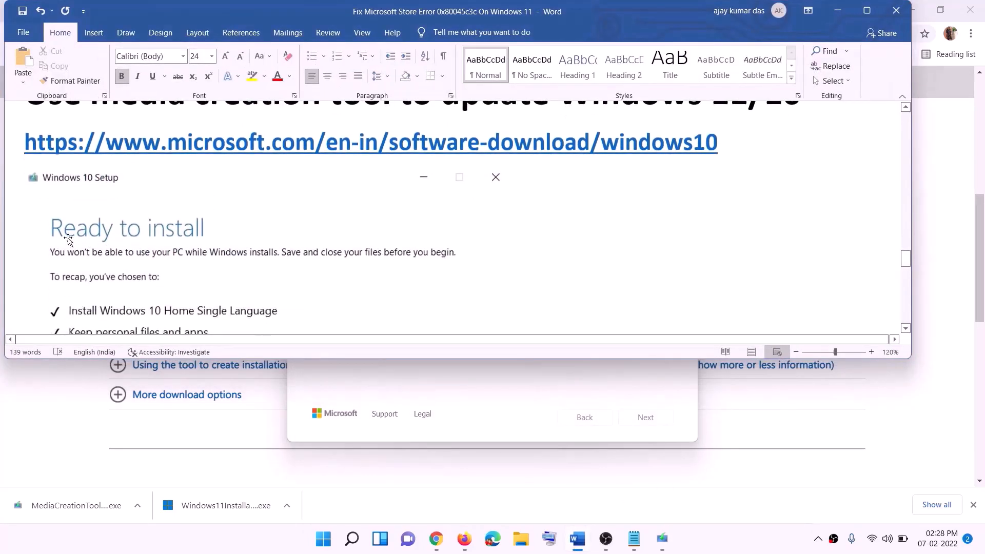
{"action": "left_click", "coordinate": [867, 10]}
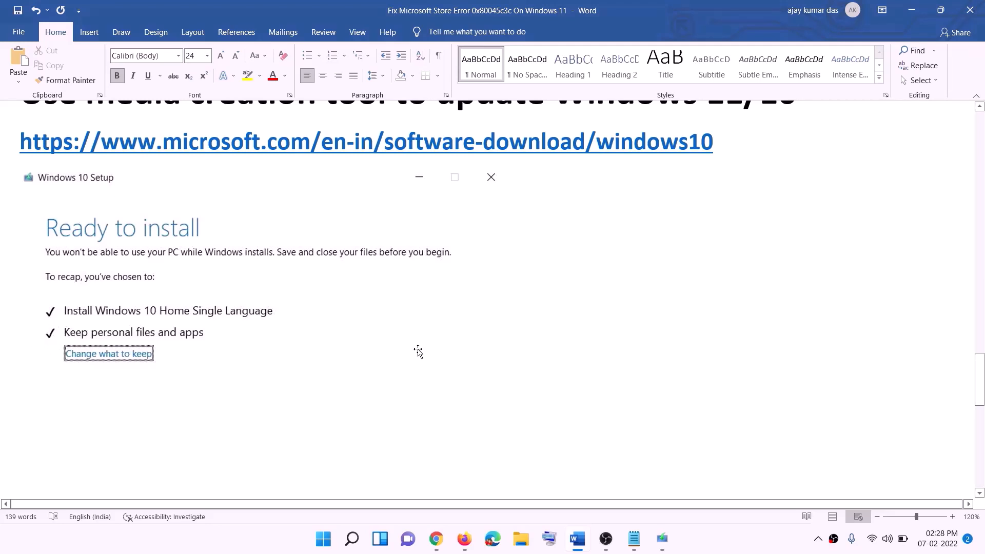
{"action": "scroll", "coordinate": [418, 352], "scroll_direction": "down", "scroll_amount": 2}
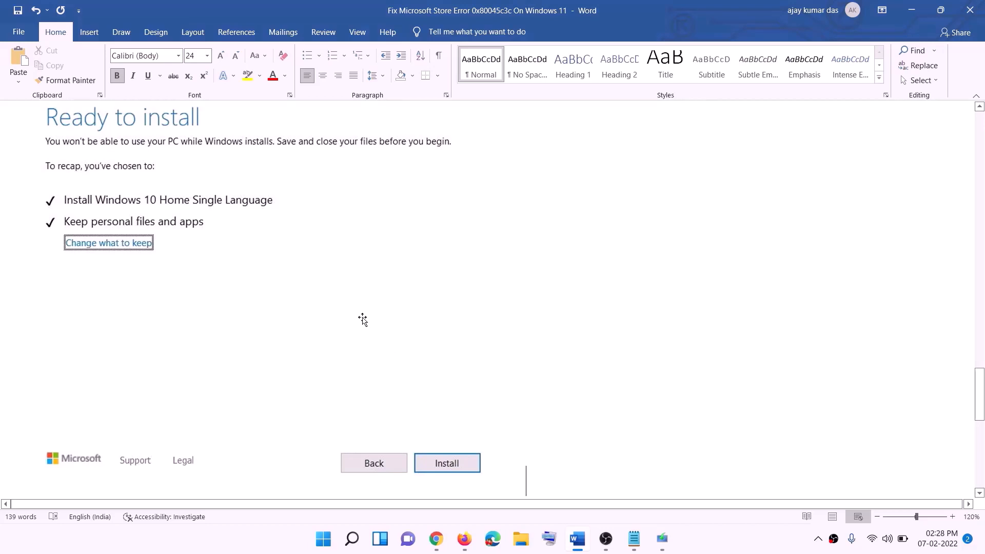
{"action": "scroll", "coordinate": [402, 316], "scroll_direction": "up", "scroll_amount": 1}
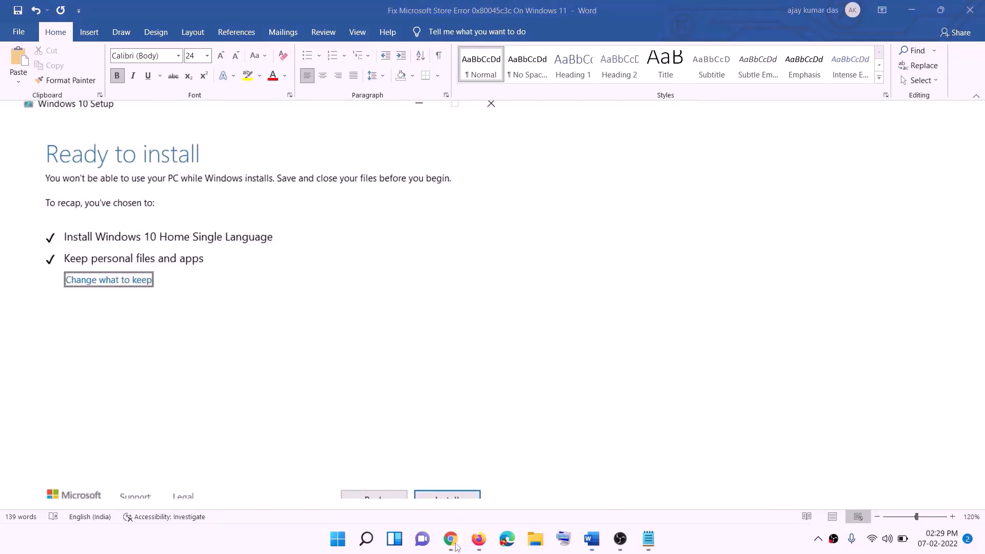
Switch to Chrome's Download Windows 11 page, download the media creation tool, and run it with administrator permission
{"action": "left_click", "coordinate": [455, 545]}
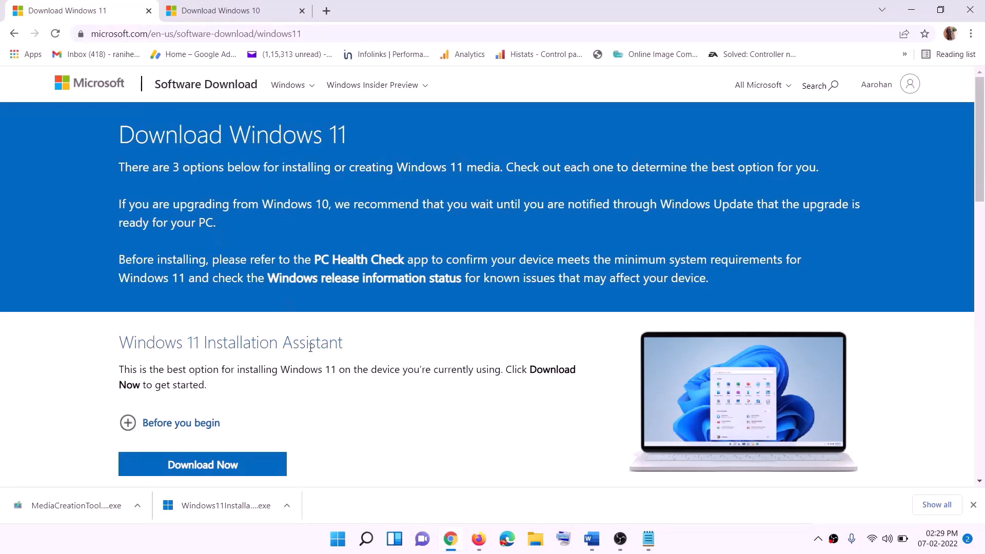
{"action": "scroll", "coordinate": [311, 347], "scroll_direction": "down", "scroll_amount": 5}
{"action": "left_click_drag", "start_coordinate": [185, 304], "coordinate": [285, 304]}
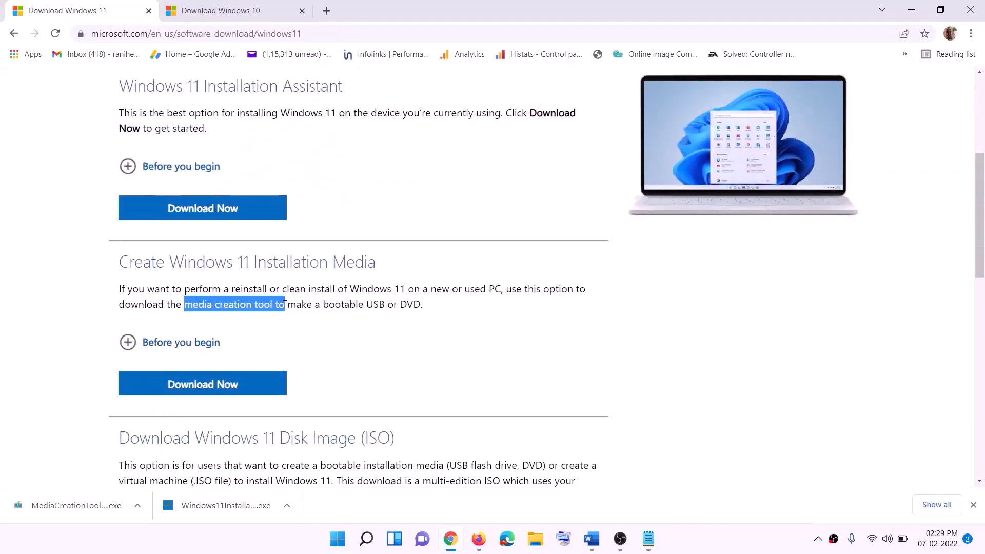
{"action": "left_click", "coordinate": [196, 390]}
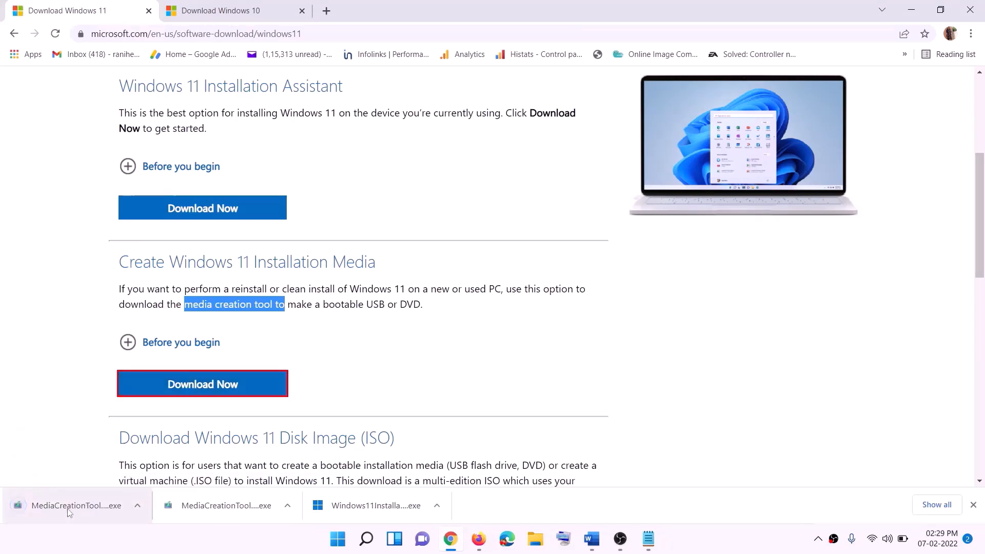
{"action": "left_click", "coordinate": [153, 491]}
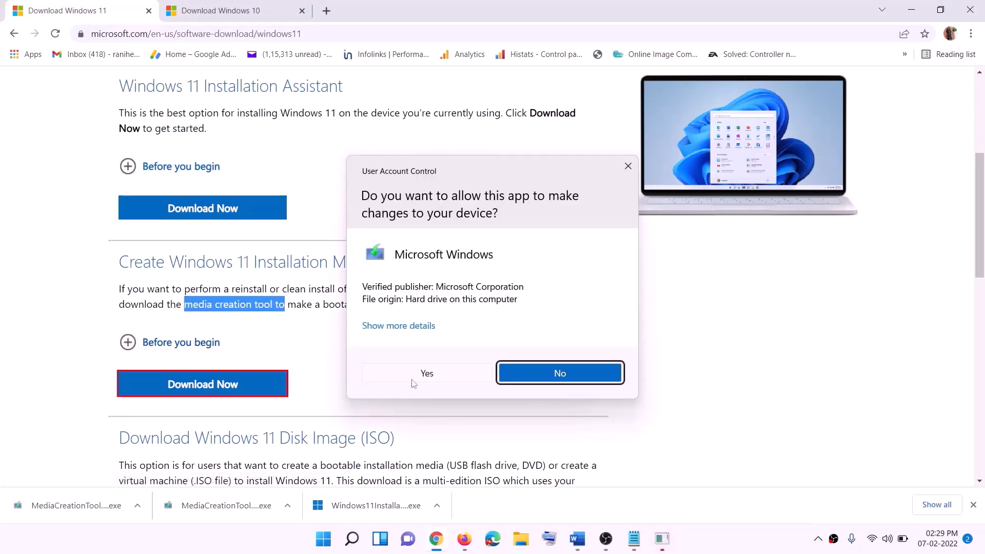
{"action": "left_click", "coordinate": [440, 379]}
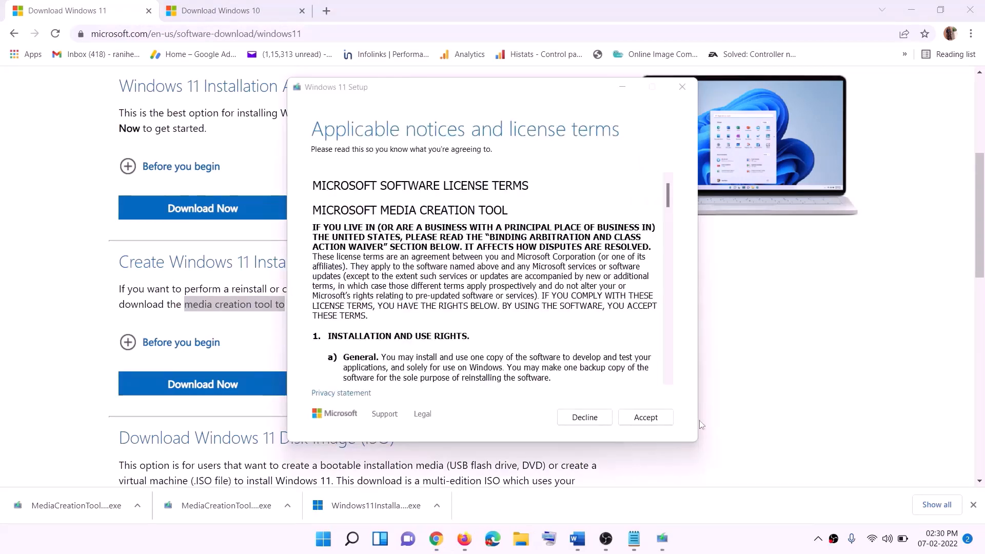
Accept the license terms and recommended language and edition, choose ISO file, and save it as Windows on the Desktop
{"action": "left_click", "coordinate": [632, 417]}
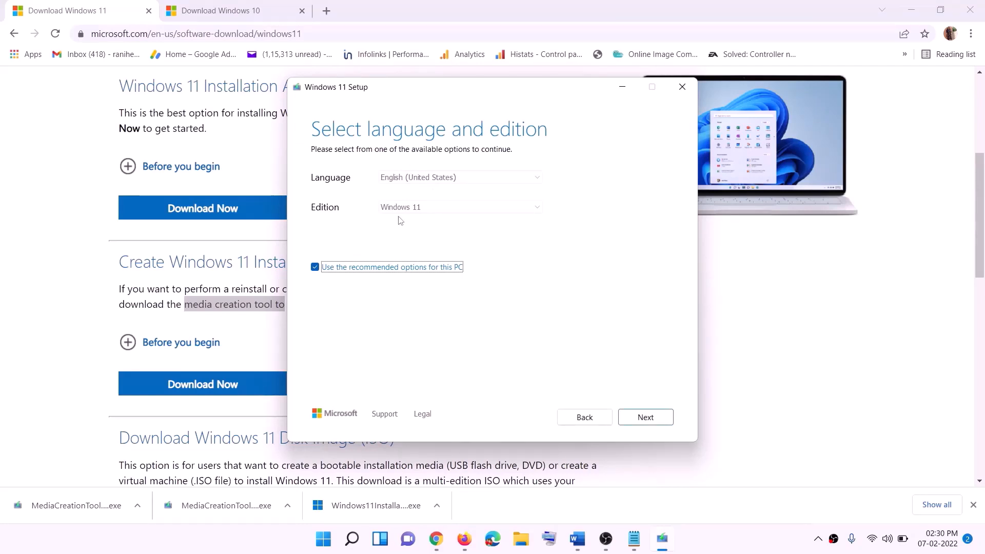
{"action": "left_click", "coordinate": [639, 417]}
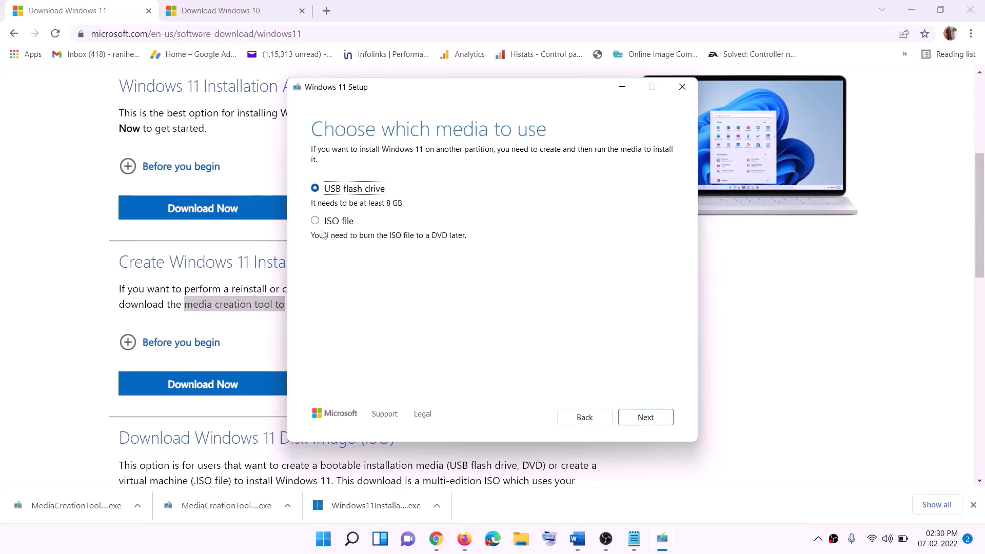
{"action": "left_click", "coordinate": [327, 221]}
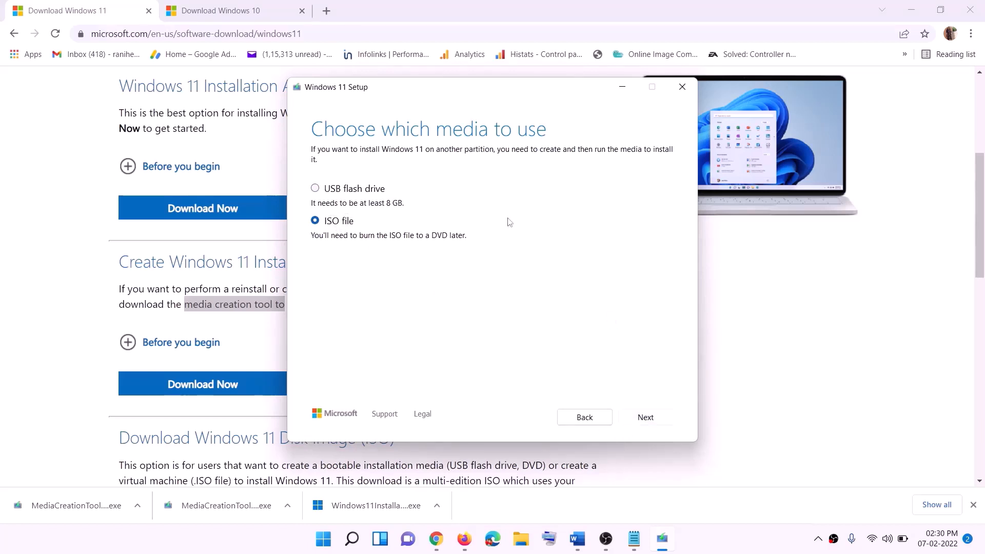
{"action": "key", "text": "Return"}
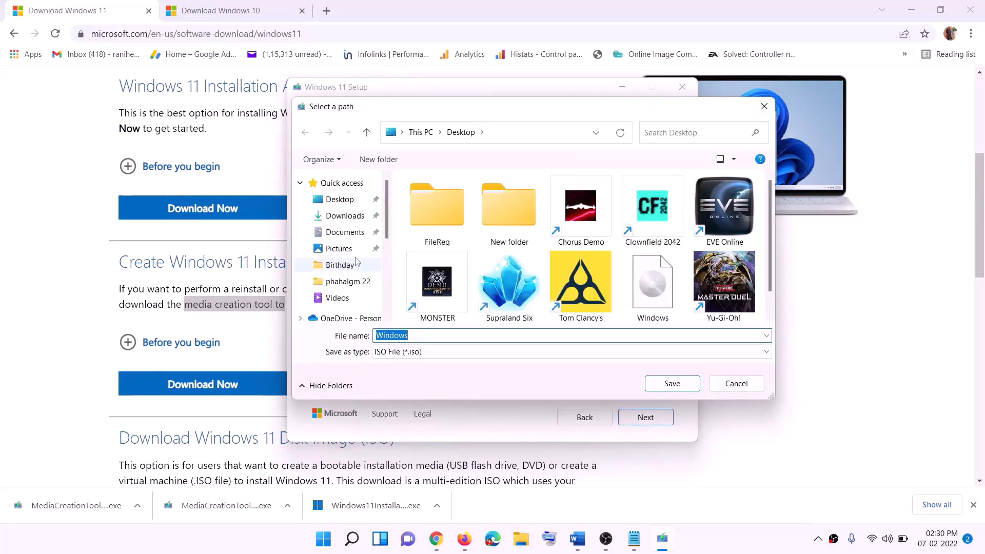
{"action": "left_click", "coordinate": [341, 204]}
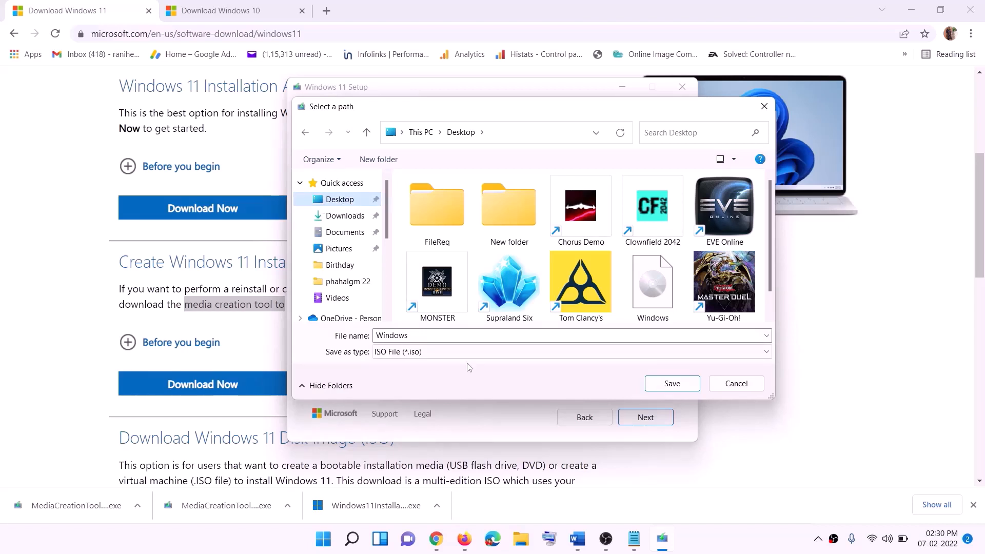
{"action": "left_click", "coordinate": [672, 383]}
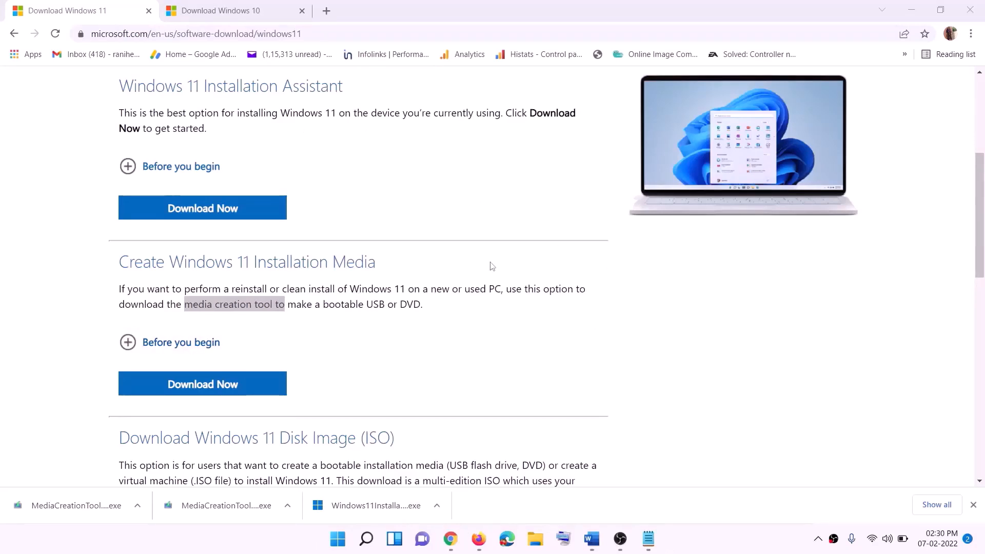
Show the desktop, move the Windows ISO file above the Firefox shortcut, and open it
{"action": "key", "text": "super+d"}
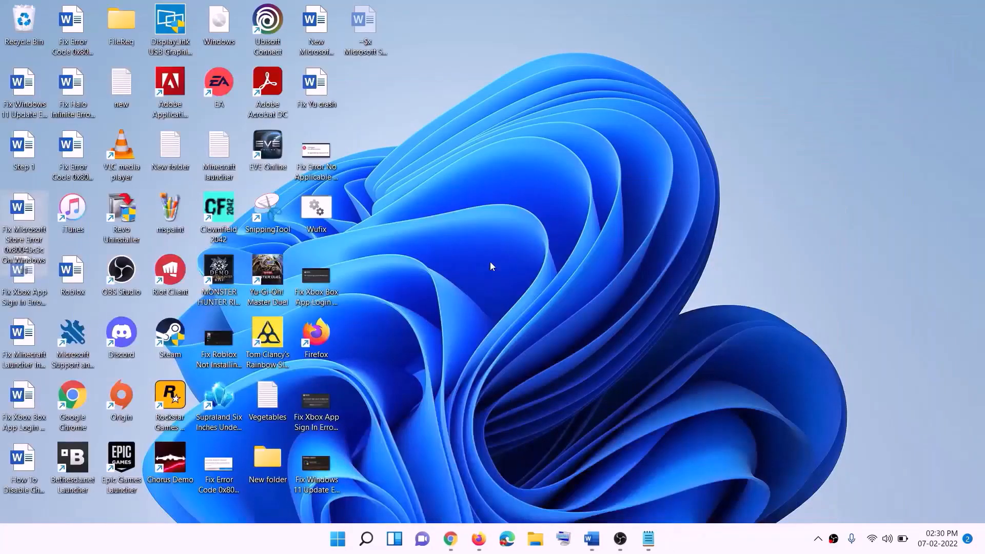
{"action": "left_click_drag", "start_coordinate": [235, 27], "coordinate": [318, 278]}
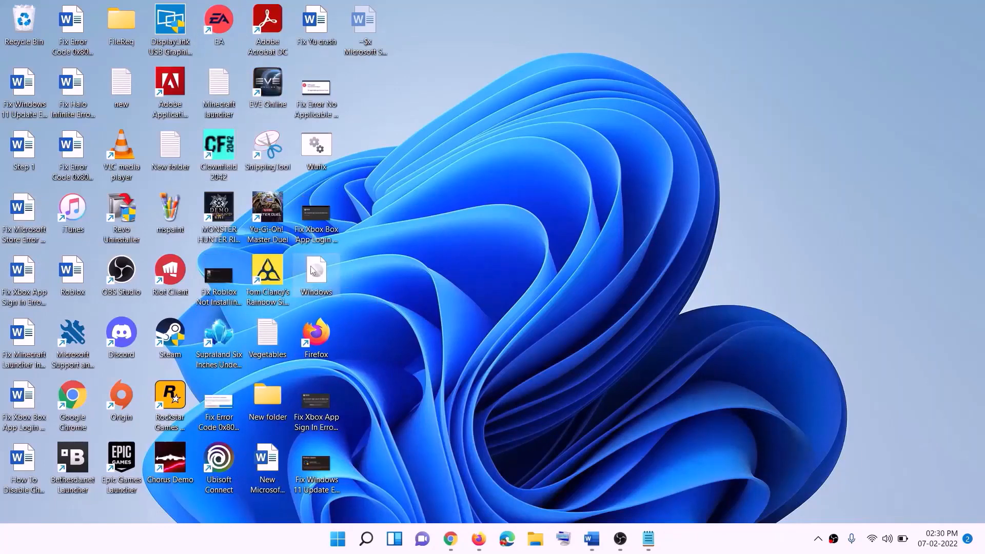
{"action": "double_click", "coordinate": [318, 279]}
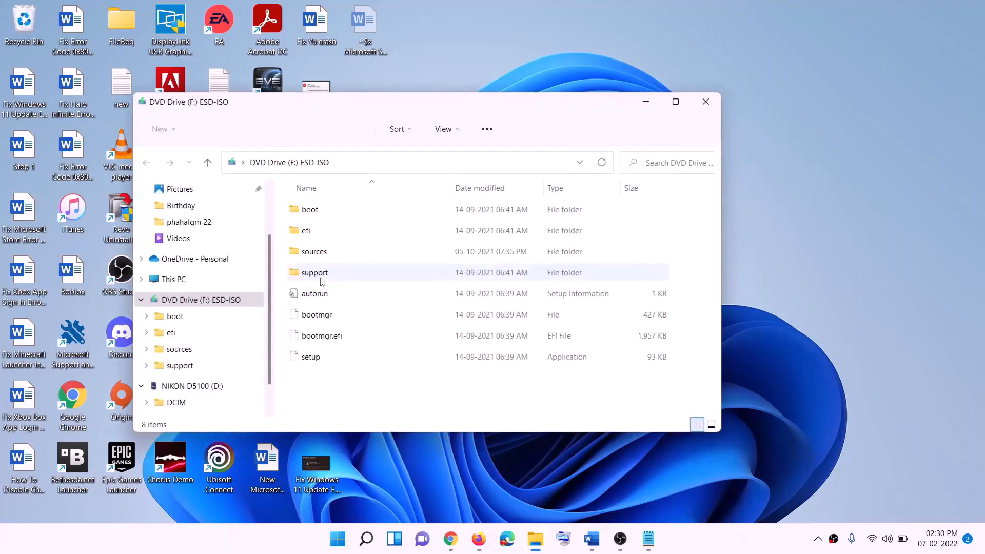
Run setup from the ESD-ISO drive, allow it to make changes, and continue past the Install Windows 11 page
{"action": "left_click", "coordinate": [312, 359]}
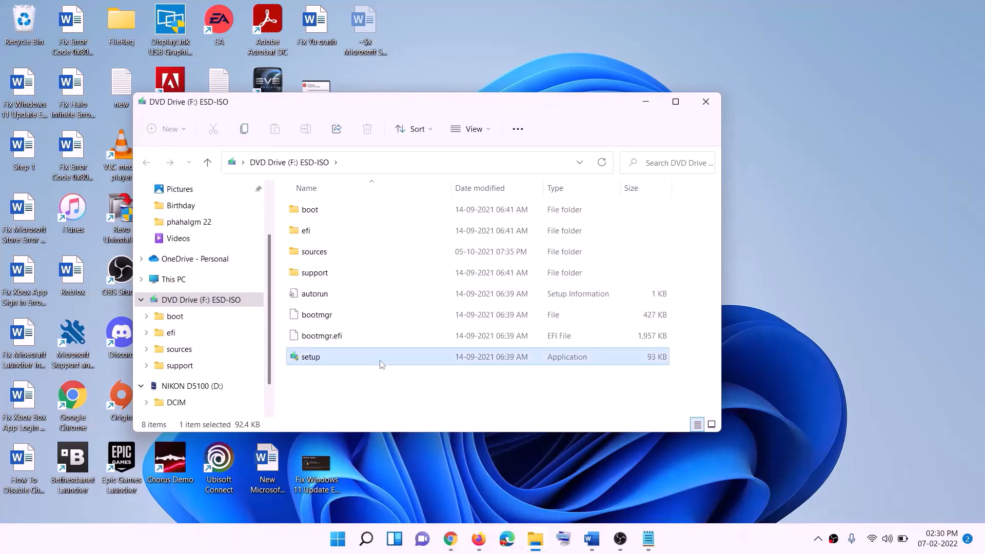
{"action": "double_click", "coordinate": [337, 356]}
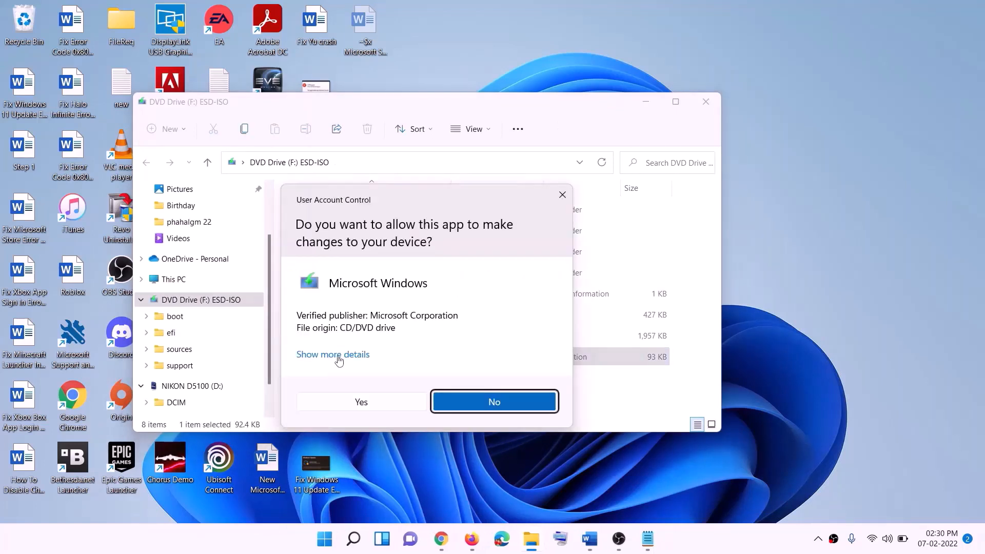
{"action": "left_click", "coordinate": [396, 402]}
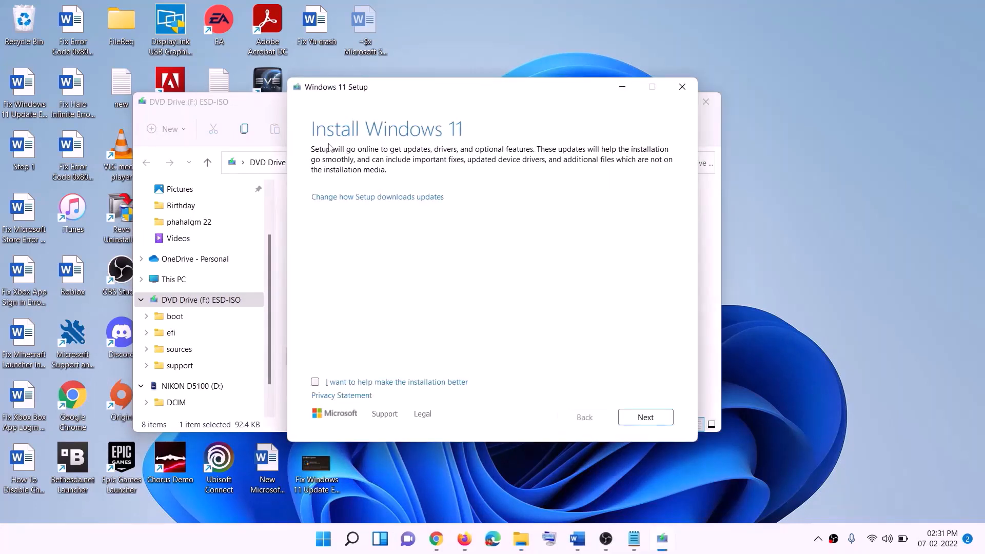
{"action": "left_click", "coordinate": [647, 418]}
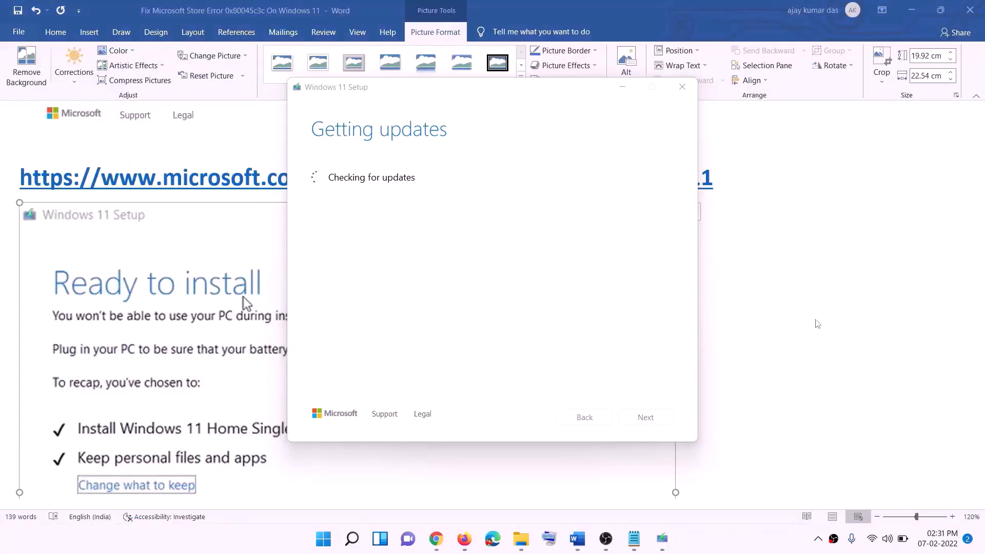
Examine the Windows 11 Ready to install screenshot in the Word guide, including the option to keep personal files and apps
{"action": "scroll", "coordinate": [226, 244], "scroll_direction": "down", "scroll_amount": 3}
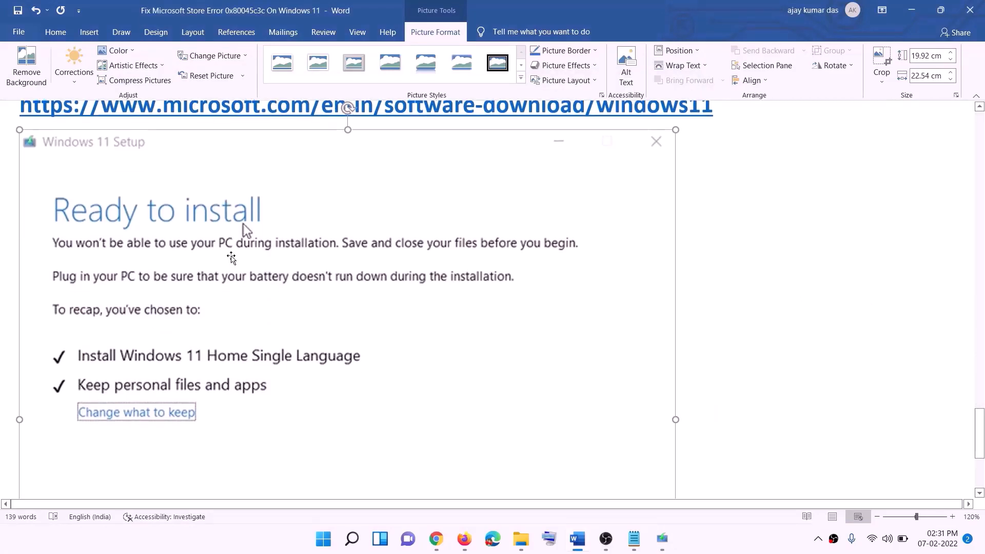
{"action": "scroll", "coordinate": [169, 307], "scroll_direction": "down", "scroll_amount": 1}
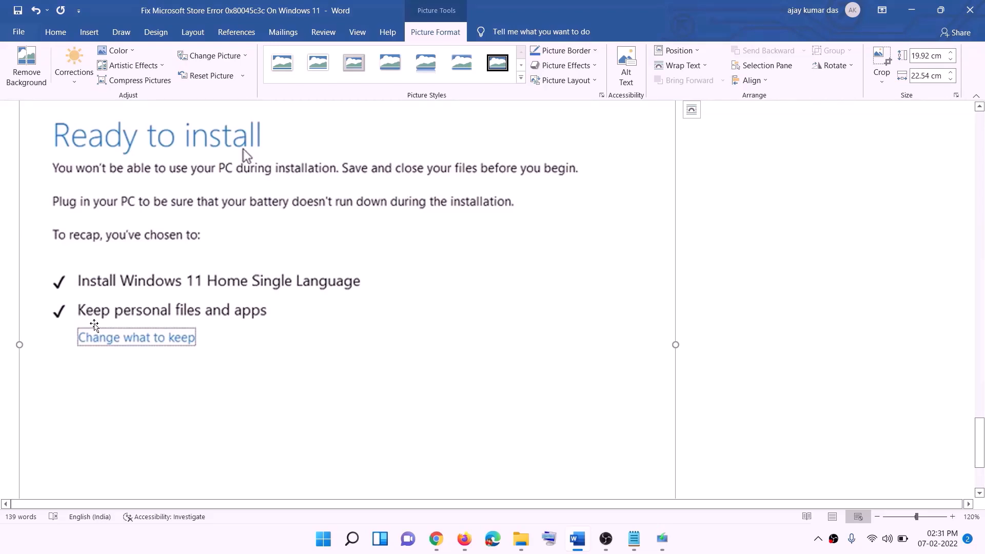
{"action": "scroll", "coordinate": [366, 321], "scroll_direction": "down", "scroll_amount": 1}
{"action": "scroll", "coordinate": [366, 321], "scroll_direction": "down", "scroll_amount": 3}
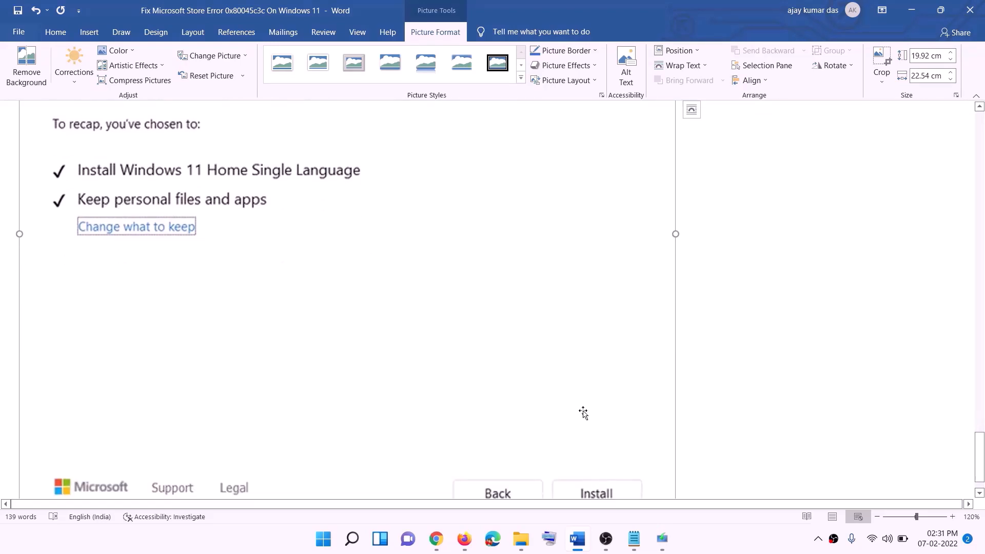
{"action": "scroll", "coordinate": [523, 383], "scroll_direction": "up", "scroll_amount": 6}
{"action": "scroll", "coordinate": [523, 382], "scroll_direction": "up", "scroll_amount": 1}
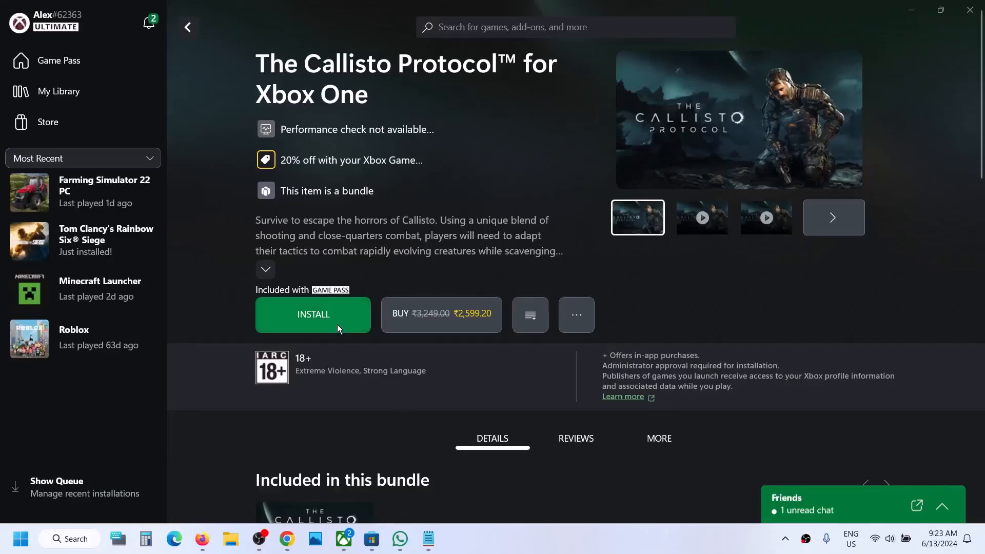
In the Xbox app, install The Callisto Protocol for Xbox One to C:\XboxGames
{"action": "left_click", "coordinate": [334, 321]}
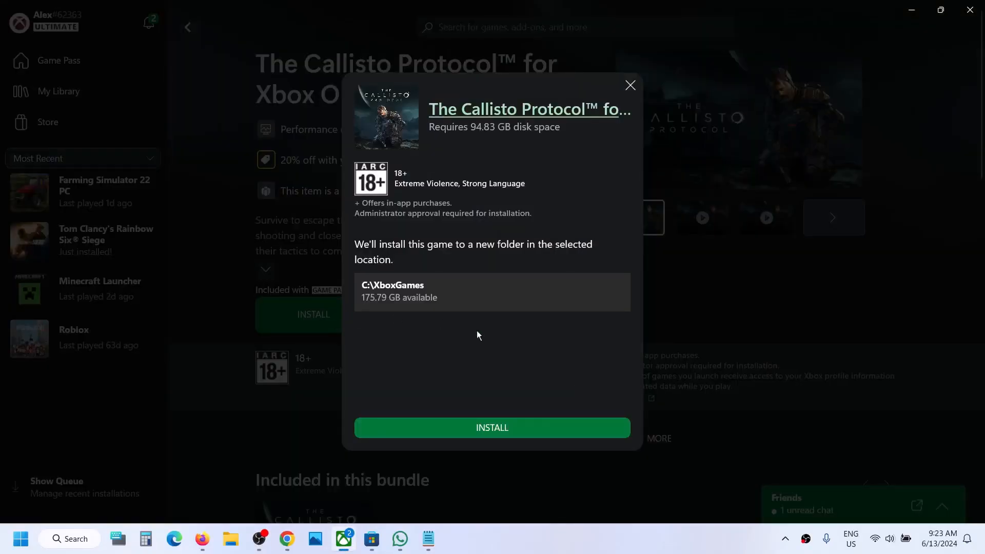
{"action": "left_click", "coordinate": [474, 430]}
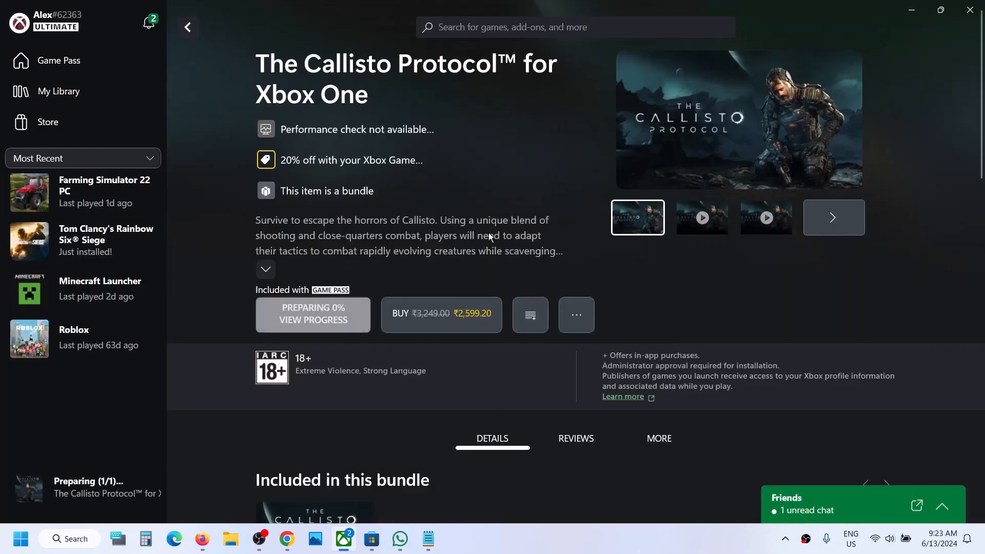